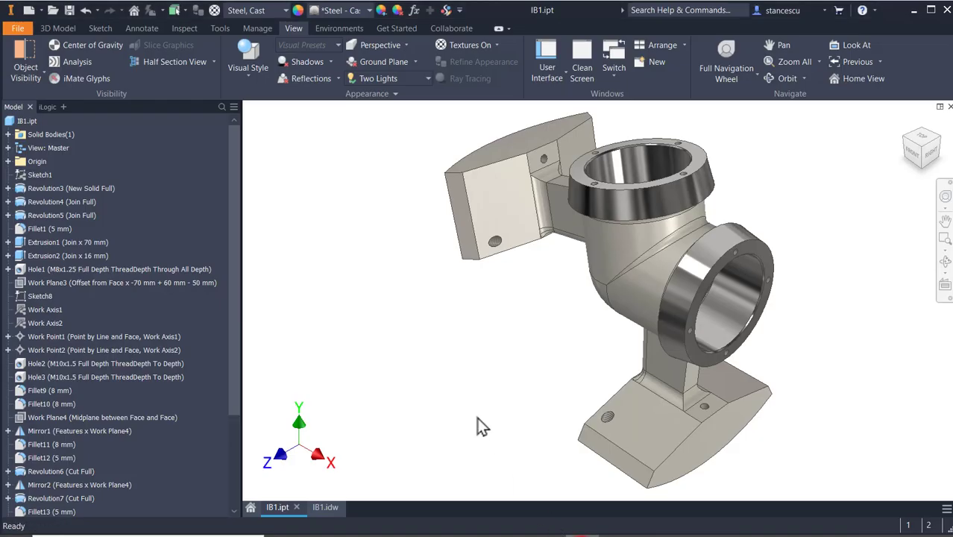
Step: Examine the finished IB1 part model from several directions, including its two ring flanges and curved feet
{"action": "scroll", "coordinate": [557, 362], "scroll_direction": "down", "scroll_amount": 3}
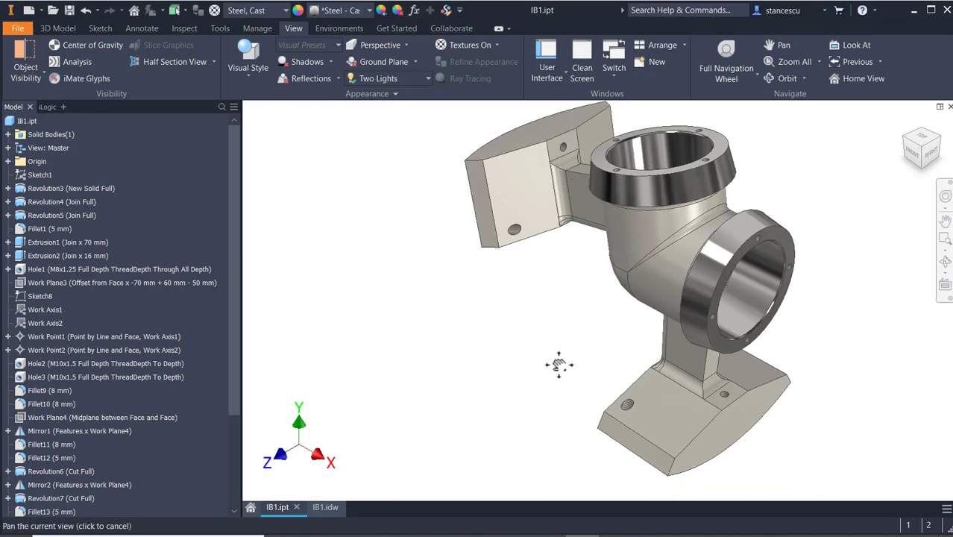
{"action": "middle_click_drag", "start_coordinate": [559, 370], "coordinate": [669, 269], "text": "shift"}
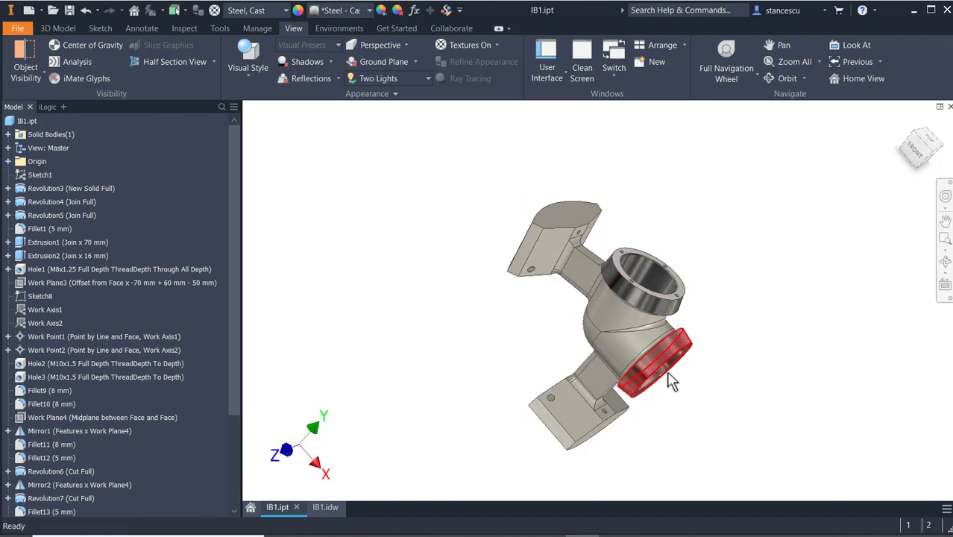
{"action": "scroll", "coordinate": [668, 376], "scroll_direction": "up", "scroll_amount": 1}
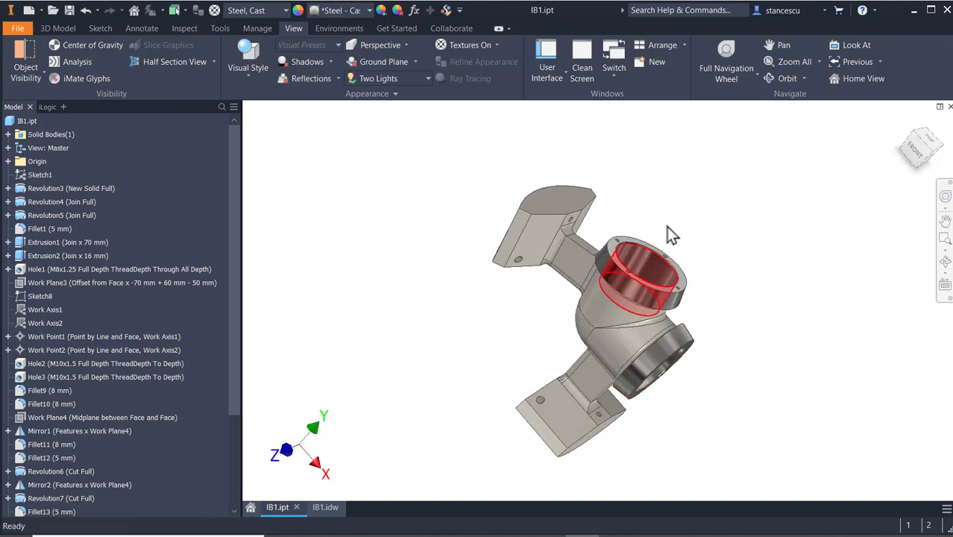
{"action": "middle_click_drag", "start_coordinate": [589, 407], "coordinate": [600, 340], "text": "shift"}
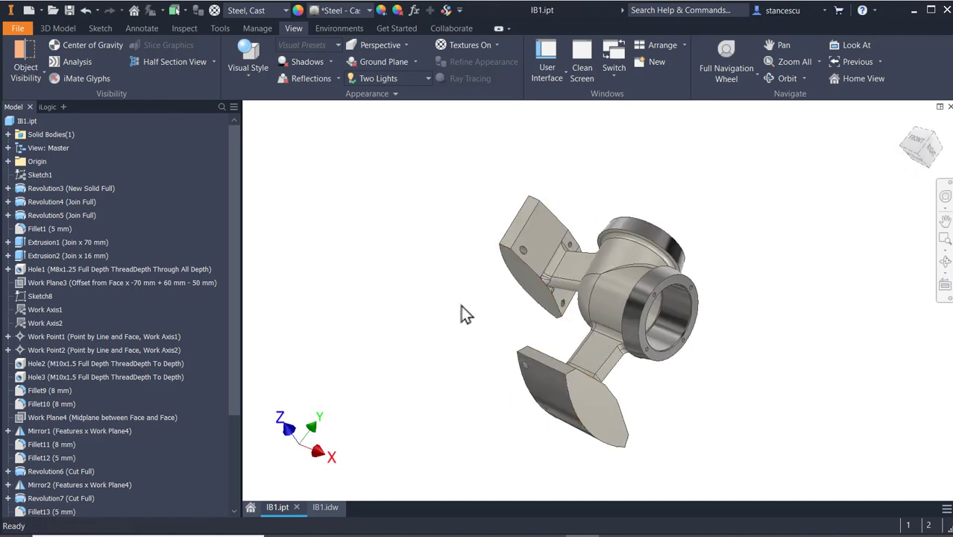
{"action": "middle_click_drag", "start_coordinate": [458, 321], "coordinate": [477, 374], "text": "shift"}
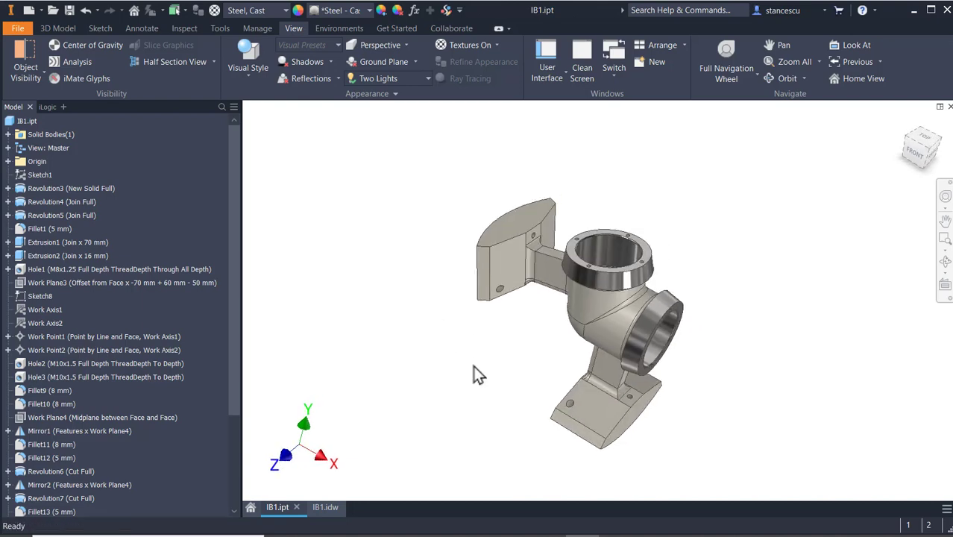
Step: Open the IB1.idw drawing and examine the symmetry note, the M8x1 THRU hole in section A-A and the front view
{"action": "left_click", "coordinate": [325, 507]}
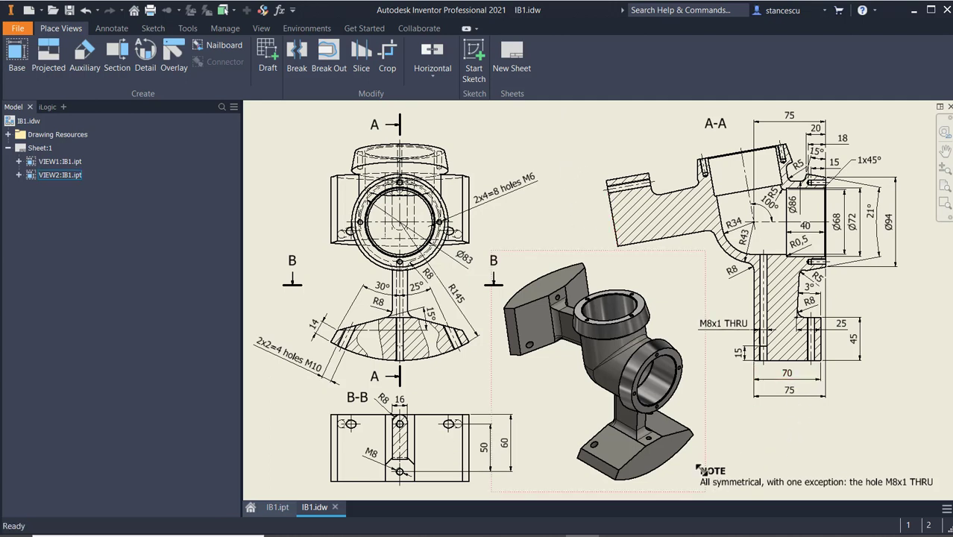
{"action": "scroll", "coordinate": [770, 465], "scroll_direction": "up", "scroll_amount": 2}
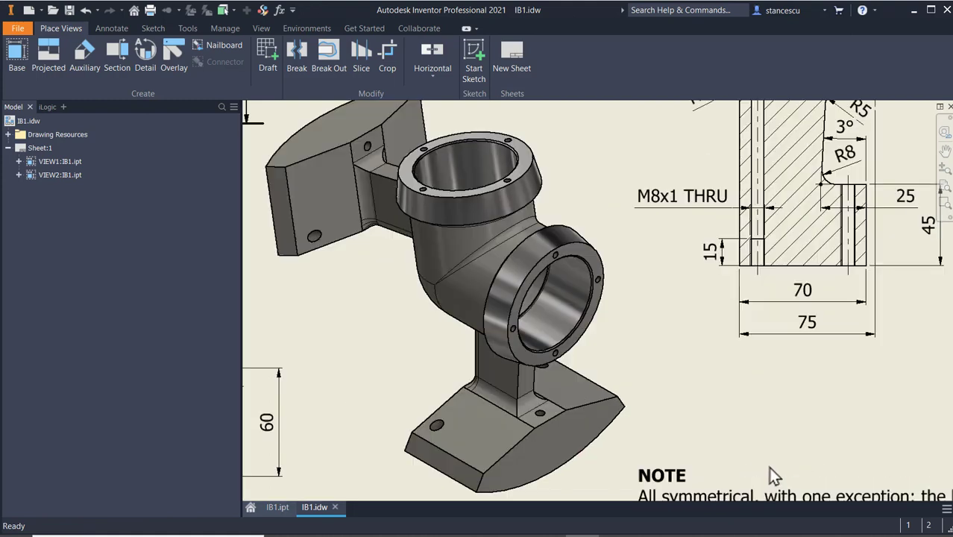
{"action": "mouse_move", "coordinate": [778, 440]}
{"action": "middle_mouse_down"}
{"action": "mouse_move", "coordinate": [679, 377]}
{"action": "mouse_move", "coordinate": [649, 400]}
{"action": "middle_mouse_up"}
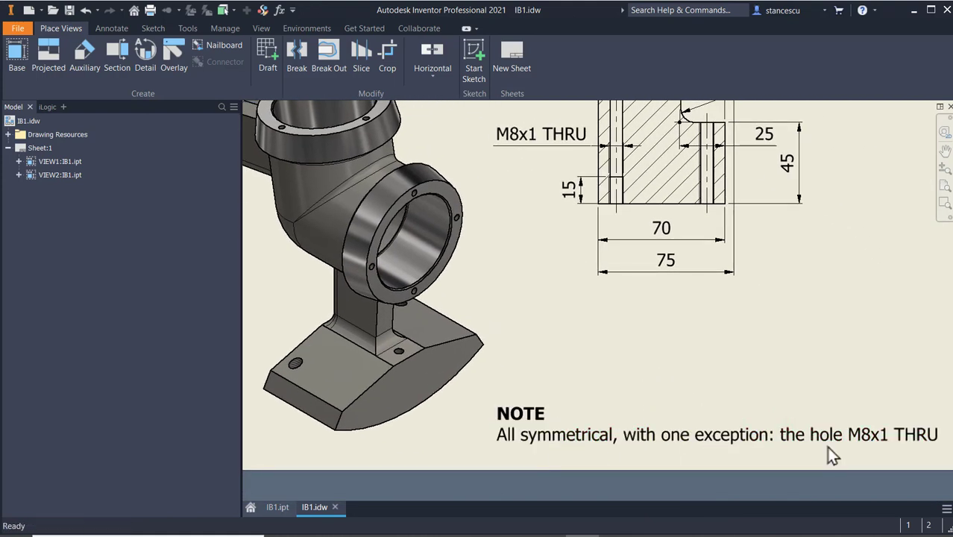
{"action": "scroll", "coordinate": [743, 345], "scroll_direction": "down", "scroll_amount": 3}
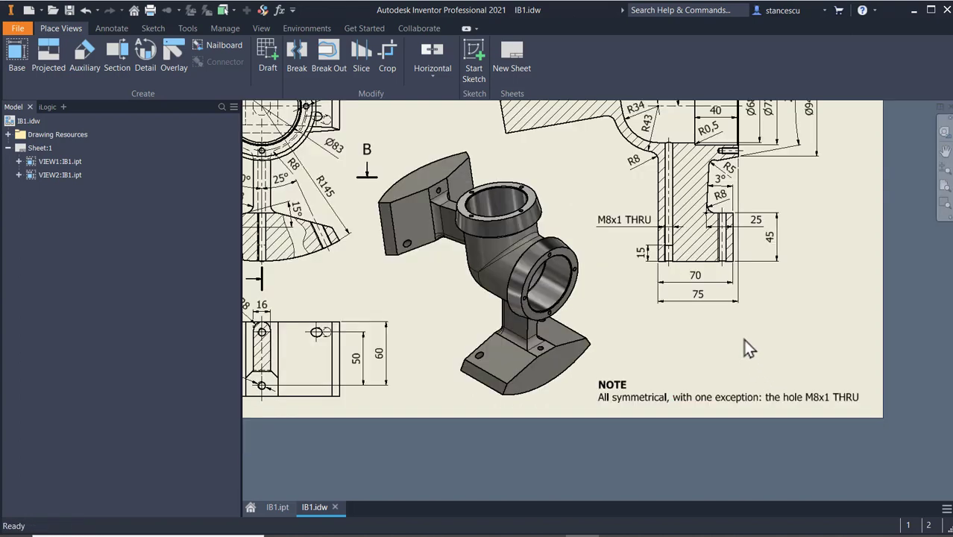
{"action": "middle_click_drag", "start_coordinate": [745, 330], "coordinate": [720, 379]}
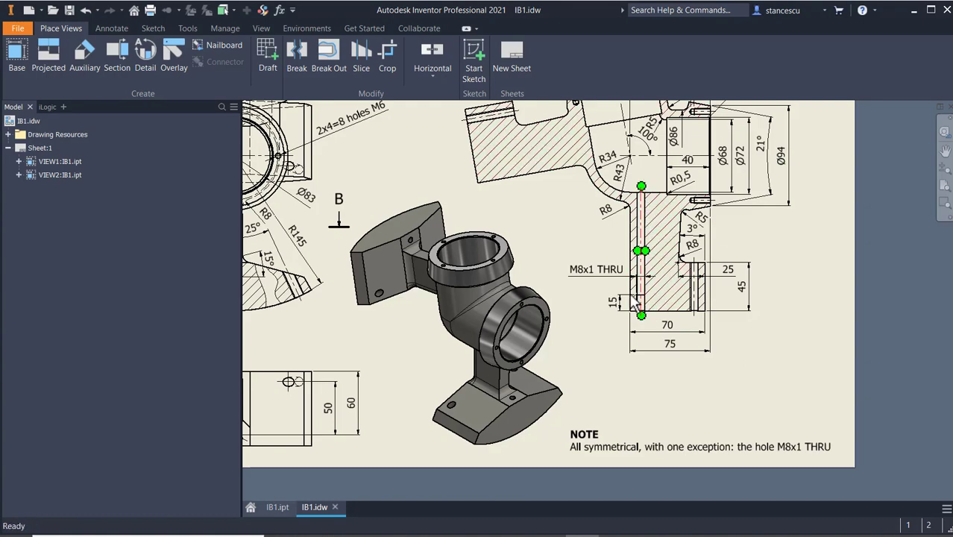
{"action": "mouse_move", "coordinate": [642, 323]}
{"action": "middle_mouse_down"}
{"action": "mouse_move", "coordinate": [720, 355]}
{"action": "mouse_move", "coordinate": [716, 399]}
{"action": "middle_mouse_up"}
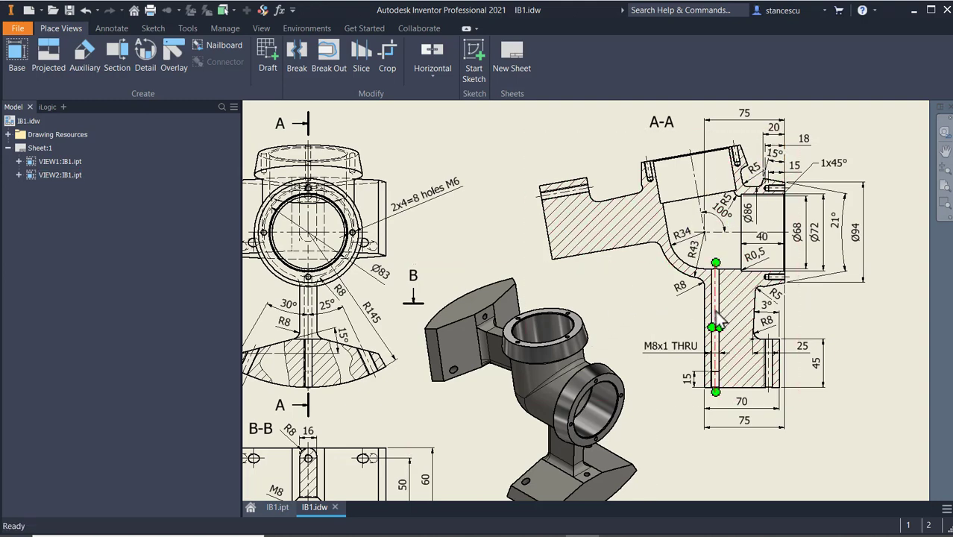
{"action": "mouse_move", "coordinate": [628, 315]}
{"action": "middle_mouse_down"}
{"action": "mouse_move", "coordinate": [745, 285]}
{"action": "mouse_move", "coordinate": [742, 275]}
{"action": "middle_mouse_up"}
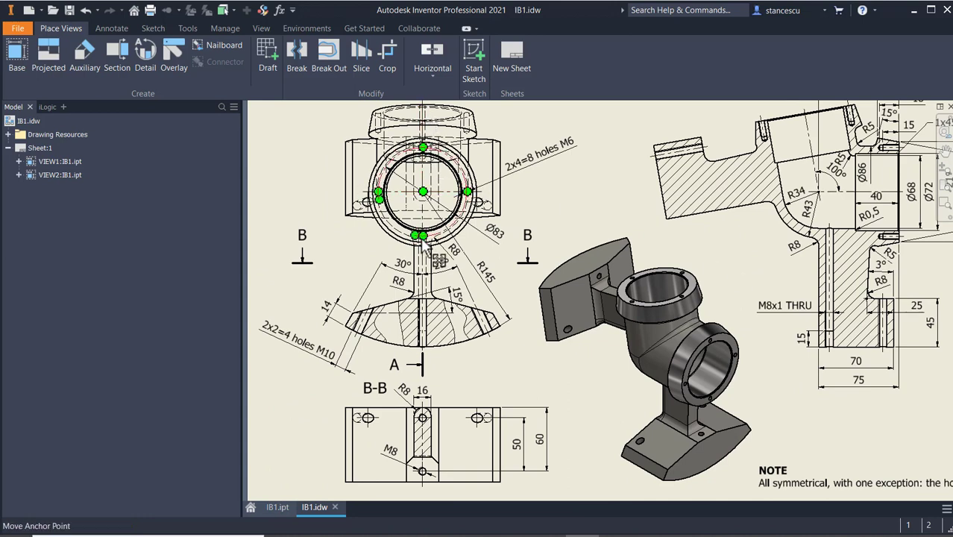
{"action": "mouse_move", "coordinate": [420, 356]}
{"action": "left_mouse_down"}
{"action": "mouse_move", "coordinate": [421, 377]}
{"action": "mouse_move", "coordinate": [421, 366]}
{"action": "left_mouse_up"}
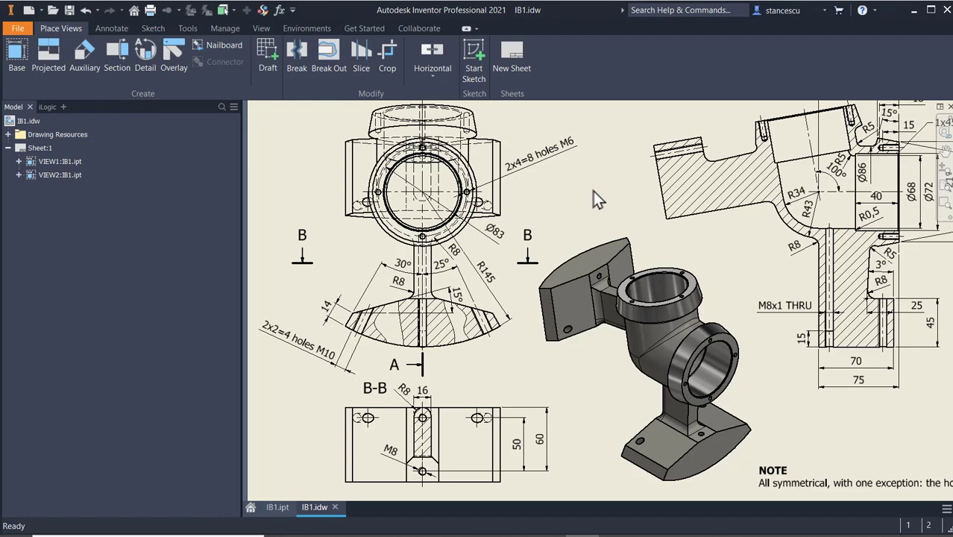
Step: Create a new part from the metric Standard (mm).ipt template and start a 2D sketch on the front (XY) plane
{"action": "key", "text": "Home"}
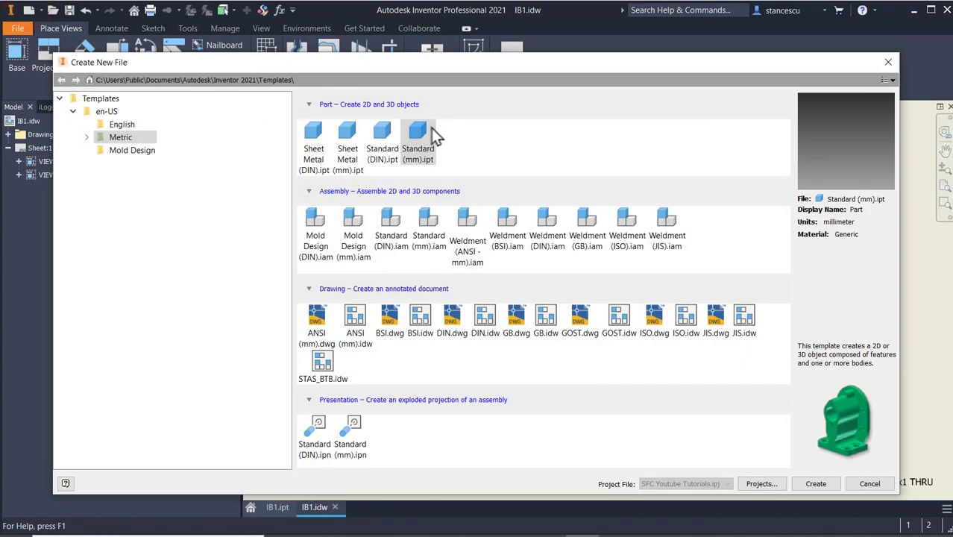
{"action": "double_click", "coordinate": [427, 142]}
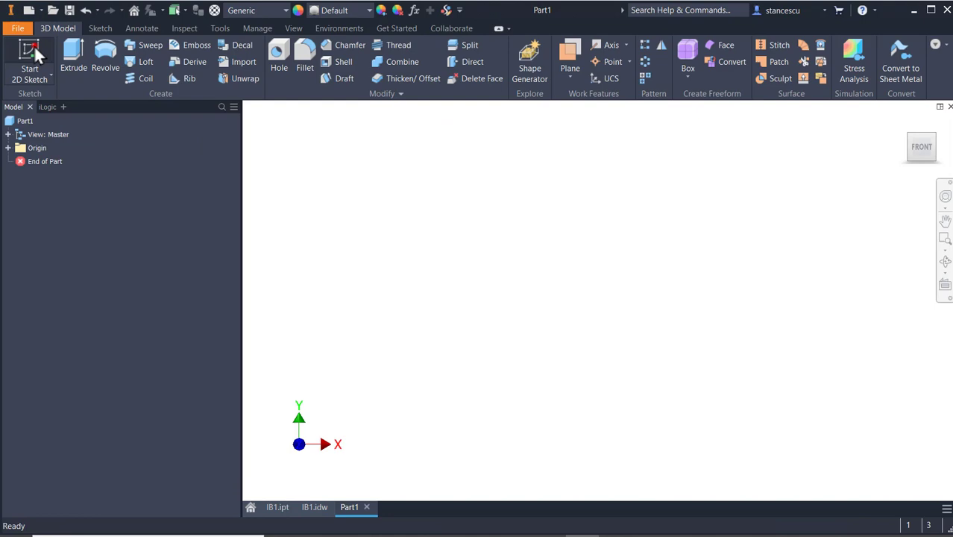
{"action": "left_click", "coordinate": [33, 46]}
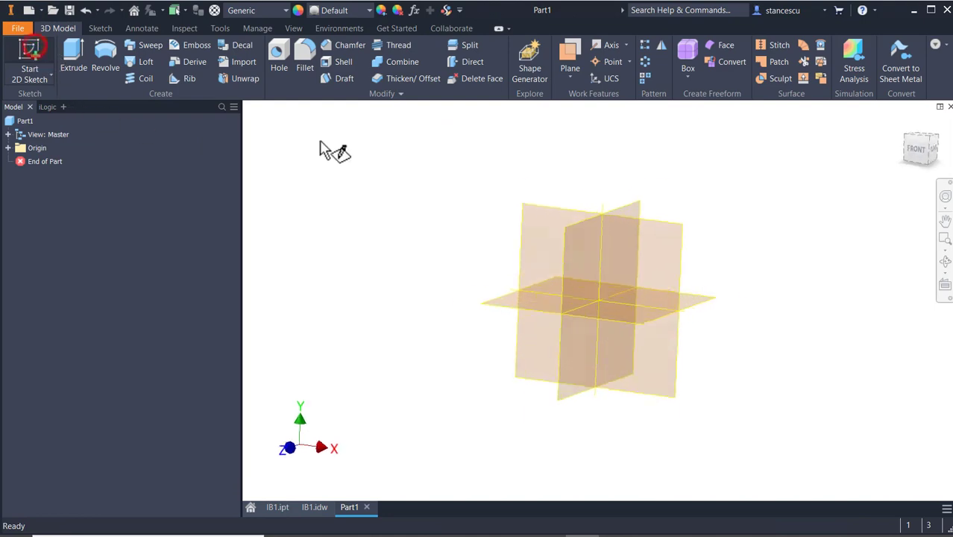
{"action": "left_click", "coordinate": [534, 173]}
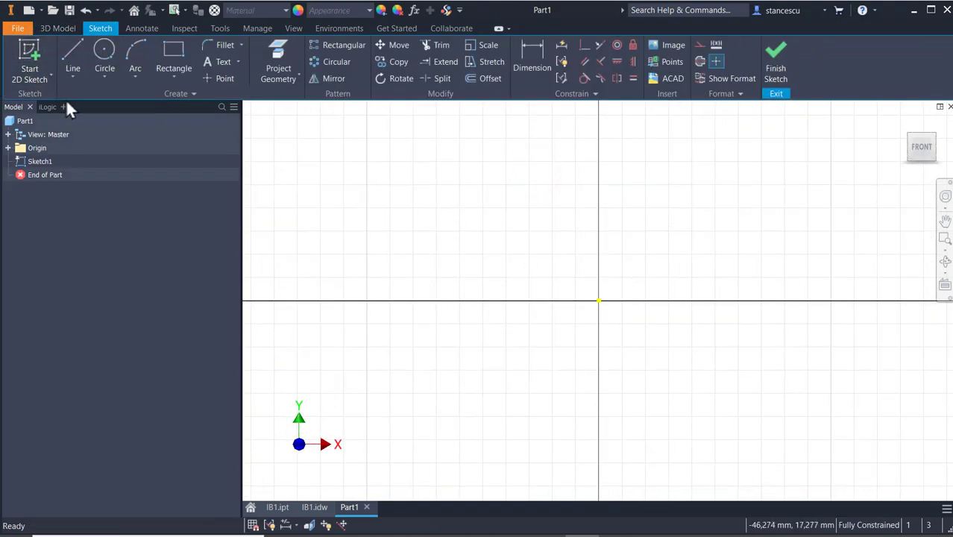
Step: Draw a horizontal centerline about 17.5 mm long from the origin along the X axis
{"action": "left_click", "coordinate": [72, 52]}
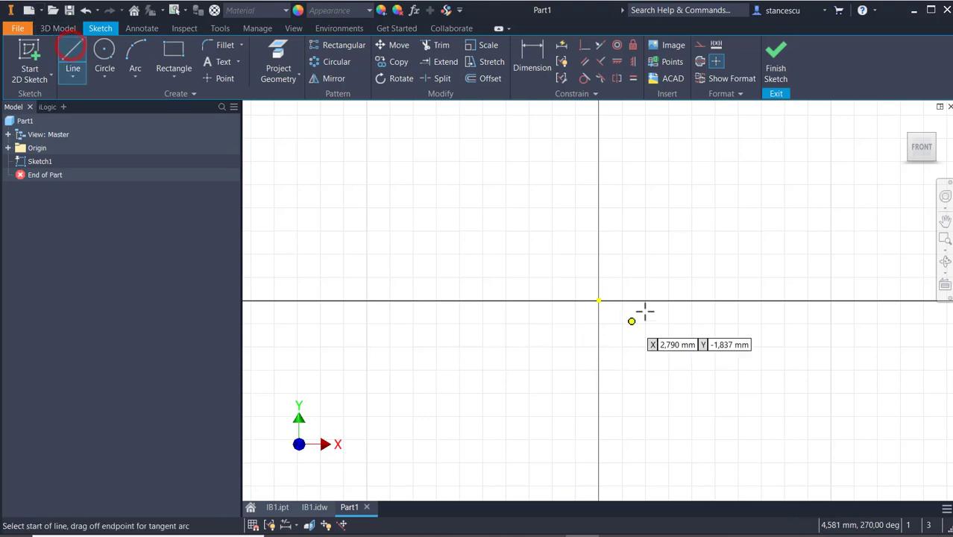
{"action": "left_click", "coordinate": [598, 301]}
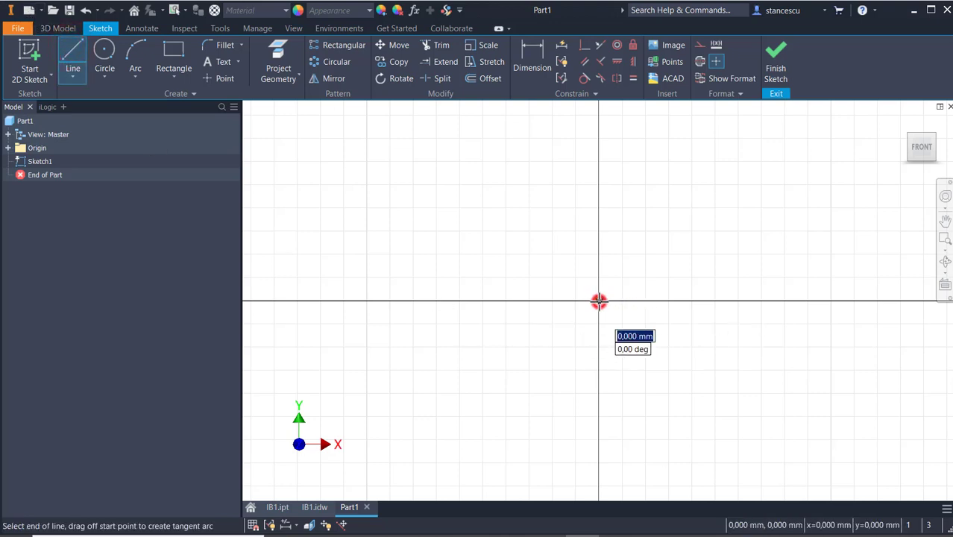
{"action": "left_click", "coordinate": [701, 61]}
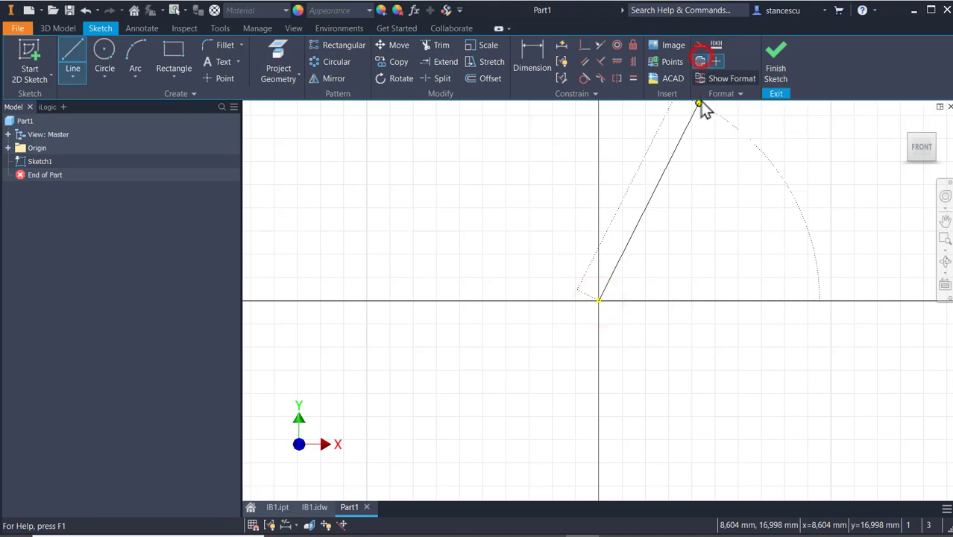
{"action": "left_click", "coordinate": [802, 300]}
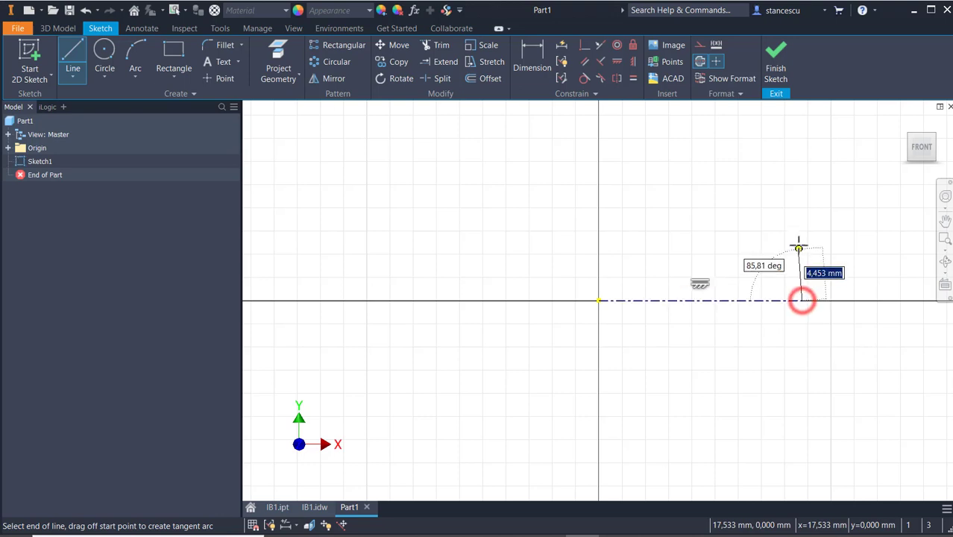
Step: Draw a closed solid-line profile about 12 mm high above the centerline, with a raised, sloping flange lip at the end away from the origin
{"action": "left_click", "coordinate": [700, 59]}
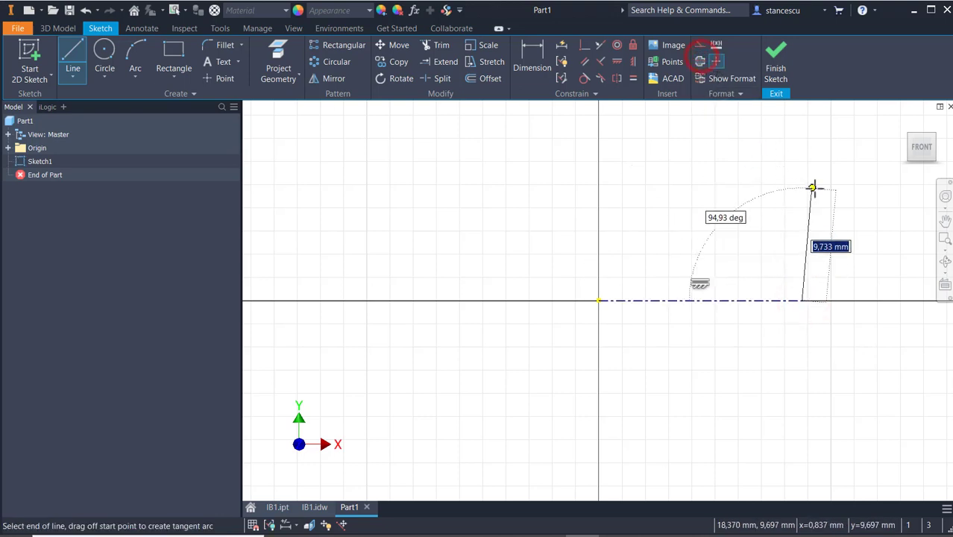
{"action": "left_click", "coordinate": [801, 159]}
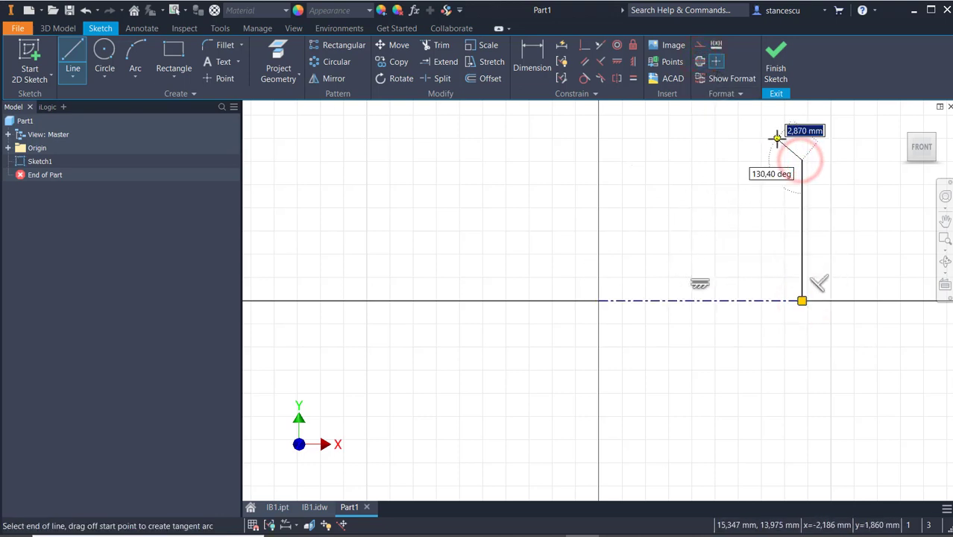
{"action": "left_click", "coordinate": [759, 151]}
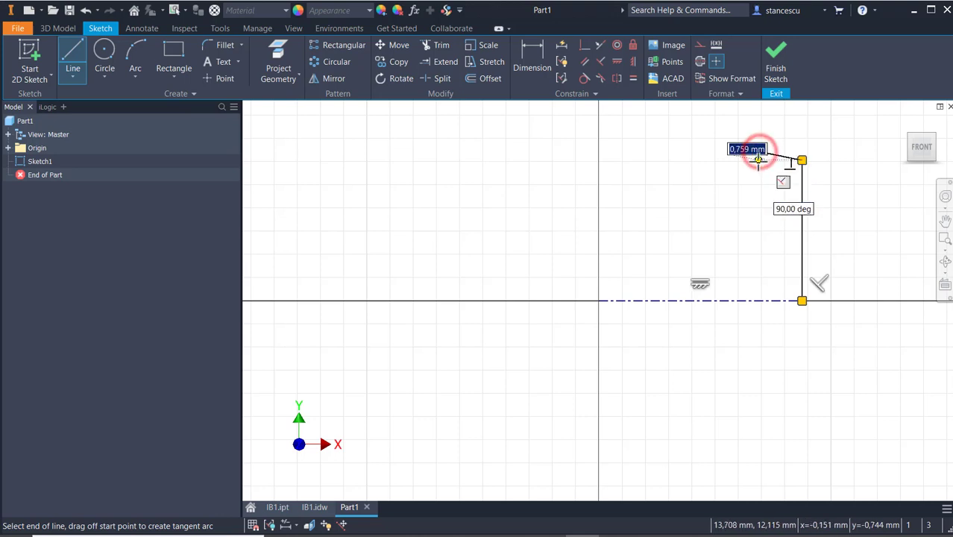
{"action": "scroll", "coordinate": [759, 154], "scroll_direction": "up", "scroll_amount": 3}
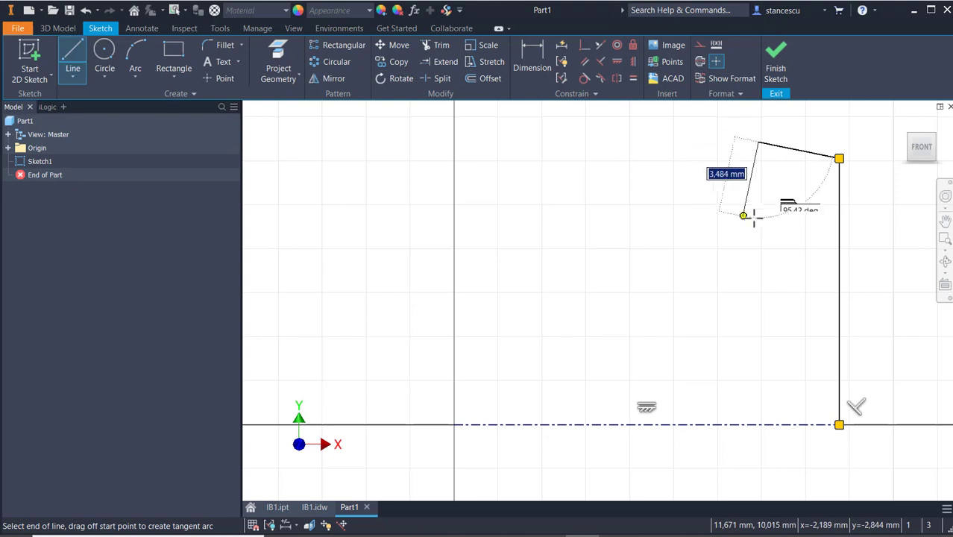
{"action": "left_click", "coordinate": [754, 159]}
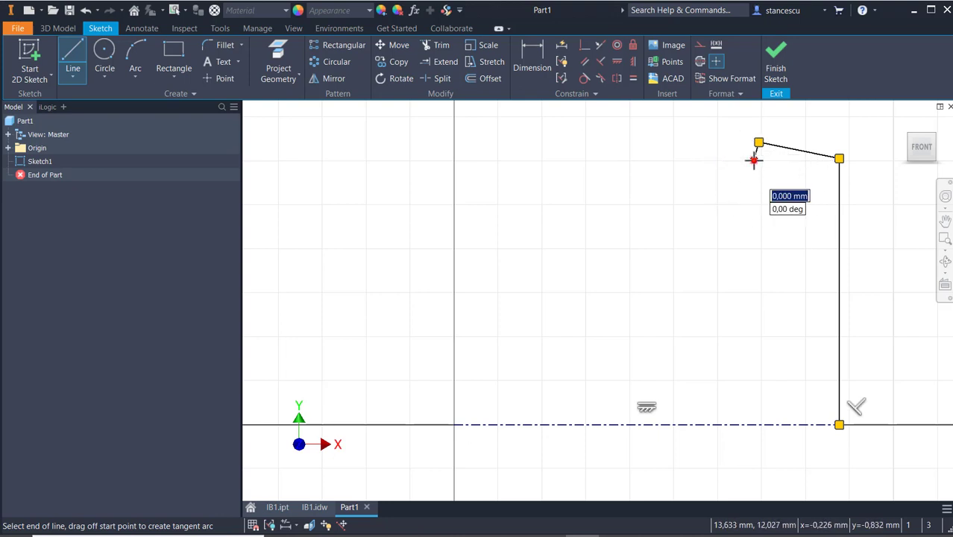
{"action": "left_click", "coordinate": [453, 159]}
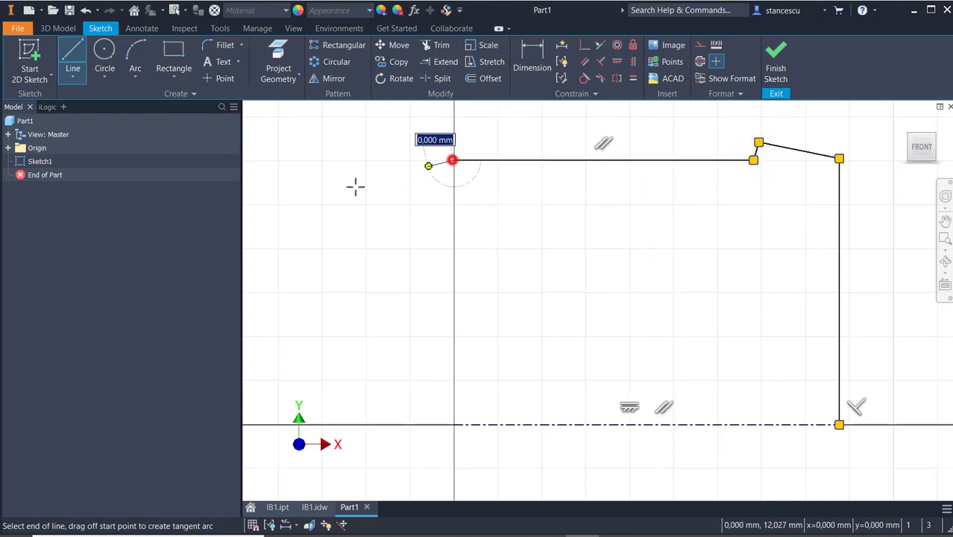
{"action": "left_click", "coordinate": [453, 424]}
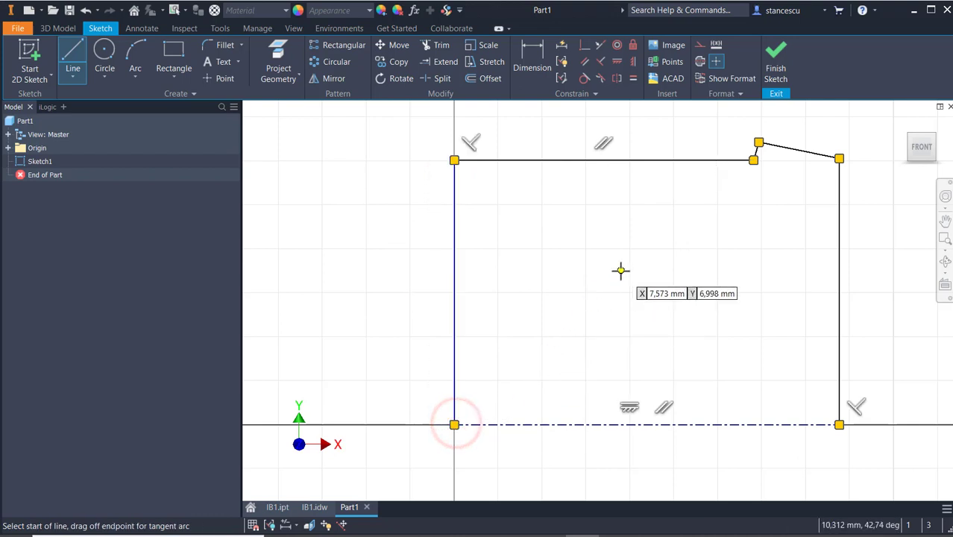
{"action": "key", "text": "Escape"}
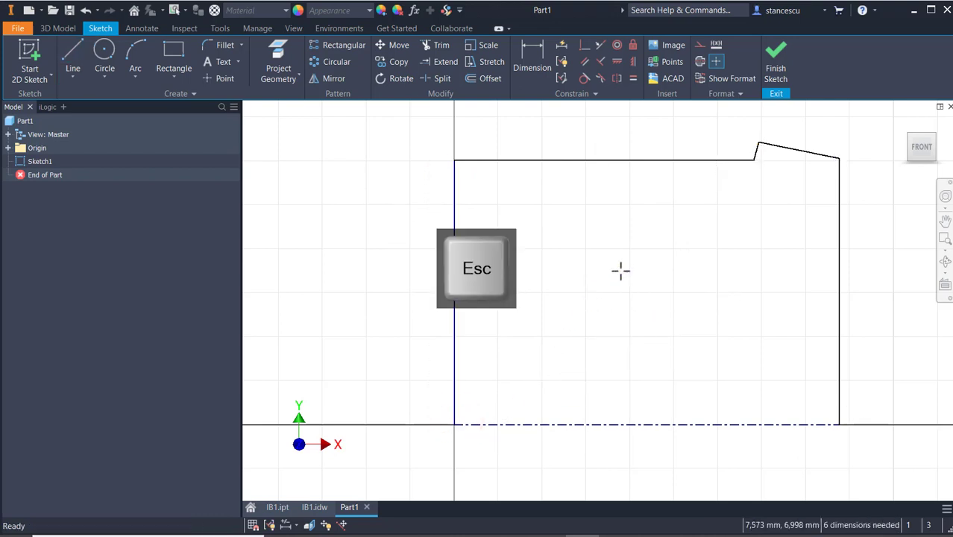
Step: Consult the section A-A dimensions in the IB1.idw drawing and dimension the profile's outer end corner about the centerline to a 94 mm diameter
{"action": "left_click", "coordinate": [530, 50]}
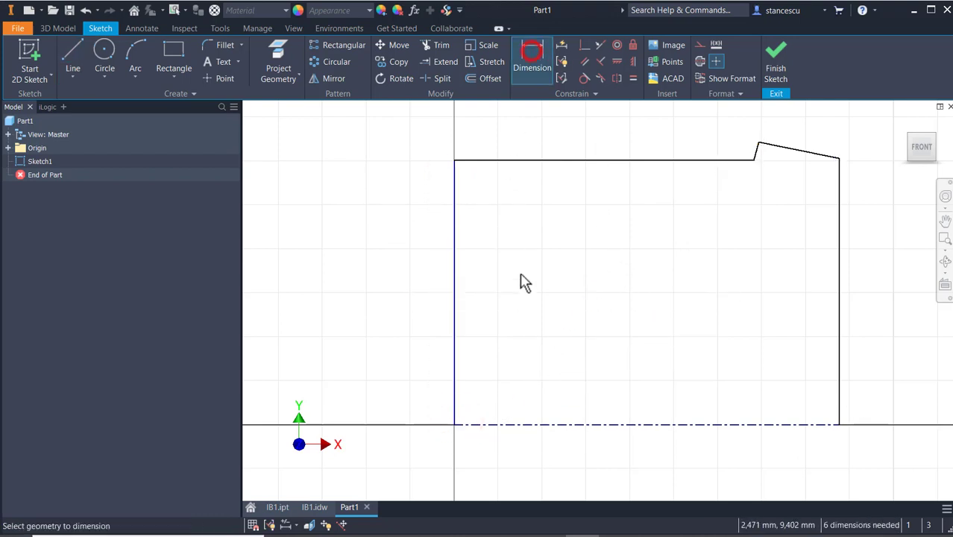
{"action": "left_click", "coordinate": [314, 509]}
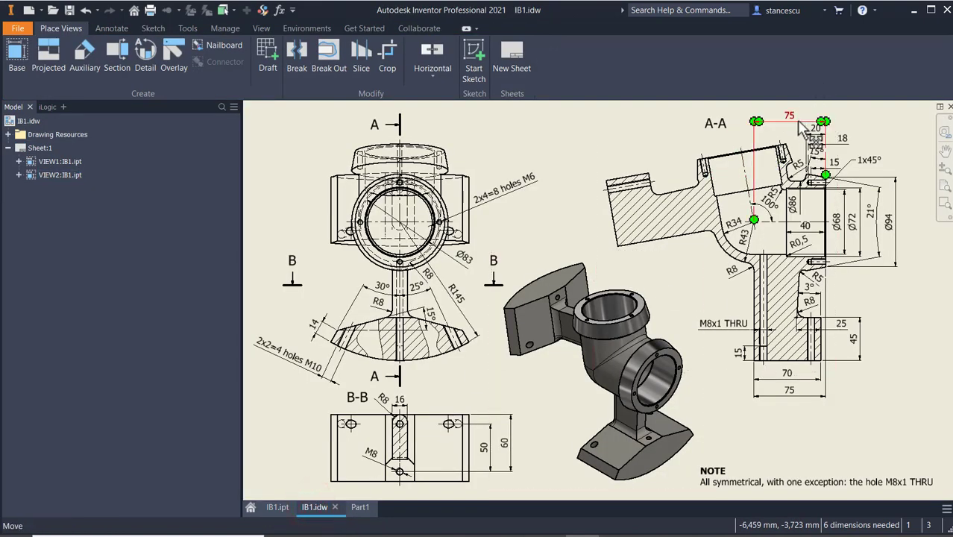
{"action": "scroll", "coordinate": [799, 123], "scroll_direction": "up", "scroll_amount": 3}
{"action": "mouse_move", "coordinate": [799, 141]}
{"action": "middle_mouse_down"}
{"action": "mouse_move", "coordinate": [701, 159]}
{"action": "mouse_move", "coordinate": [582, 221]}
{"action": "mouse_move", "coordinate": [575, 175]}
{"action": "middle_mouse_up"}
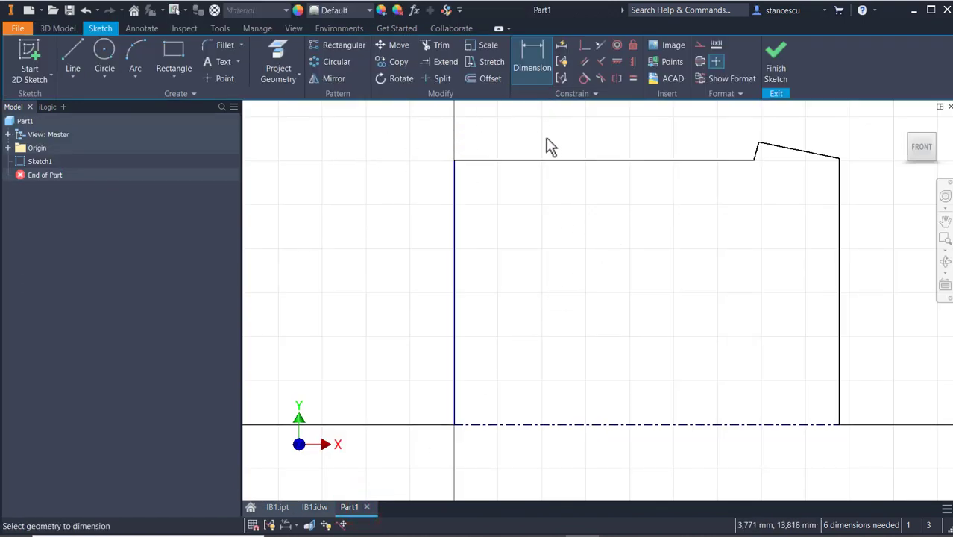
{"action": "left_click", "coordinate": [839, 160]}
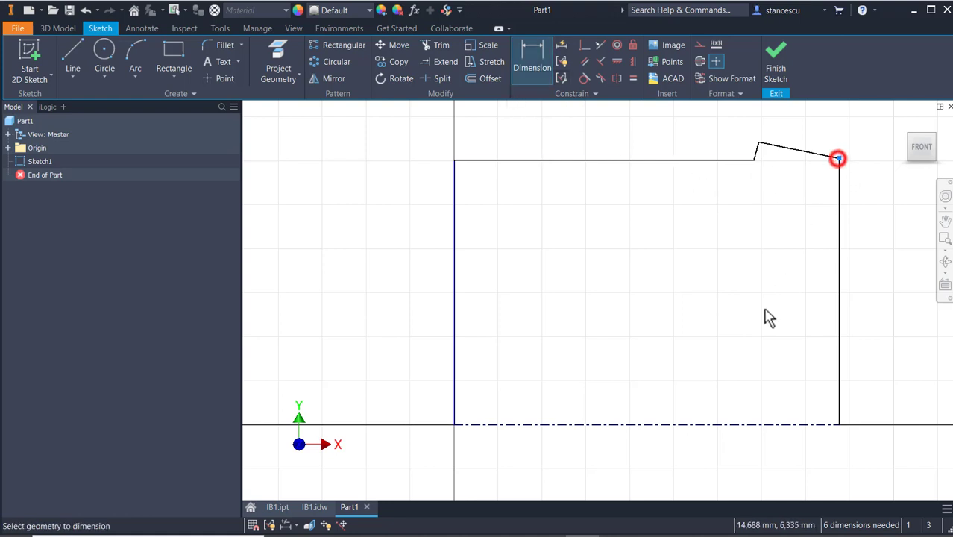
{"action": "left_click", "coordinate": [738, 424]}
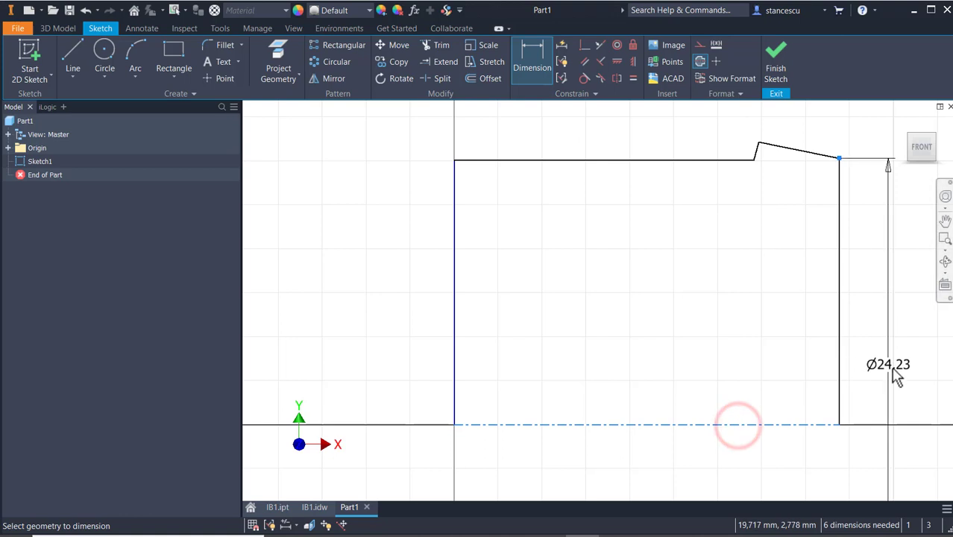
{"action": "left_click", "coordinate": [894, 368]}
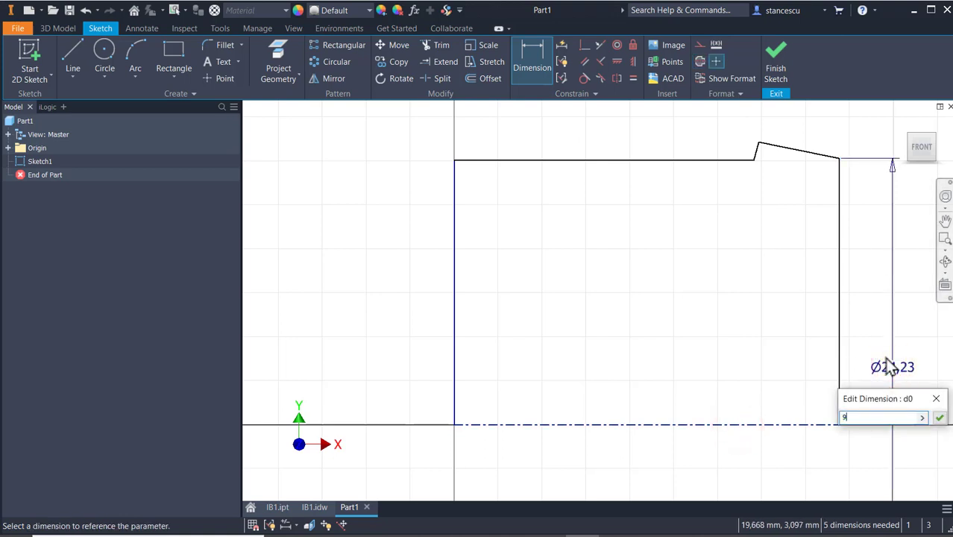
{"action": "key", "text": "Return"}
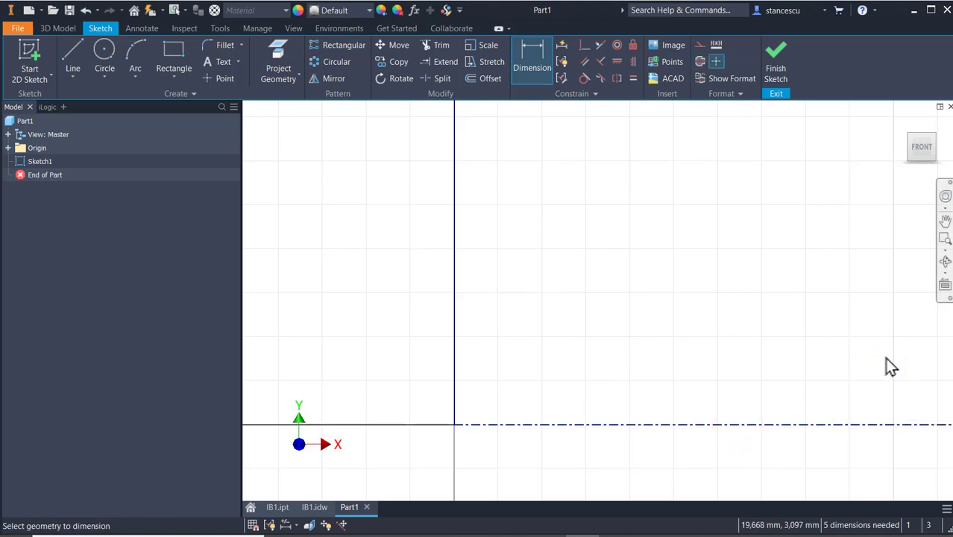
{"action": "key", "text": "Home"}
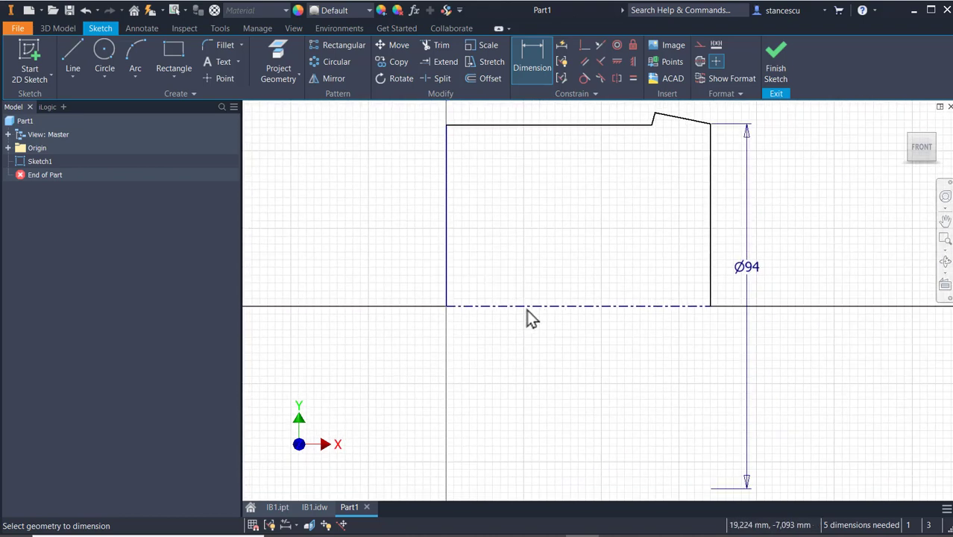
Step: Dimension the profile's long horizontal edge about the centerline to an 86 mm diameter
{"action": "left_click", "coordinate": [596, 124]}
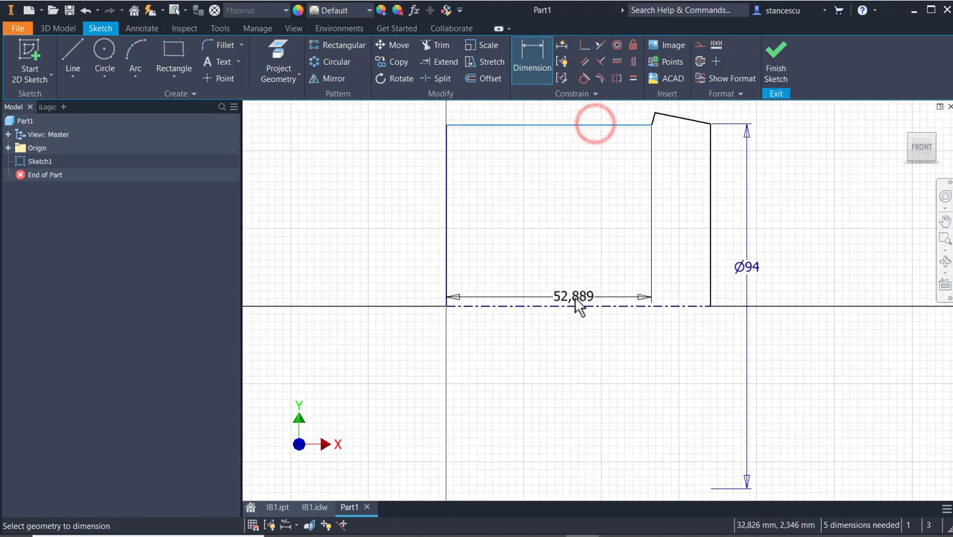
{"action": "left_click", "coordinate": [572, 306]}
{"action": "left_click", "coordinate": [556, 215]}
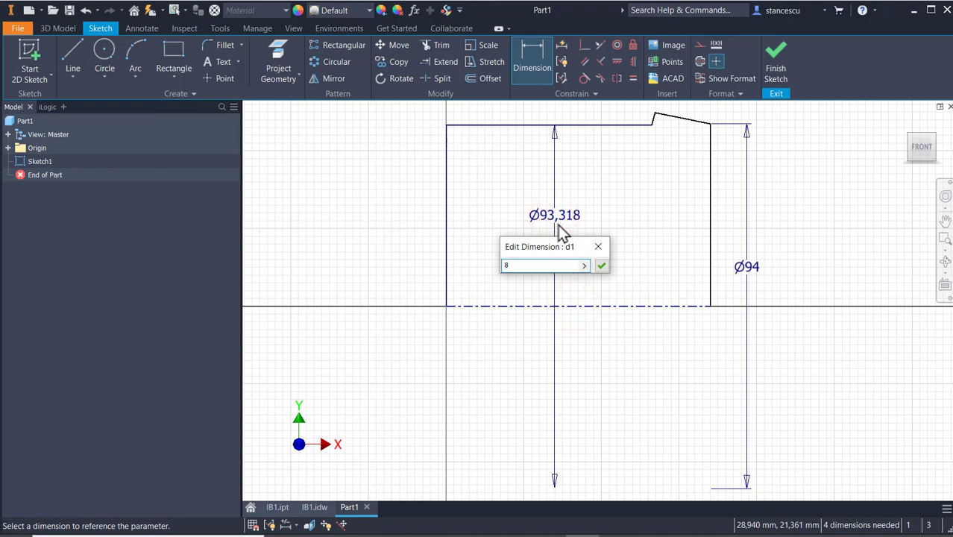
{"action": "key", "text": "Return"}
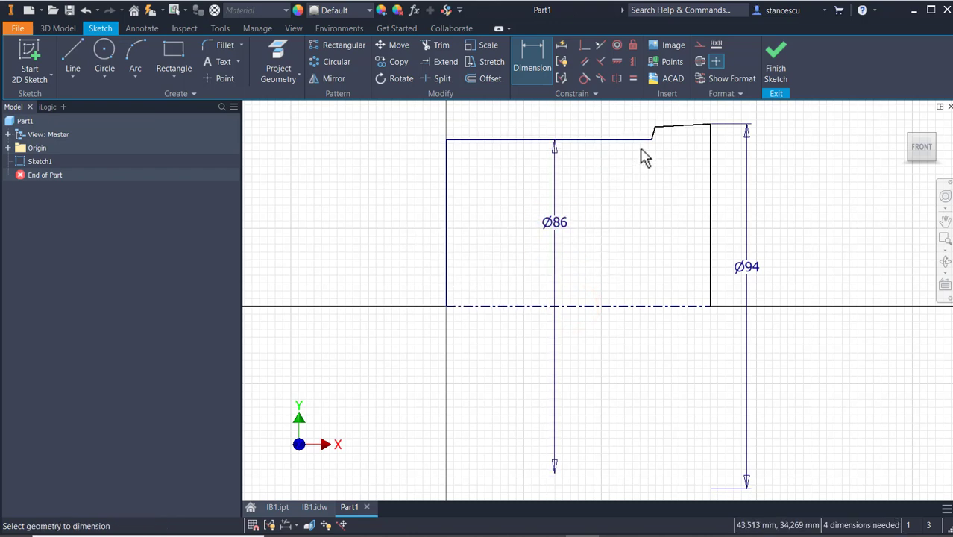
{"action": "key", "text": "Escape"}
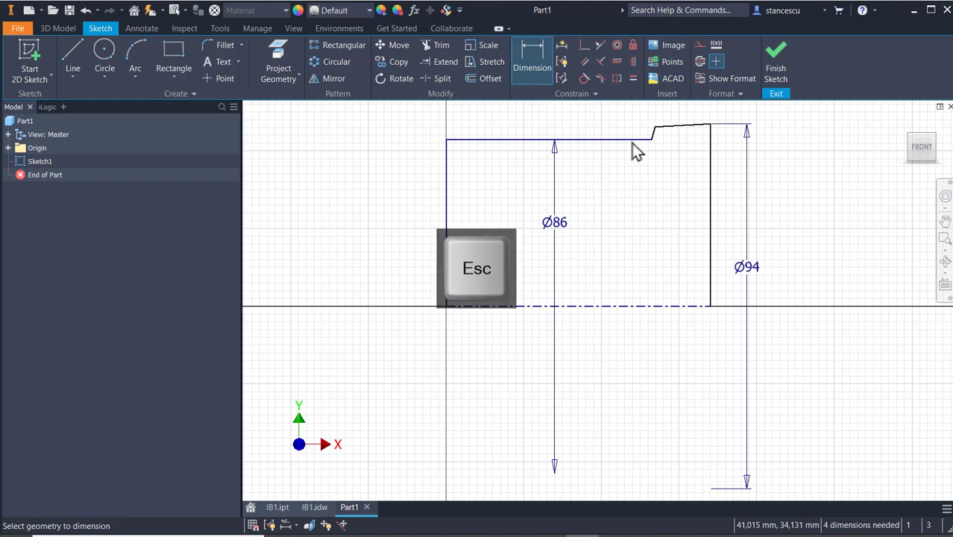
Step: Pull the flange lip's inner peak away from the centerline and set the angle between its short slanted edge and the vertical end edge to 15°
{"action": "middle_click_drag", "start_coordinate": [649, 156], "coordinate": [638, 179]}
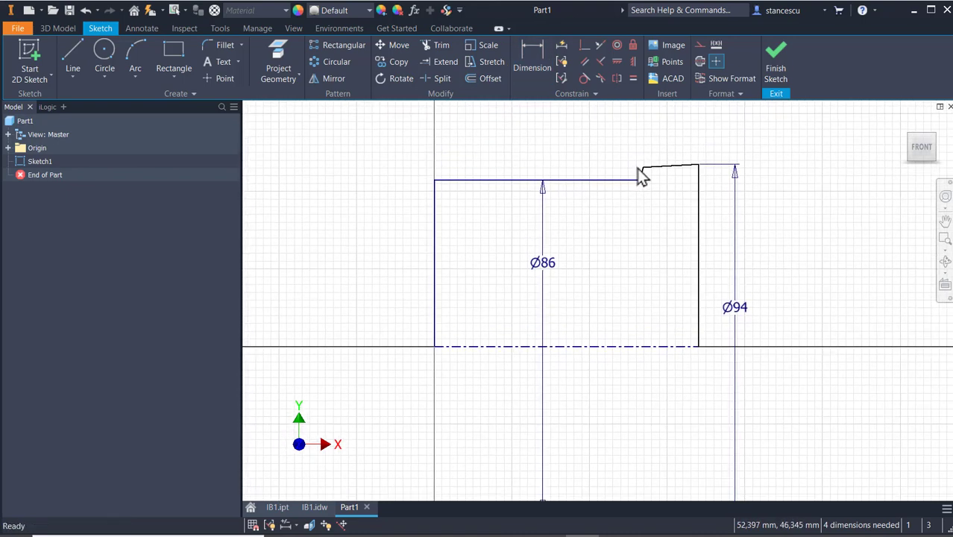
{"action": "left_click_drag", "start_coordinate": [640, 166], "coordinate": [650, 148]}
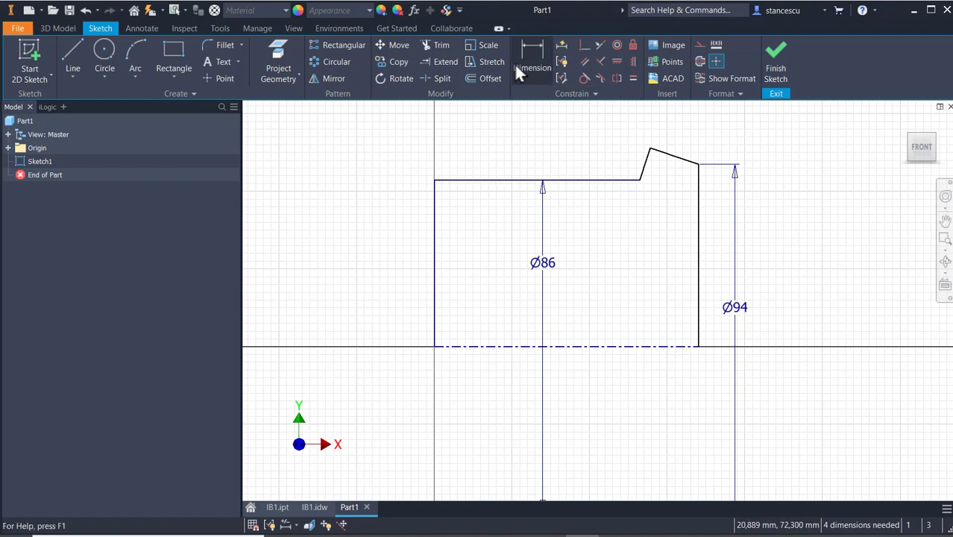
{"action": "left_click", "coordinate": [538, 65]}
{"action": "left_click", "coordinate": [697, 219]}
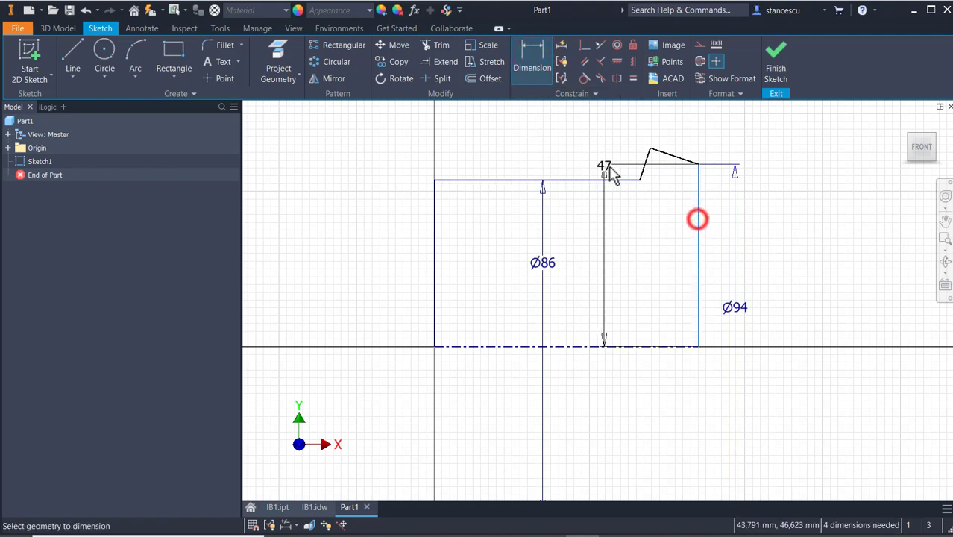
{"action": "left_click", "coordinate": [643, 168]}
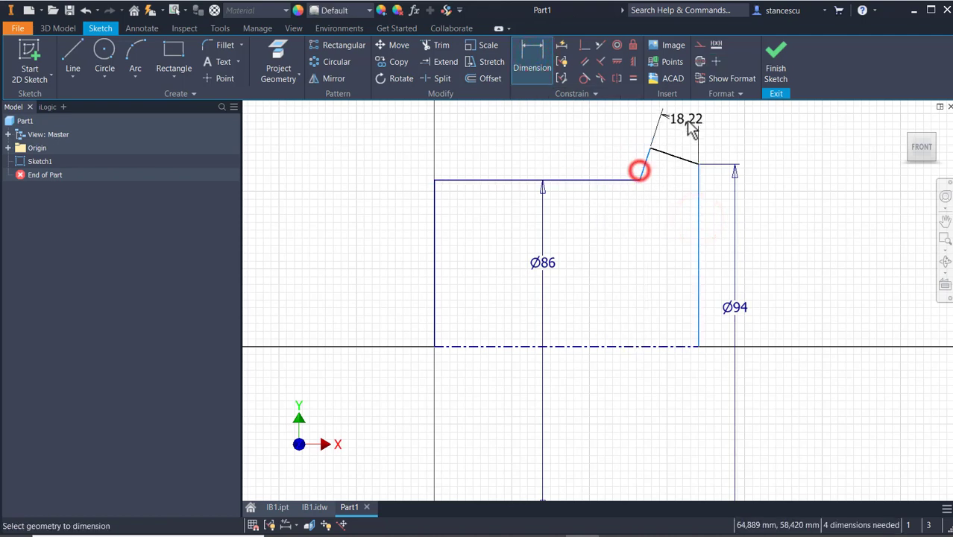
{"action": "left_click", "coordinate": [685, 119]}
{"action": "type", "text": "15"}
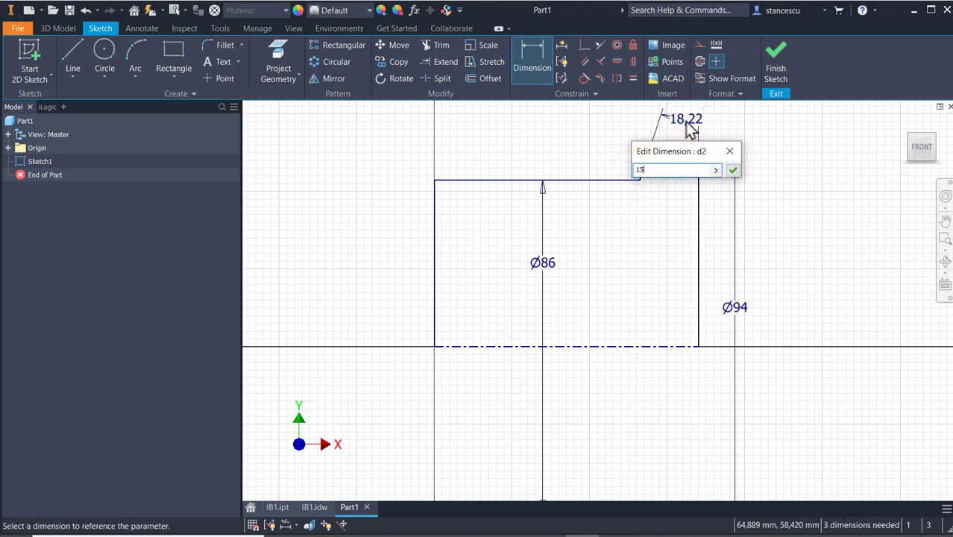
{"action": "key", "text": "Return"}
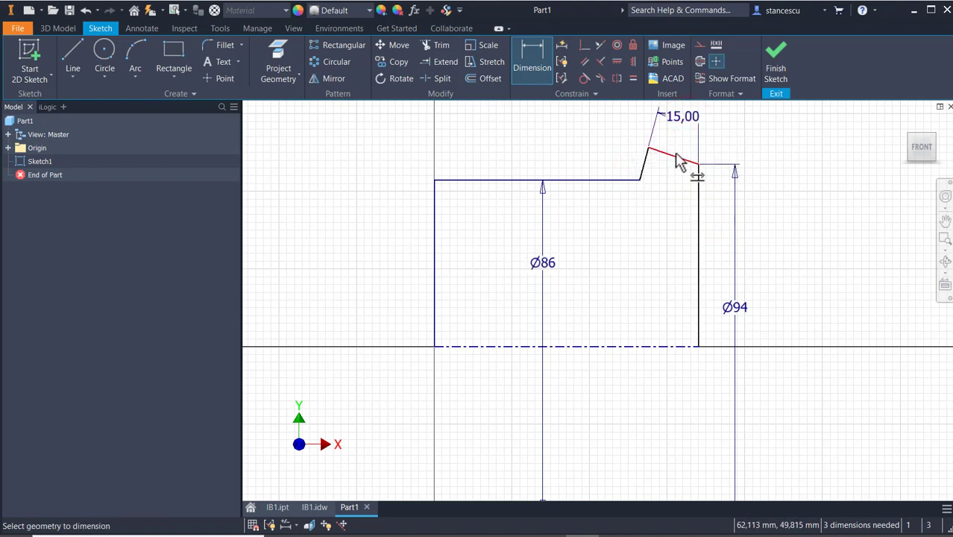
Step: Set the angle between the lip's long sloping edge and the centerline to 11/2 degrees
{"action": "left_click", "coordinate": [677, 159]}
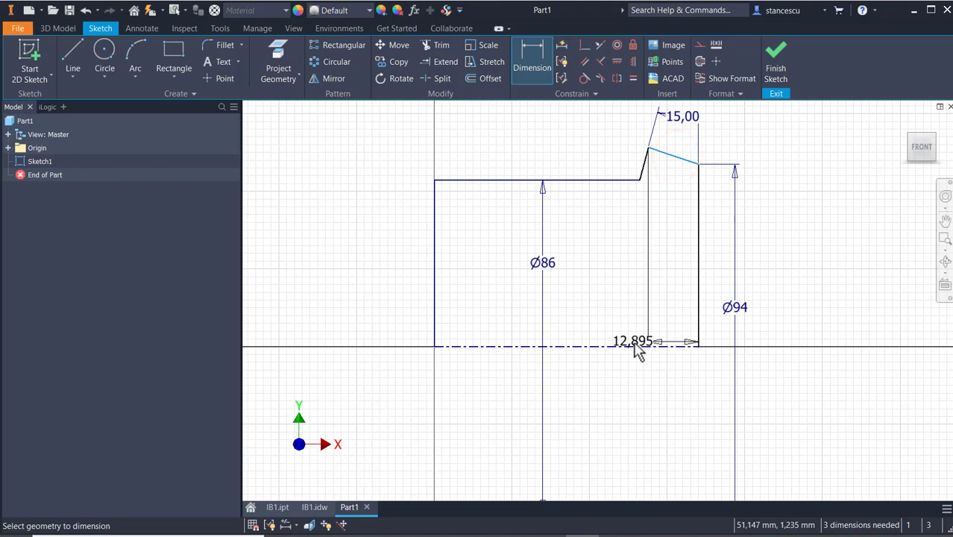
{"action": "left_click", "coordinate": [632, 346]}
{"action": "left_click", "coordinate": [819, 281]}
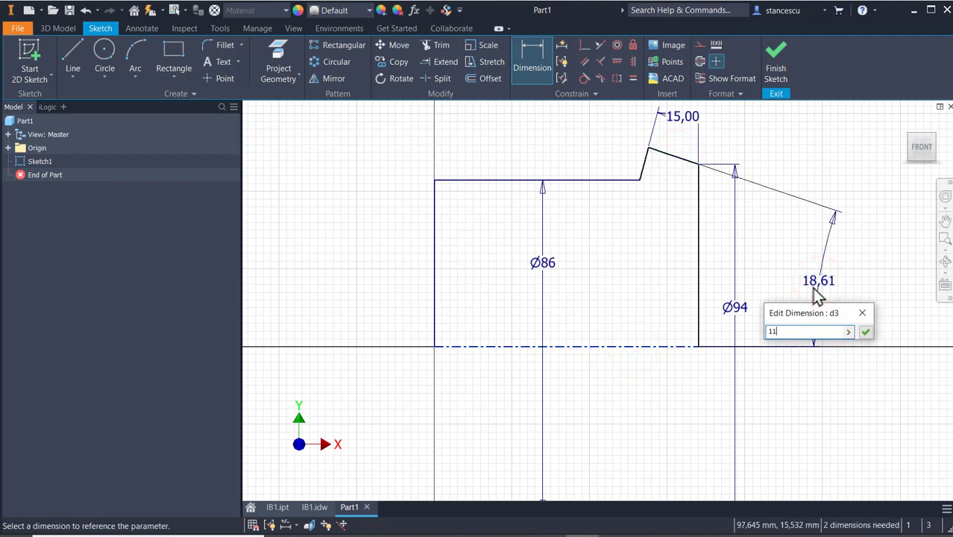
{"action": "type", "text": "11/2"}
{"action": "key", "text": "Return"}
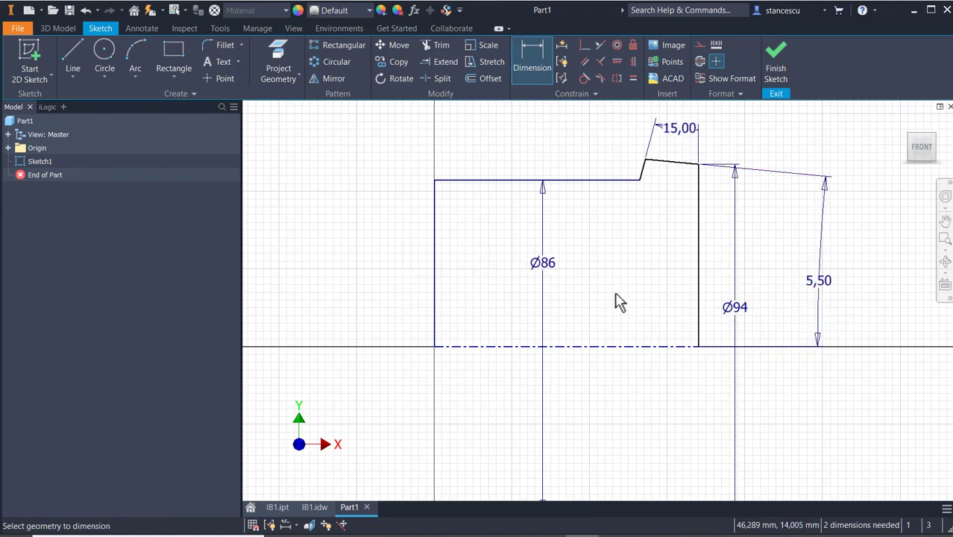
Step: Set the profile's overall length between its two vertical edges to 75 mm
{"action": "left_click", "coordinate": [433, 307]}
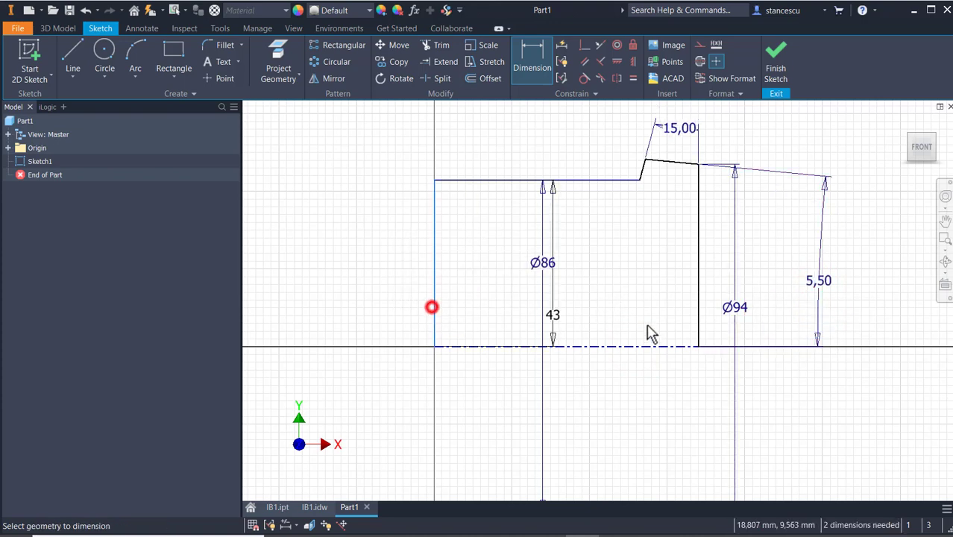
{"action": "left_click", "coordinate": [699, 338]}
{"action": "left_click", "coordinate": [609, 417]}
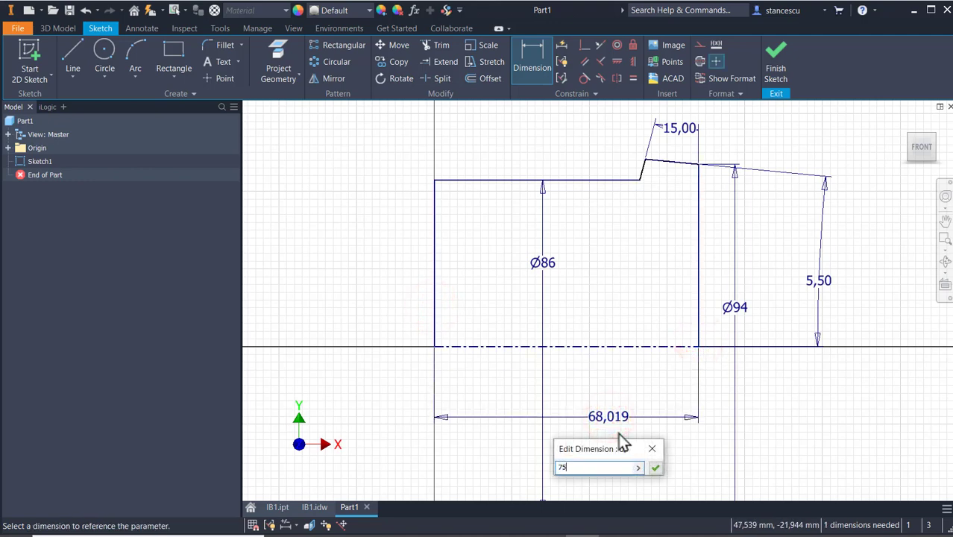
{"action": "key", "text": "Return"}
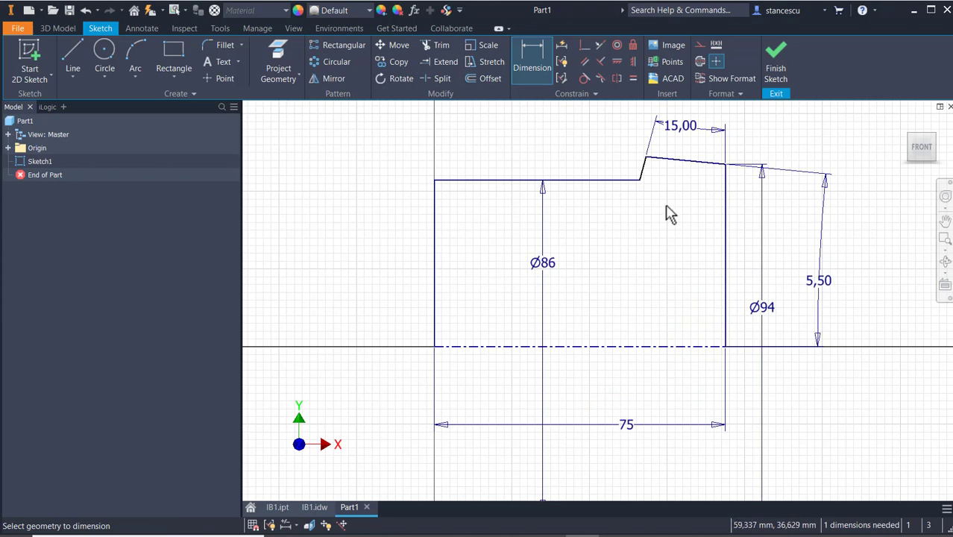
Step: Set the horizontal length of the flange lip's sloping edge to 20 mm
{"action": "middle_click_drag", "start_coordinate": [668, 217], "coordinate": [666, 273]}
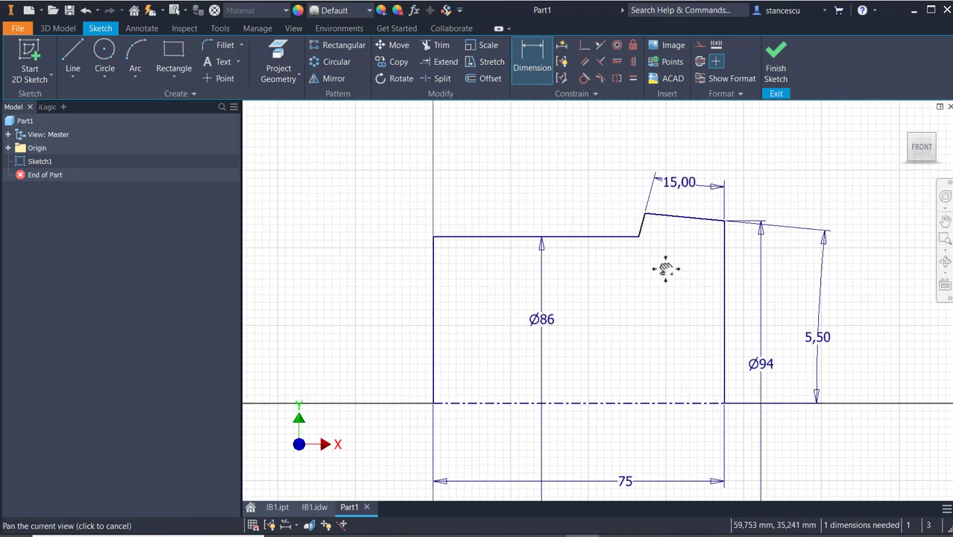
{"action": "left_click", "coordinate": [676, 217]}
{"action": "left_click", "coordinate": [680, 149]}
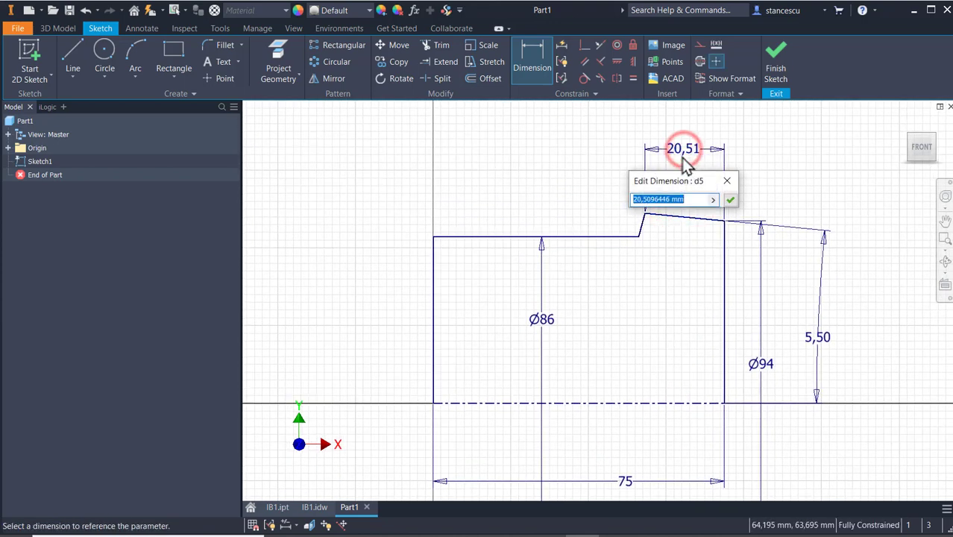
{"action": "key", "text": "Return"}
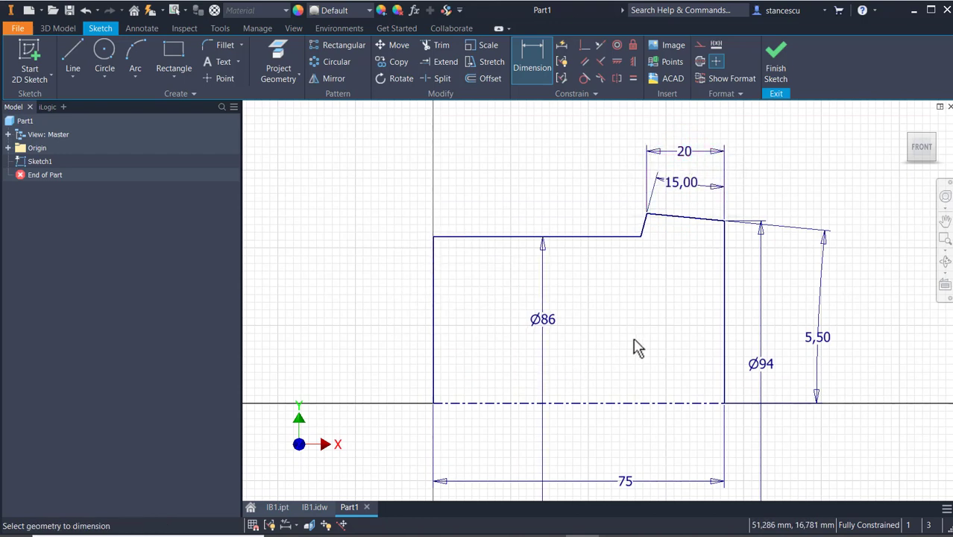
Step: Draw a slanted line from the origin to the 86 mm diameter edge and convert it to construction geometry
{"action": "scroll", "coordinate": [638, 349], "scroll_direction": "down", "scroll_amount": 3}
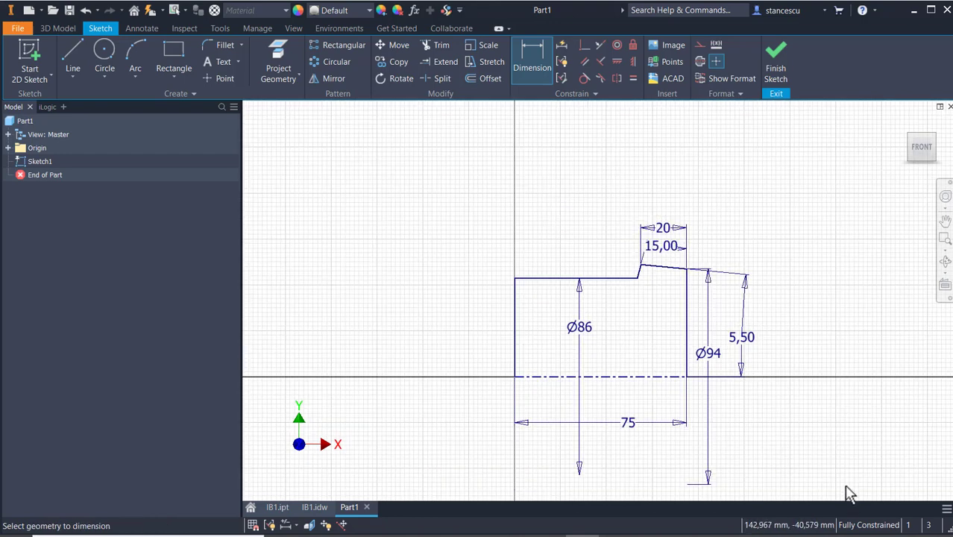
{"action": "left_click", "coordinate": [77, 58]}
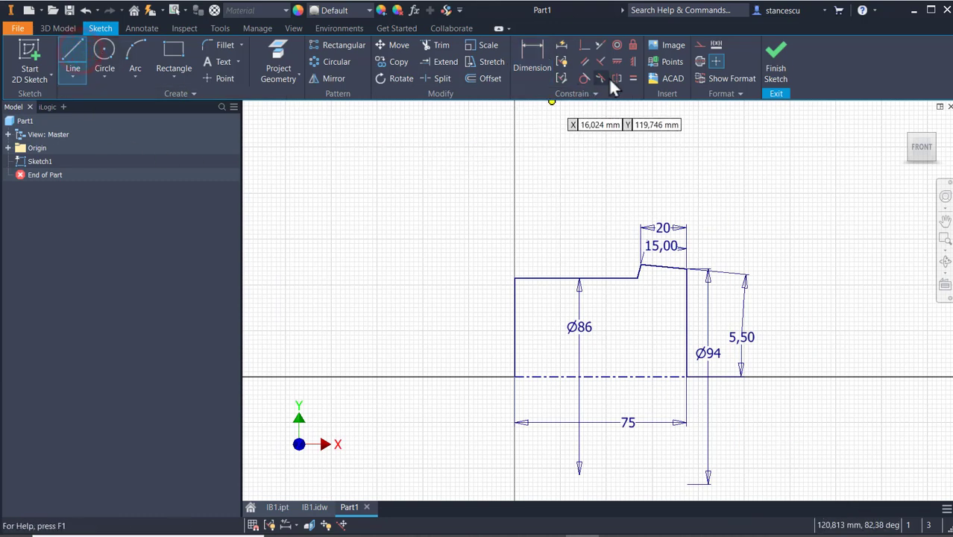
{"action": "key", "text": "Escape"}
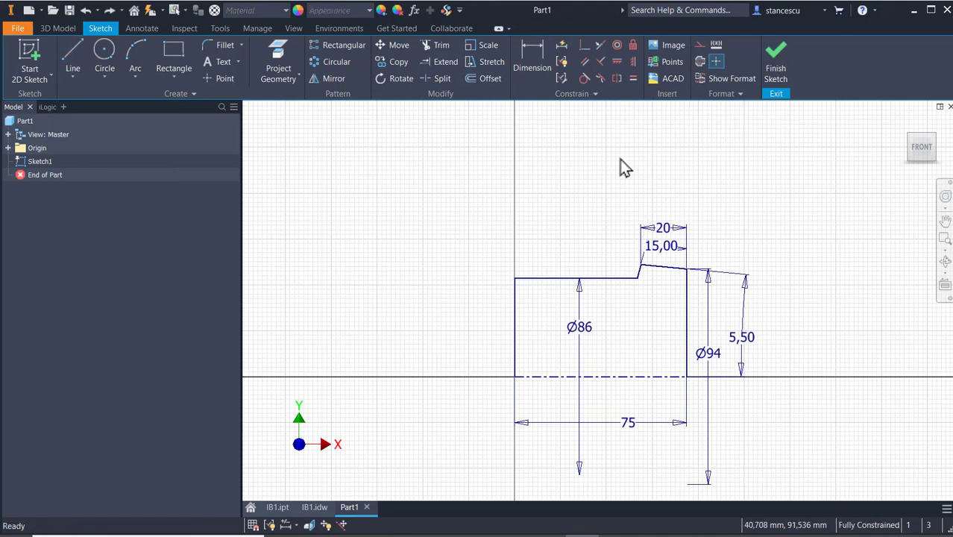
{"action": "left_click", "coordinate": [73, 58]}
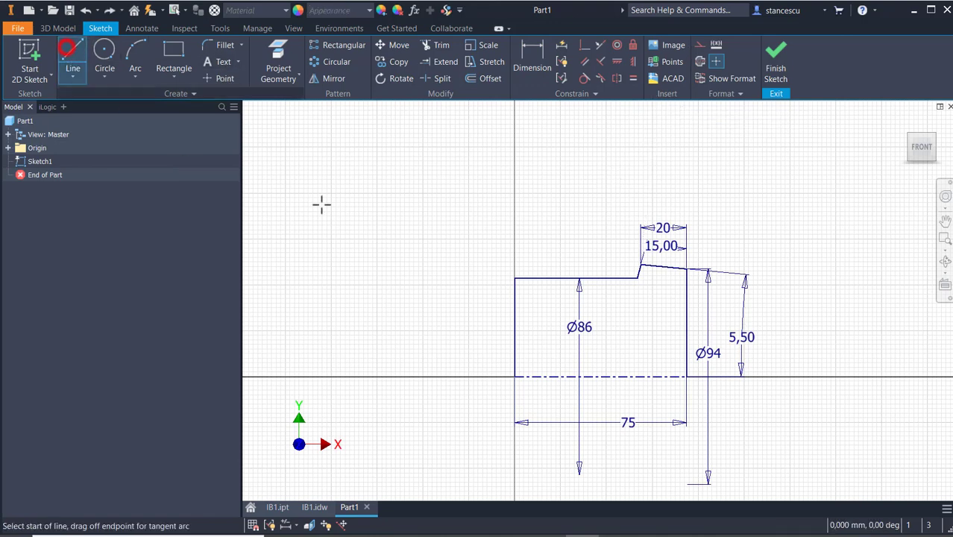
{"action": "left_click", "coordinate": [514, 376]}
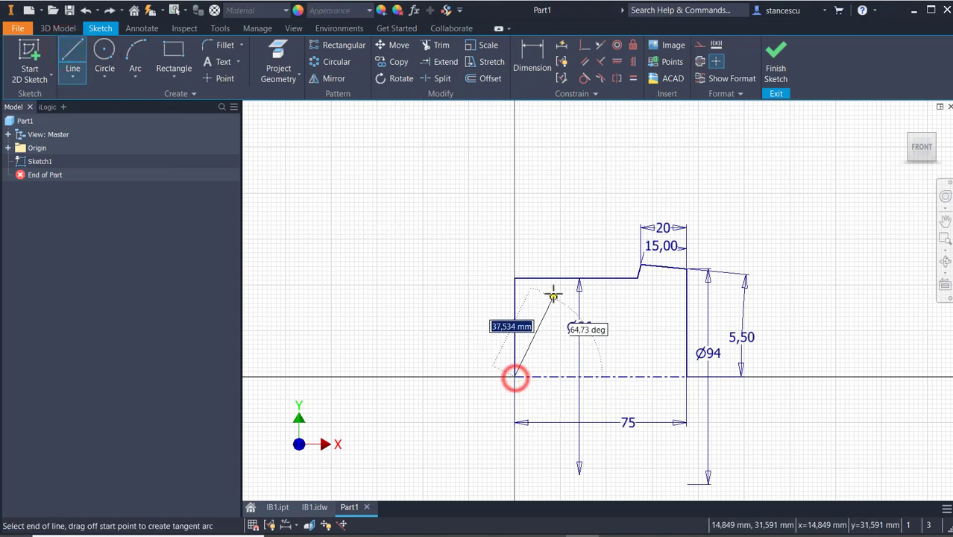
{"action": "left_click", "coordinate": [552, 277]}
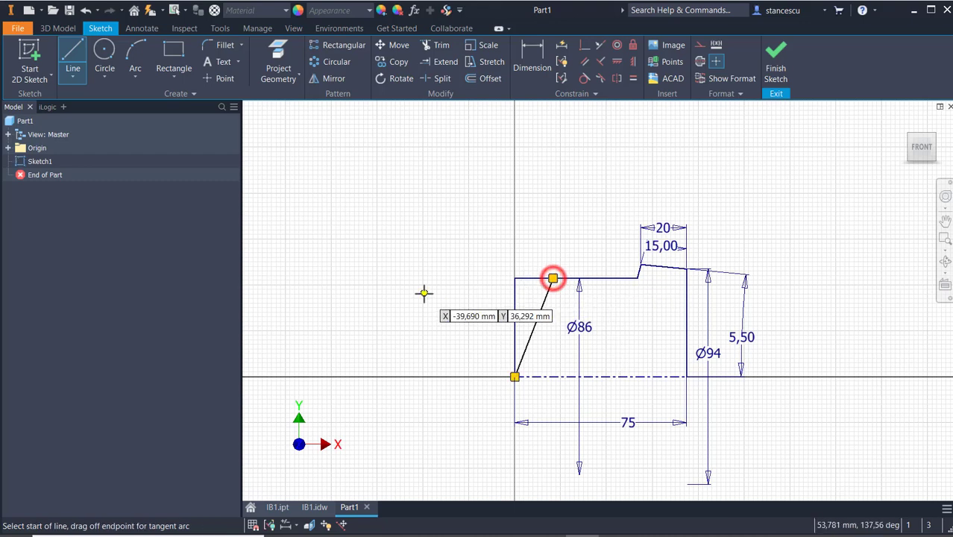
{"action": "key", "text": "Escape"}
{"action": "left_click", "coordinate": [539, 318]}
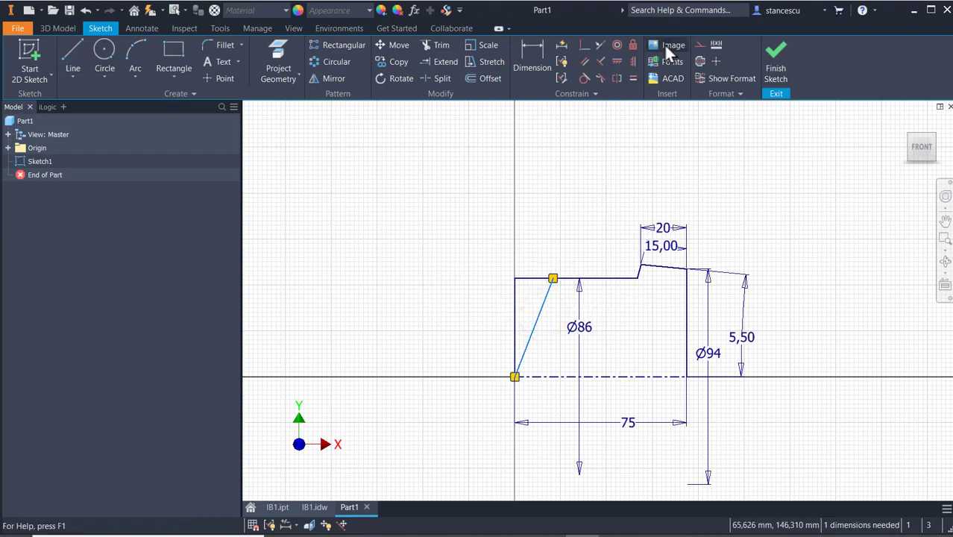
{"action": "left_click", "coordinate": [700, 44]}
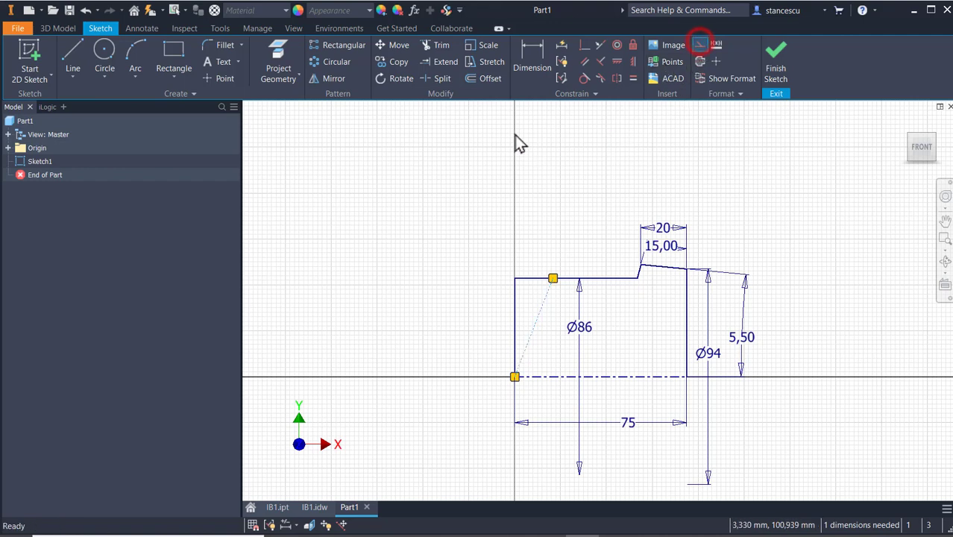
Step: Dimension the angle between the slanted construction line and the horizontal centerline as 100/2 degrees
{"action": "left_click", "coordinate": [528, 53]}
{"action": "left_click", "coordinate": [614, 376]}
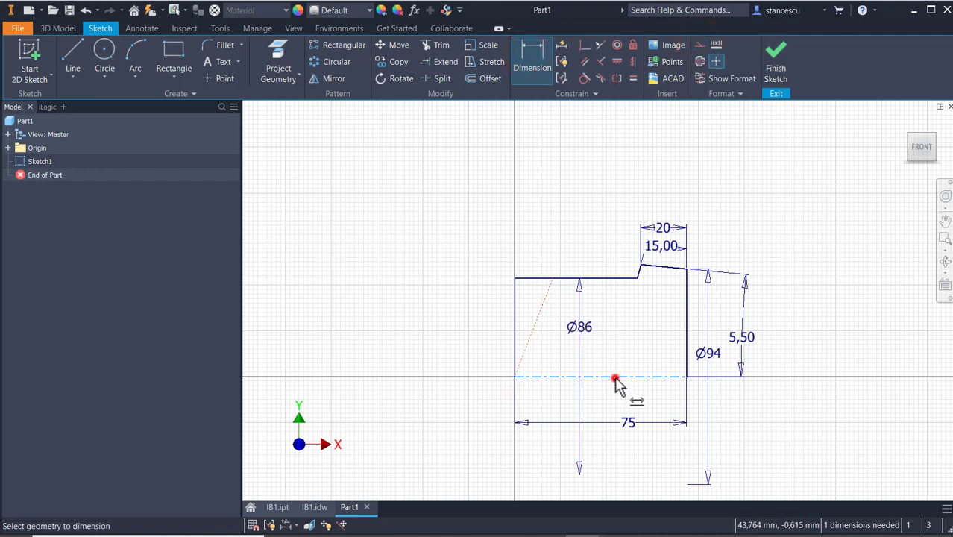
{"action": "left_click", "coordinate": [540, 326]}
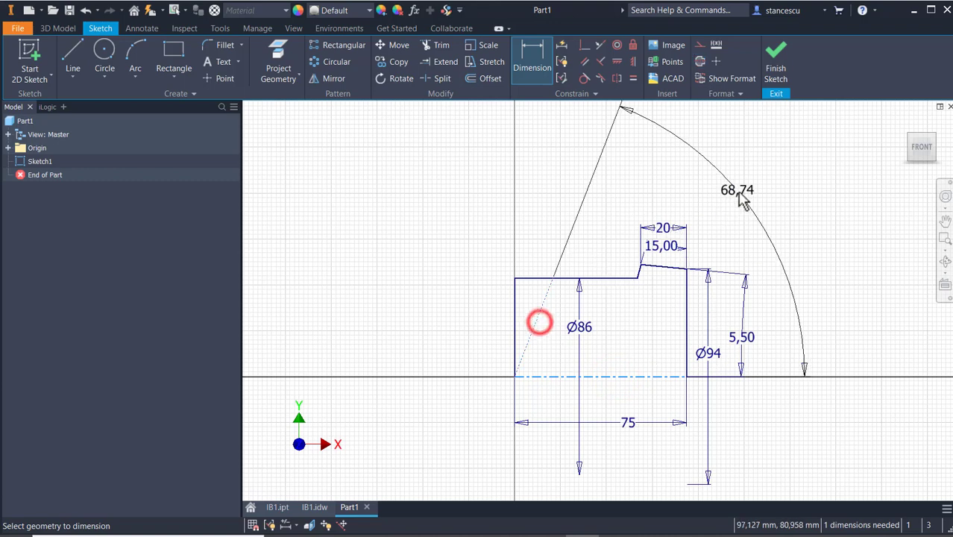
{"action": "left_click", "coordinate": [736, 202]}
{"action": "type", "text": "100/2"}
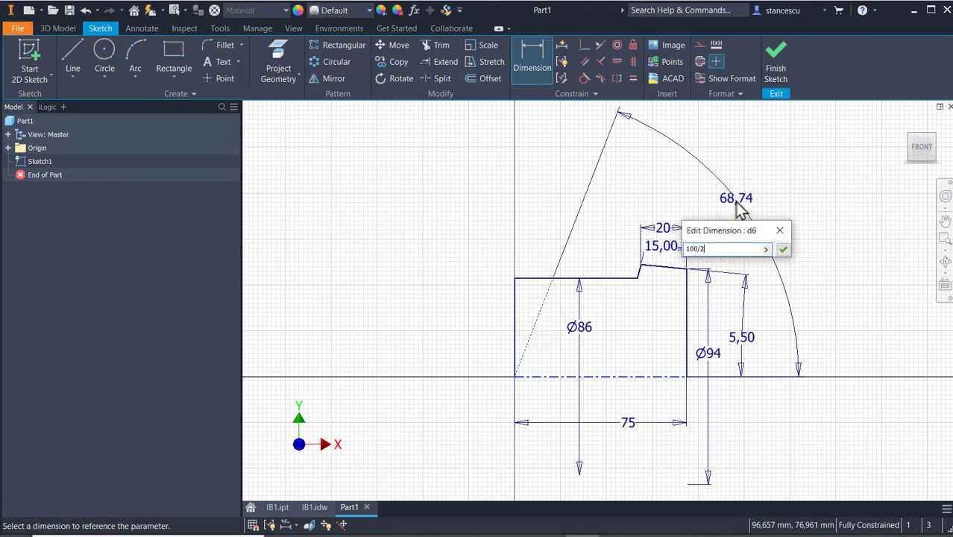
{"action": "key", "text": "Return"}
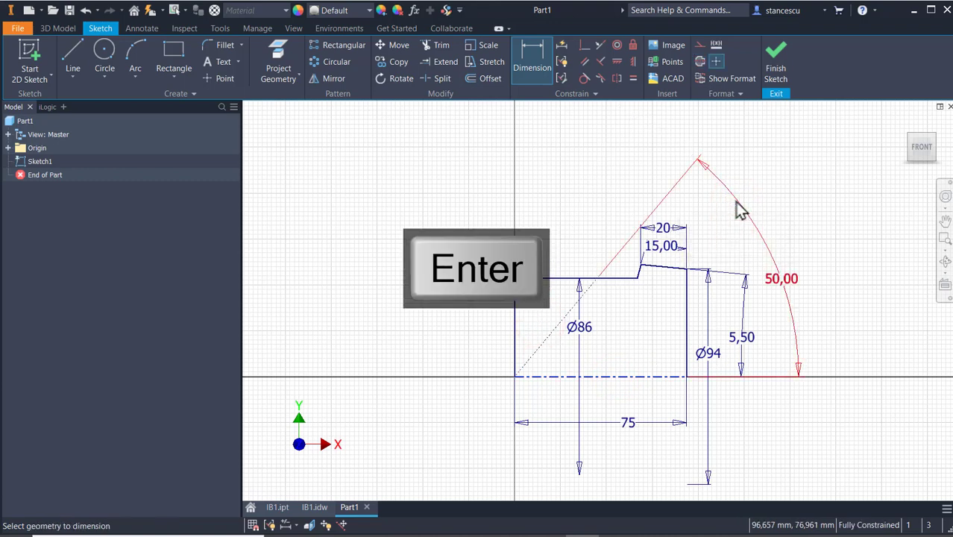
Step: Check section A-A in the IB1.idw drawing, mirror the whole Part1 profile with its centerline about the slanted construction line, and finish the sketch
{"action": "left_click", "coordinate": [313, 507]}
{"action": "left_click", "coordinate": [515, 319]}
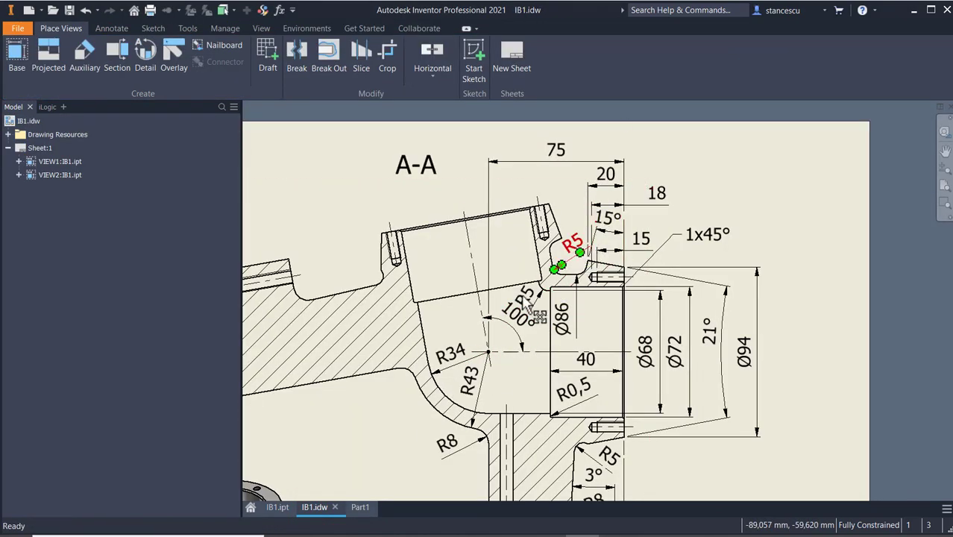
{"action": "left_click", "coordinate": [360, 506]}
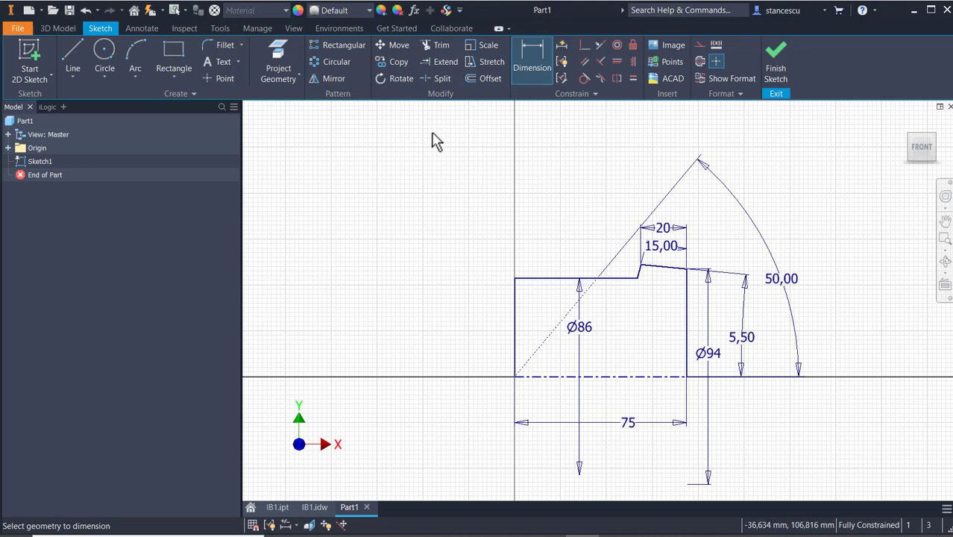
{"action": "left_click", "coordinate": [328, 79]}
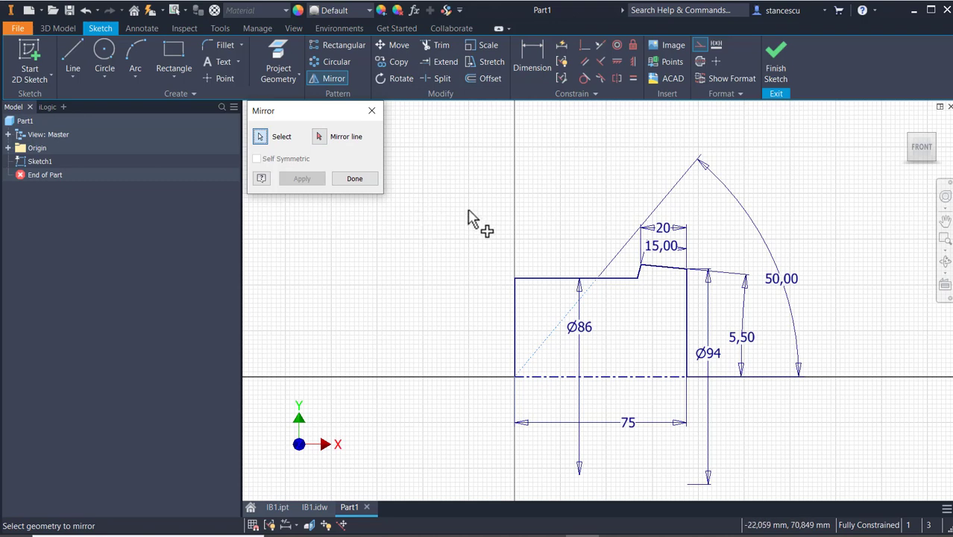
{"action": "mouse_move", "coordinate": [470, 203]}
{"action": "left_mouse_down"}
{"action": "mouse_move", "coordinate": [585, 314]}
{"action": "mouse_move", "coordinate": [800, 451]}
{"action": "mouse_move", "coordinate": [824, 455]}
{"action": "left_mouse_up"}
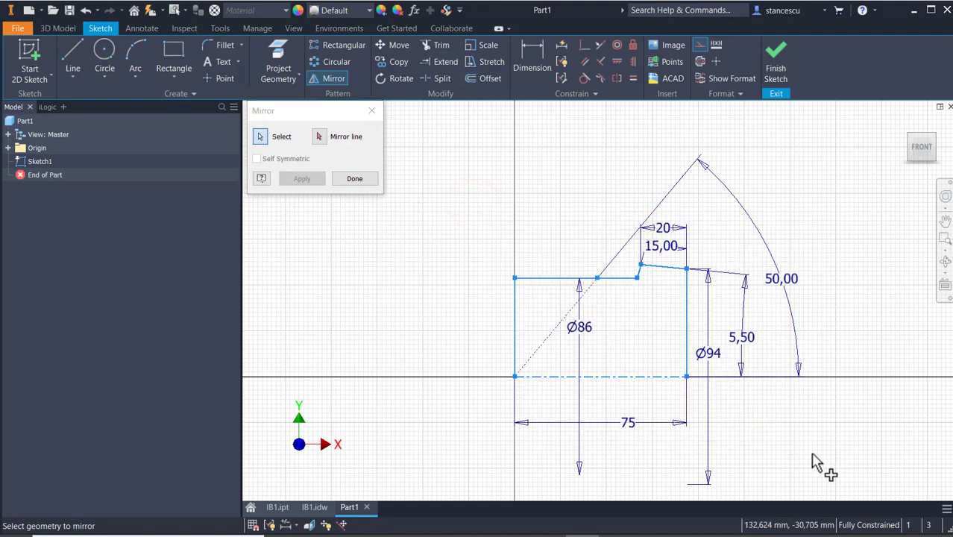
{"action": "left_click", "coordinate": [319, 137]}
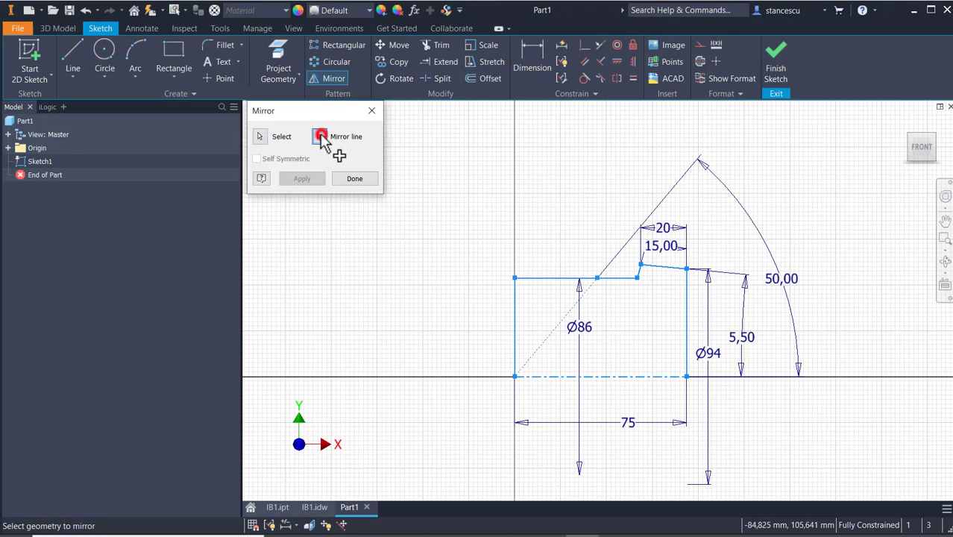
{"action": "left_click", "coordinate": [545, 337]}
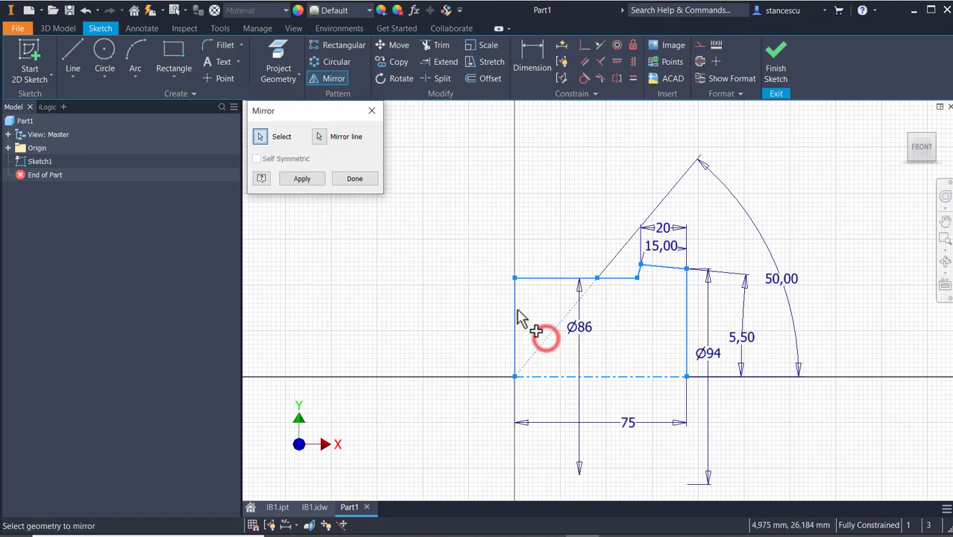
{"action": "left_click", "coordinate": [307, 179]}
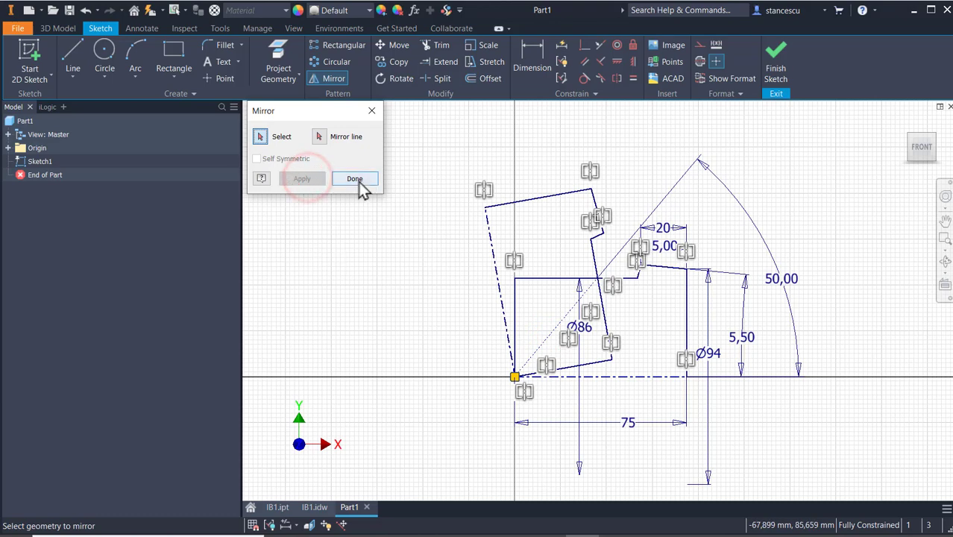
{"action": "left_click", "coordinate": [357, 174]}
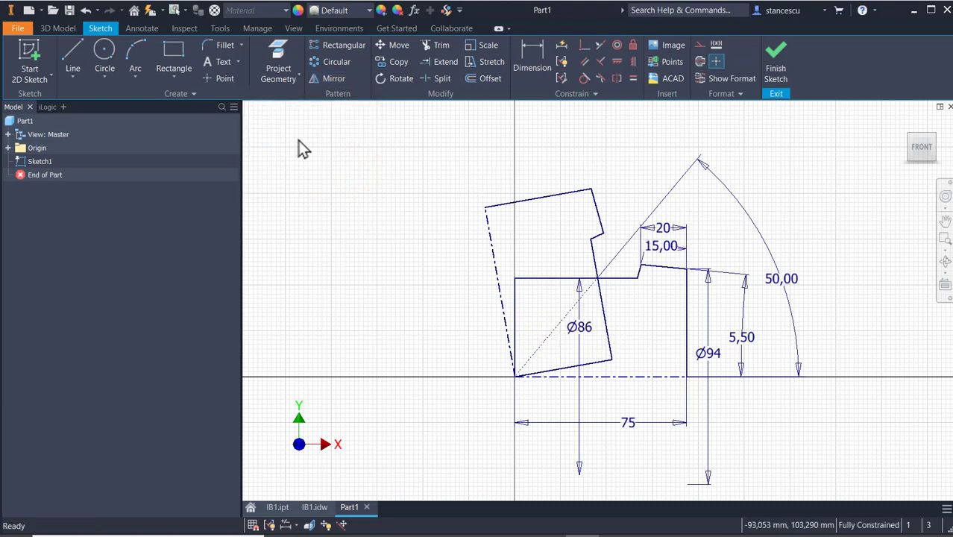
{"action": "left_click", "coordinate": [775, 58]}
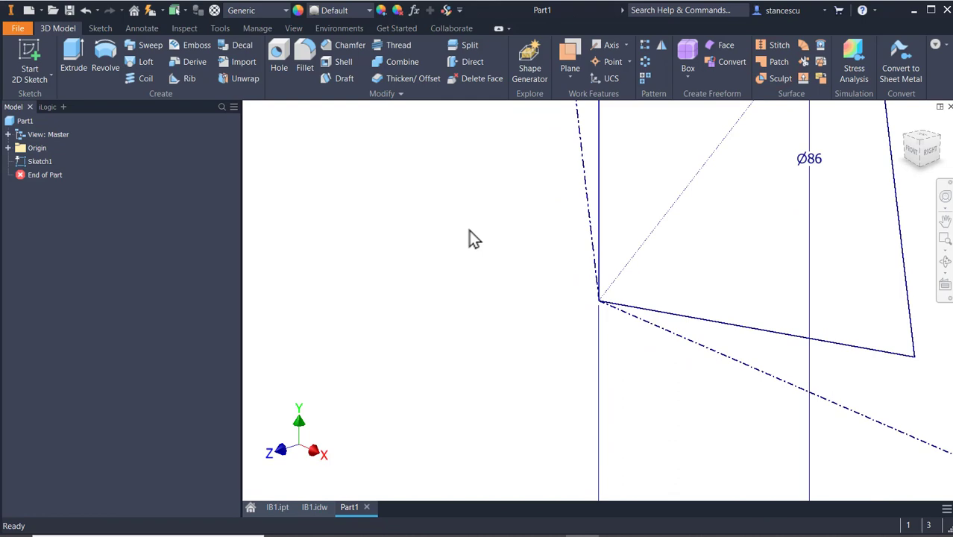
Step: Revolve both regions of the original horizontal profile a full 360 degrees around the horizontal centerline as a new solid
{"action": "key", "text": "F6"}
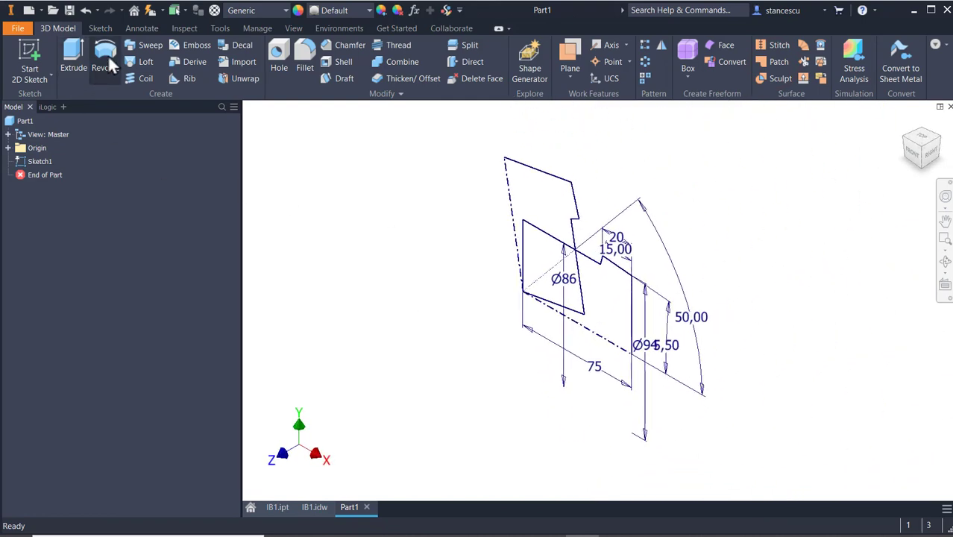
{"action": "left_click", "coordinate": [113, 48]}
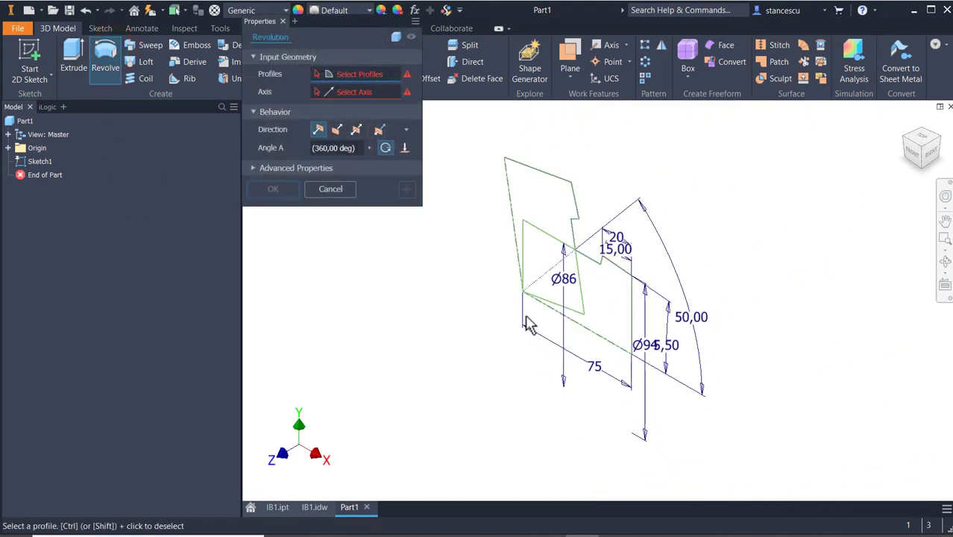
{"action": "left_click", "coordinate": [598, 339]}
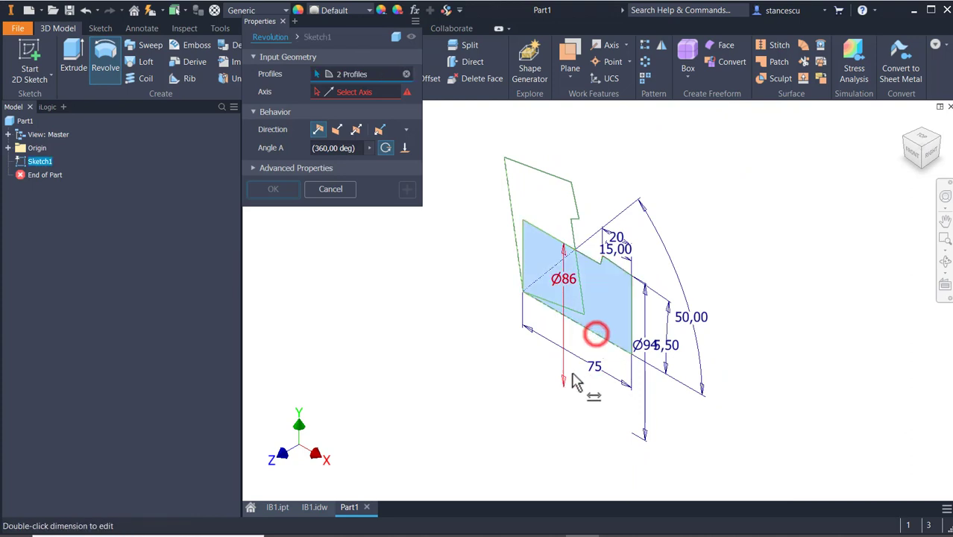
{"action": "left_click", "coordinate": [377, 95]}
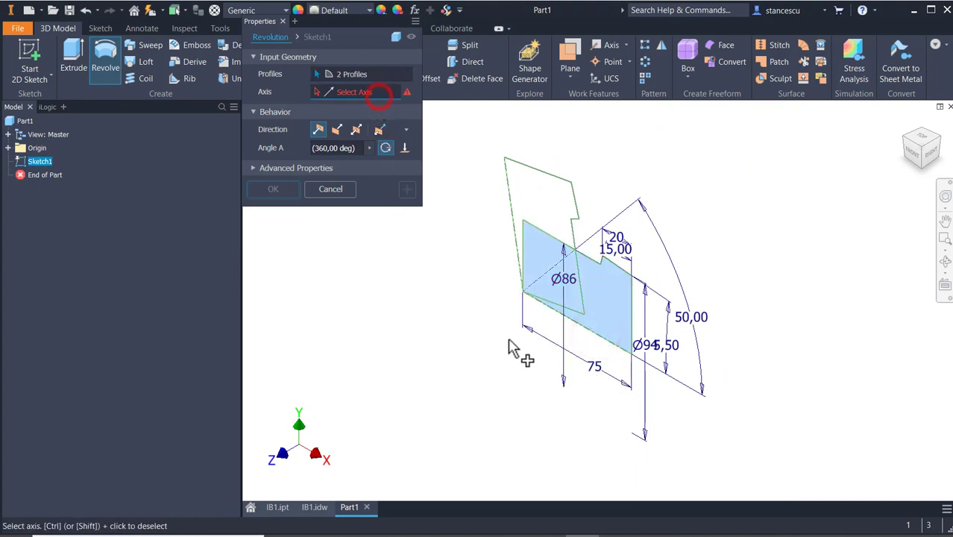
{"action": "left_click", "coordinate": [606, 348]}
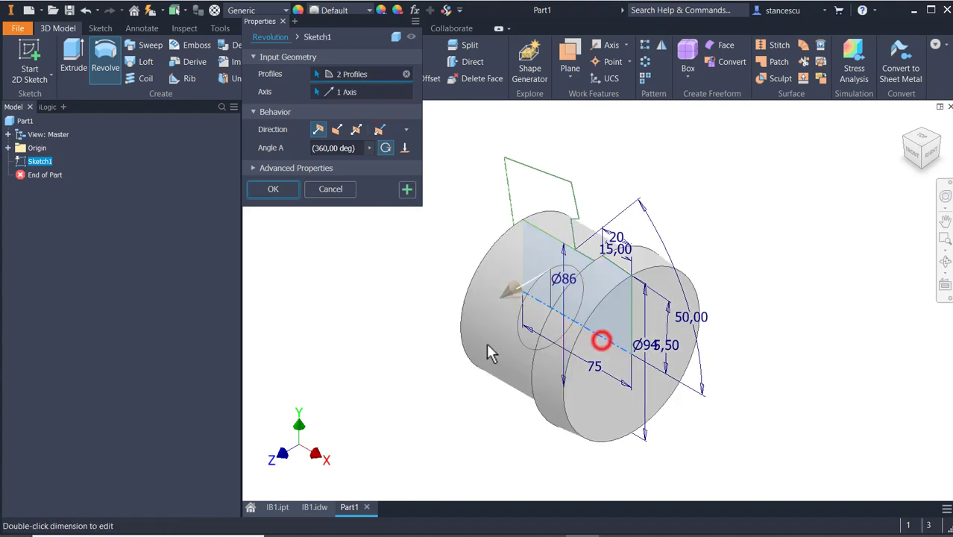
{"action": "left_click", "coordinate": [406, 193]}
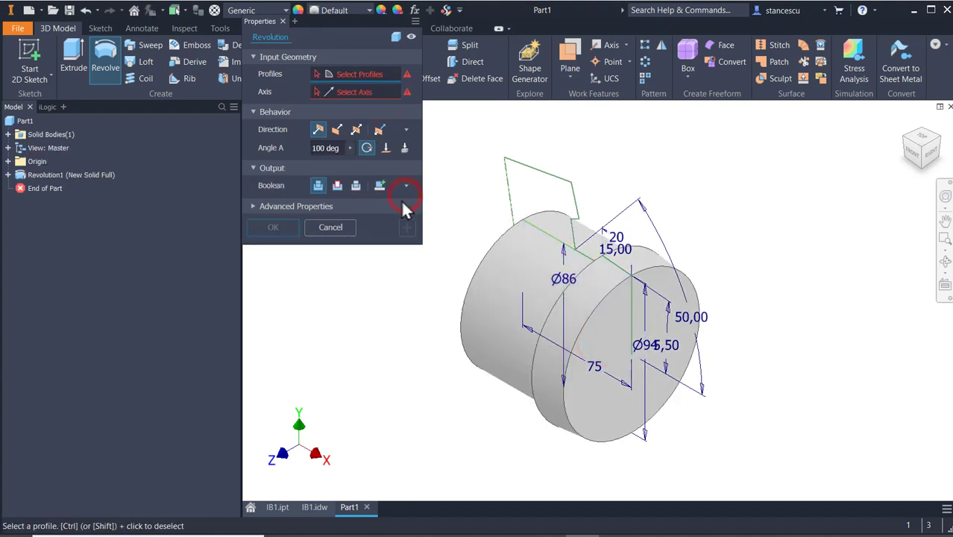
Step: Revolve both regions of the mirrored profile a full 360 degrees around its tilted centerline, joined to the existing solid
{"action": "left_click", "coordinate": [571, 237]}
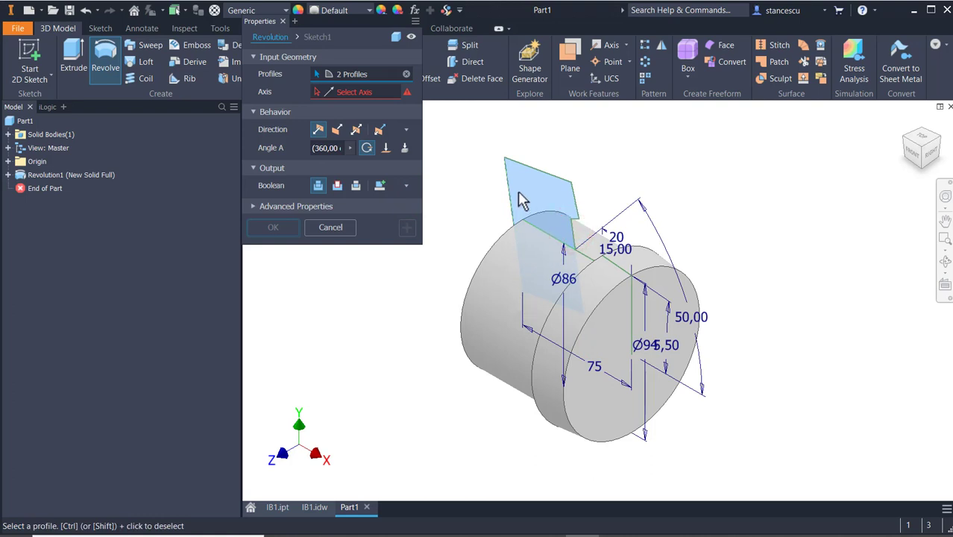
{"action": "left_click", "coordinate": [340, 93]}
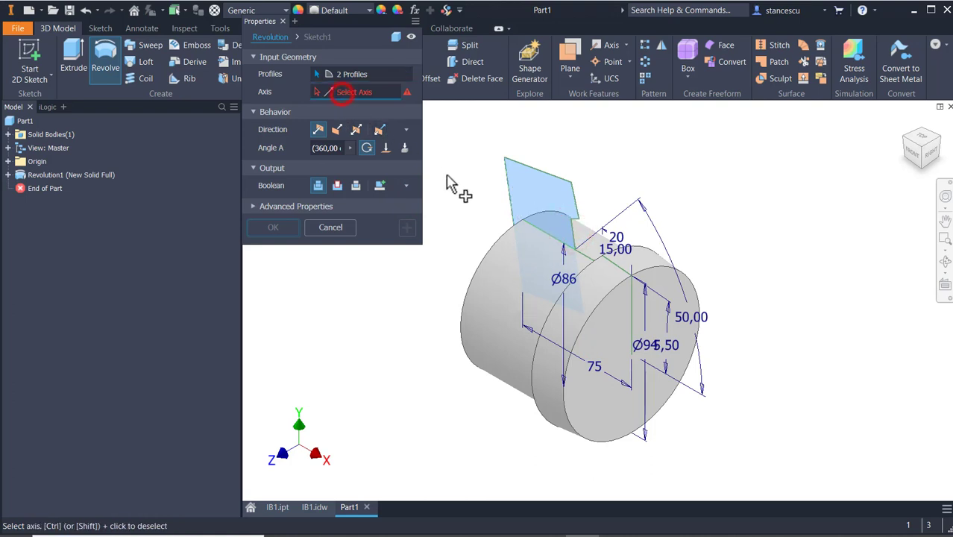
{"action": "left_click", "coordinate": [508, 202]}
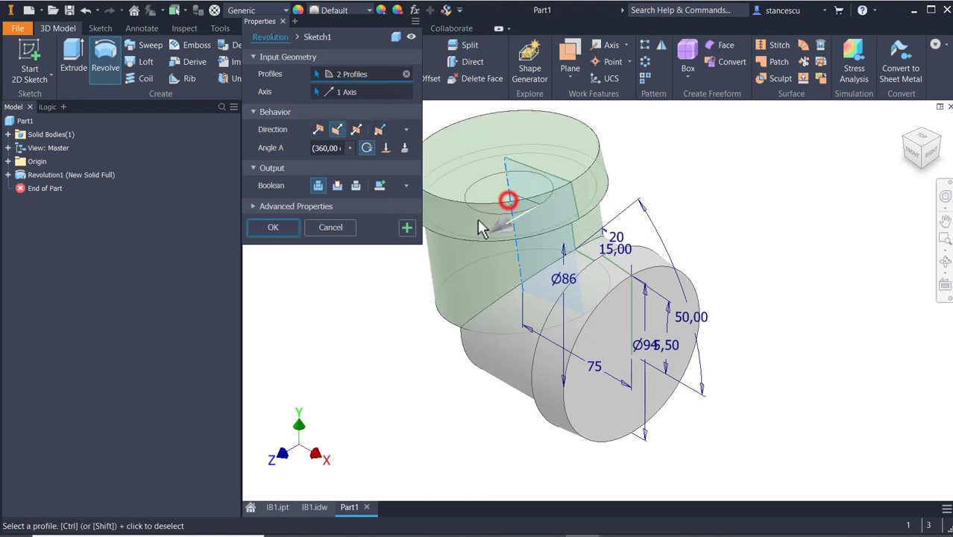
{"action": "left_click", "coordinate": [272, 230]}
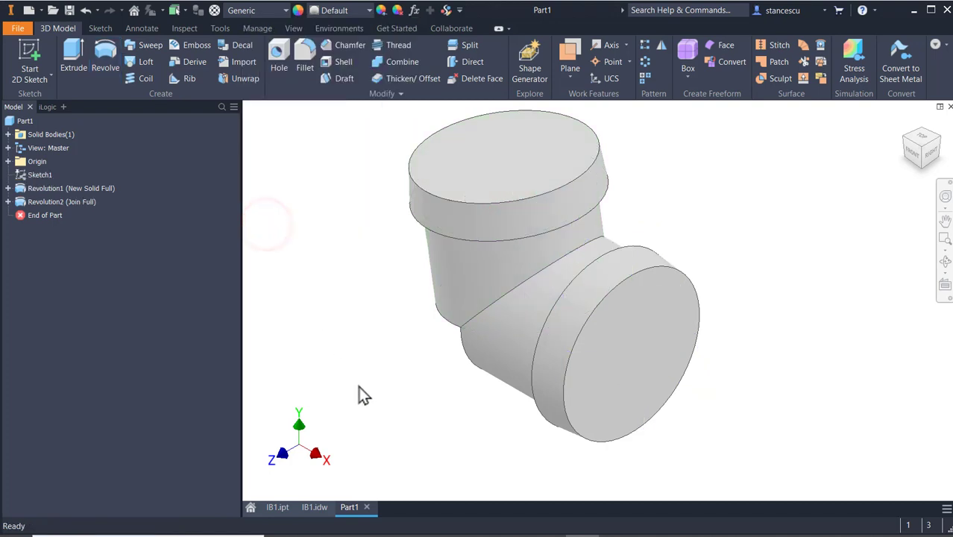
Step: Create a sketch on the exposed half-round end face of the tilted cylinder, keeping only its automatically projected outline
{"action": "key", "text": "F4"}
{"action": "left_click_drag", "start_coordinate": [357, 393], "coordinate": [436, 342]}
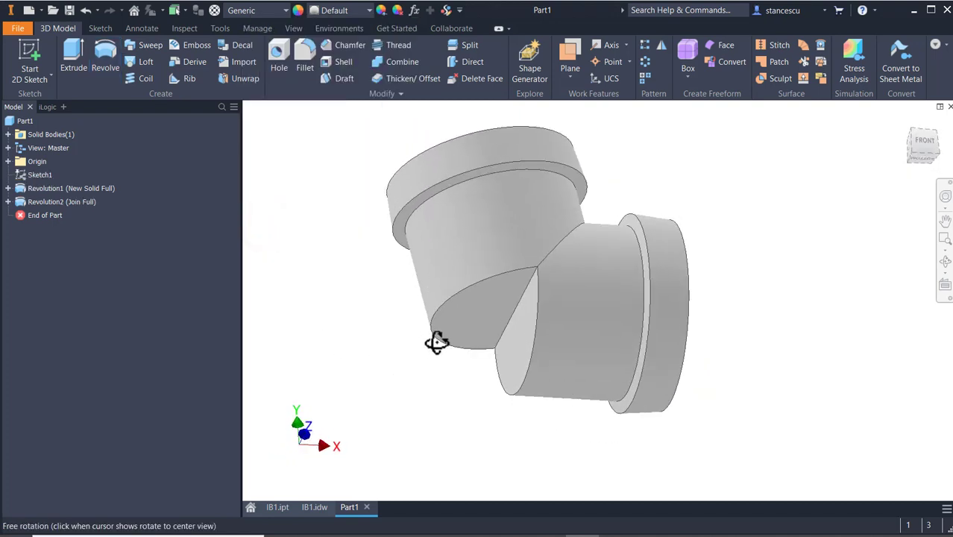
{"action": "left_click", "coordinate": [478, 323]}
{"action": "left_click", "coordinate": [543, 318]}
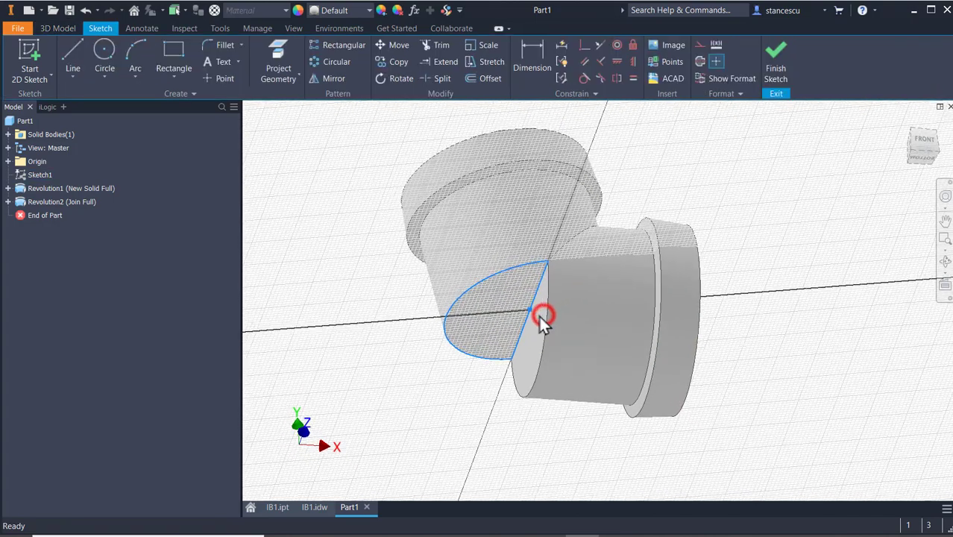
{"action": "left_click", "coordinate": [775, 63]}
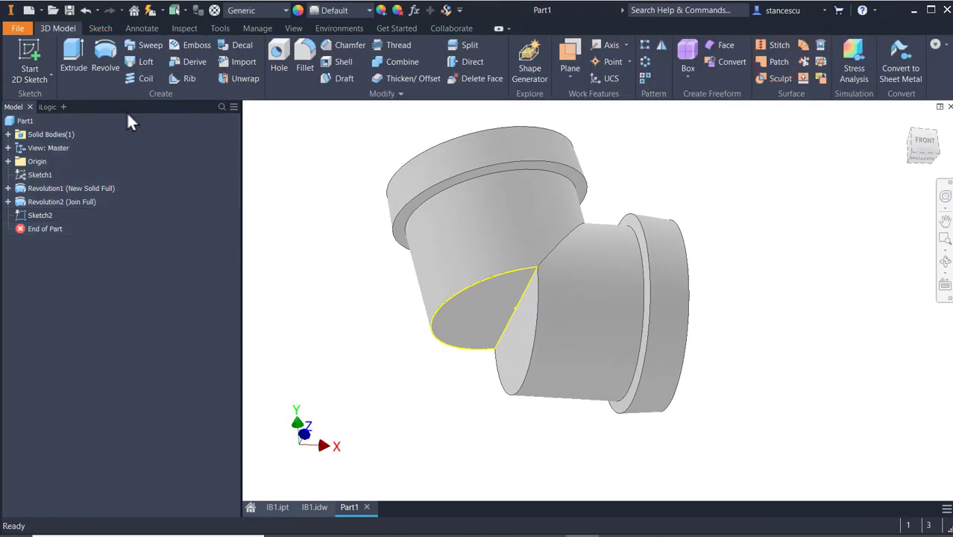
Step: Revolve the half-round sketch a full 360 degrees around its straight edge, joined to the body, to round the elbow's outer corner
{"action": "left_click", "coordinate": [100, 67]}
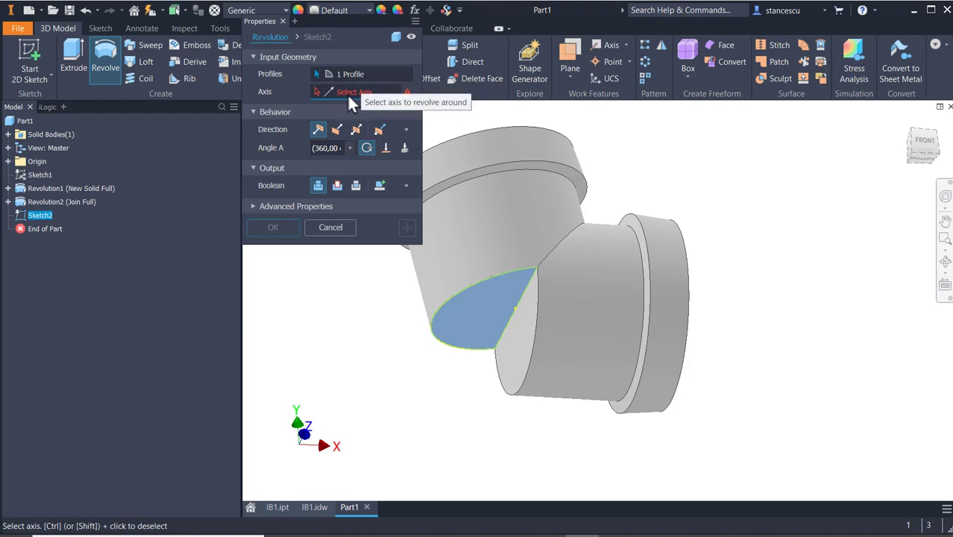
{"action": "left_click", "coordinate": [510, 331]}
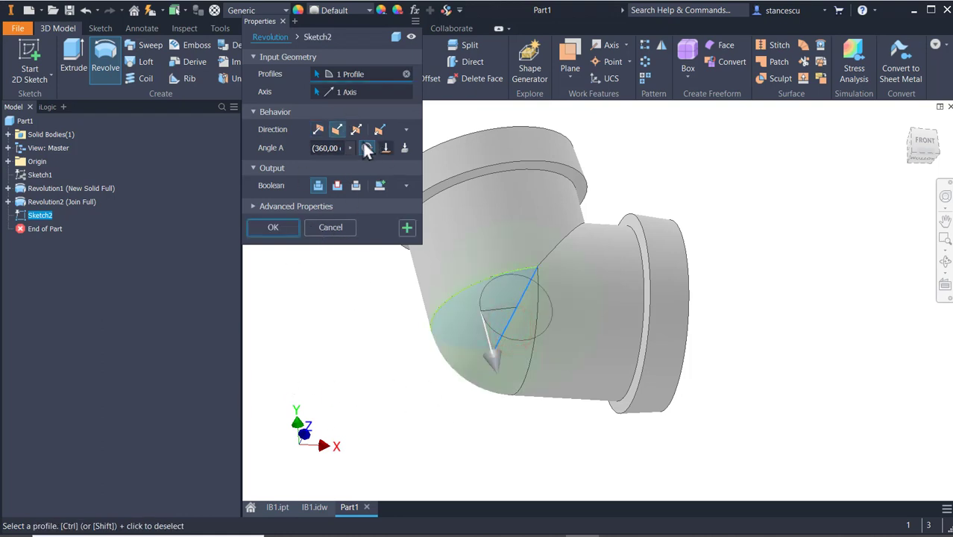
{"action": "middle_click_drag", "start_coordinate": [396, 359], "coordinate": [384, 377], "text": "shift"}
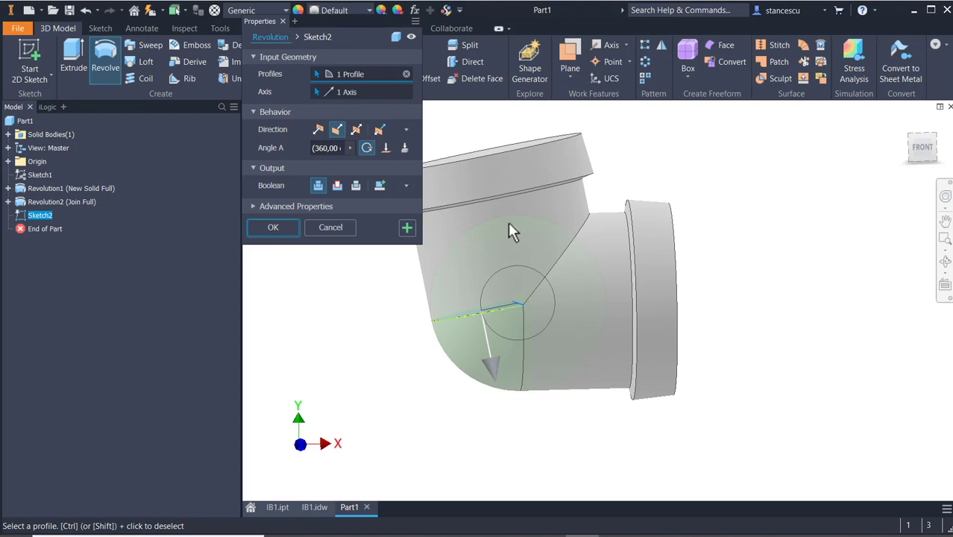
{"action": "mouse_move", "coordinate": [445, 395]}
{"action": "middle_mouse_down", "text": "shift"}
{"action": "mouse_move", "coordinate": [511, 366]}
{"action": "mouse_move", "coordinate": [399, 399]}
{"action": "mouse_move", "coordinate": [396, 431]}
{"action": "mouse_move", "coordinate": [453, 366]}
{"action": "mouse_move", "coordinate": [418, 386]}
{"action": "mouse_move", "coordinate": [427, 393]}
{"action": "middle_mouse_up", "text": "shift"}
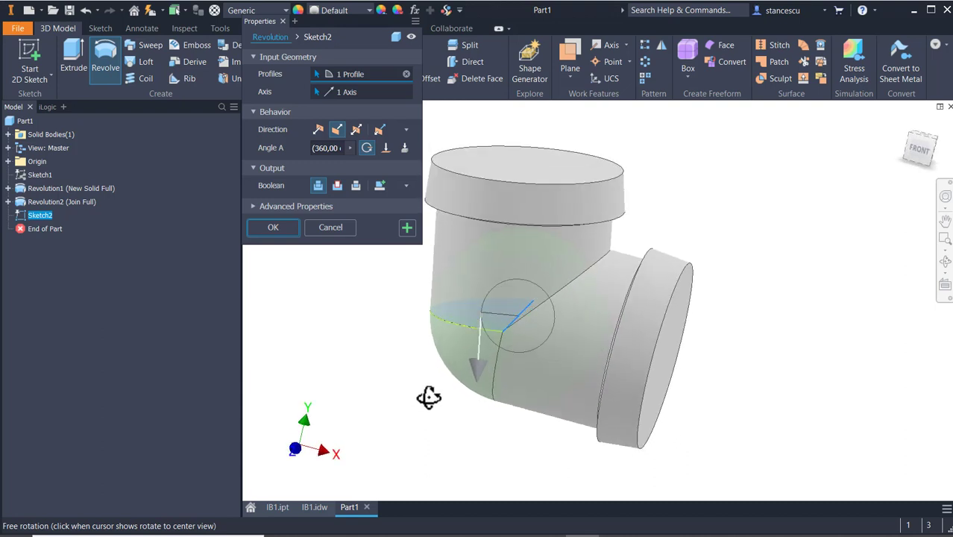
{"action": "left_click", "coordinate": [287, 227]}
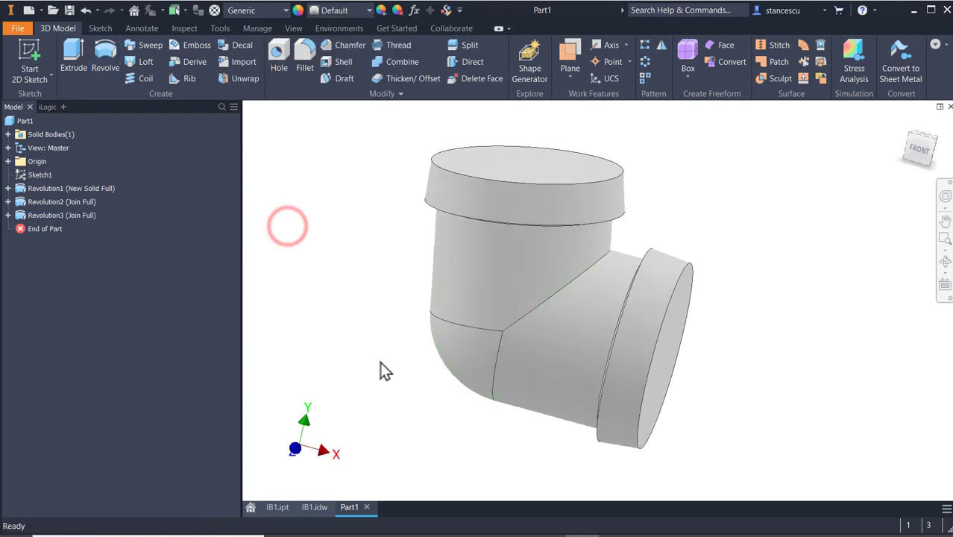
{"action": "middle_click_drag", "start_coordinate": [383, 370], "coordinate": [387, 349], "text": "shift"}
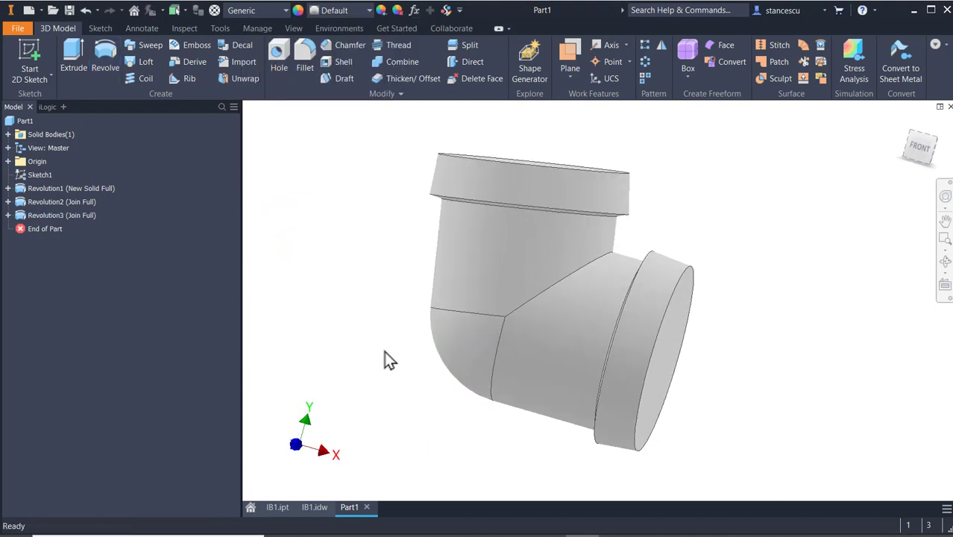
{"action": "key", "text": "F6"}
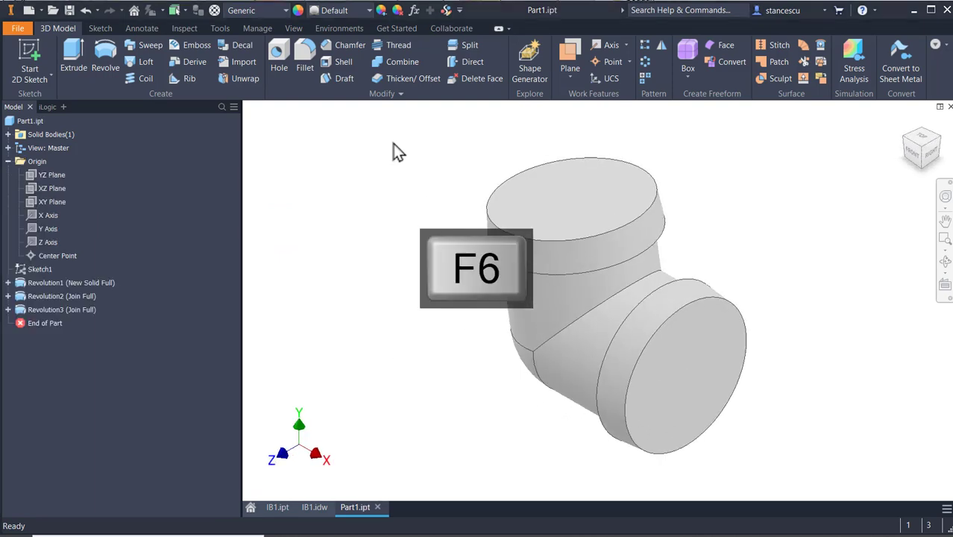
Step: Examine the IB1.idw drawing for the arc-shaped foot's angles and radius and the section A-A dimensions of its supporting rib
{"action": "left_click", "coordinate": [317, 508]}
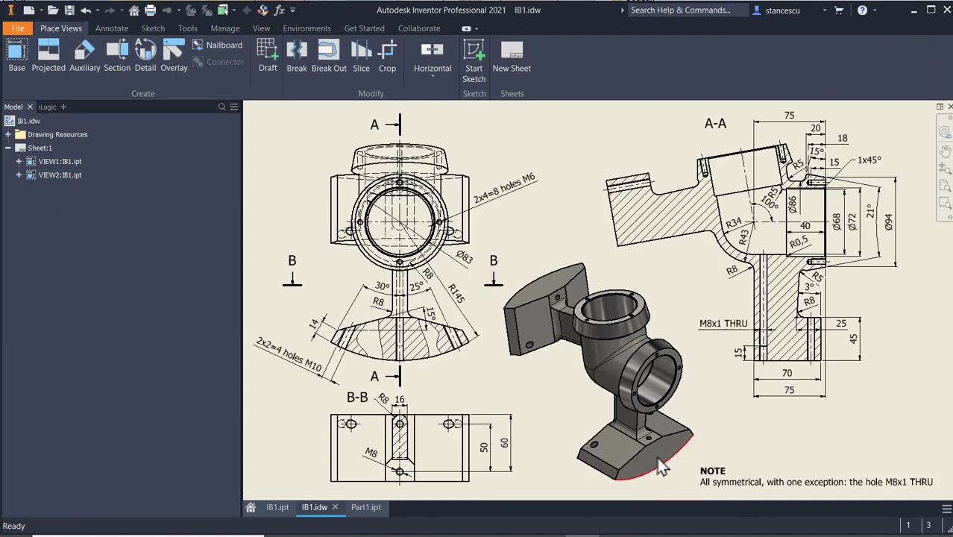
{"action": "scroll", "coordinate": [383, 307], "scroll_direction": "down", "scroll_amount": 3}
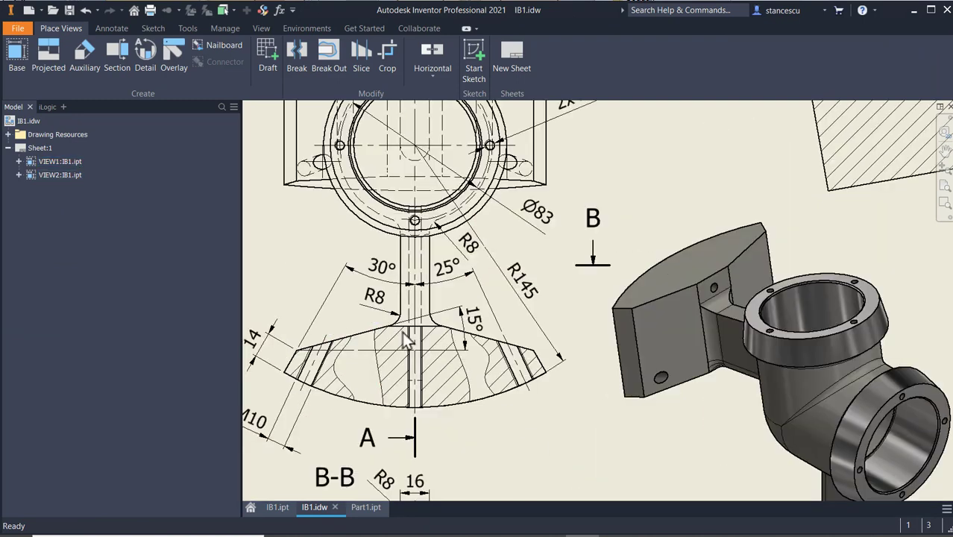
{"action": "mouse_move", "coordinate": [468, 348]}
{"action": "middle_mouse_down"}
{"action": "mouse_move", "coordinate": [498, 341]}
{"action": "mouse_move", "coordinate": [557, 363]}
{"action": "middle_mouse_up"}
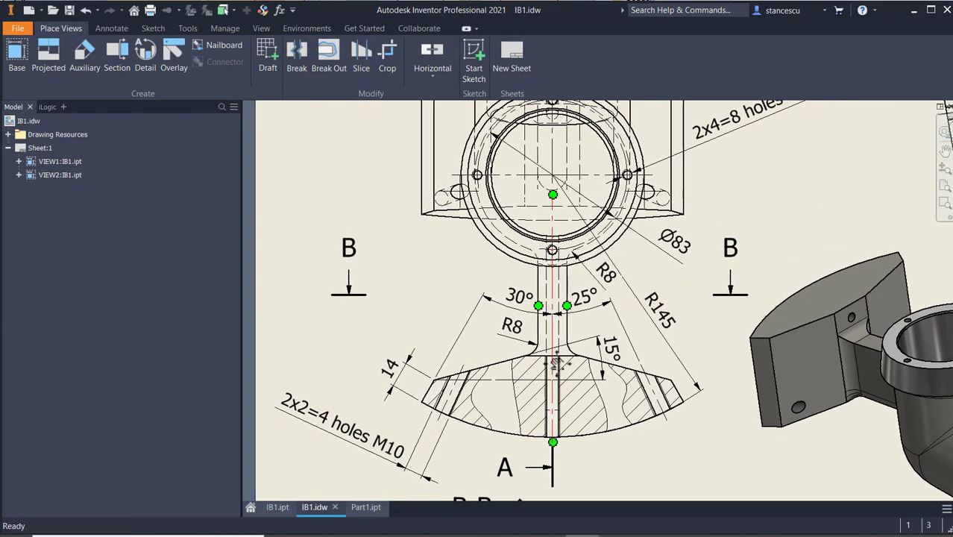
{"action": "mouse_move", "coordinate": [635, 340]}
{"action": "middle_mouse_down"}
{"action": "mouse_move", "coordinate": [564, 357]}
{"action": "mouse_move", "coordinate": [249, 386]}
{"action": "middle_mouse_up"}
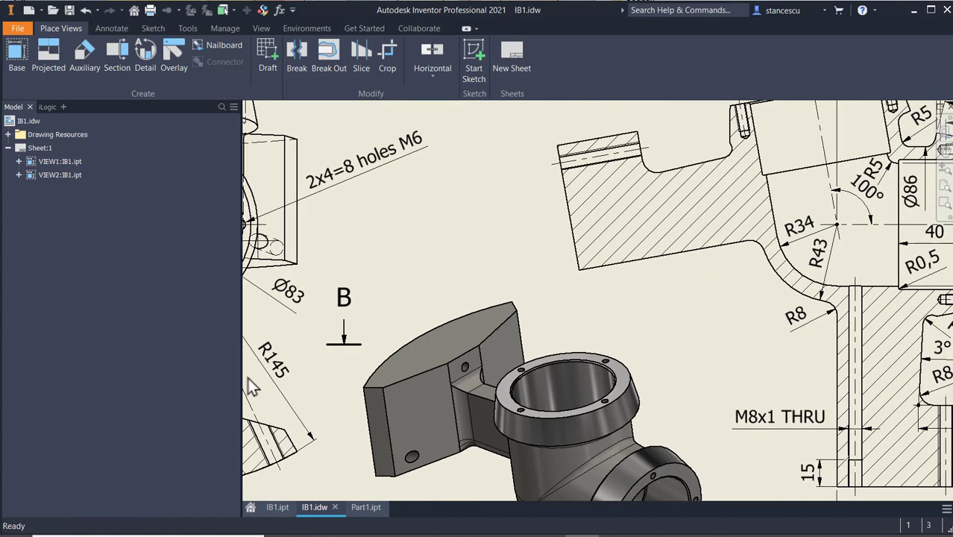
{"action": "mouse_move", "coordinate": [475, 340]}
{"action": "middle_mouse_down"}
{"action": "mouse_move", "coordinate": [456, 341]}
{"action": "mouse_move", "coordinate": [264, 180]}
{"action": "middle_mouse_up"}
{"action": "mouse_move", "coordinate": [486, 223]}
{"action": "middle_mouse_down"}
{"action": "mouse_move", "coordinate": [483, 323]}
{"action": "mouse_move", "coordinate": [498, 400]}
{"action": "middle_mouse_up"}
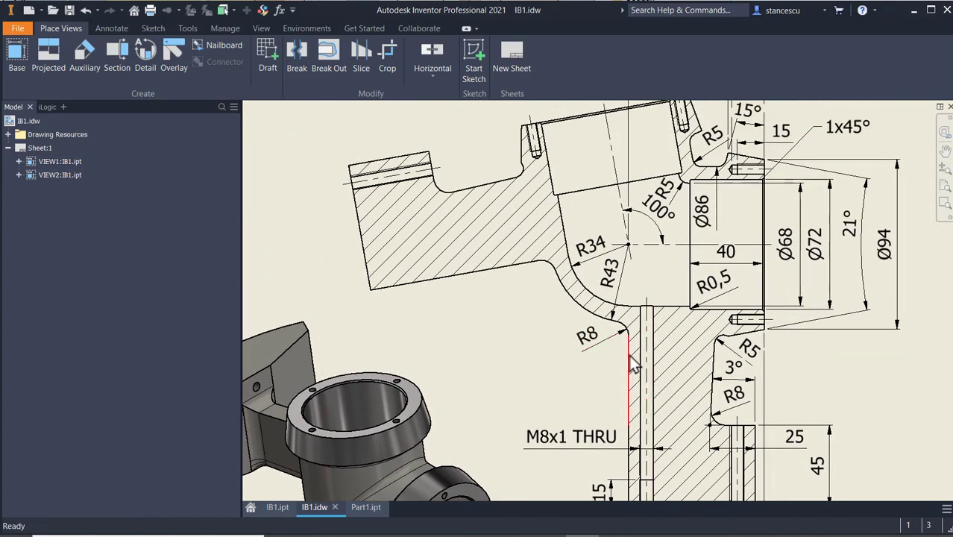
{"action": "left_click", "coordinate": [630, 252]}
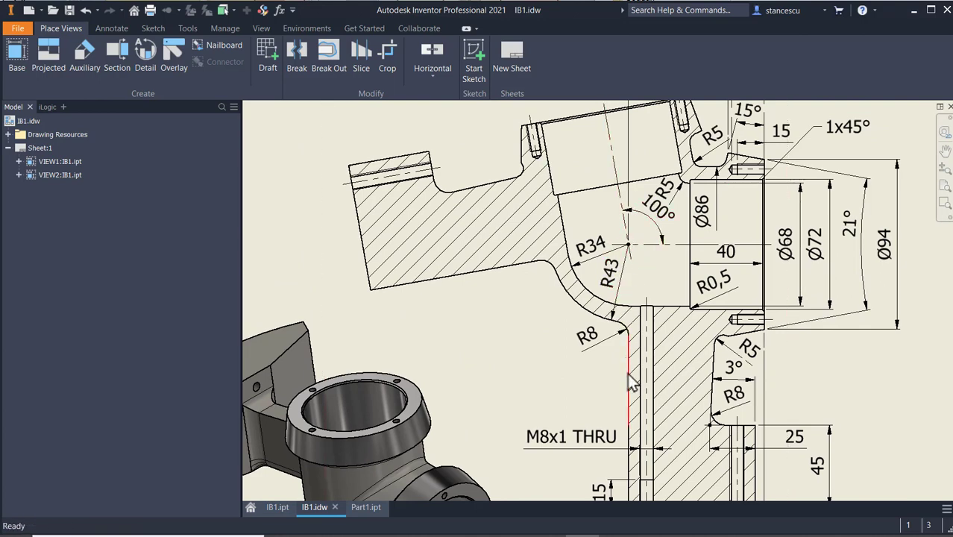
{"action": "mouse_move", "coordinate": [627, 374]}
{"action": "middle_mouse_down"}
{"action": "mouse_move", "coordinate": [675, 502]}
{"action": "mouse_move", "coordinate": [652, 216]}
{"action": "mouse_move", "coordinate": [854, 255]}
{"action": "mouse_move", "coordinate": [867, 244]}
{"action": "middle_mouse_up"}
{"action": "middle_click_drag", "start_coordinate": [588, 279], "coordinate": [867, 272]}
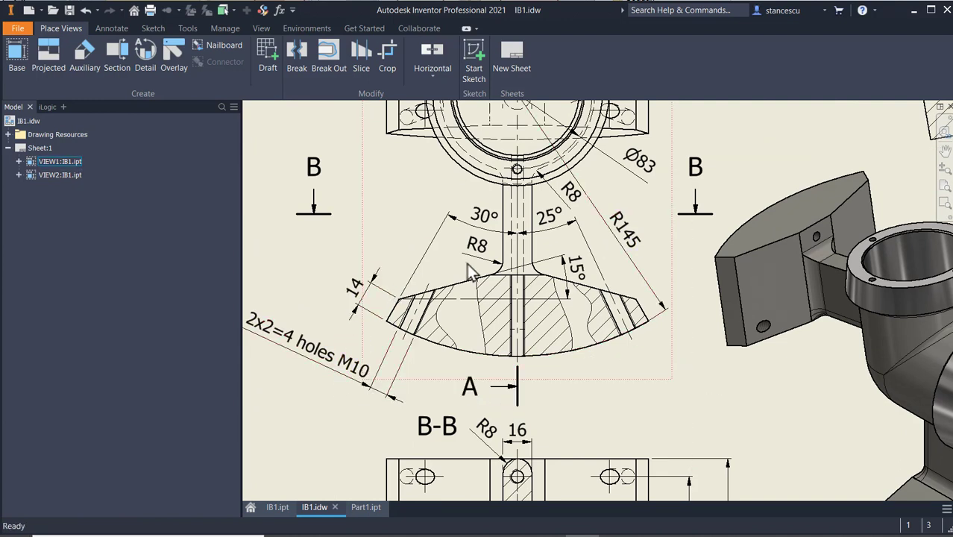
{"action": "left_click", "coordinate": [483, 216]}
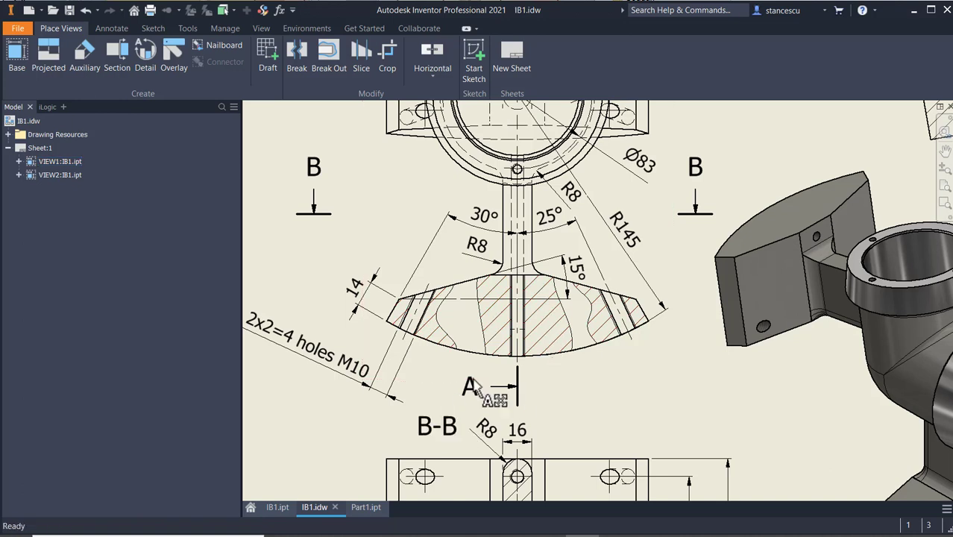
Step: Return to Part1.ipt and create a sketch on the YZ plane, with the body sliced at the sketch plane
{"action": "left_click", "coordinate": [355, 513]}
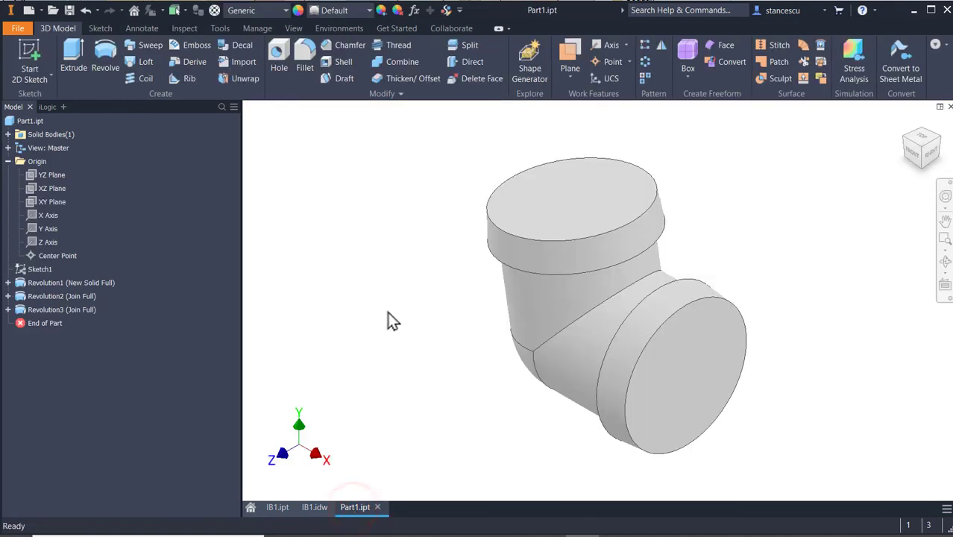
{"action": "left_click", "coordinate": [29, 171]}
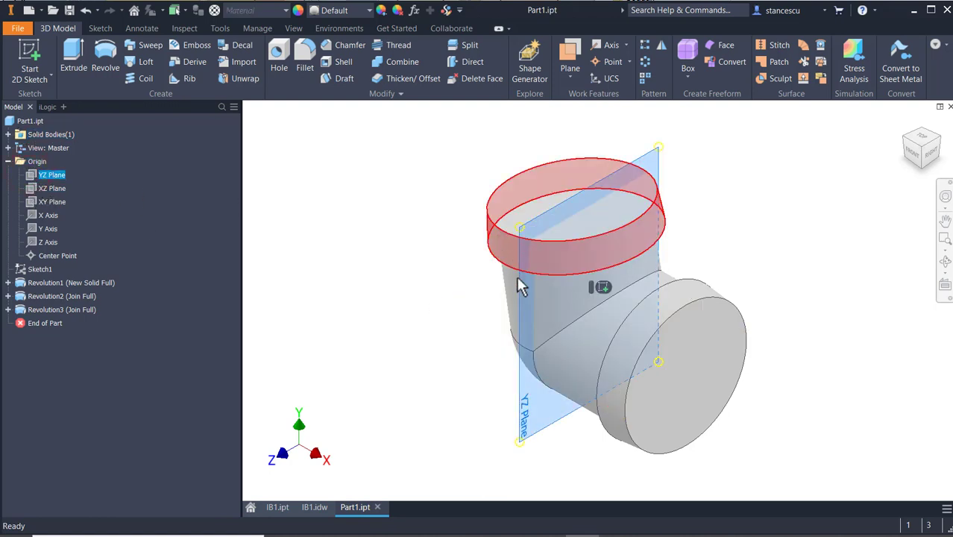
{"action": "left_click", "coordinate": [601, 288]}
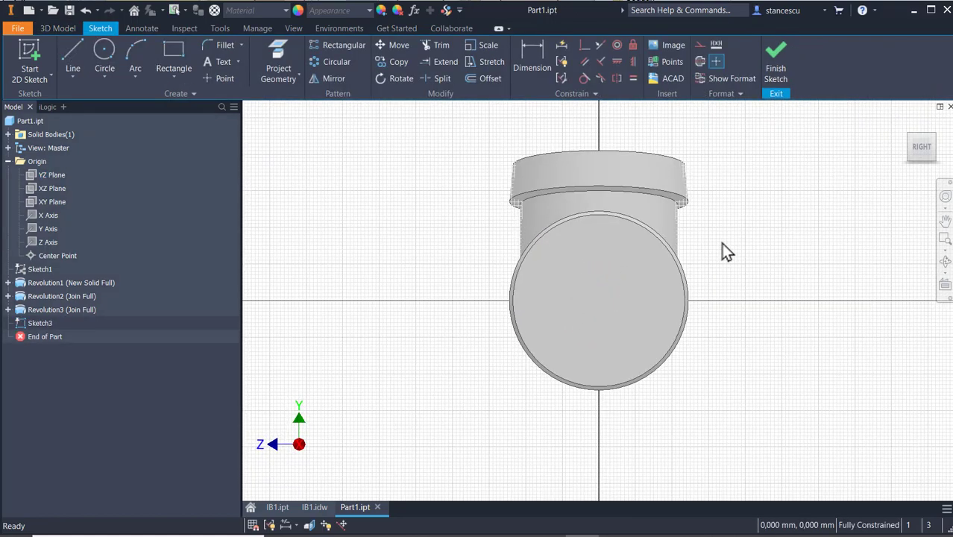
{"action": "key", "text": "F7"}
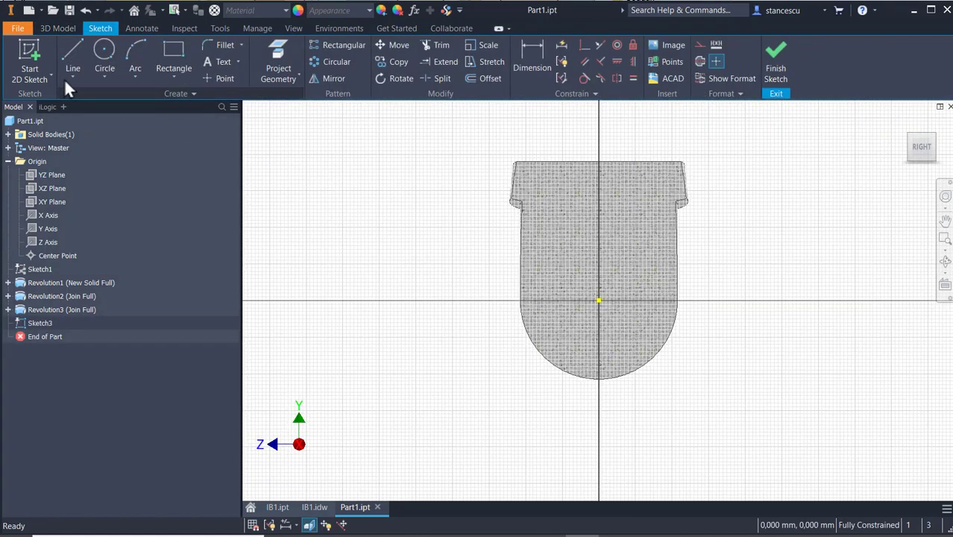
Step: Sketch two lines about 134 mm long diverging downward from the origin, about 31° and 26° either side of the vertical axis
{"action": "left_click", "coordinate": [68, 54]}
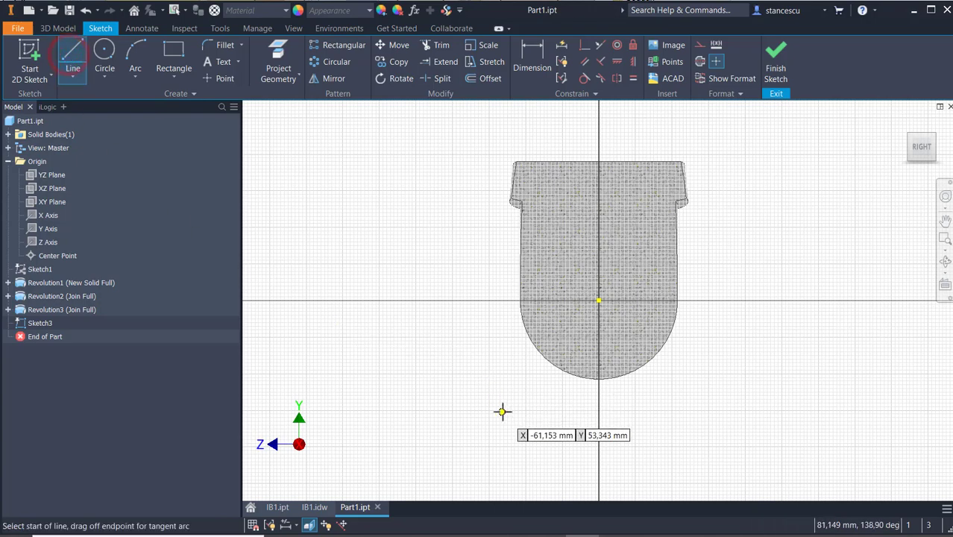
{"action": "middle_click_drag", "start_coordinate": [502, 411], "coordinate": [527, 281]}
{"action": "left_click", "coordinate": [494, 386]}
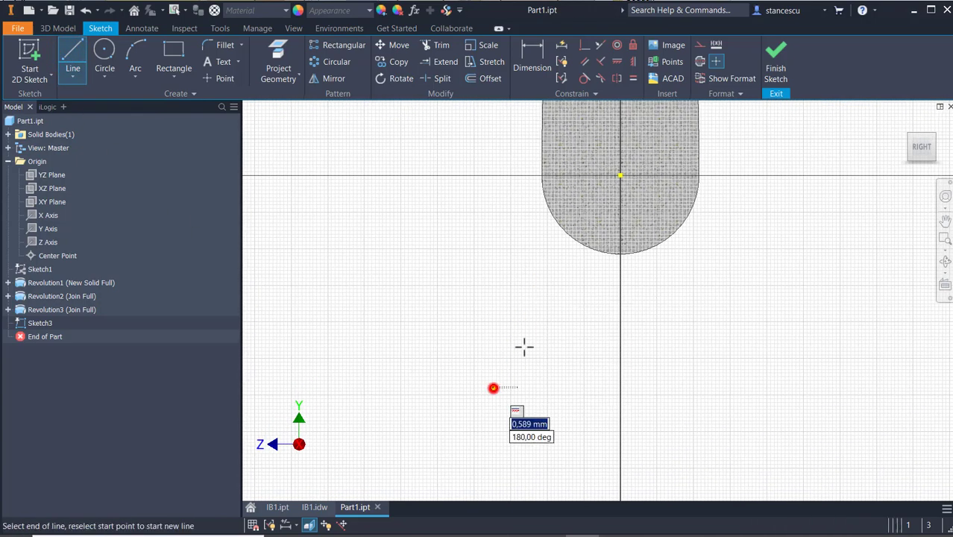
{"action": "left_click", "coordinate": [619, 175]}
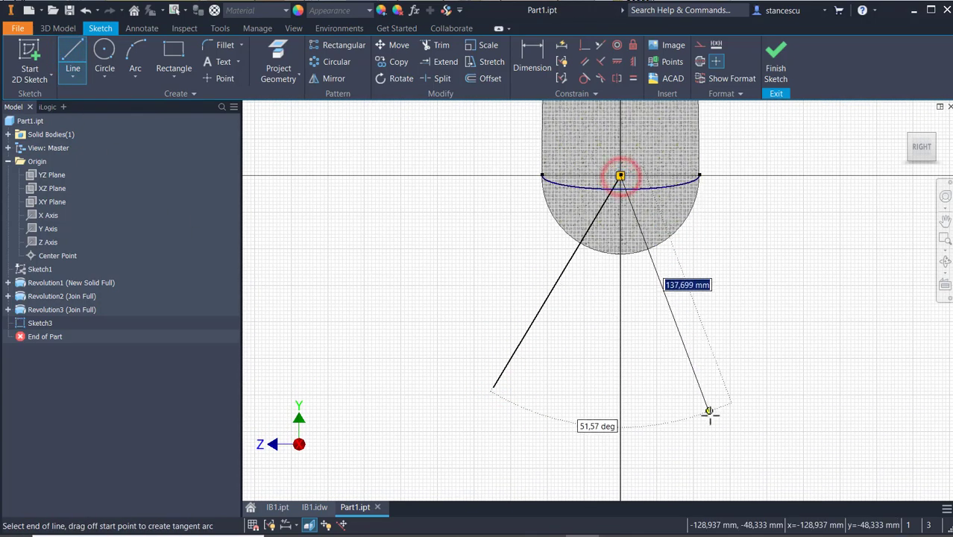
{"action": "left_click", "coordinate": [726, 394]}
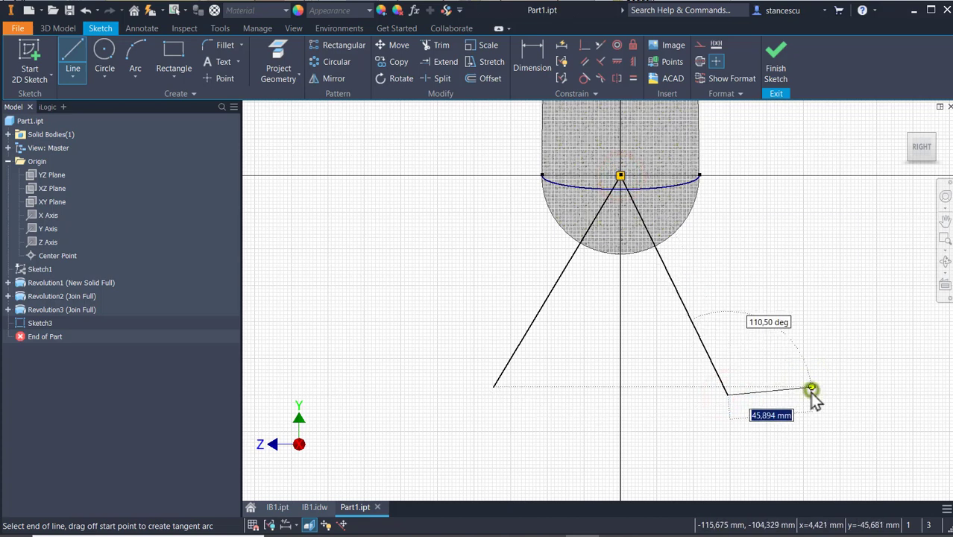
{"action": "right_click", "coordinate": [811, 389]}
{"action": "left_click", "coordinate": [843, 386]}
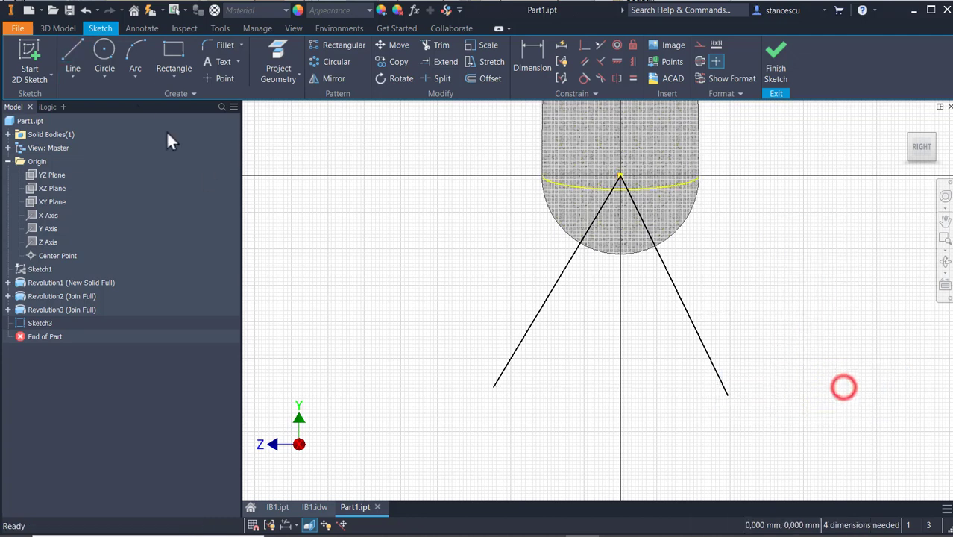
Step: Draw a center-point arc about the origin, about 134 mm in radius, joining the lower ends of the two lines
{"action": "left_click", "coordinate": [135, 75]}
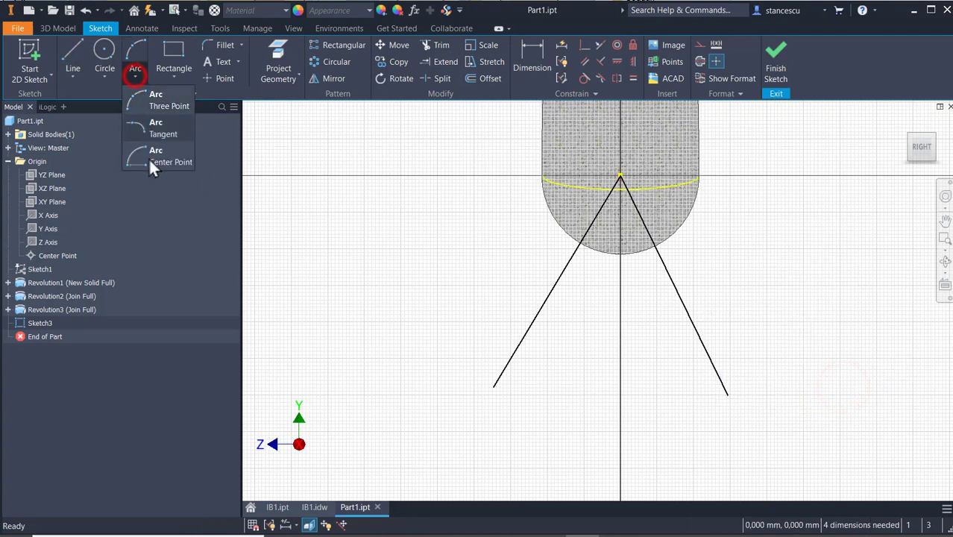
{"action": "left_click", "coordinate": [149, 158]}
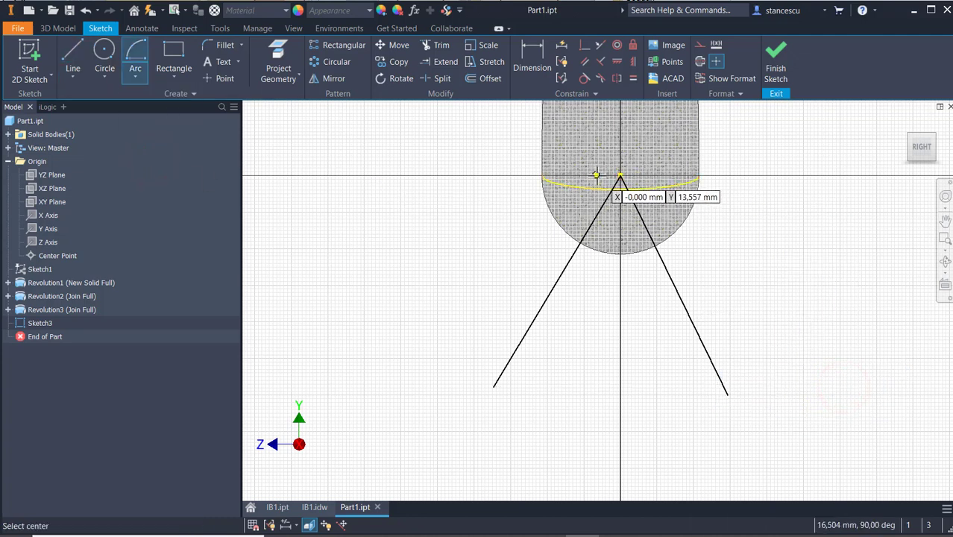
{"action": "left_click", "coordinate": [617, 176]}
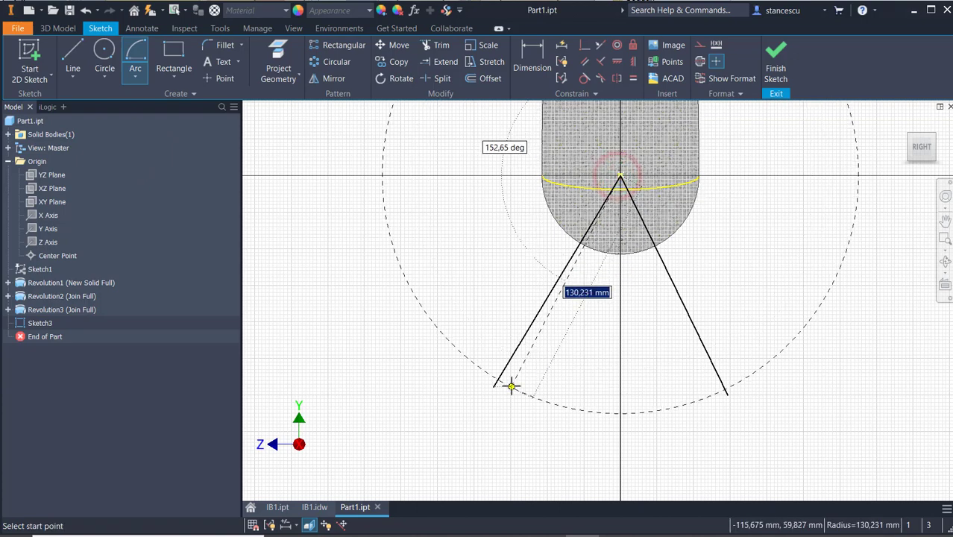
{"action": "left_click", "coordinate": [727, 395]}
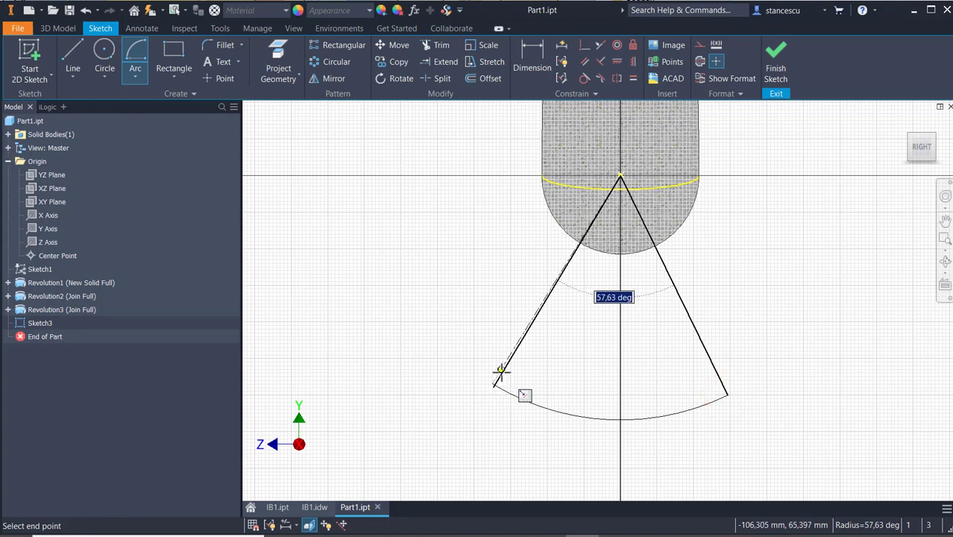
{"action": "left_click", "coordinate": [483, 408]}
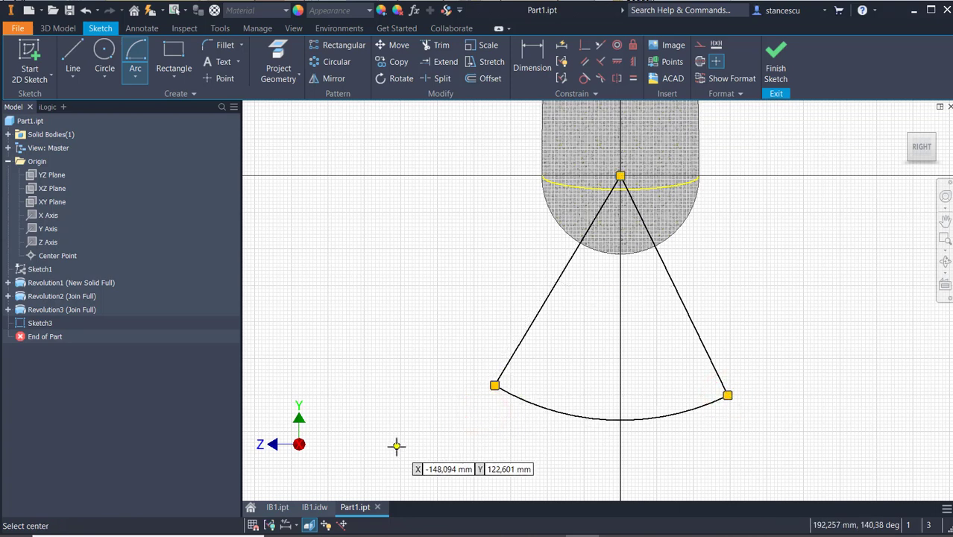
{"action": "key", "text": "Escape"}
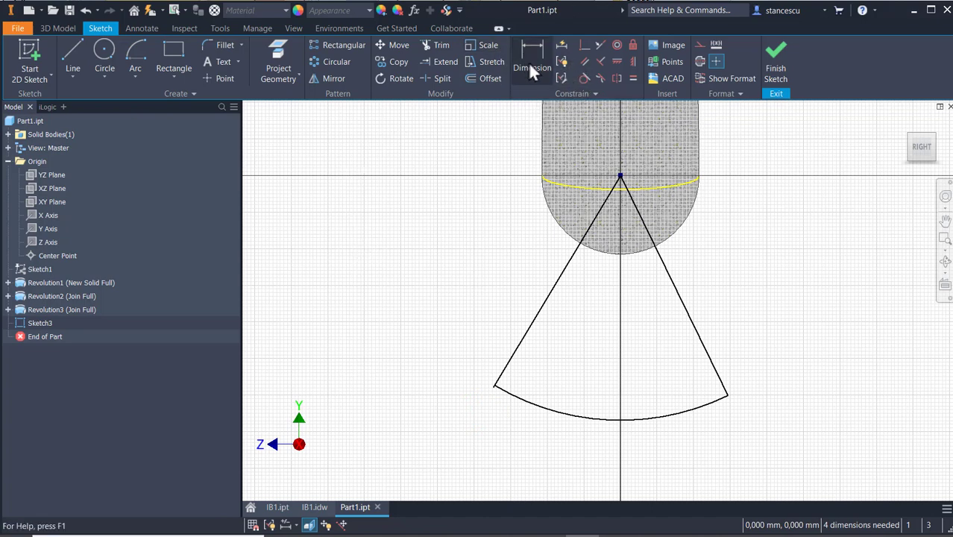
Step: Project the Y axis as a construction line and dimension the left-hand line at 30° from it
{"action": "left_click", "coordinate": [274, 50]}
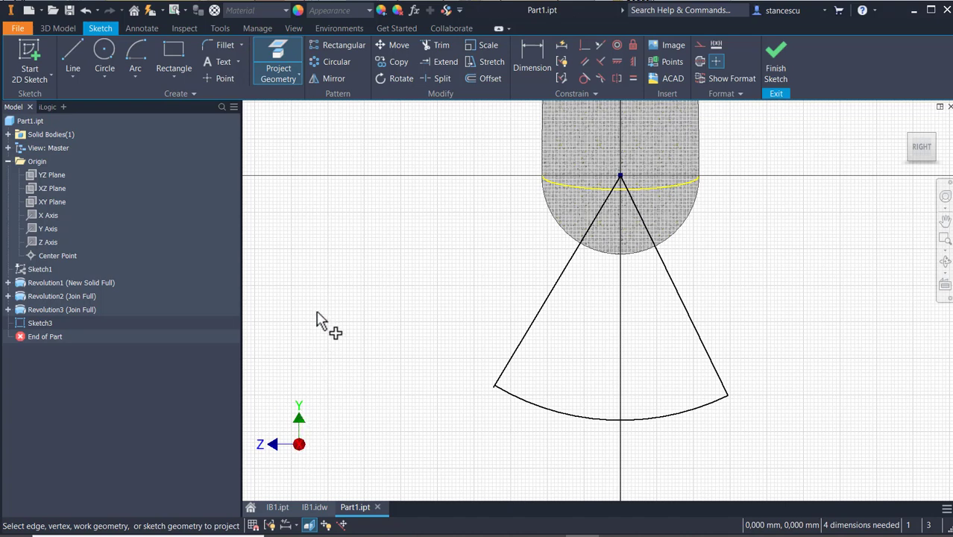
{"action": "left_click", "coordinate": [694, 46]}
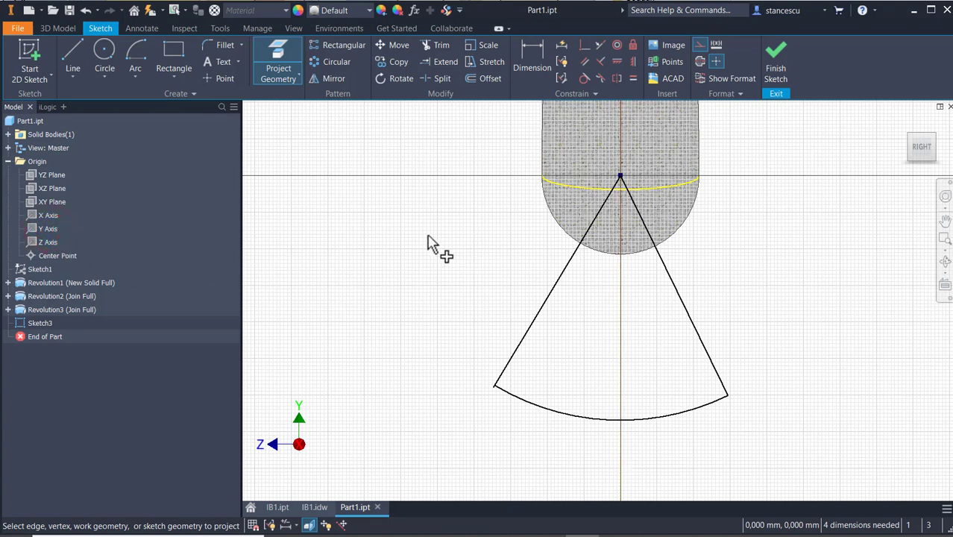
{"action": "left_click", "coordinate": [531, 61]}
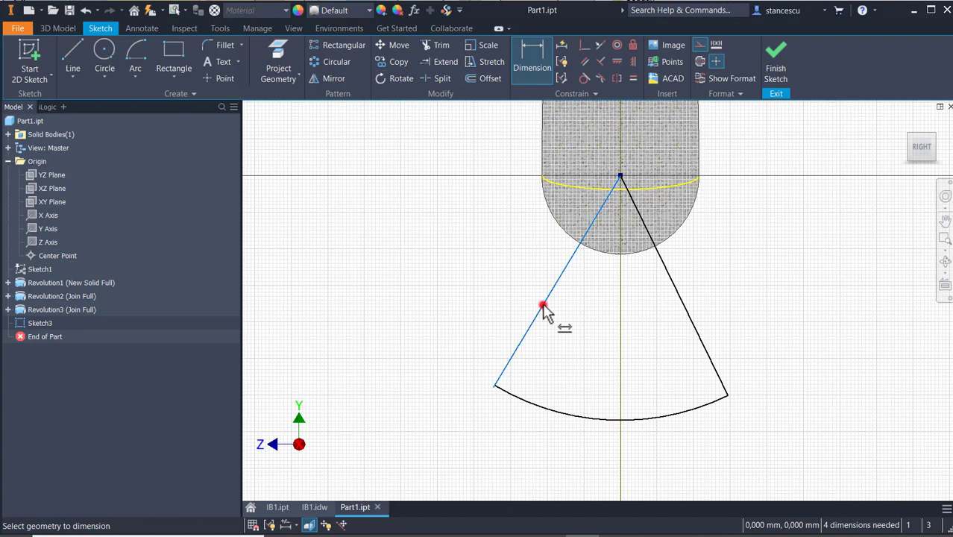
{"action": "left_click", "coordinate": [621, 332]}
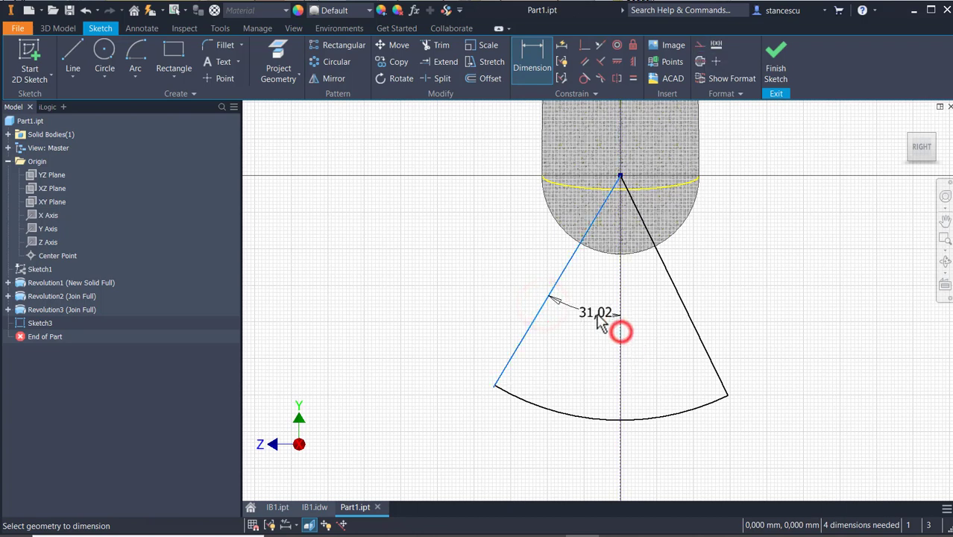
{"action": "type", "text": "30"}
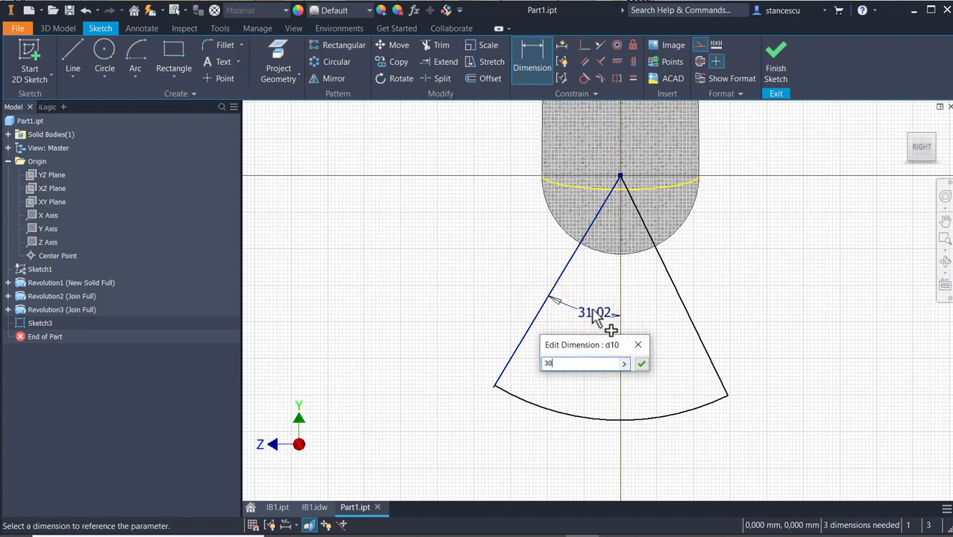
{"action": "key", "text": "Return"}
Step: Dimension the right-hand line at 30° from the projected Y axis
{"action": "left_click", "coordinate": [619, 294]}
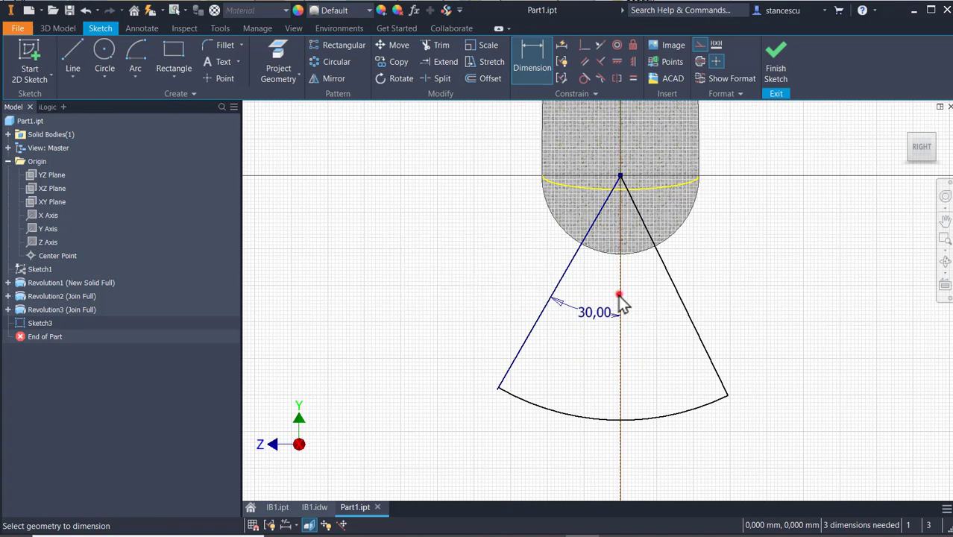
{"action": "left_click", "coordinate": [670, 287]}
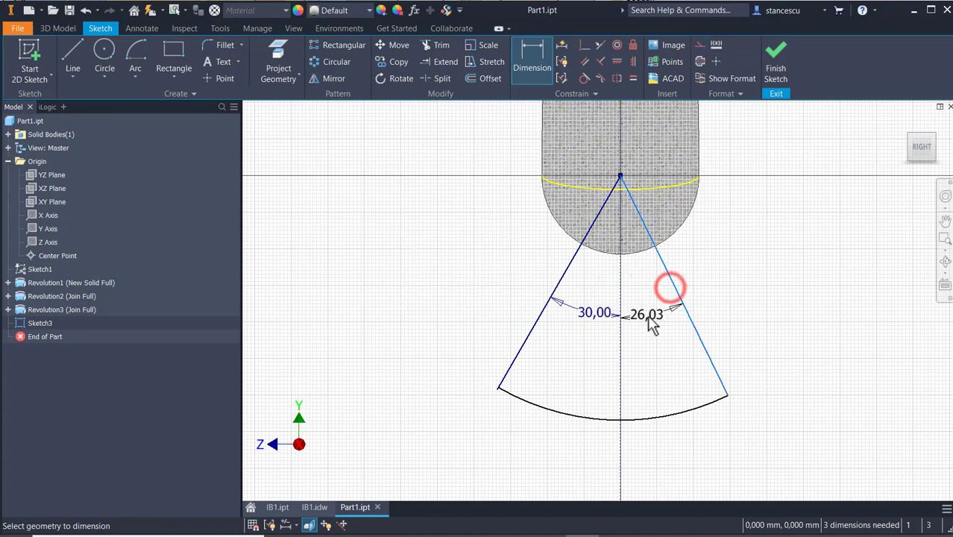
{"action": "left_click", "coordinate": [648, 319]}
{"action": "type", "text": "3"}
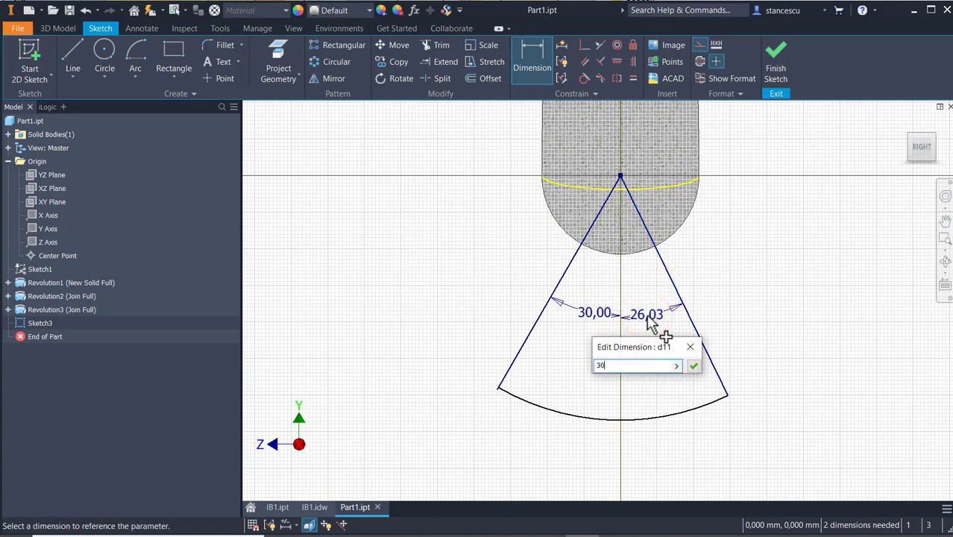
{"action": "type", "text": "0"}
{"action": "key", "text": "Return"}
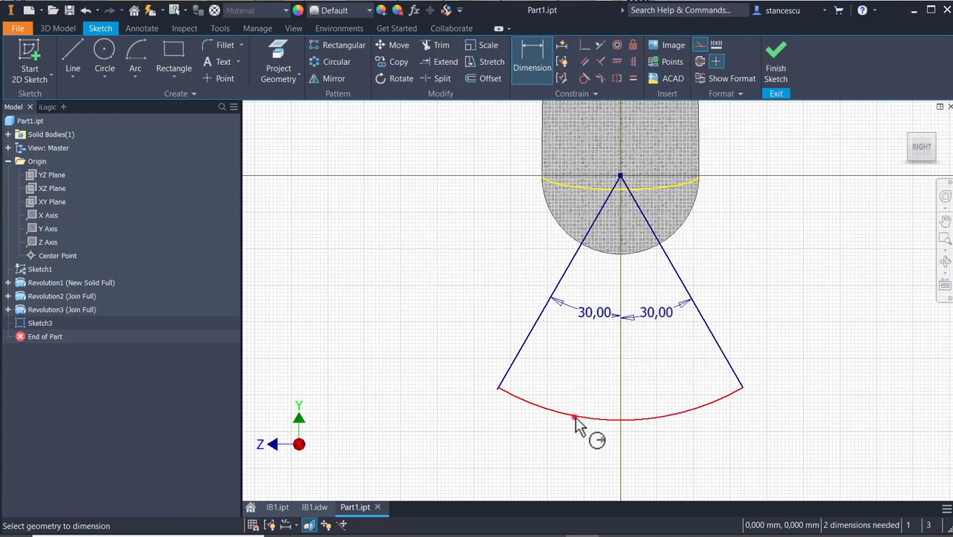
Step: Set the arc's radius to 145 mm and extend the left-hand line to meet the arc
{"action": "left_click", "coordinate": [575, 418]}
{"action": "left_click", "coordinate": [532, 439]}
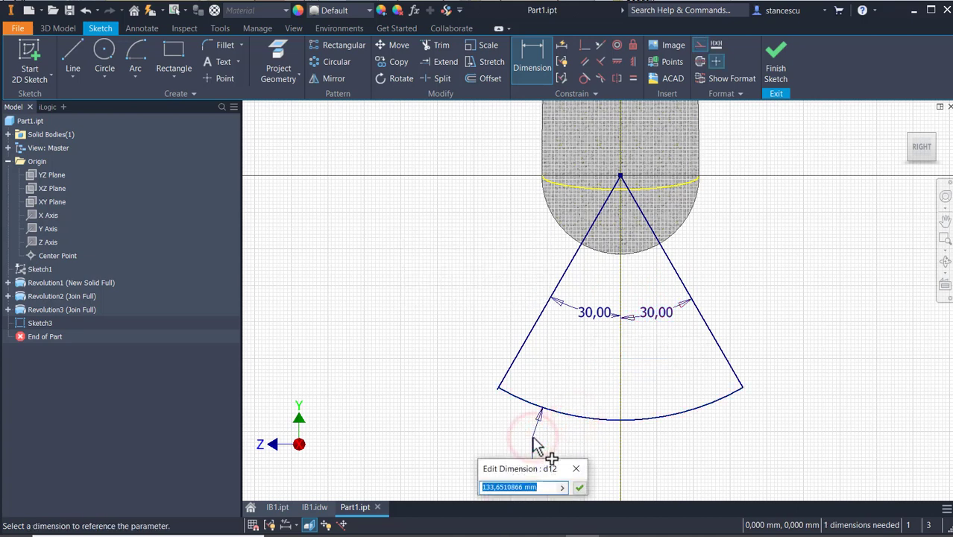
{"action": "type", "text": "145"}
{"action": "key", "text": "Return"}
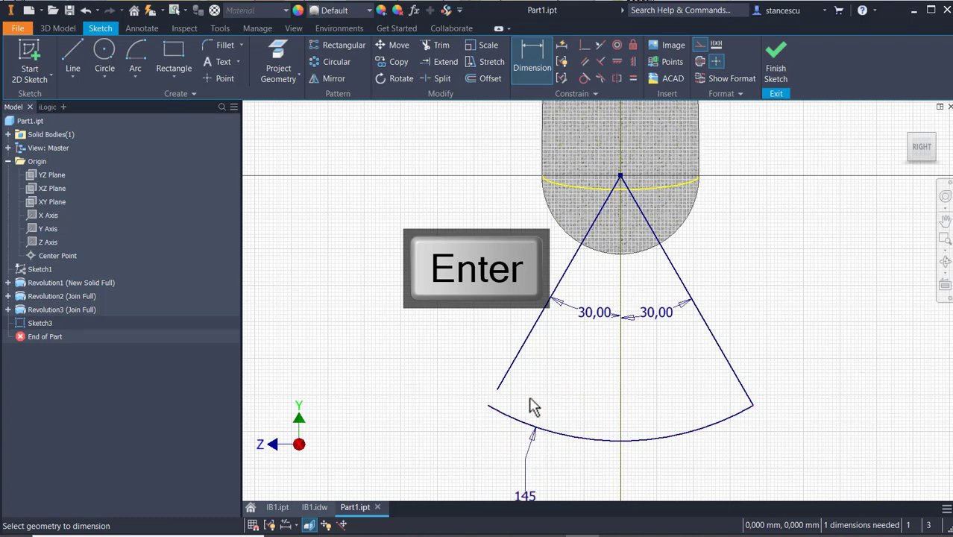
{"action": "left_click", "coordinate": [440, 61]}
{"action": "left_click", "coordinate": [515, 360]}
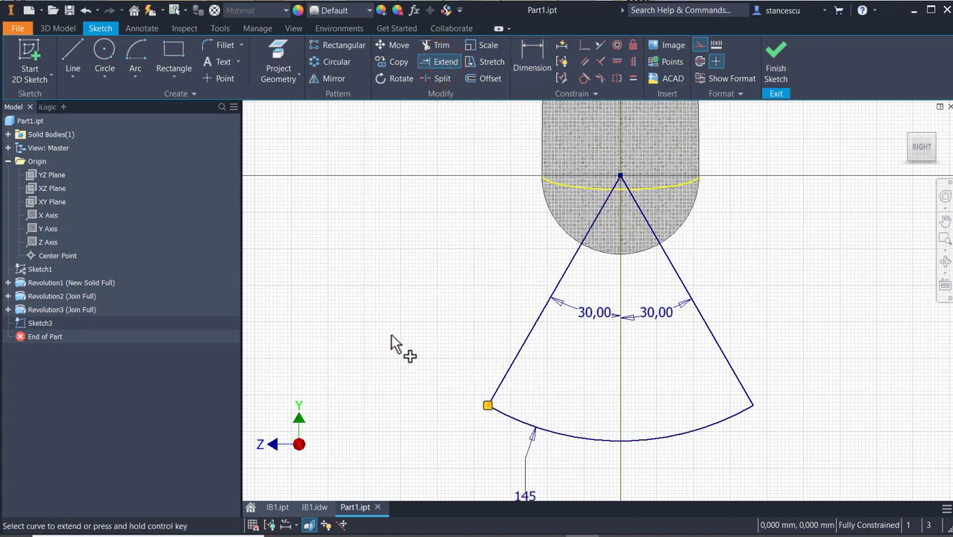
Step: Draw a three-segment chain between the two 30° lines above the arc: a sloping line, a horizontal line and a second sloping line
{"action": "key", "text": "Escape"}
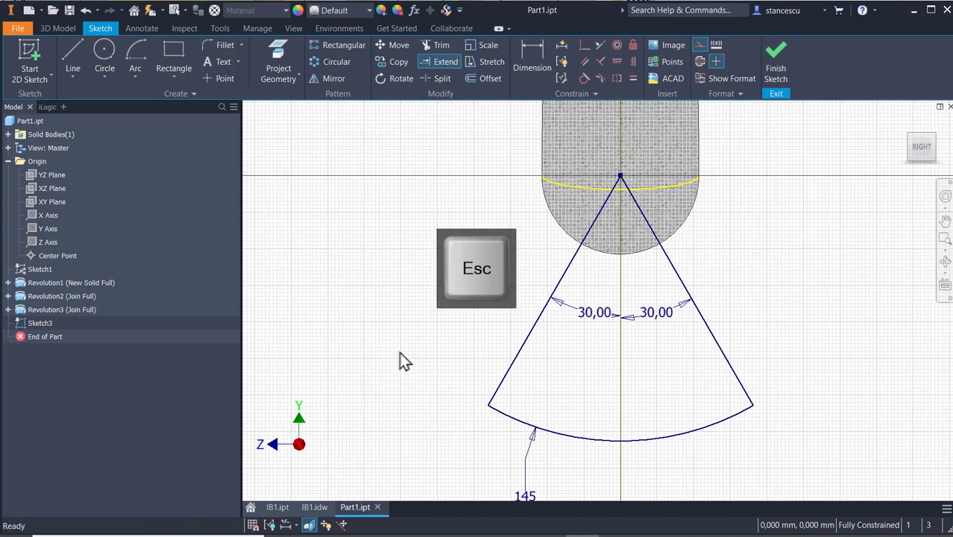
{"action": "left_click", "coordinate": [78, 50]}
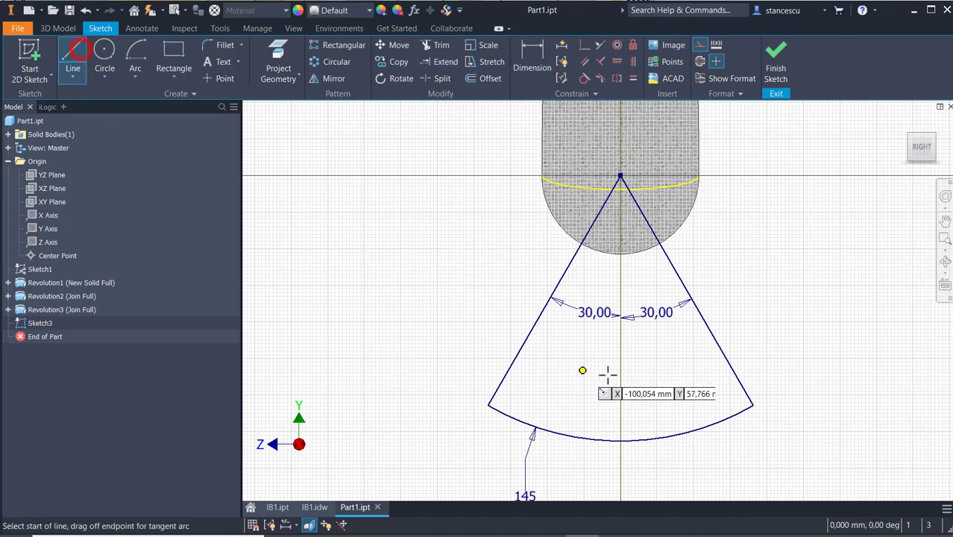
{"action": "left_click", "coordinate": [501, 381]}
{"action": "left_click", "coordinate": [570, 350]}
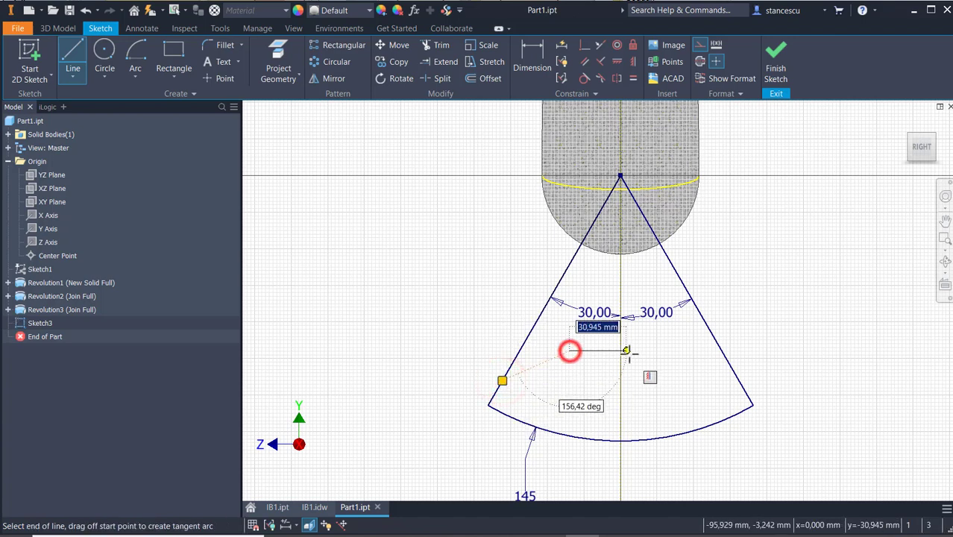
{"action": "left_click", "coordinate": [672, 349]}
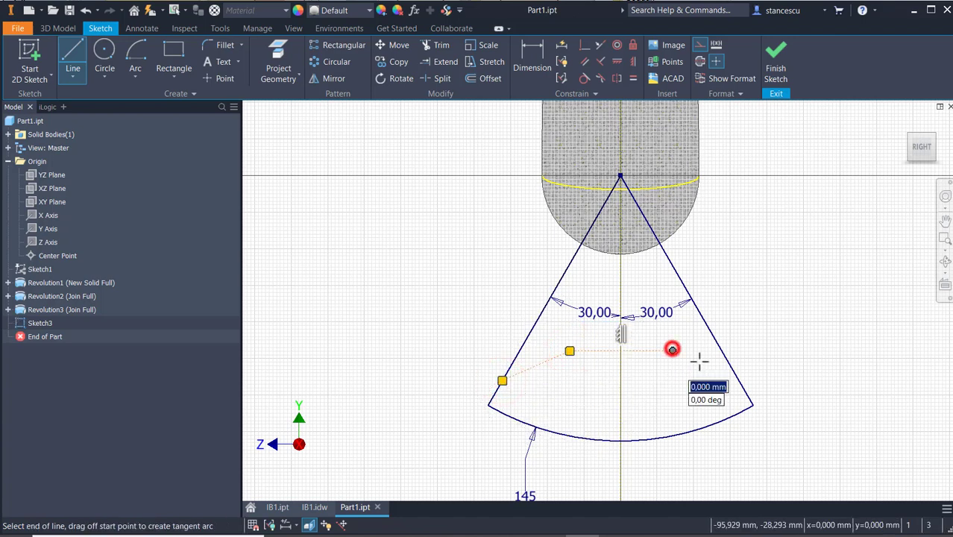
{"action": "left_click", "coordinate": [742, 385]}
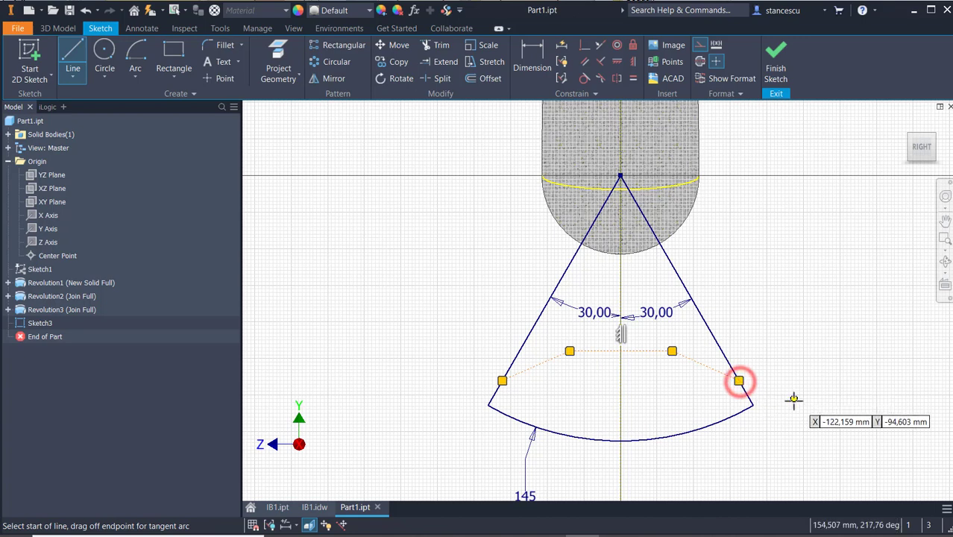
{"action": "key", "text": "Escape"}
Step: Convert the three chained lines and the projected Y axis from construction to normal geometry, and turn off construction mode
{"action": "left_click_drag", "start_coordinate": [684, 328], "coordinate": [544, 369]}
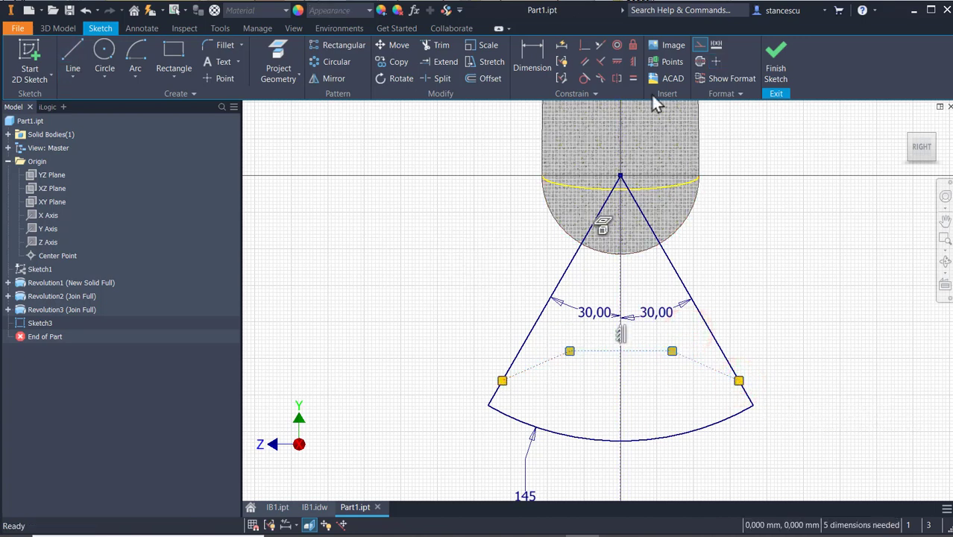
{"action": "left_click", "coordinate": [699, 46]}
{"action": "left_click", "coordinate": [734, 298]}
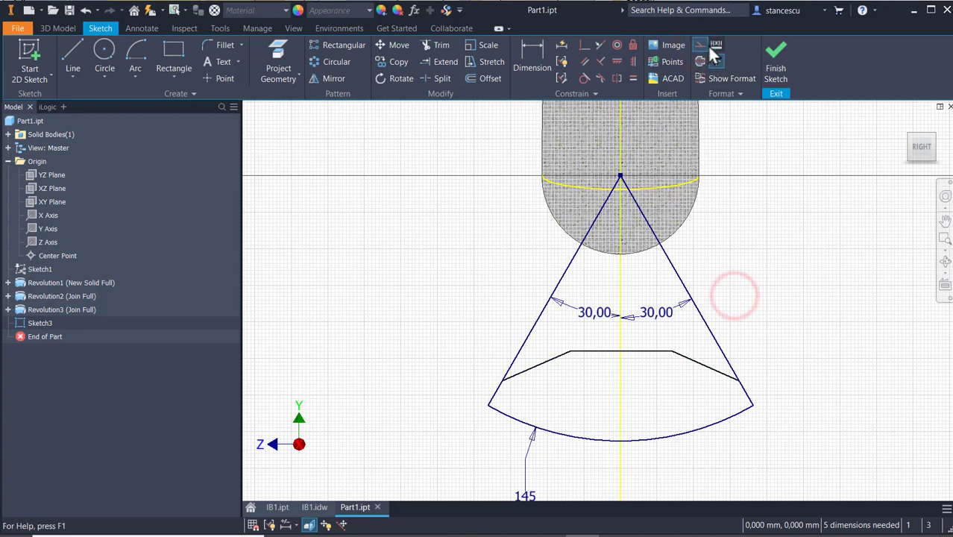
{"action": "left_click", "coordinate": [697, 46]}
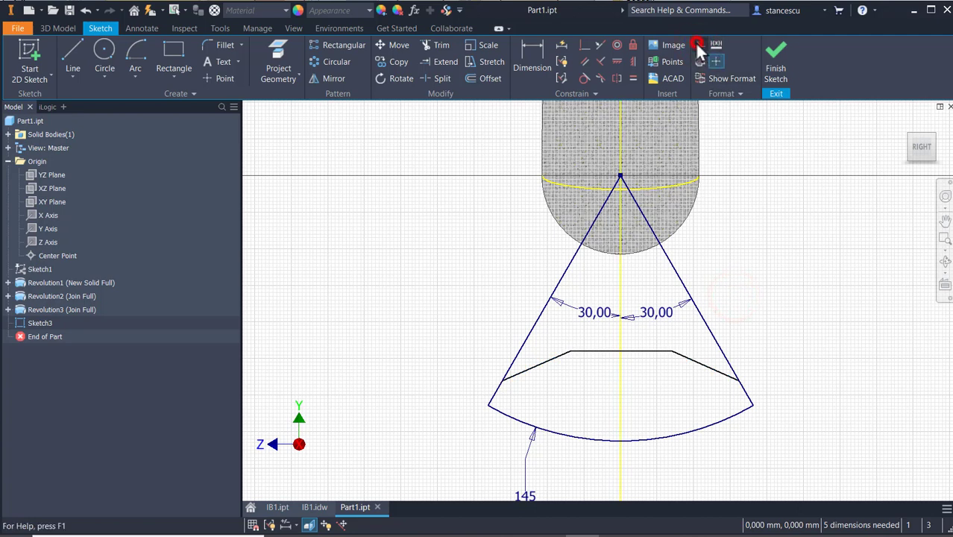
{"action": "left_click", "coordinate": [745, 254]}
Step: Dimension the angle between the left-hand sloping line and the horizontal line at 15°
{"action": "left_click", "coordinate": [532, 52]}
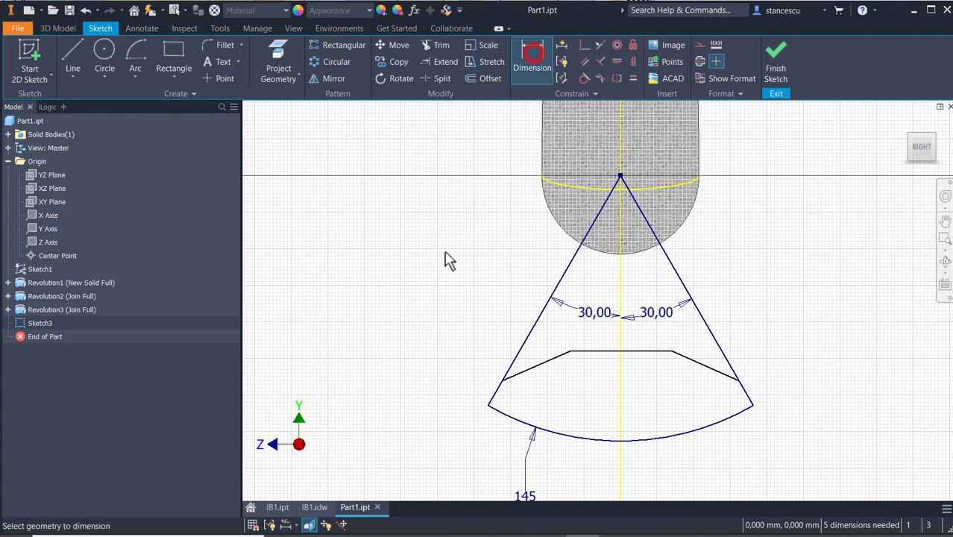
{"action": "left_click", "coordinate": [526, 375]}
{"action": "left_click", "coordinate": [603, 351]}
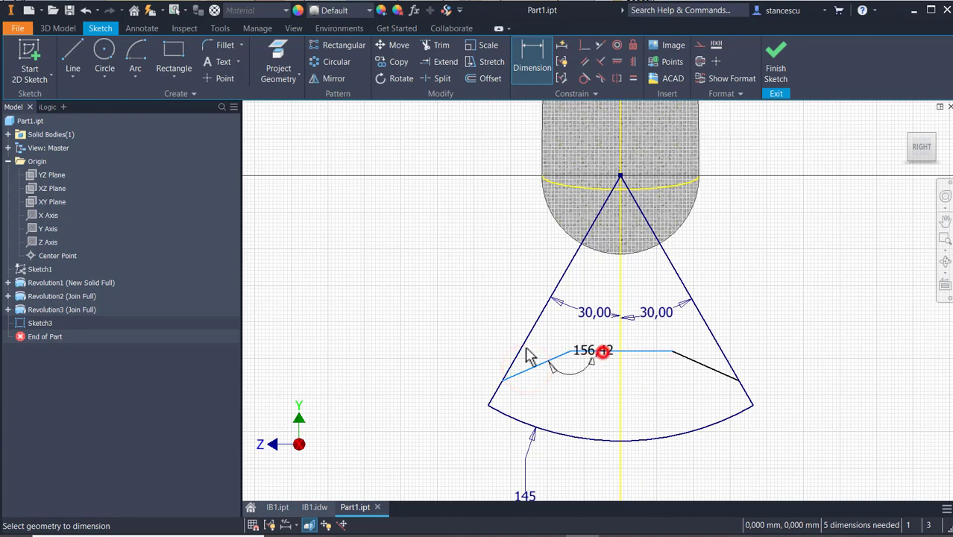
{"action": "left_click", "coordinate": [441, 366]}
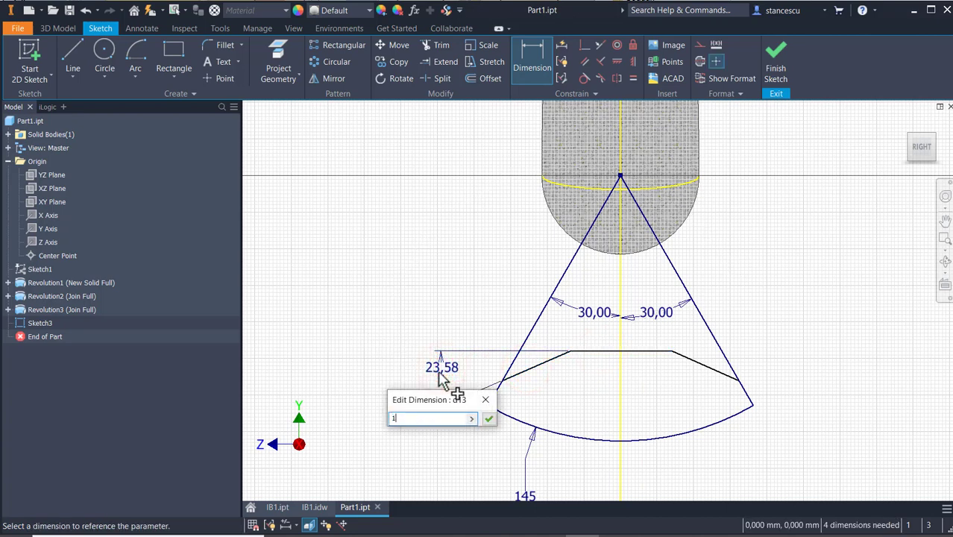
{"action": "type", "text": "15"}
{"action": "key", "text": "Return"}
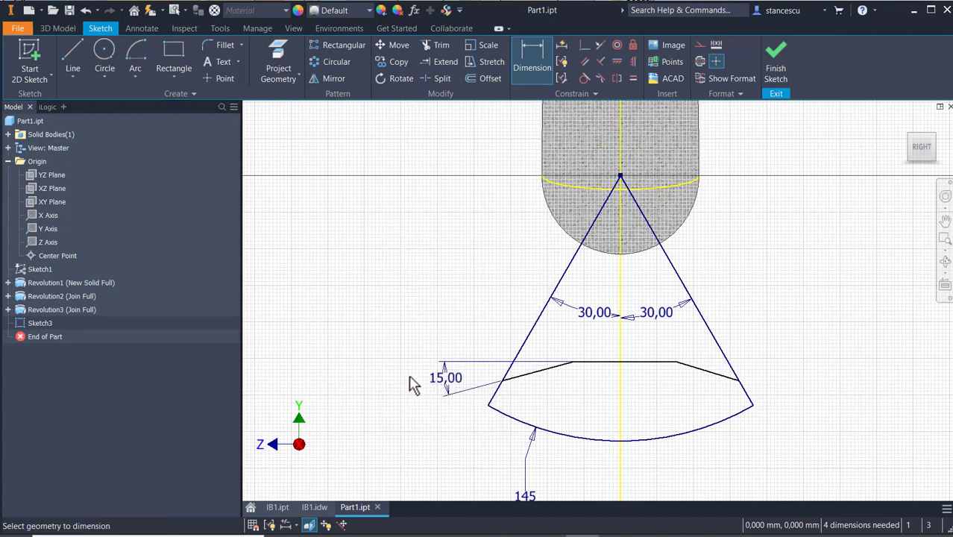
Step: Constrain the horizontal line's midpoint coincident with the projected Y axis
{"action": "left_click", "coordinate": [585, 46]}
{"action": "left_click", "coordinate": [620, 291]}
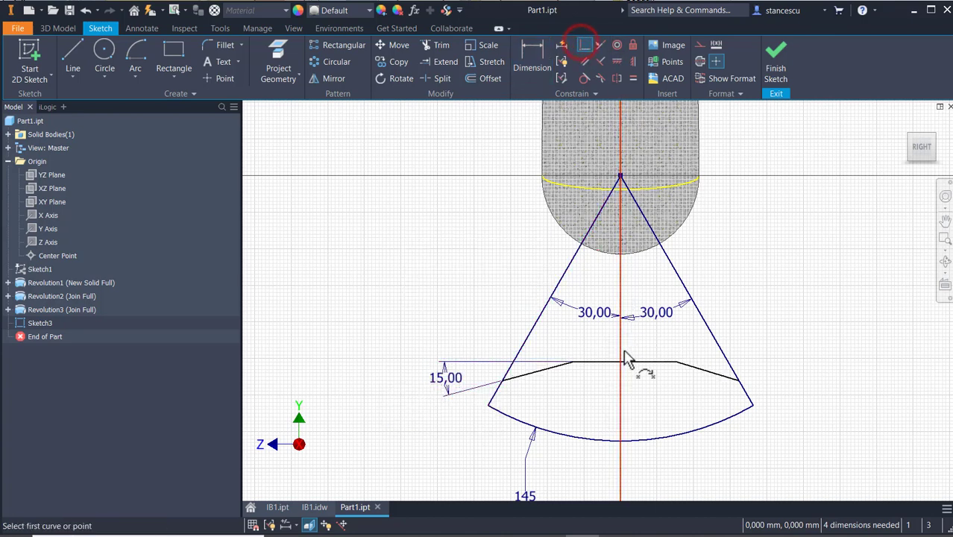
{"action": "left_click", "coordinate": [624, 363]}
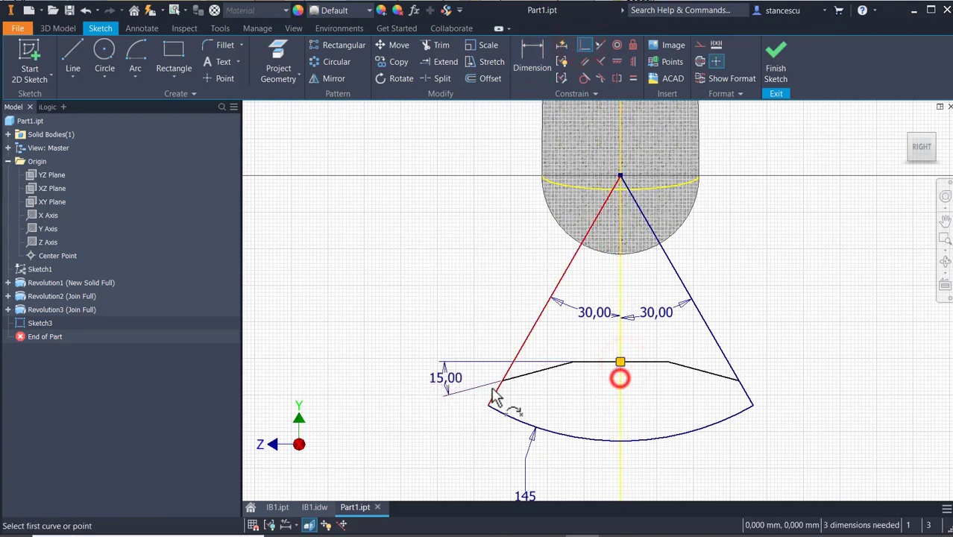
{"action": "key", "text": "Escape"}
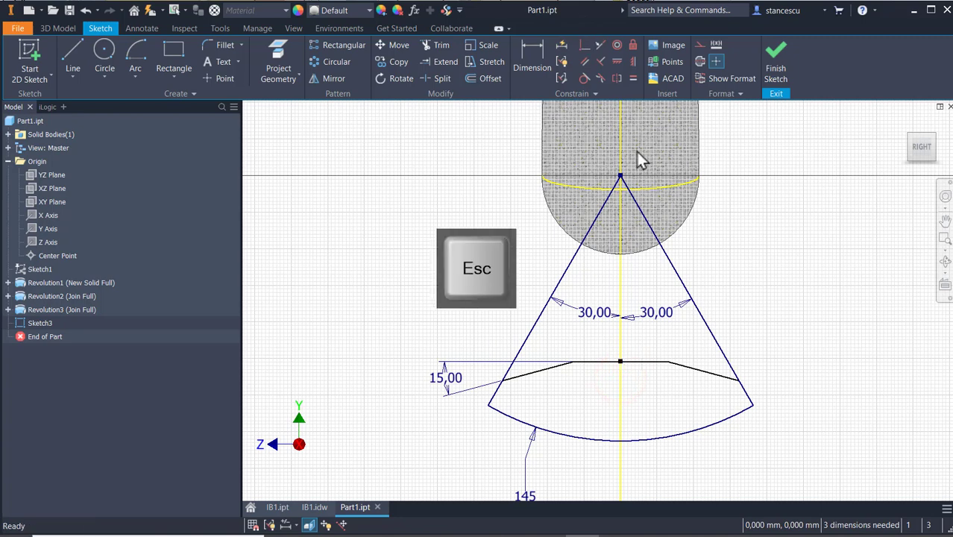
Step: Apply an equal-length constraint to the two sloping lines
{"action": "left_click", "coordinate": [631, 80]}
{"action": "left_click", "coordinate": [538, 371]}
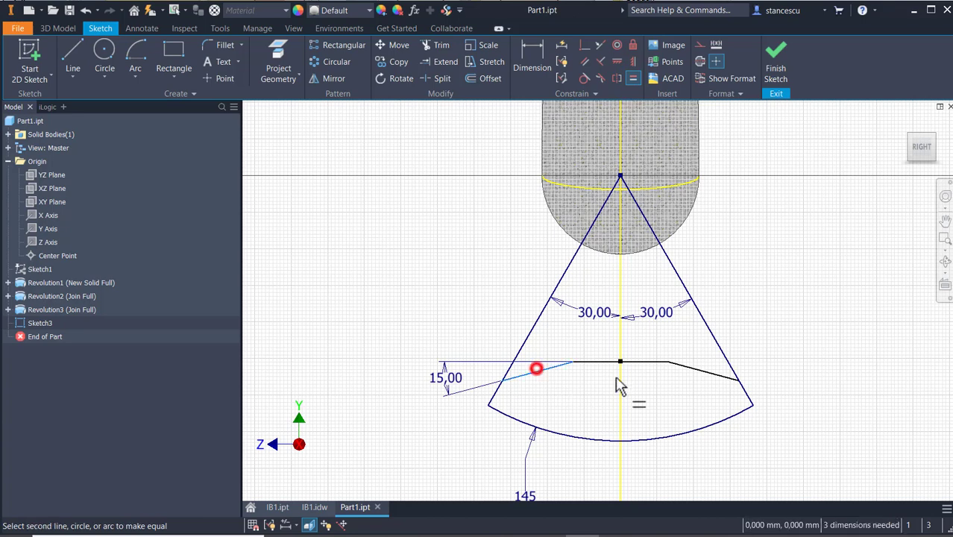
{"action": "left_click", "coordinate": [706, 372]}
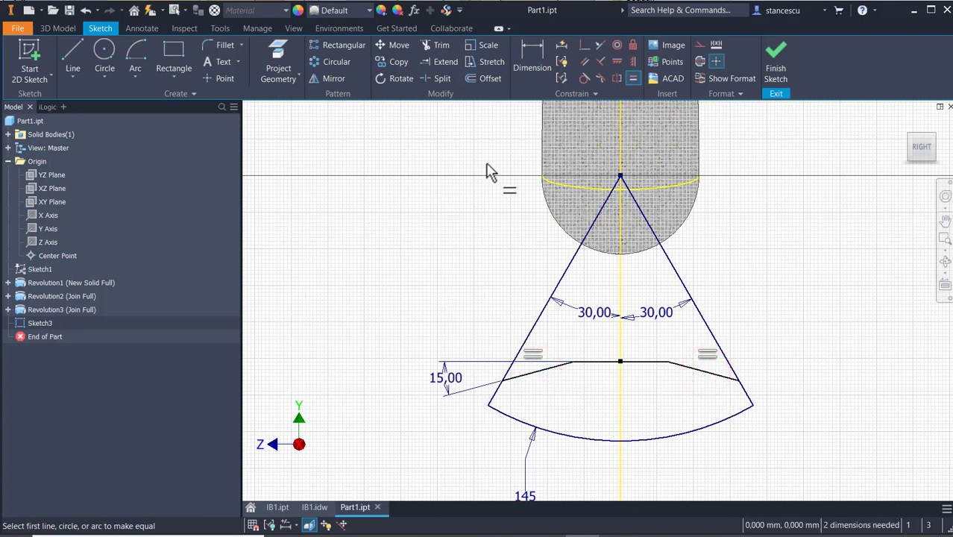
Step: Dimension the vertical distance from the horizontal line to the lowest point of the arc at 45 mm
{"action": "left_click", "coordinate": [525, 59]}
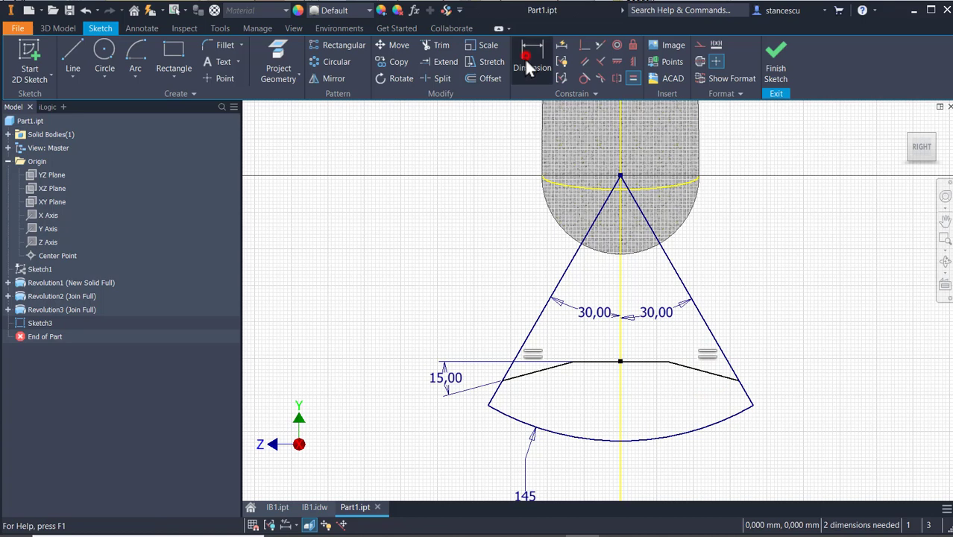
{"action": "left_click", "coordinate": [607, 365]}
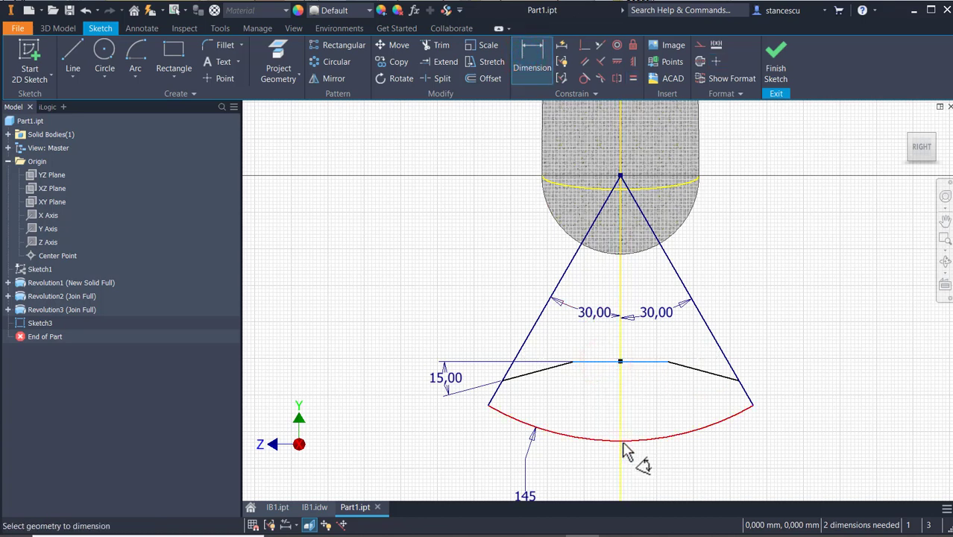
{"action": "left_click", "coordinate": [623, 442]}
{"action": "left_click", "coordinate": [850, 401]}
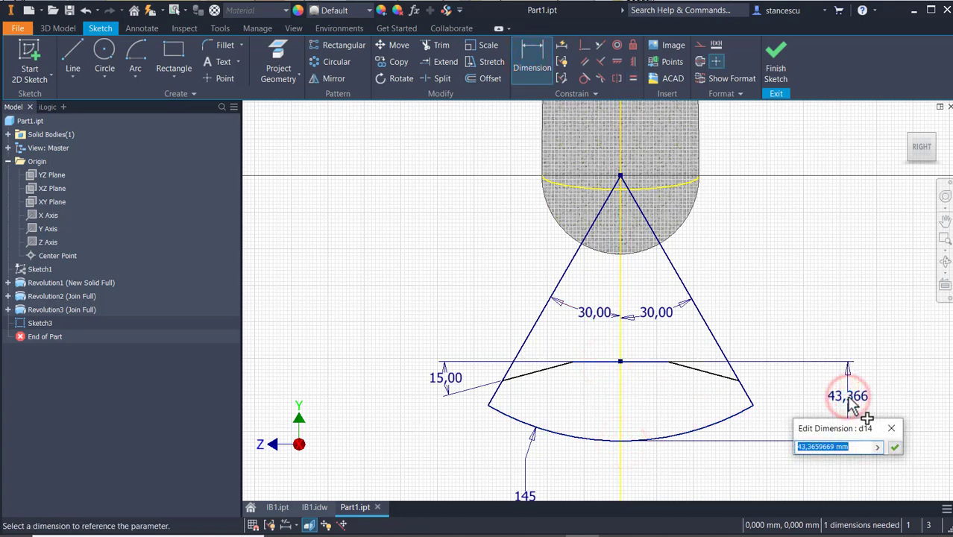
{"action": "type", "text": "45"}
{"action": "key", "text": "Return"}
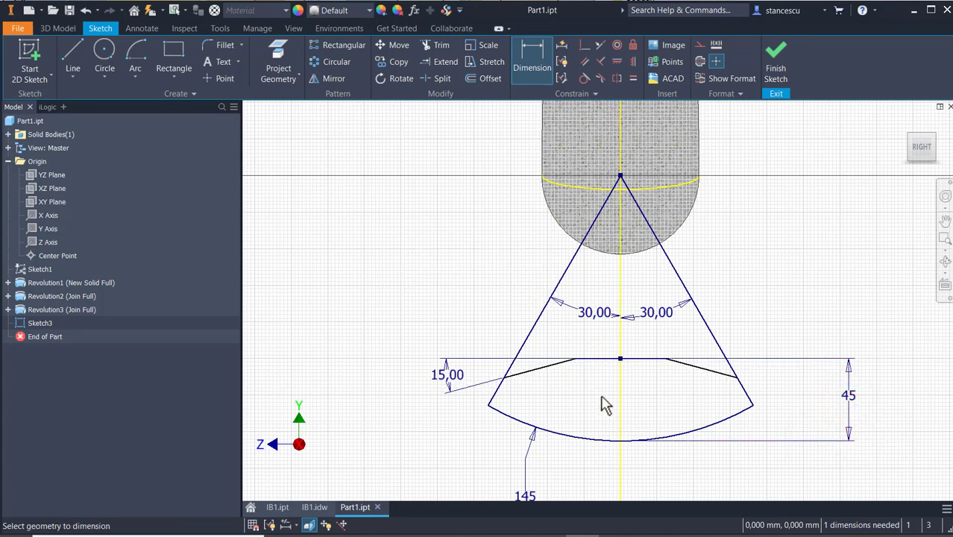
Step: Add an aligned 14 mm dimension between the right-hand sloping line's outer end and the arc's right endpoint
{"action": "left_click", "coordinate": [736, 378]}
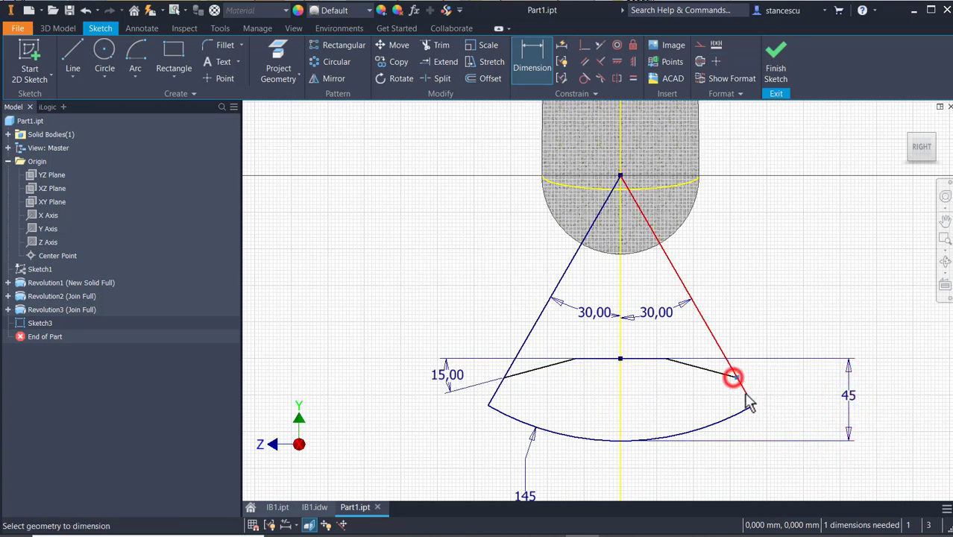
{"action": "left_click", "coordinate": [751, 404]}
{"action": "right_click", "coordinate": [765, 393]}
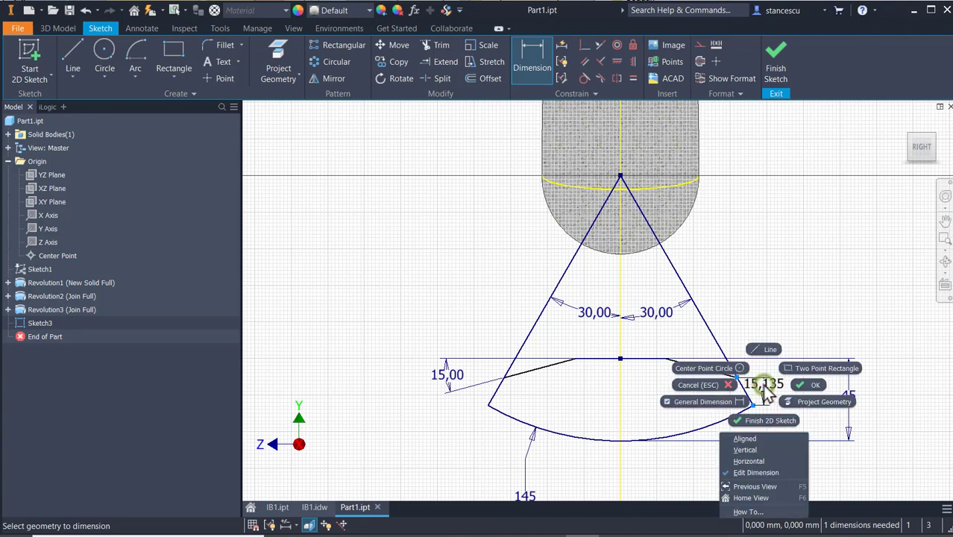
{"action": "left_click", "coordinate": [745, 438]}
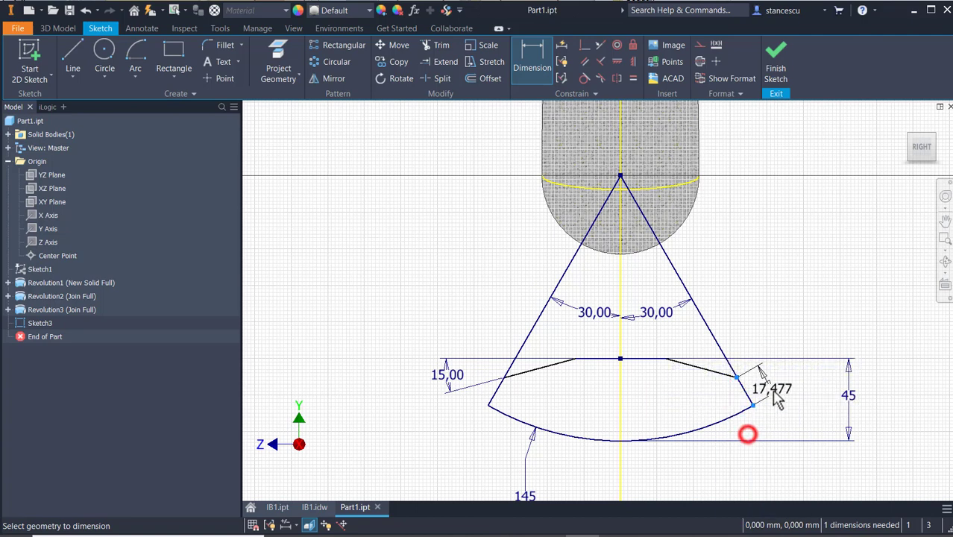
{"action": "left_click", "coordinate": [797, 380]}
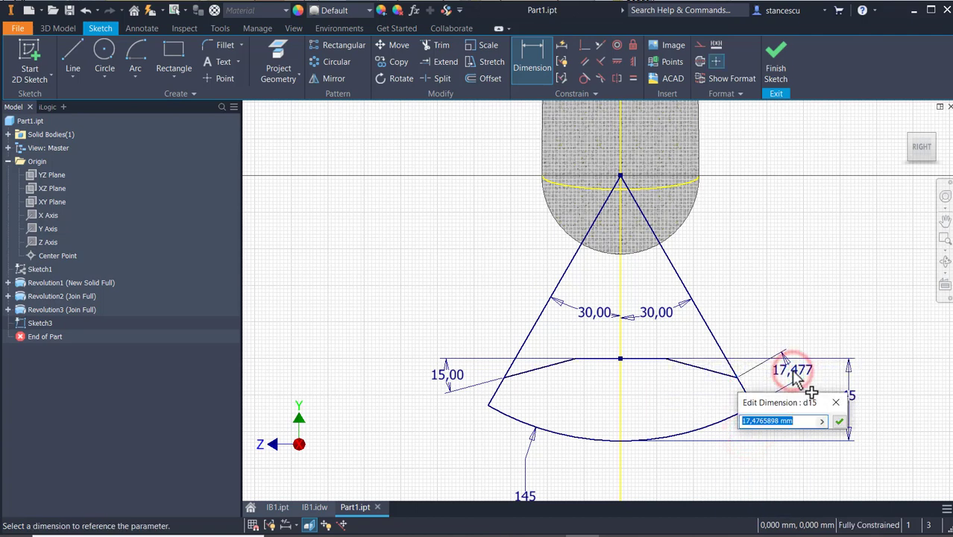
{"action": "type", "text": "14"}
{"action": "key", "text": "Return"}
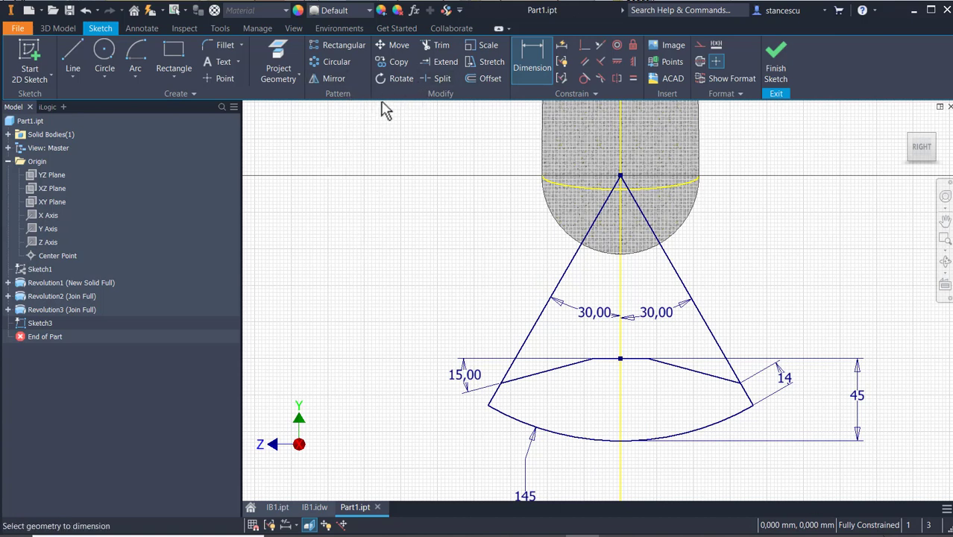
Step: Split both 30° lines where the sloping lines meet them, and make the two segments on each side collinear
{"action": "left_click", "coordinate": [434, 77]}
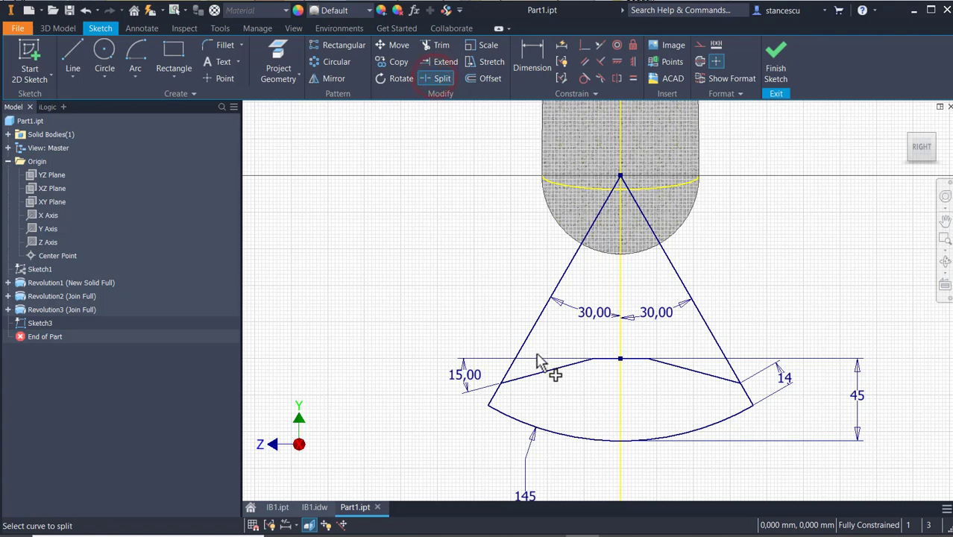
{"action": "left_click", "coordinate": [520, 373]}
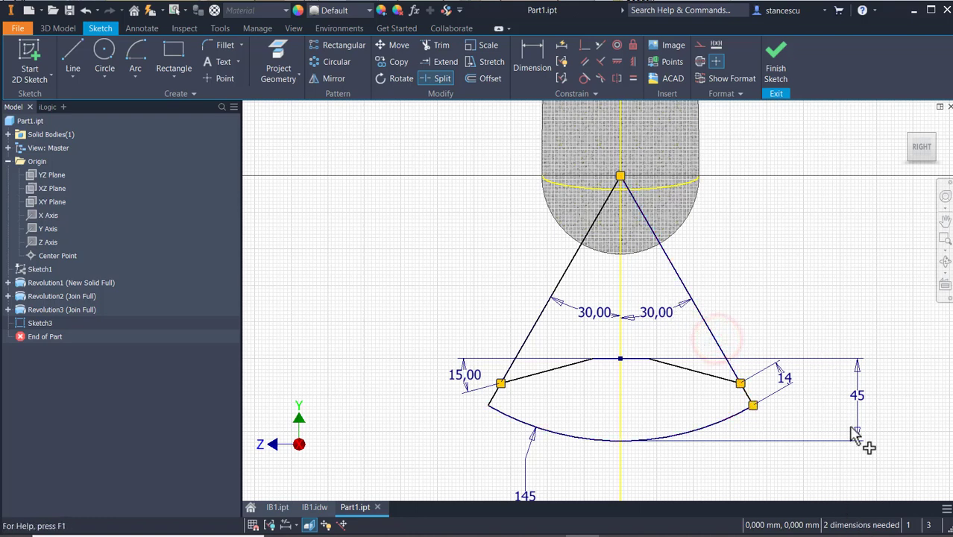
{"action": "left_click", "coordinate": [598, 45]}
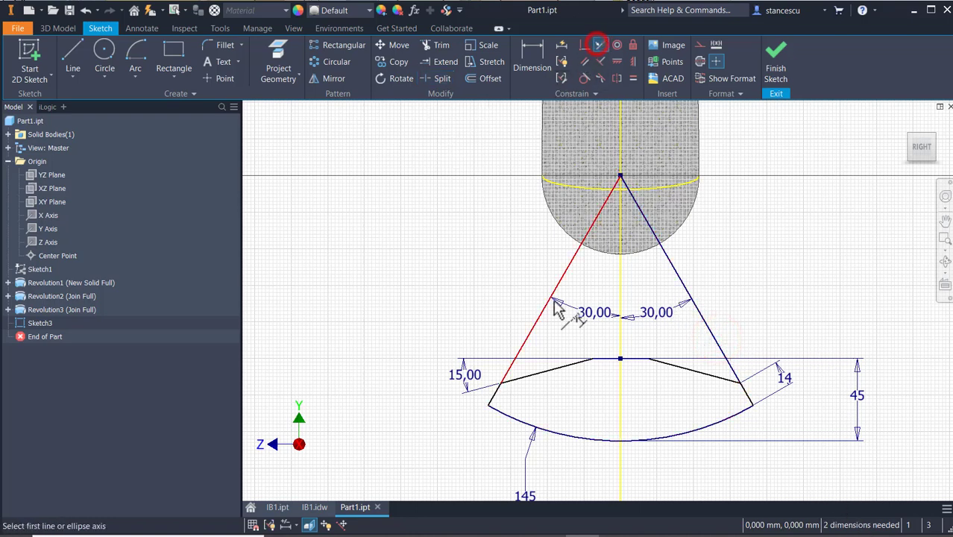
{"action": "left_click", "coordinate": [491, 396]}
{"action": "left_click", "coordinate": [529, 330]}
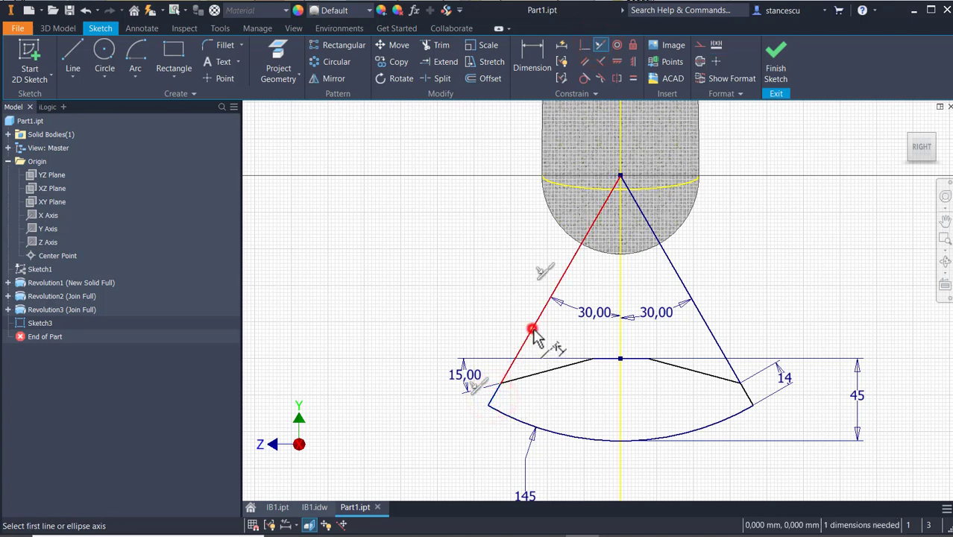
{"action": "left_click", "coordinate": [745, 390]}
{"action": "left_click", "coordinate": [712, 334]}
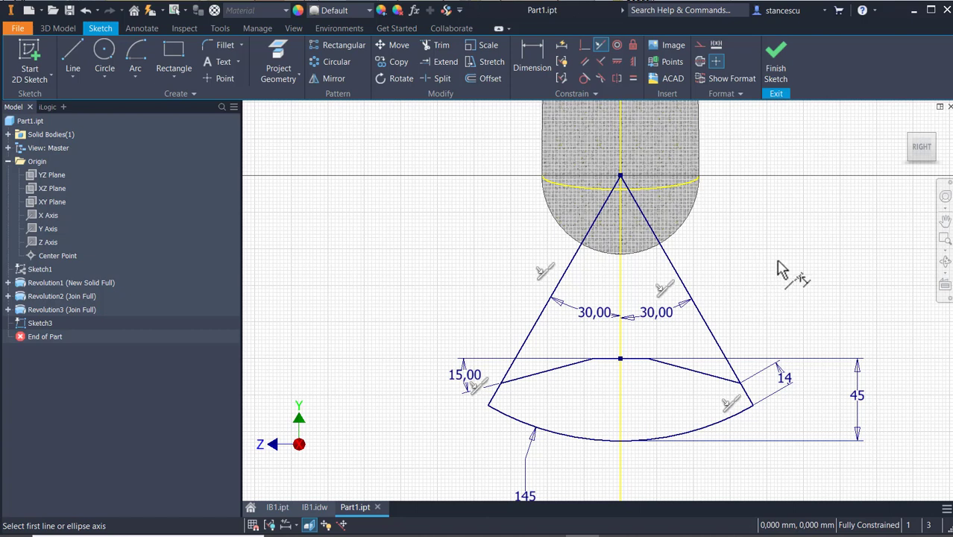
{"action": "key", "text": "Escape"}
Step: Convert the upper segments of the 30° lines and the projected Y axis to construction geometry, and finish the sketch
{"action": "left_click_drag", "start_coordinate": [720, 265], "coordinate": [515, 286]}
{"action": "left_click", "coordinate": [699, 47]}
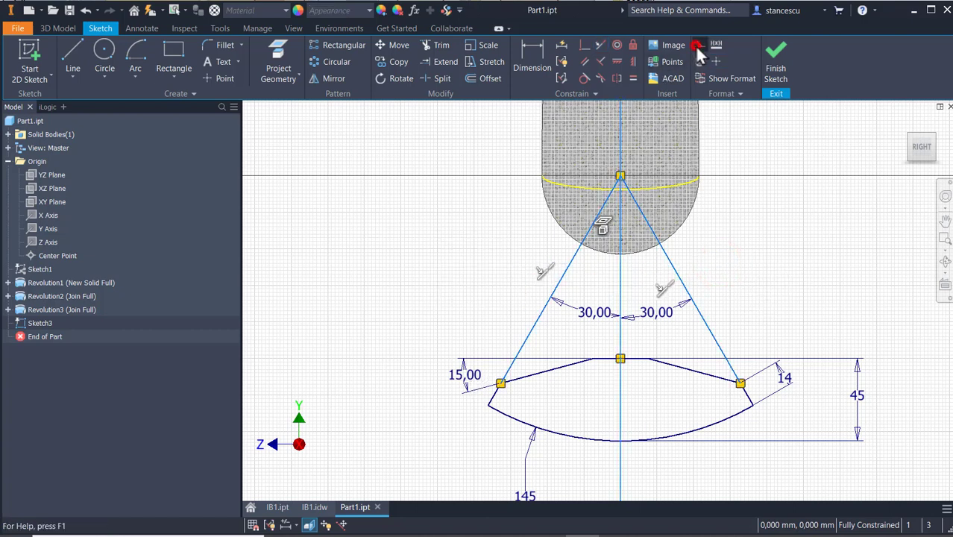
{"action": "left_click", "coordinate": [808, 258]}
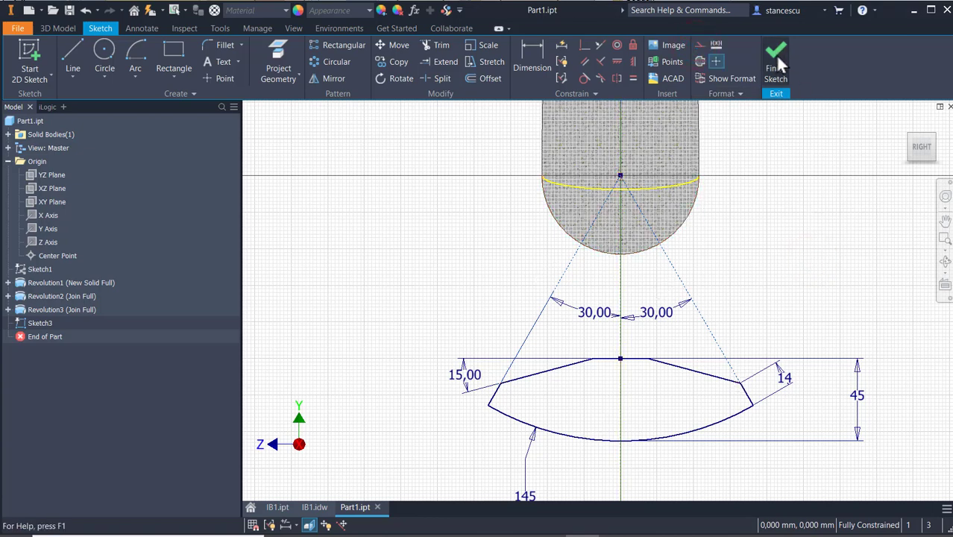
{"action": "left_click", "coordinate": [776, 60]}
Step: Switch to the IB1.idw drawing and examine the foot's dimensions in section A-A
{"action": "middle_click_drag", "start_coordinate": [709, 267], "coordinate": [717, 116]}
{"action": "left_click", "coordinate": [313, 507]}
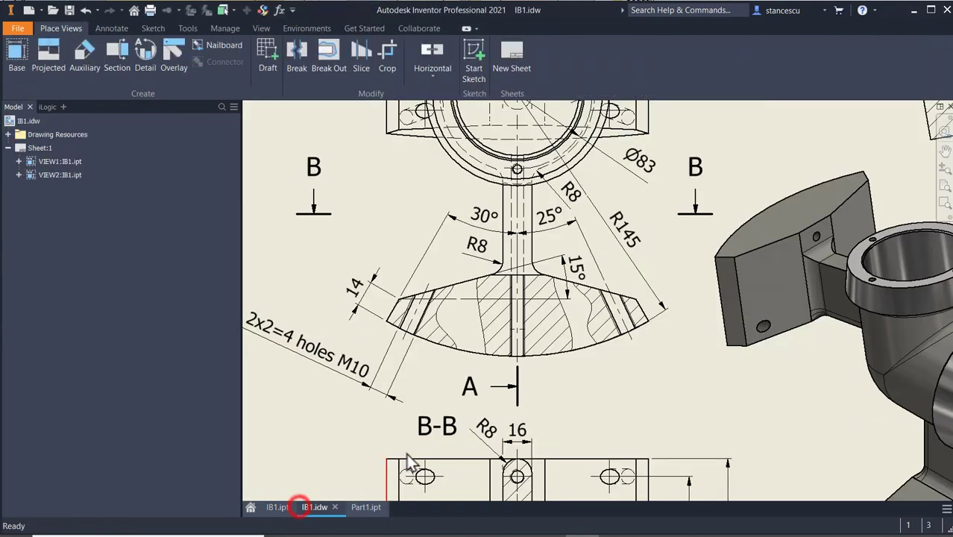
{"action": "scroll", "coordinate": [610, 246], "scroll_direction": "down", "scroll_amount": 2}
{"action": "middle_click_drag", "start_coordinate": [927, 379], "coordinate": [655, 441]}
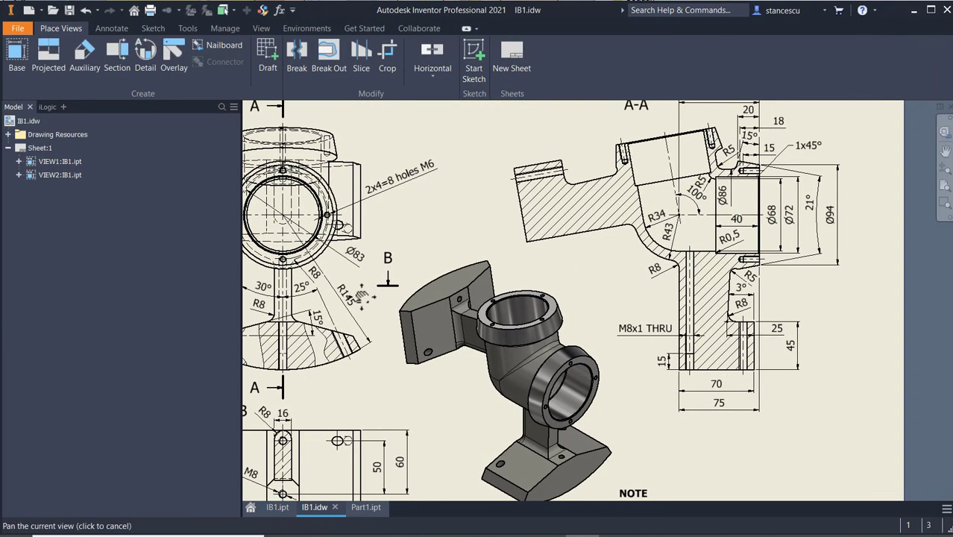
Step: Check the foot's width in section A-A, switch to Part1.ipt and extrude the foot profile 70 mm, joined to the body
{"action": "left_click", "coordinate": [721, 389]}
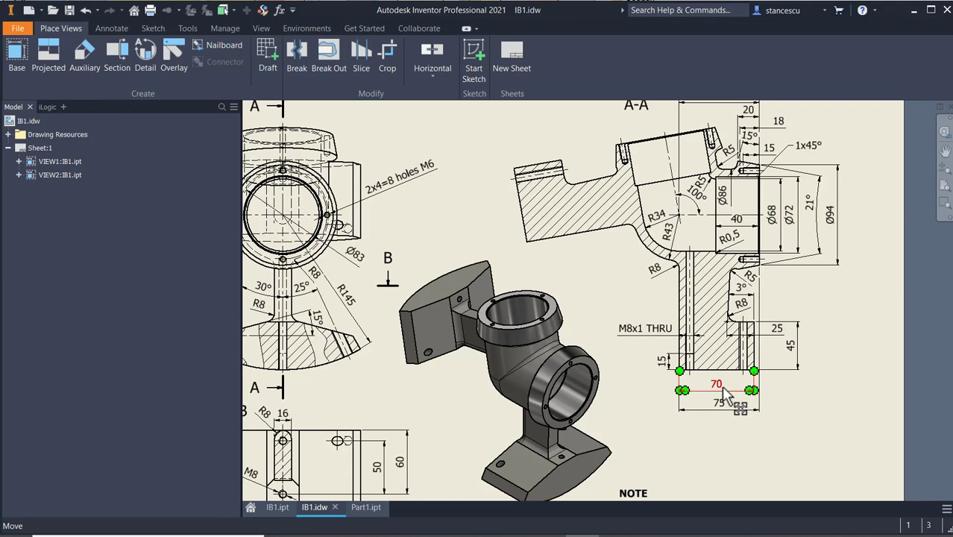
{"action": "key", "text": "Escape"}
{"action": "scroll", "coordinate": [734, 350], "scroll_direction": "up", "scroll_amount": 3}
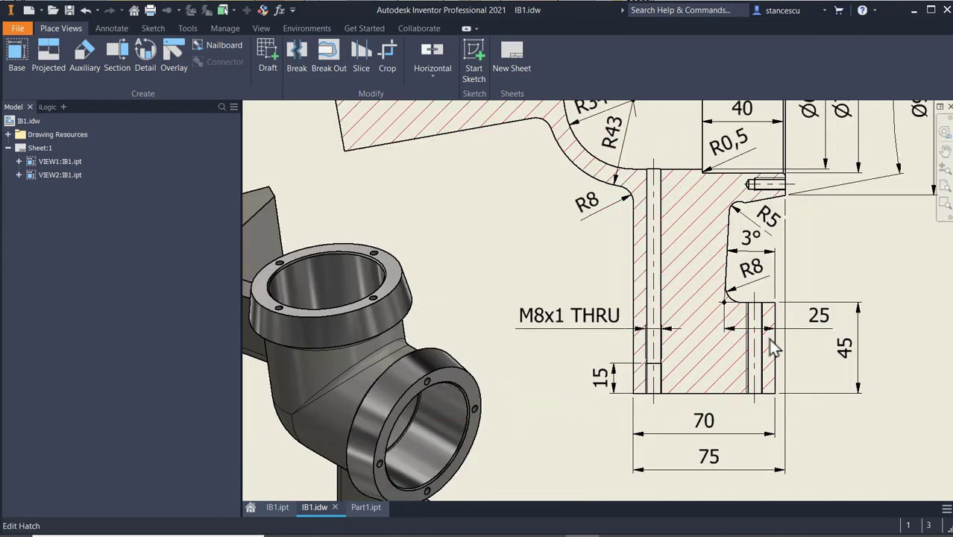
{"action": "left_click", "coordinate": [365, 507]}
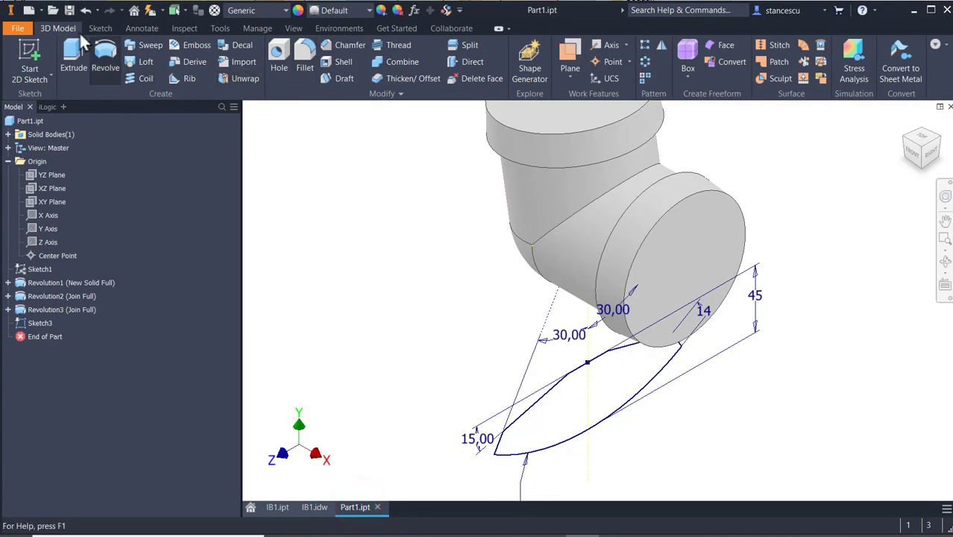
{"action": "left_click", "coordinate": [75, 60]}
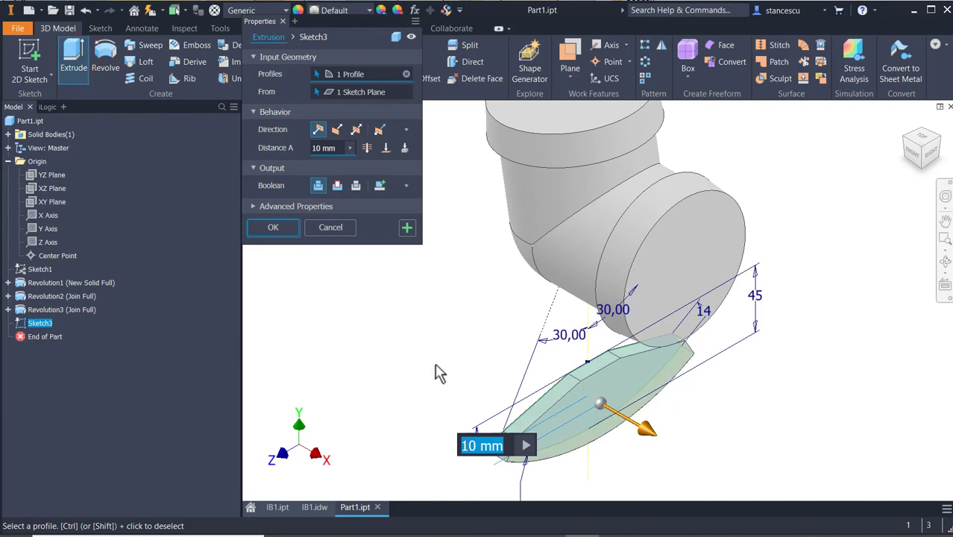
{"action": "type", "text": "70"}
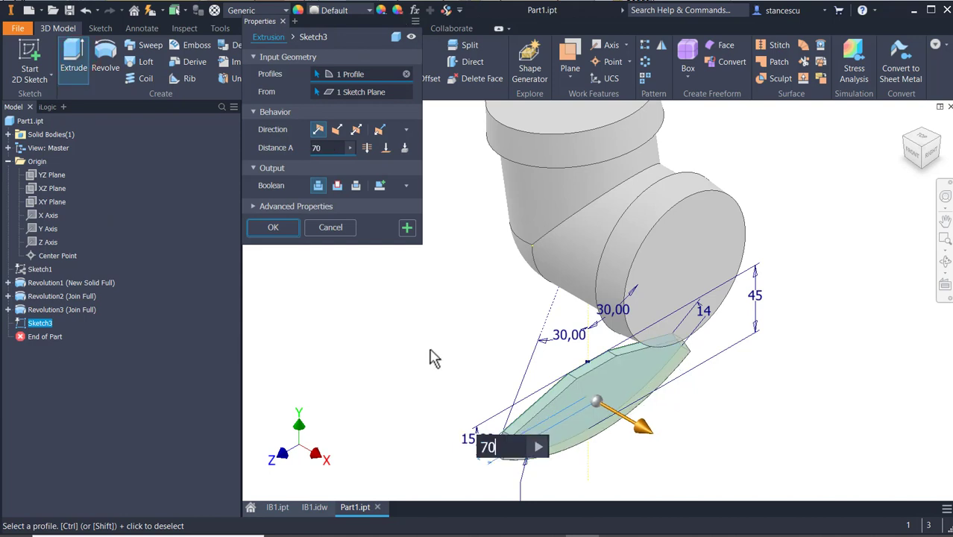
{"action": "left_click", "coordinate": [290, 228]}
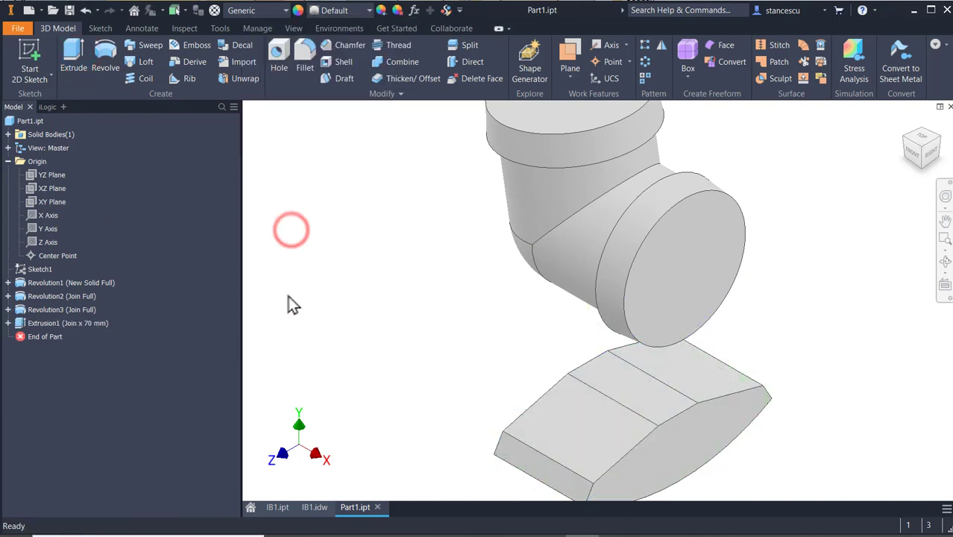
Step: Examine the rib between foot and elbow body in the IB1.idw drawing views and on the finished IB1.ipt model
{"action": "left_click", "coordinate": [314, 507]}
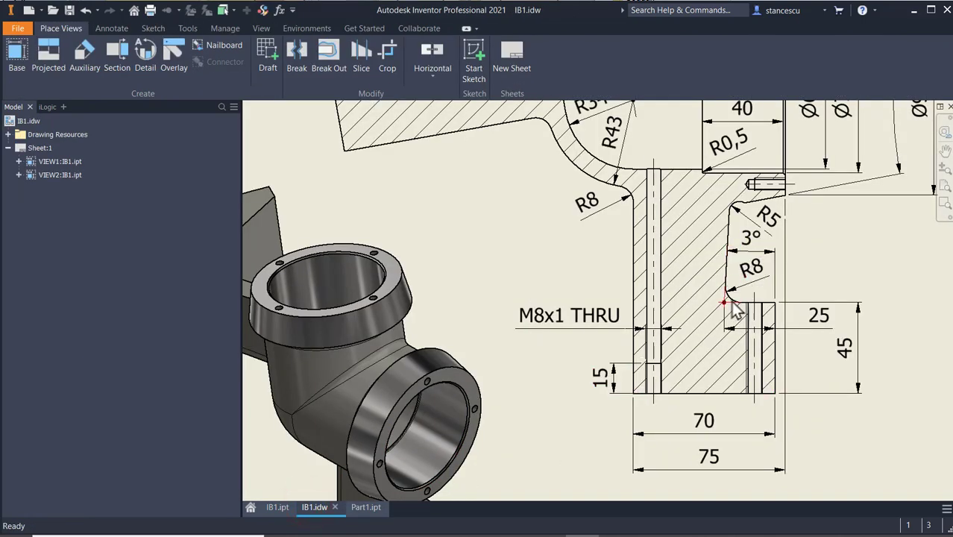
{"action": "middle_click_drag", "start_coordinate": [463, 328], "coordinate": [536, 179]}
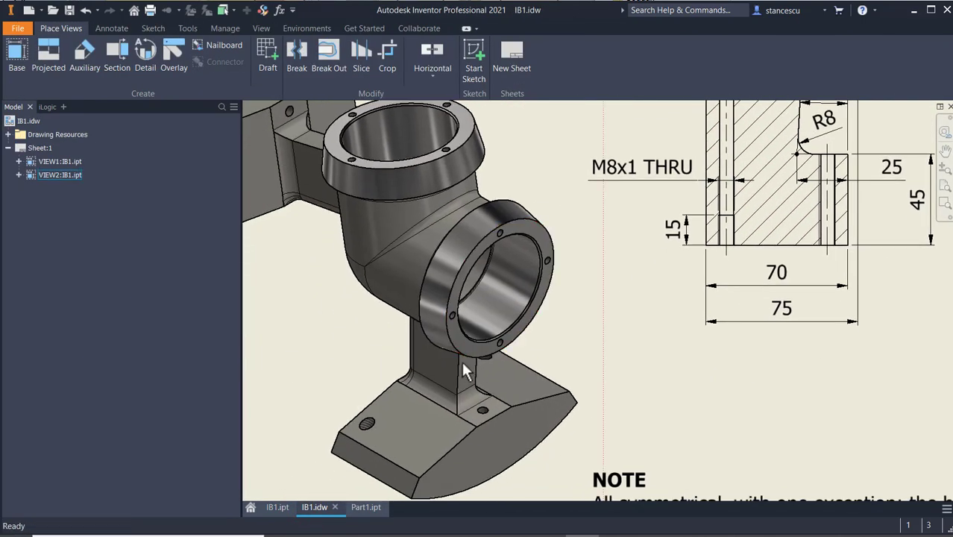
{"action": "left_click", "coordinate": [275, 508]}
{"action": "middle_click_drag", "start_coordinate": [469, 332], "coordinate": [504, 312], "text": "shift"}
{"action": "scroll", "coordinate": [745, 395], "scroll_direction": "up", "scroll_amount": 4}
{"action": "mouse_move", "coordinate": [745, 395]}
{"action": "middle_mouse_down", "text": "shift"}
{"action": "mouse_move", "coordinate": [700, 385]}
{"action": "mouse_move", "coordinate": [743, 403]}
{"action": "mouse_move", "coordinate": [749, 389]}
{"action": "middle_mouse_up", "text": "shift"}
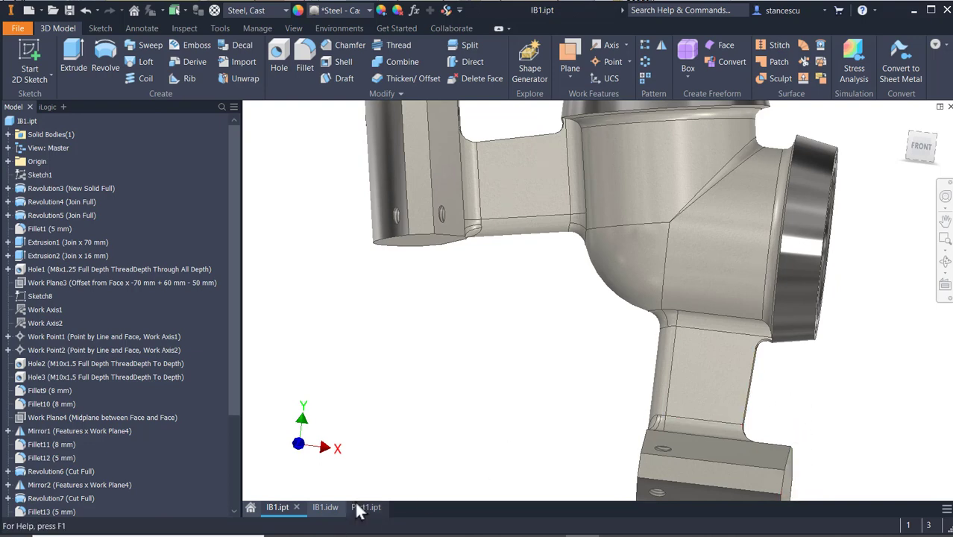
{"action": "left_click", "coordinate": [328, 507]}
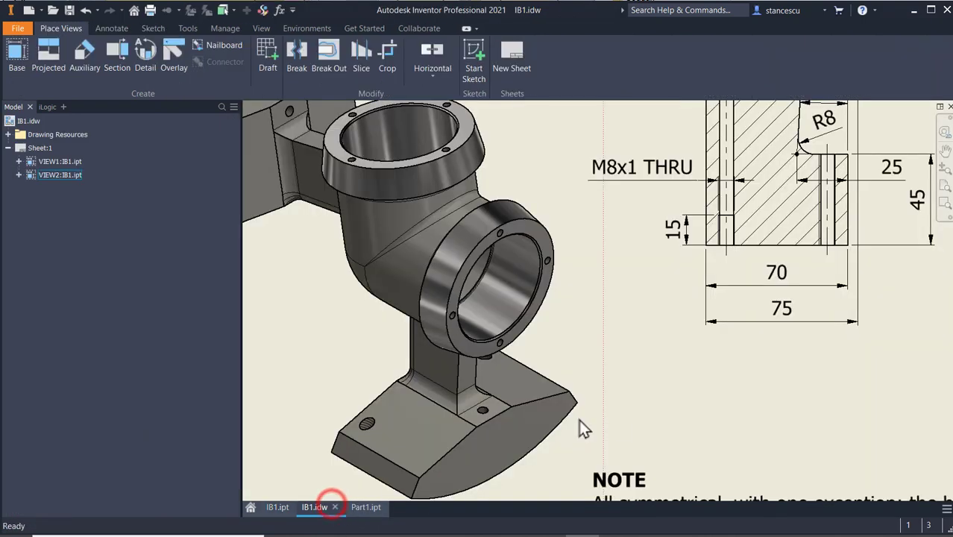
{"action": "mouse_move", "coordinate": [571, 366]}
{"action": "middle_mouse_down"}
{"action": "mouse_move", "coordinate": [570, 379]}
{"action": "mouse_move", "coordinate": [471, 472]}
{"action": "mouse_move", "coordinate": [464, 495]}
{"action": "middle_mouse_up"}
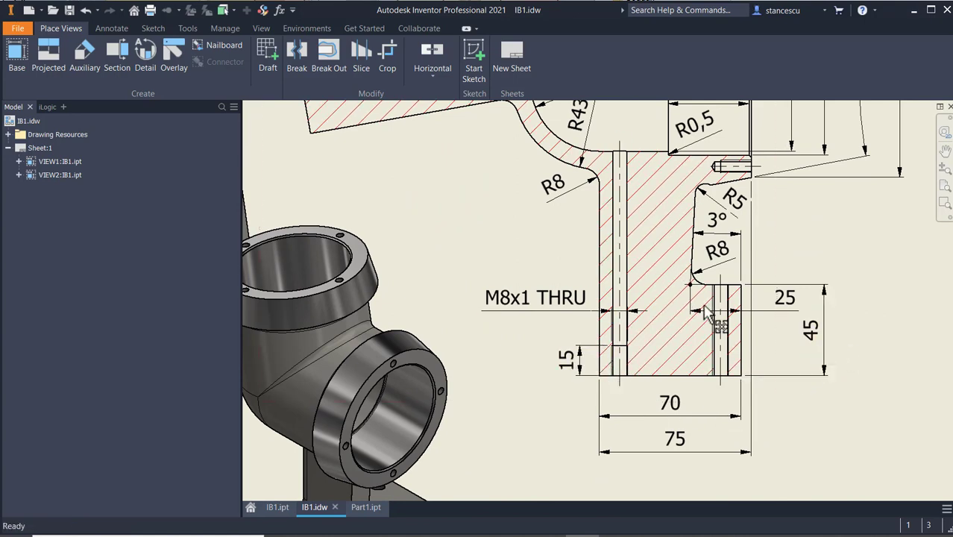
{"action": "middle_click_drag", "start_coordinate": [588, 371], "coordinate": [884, 329]}
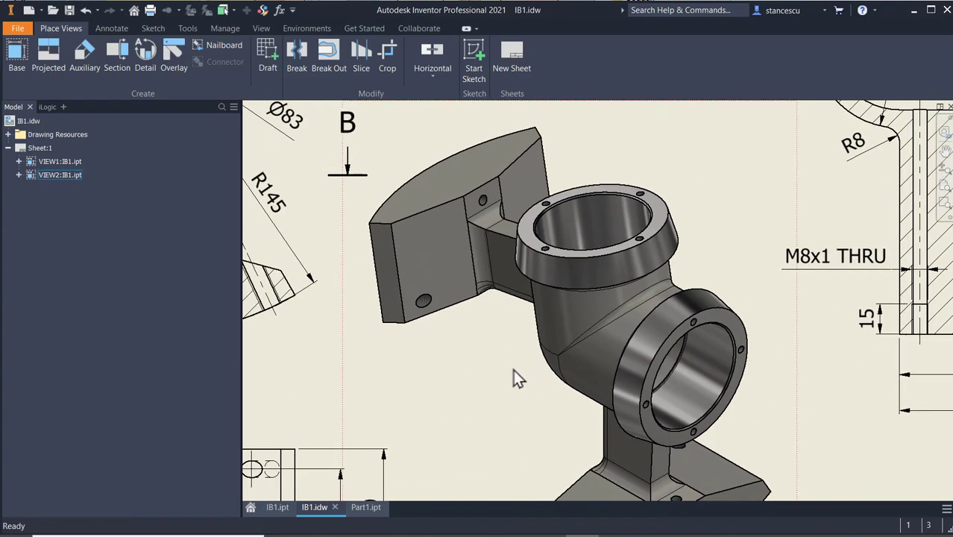
{"action": "middle_click_drag", "start_coordinate": [513, 376], "coordinate": [538, 259]}
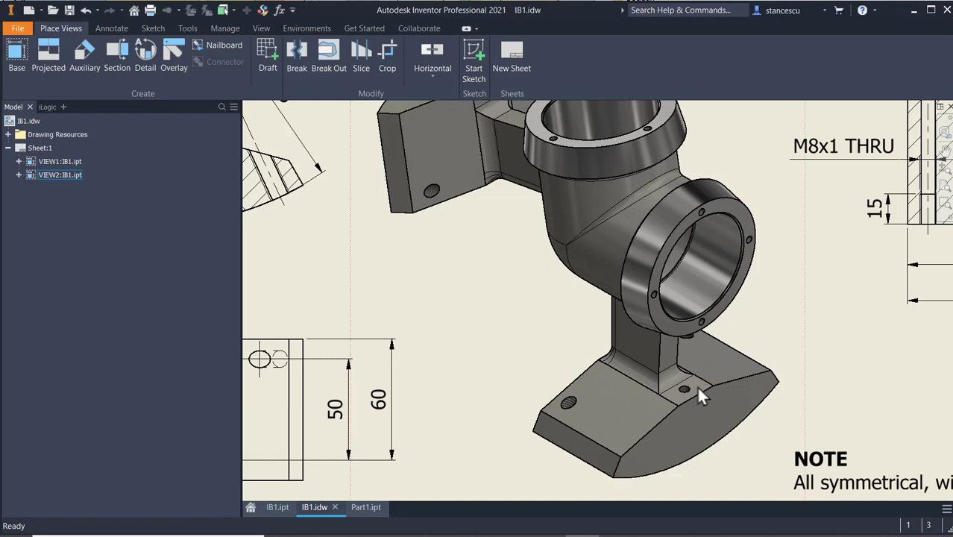
Step: Switch to Part1.ipt, start a new sketch on the XY plane and slice the model at the sketch plane
{"action": "left_click", "coordinate": [365, 510]}
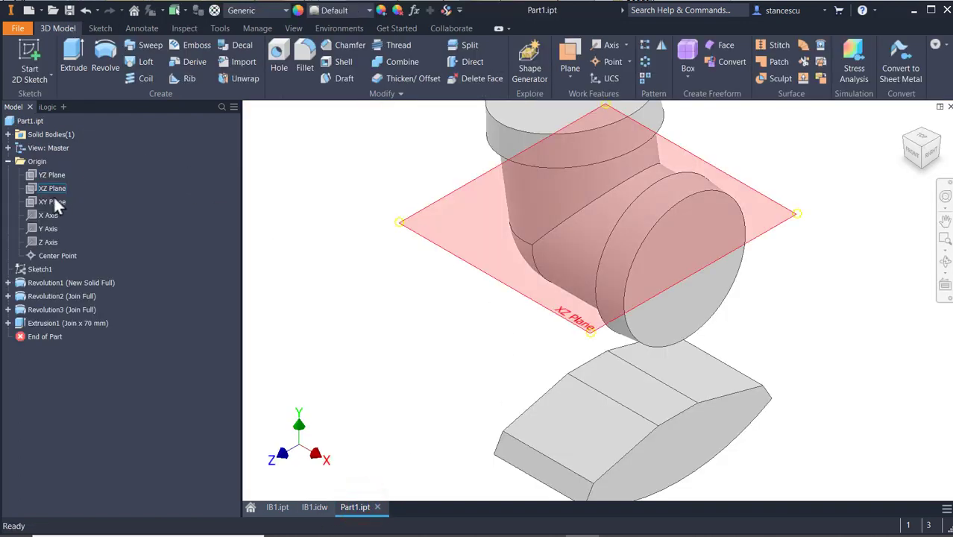
{"action": "left_click", "coordinate": [54, 202]}
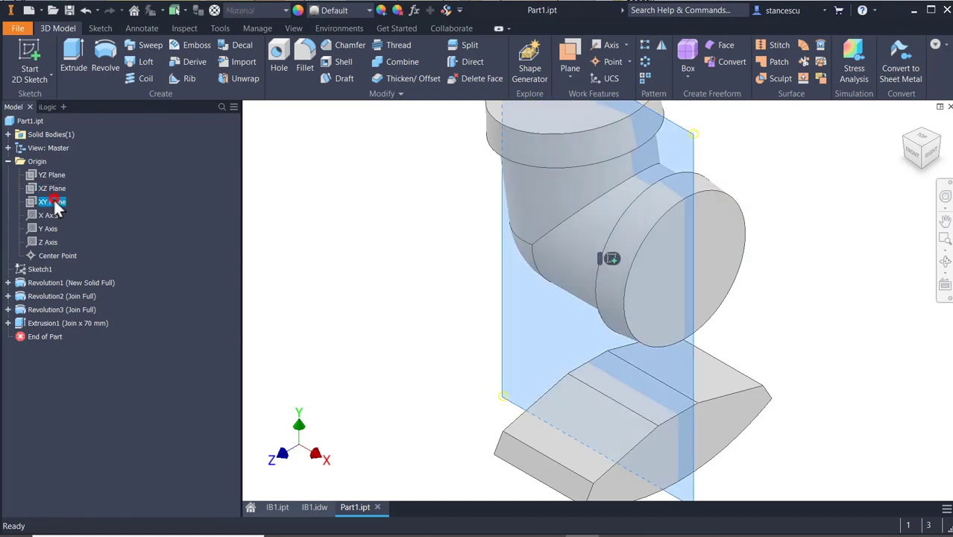
{"action": "left_click", "coordinate": [610, 259]}
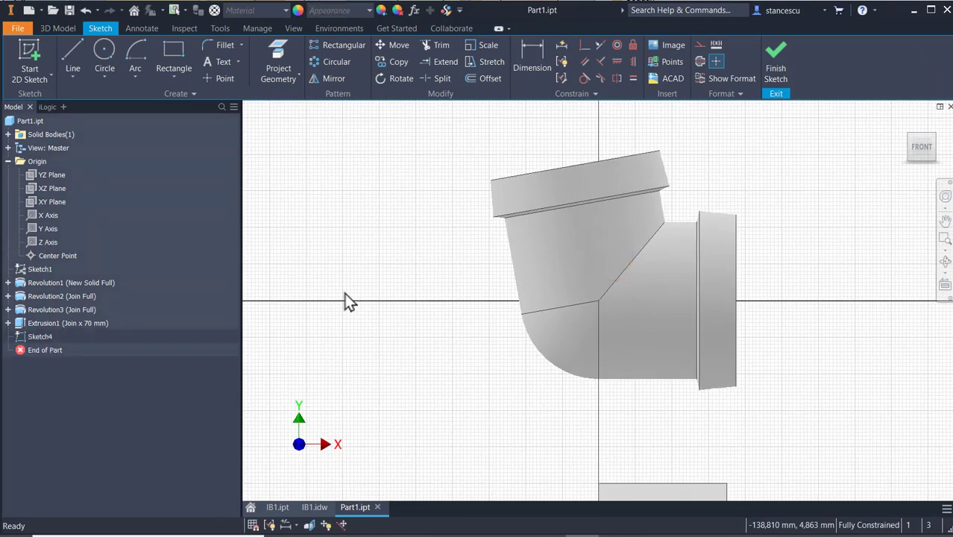
{"action": "key", "text": "F7"}
{"action": "mouse_move", "coordinate": [417, 337]}
{"action": "middle_mouse_down"}
{"action": "mouse_move", "coordinate": [444, 153]}
{"action": "mouse_move", "coordinate": [356, 173]}
{"action": "middle_mouse_up"}
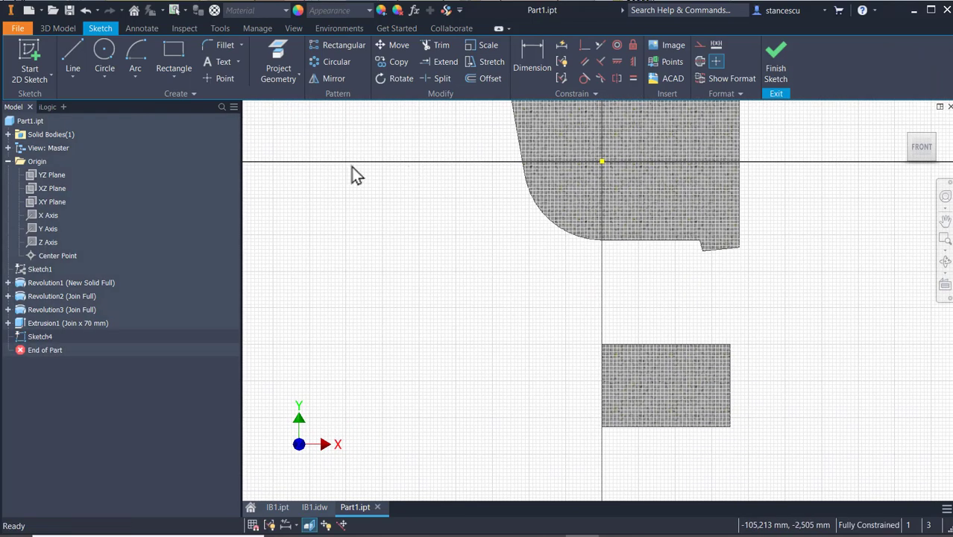
Step: Sketch a four-line rib outline between the origin and the foot's upper face, about 39 mm wide below and 49 mm above, with a sloping outer side
{"action": "left_click", "coordinate": [71, 60]}
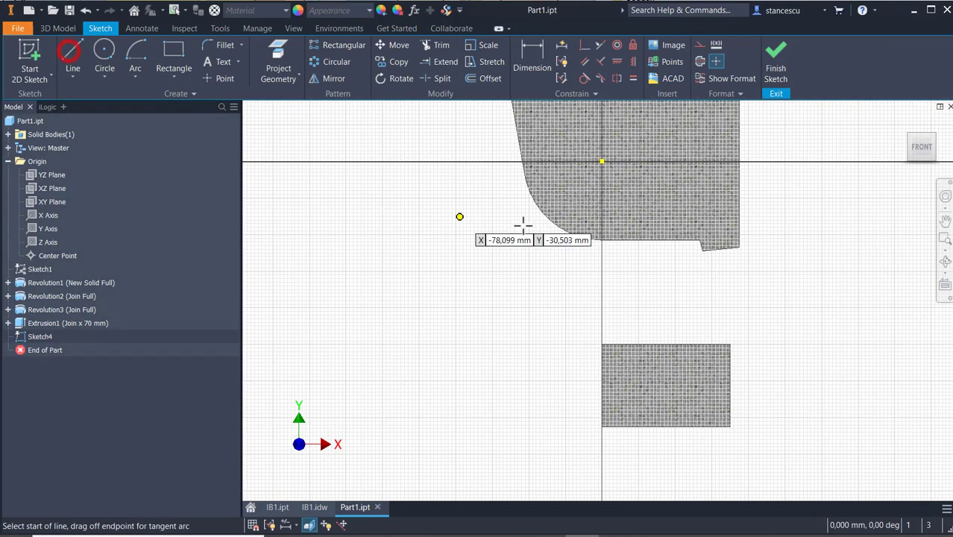
{"action": "left_click", "coordinate": [602, 161]}
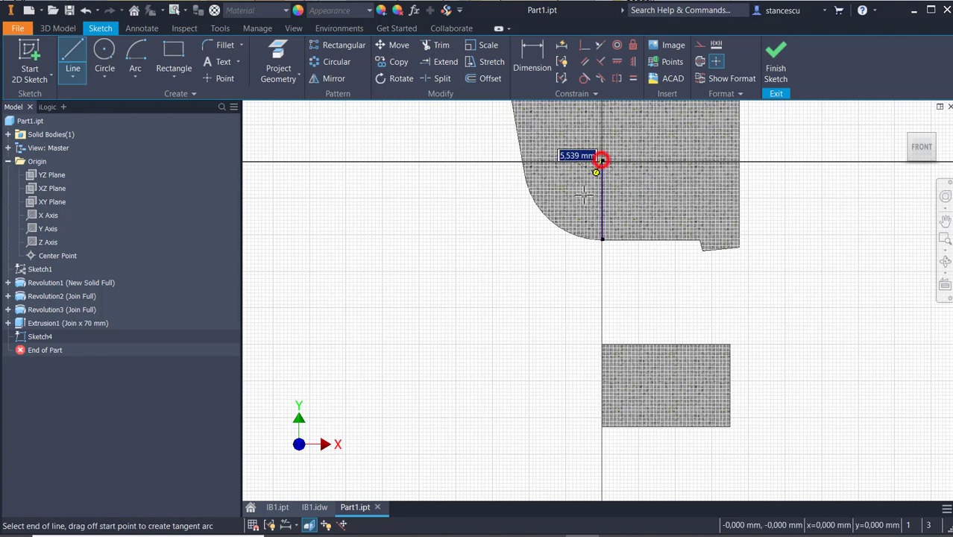
{"action": "left_click", "coordinate": [602, 343]}
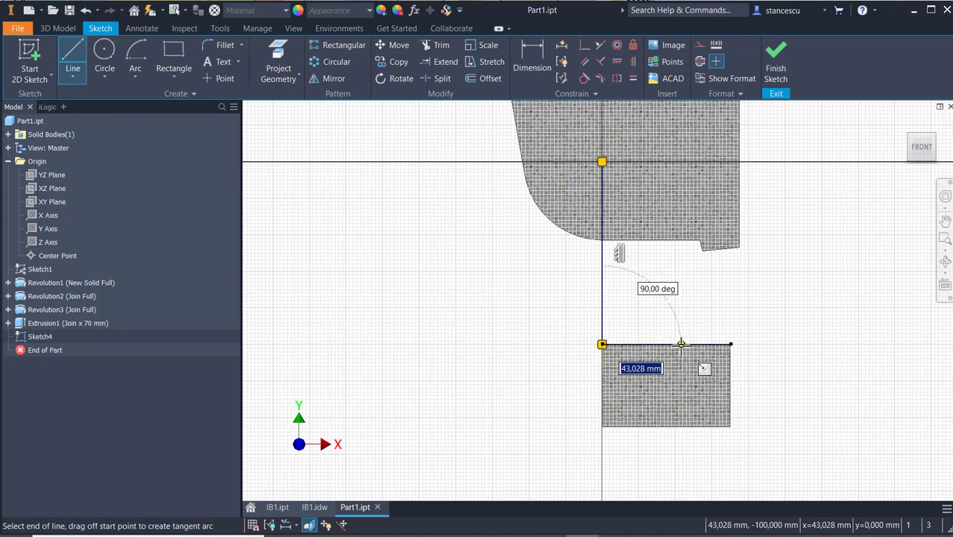
{"action": "double_click", "coordinate": [673, 344]}
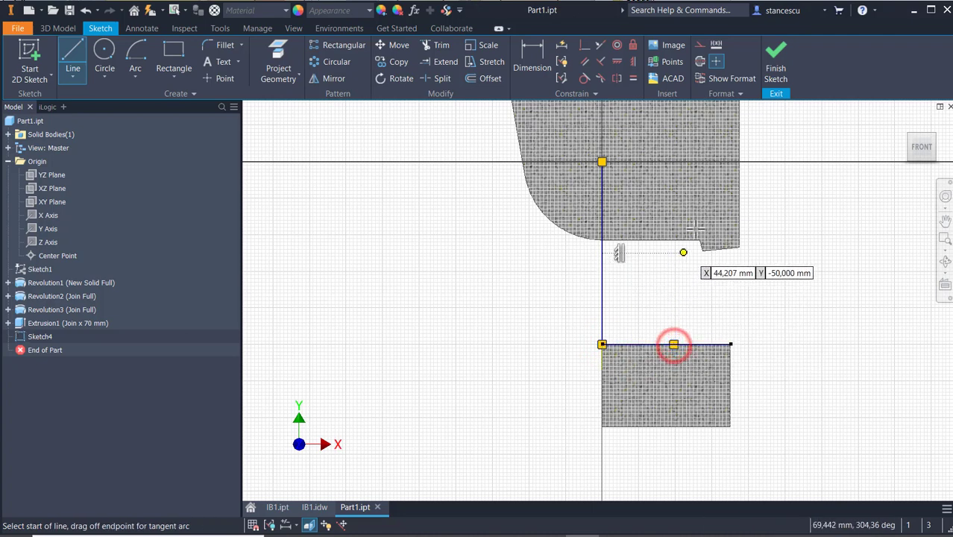
{"action": "left_click", "coordinate": [673, 344]}
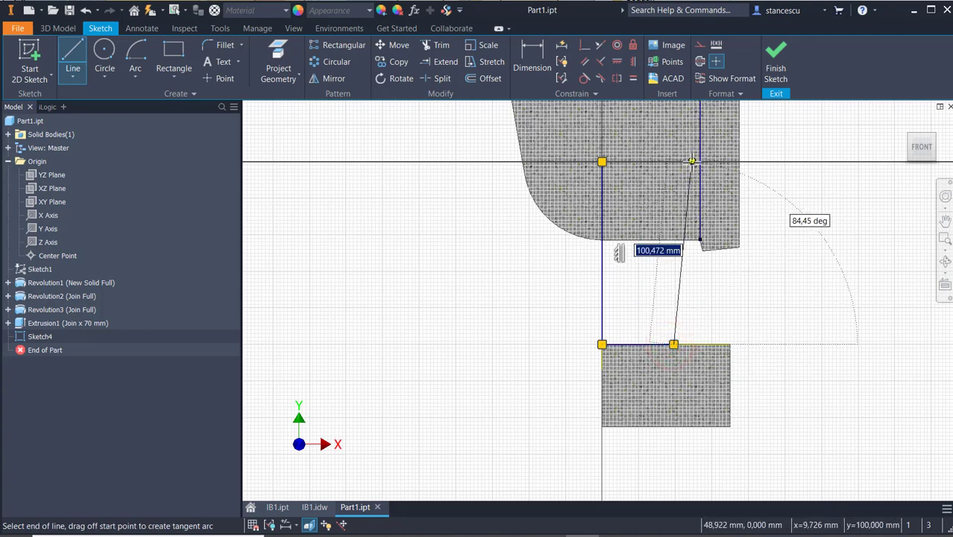
{"action": "left_click", "coordinate": [692, 161]}
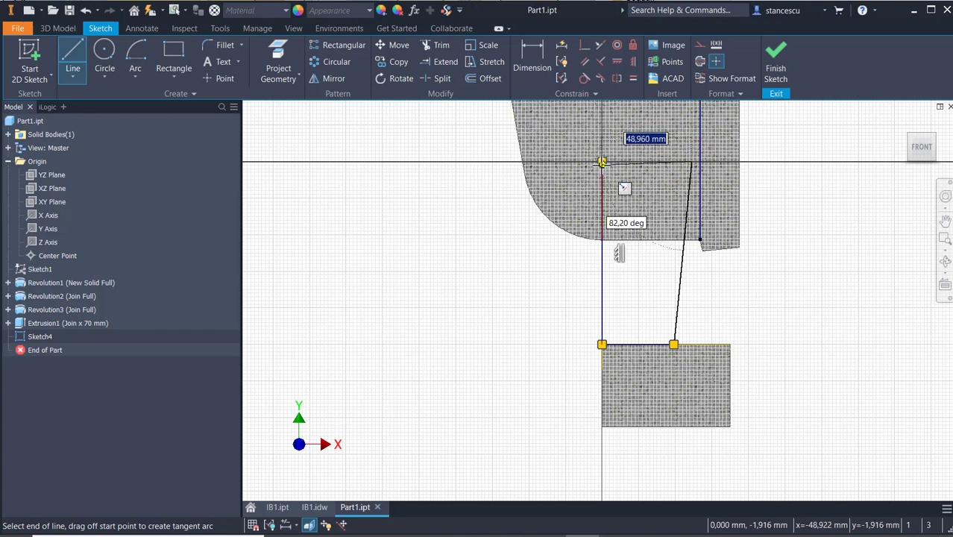
{"action": "left_click", "coordinate": [600, 163]}
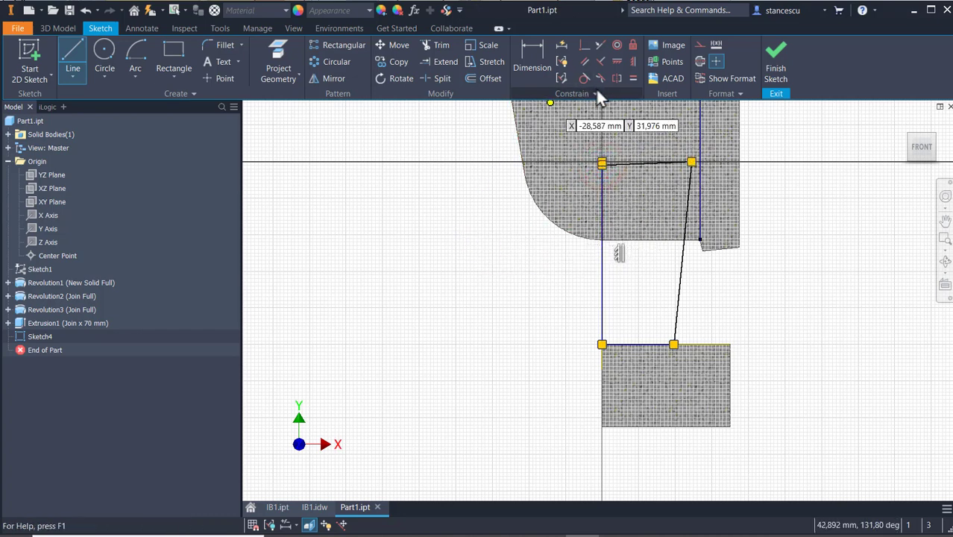
Step: Make the rib outline's upper line horizontal and its inner endpoint coincident with the origin
{"action": "left_click", "coordinate": [611, 61]}
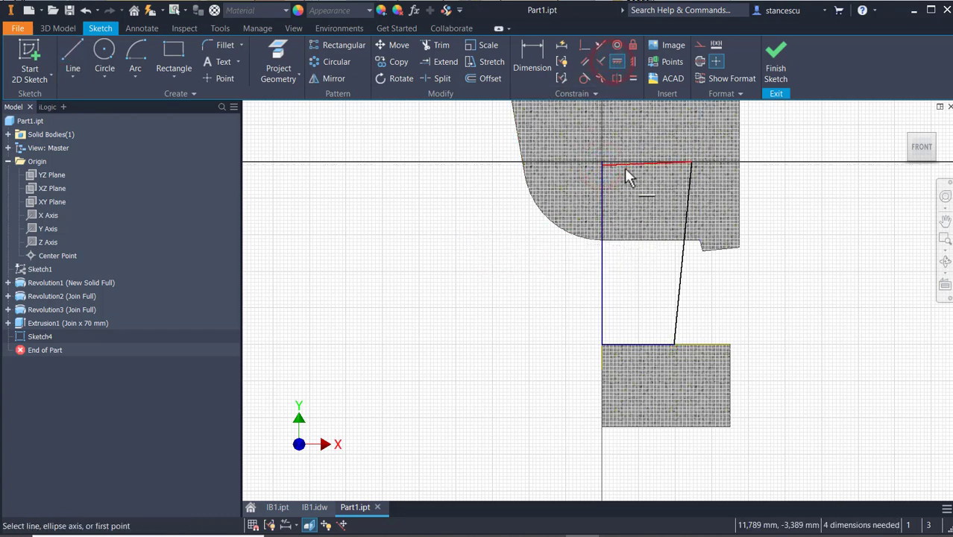
{"action": "left_click", "coordinate": [624, 164]}
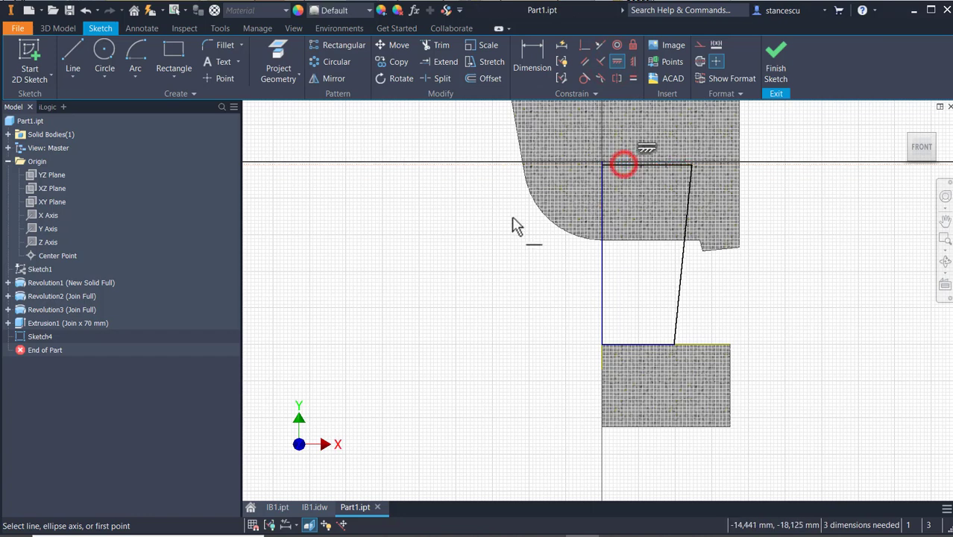
{"action": "left_click", "coordinate": [580, 46]}
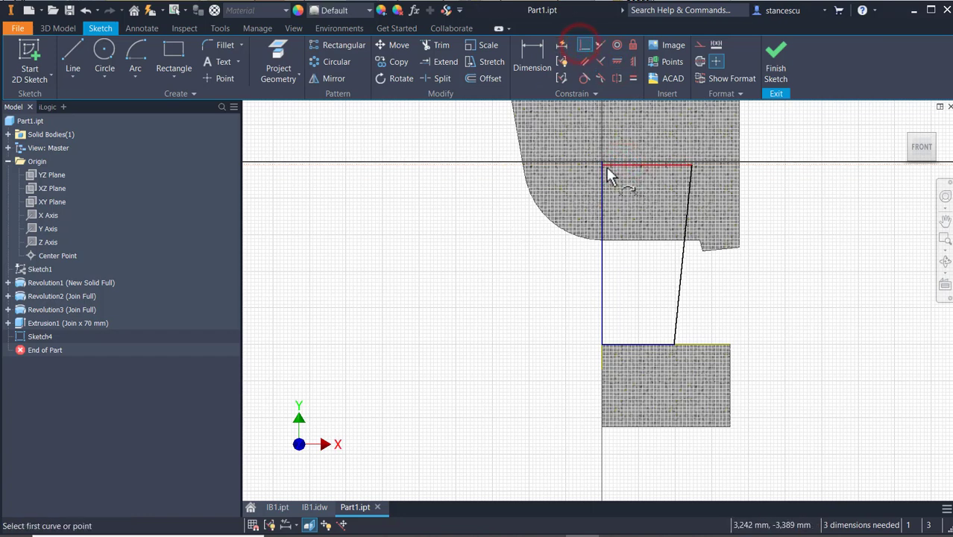
{"action": "left_click", "coordinate": [602, 162]}
{"action": "left_click", "coordinate": [601, 161]}
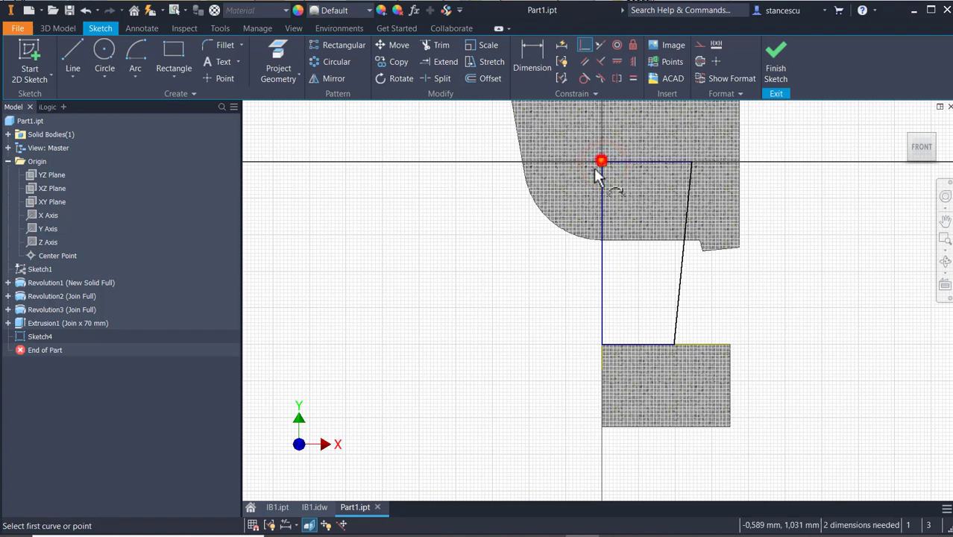
{"action": "key", "text": "Escape"}
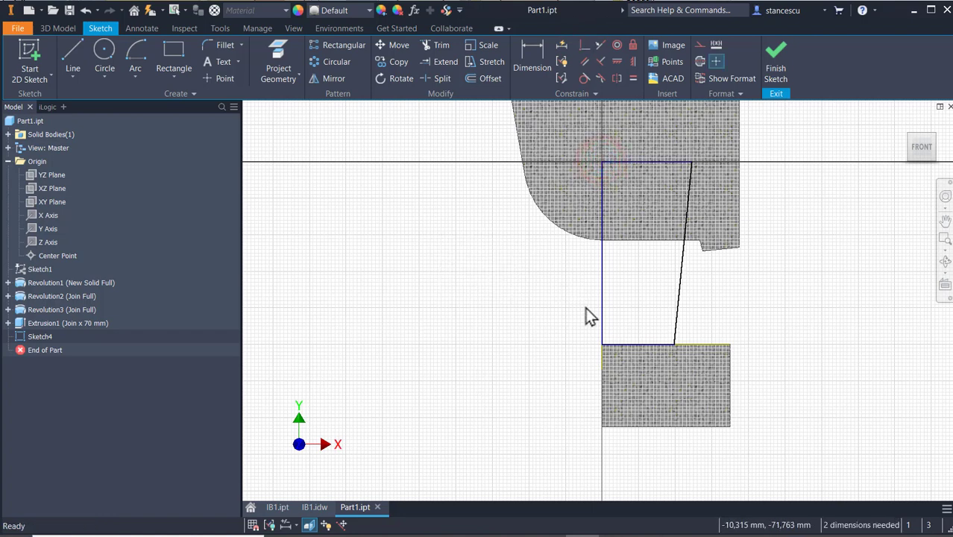
Step: Add a 3° angle dimension between the rib outline's vertical line and its sloping line
{"action": "left_click", "coordinate": [601, 285]}
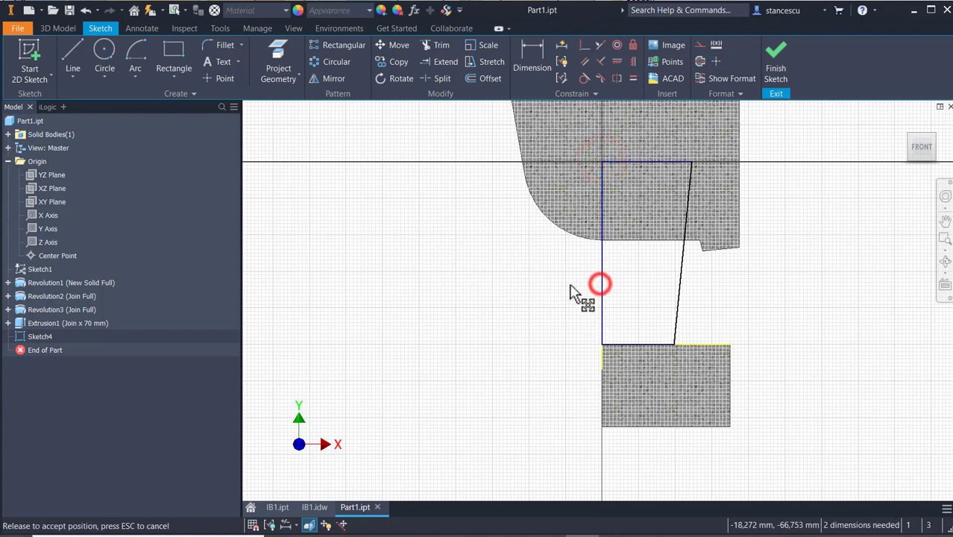
{"action": "left_click", "coordinate": [540, 291]}
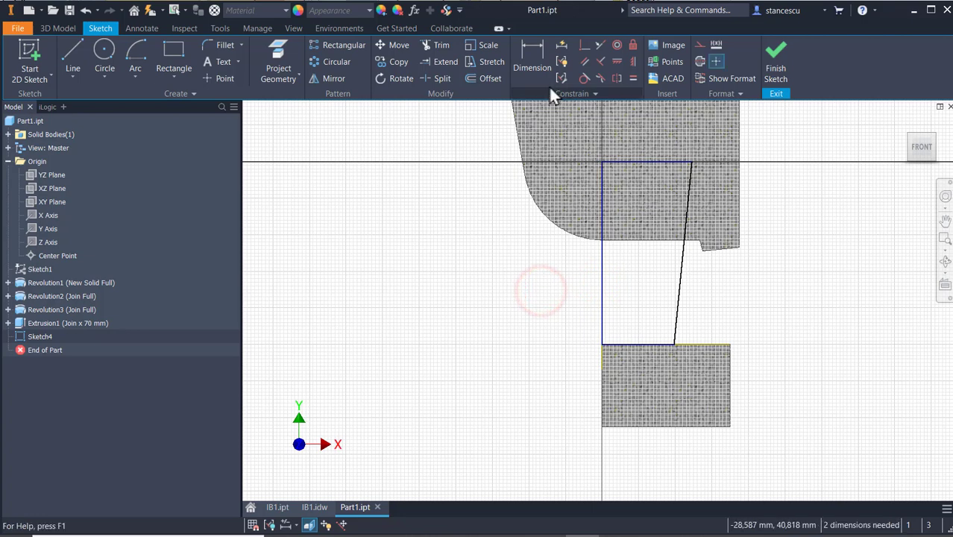
{"action": "left_click", "coordinate": [533, 46]}
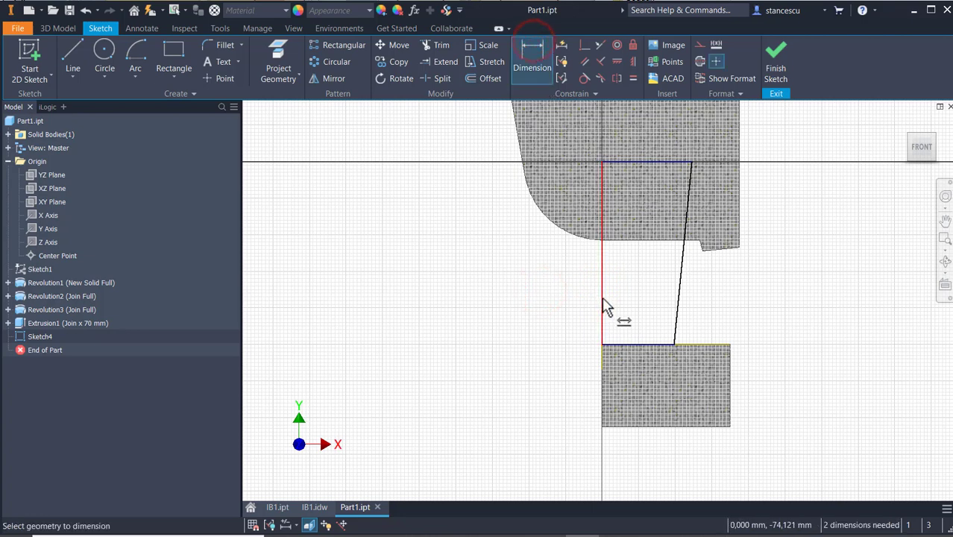
{"action": "left_click", "coordinate": [602, 297]}
{"action": "left_click", "coordinate": [678, 291]}
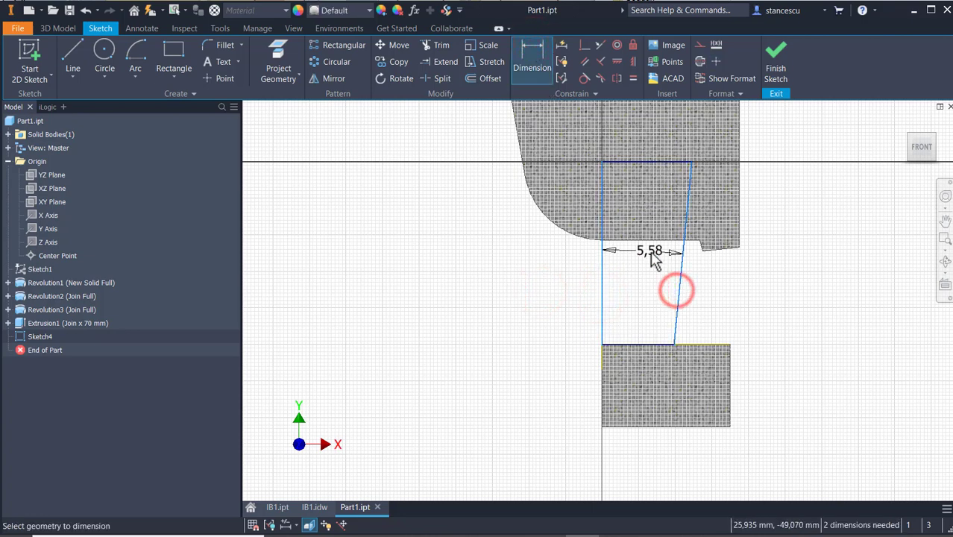
{"action": "left_click", "coordinate": [651, 254]}
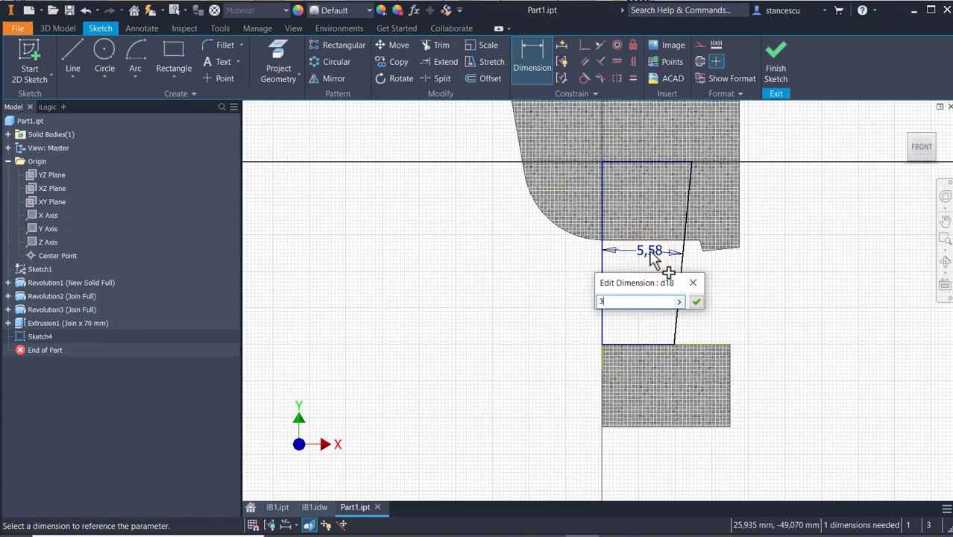
{"action": "type", "text": "3"}
{"action": "key", "text": "Return"}
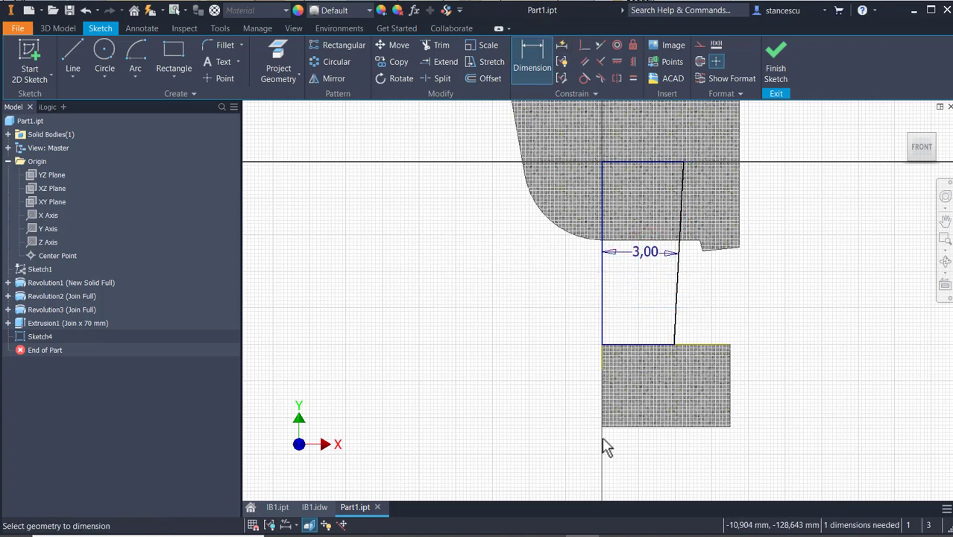
Step: Dimension the gap between the foot's outer upper corner and the rib outline's lower outer corner as 25 mm
{"action": "left_click", "coordinate": [729, 345]}
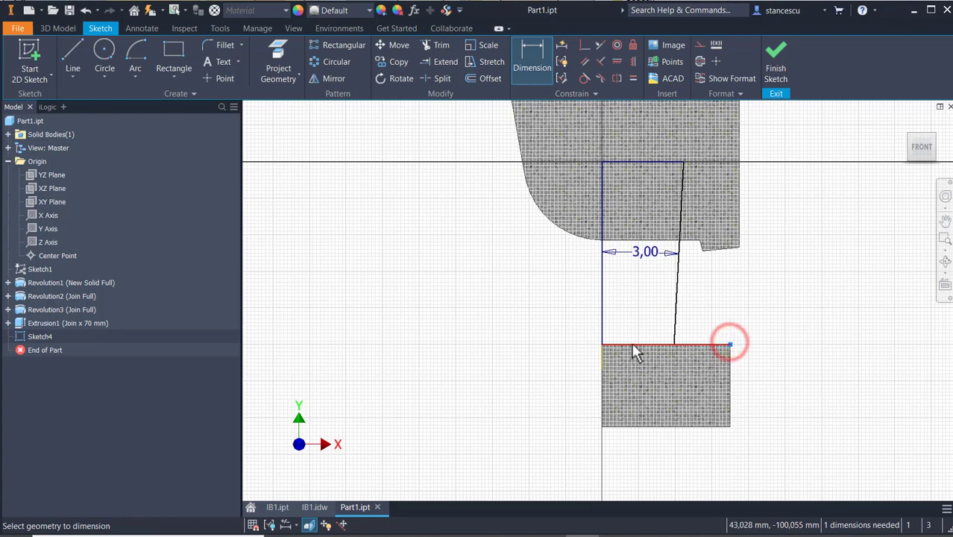
{"action": "left_click", "coordinate": [673, 344]}
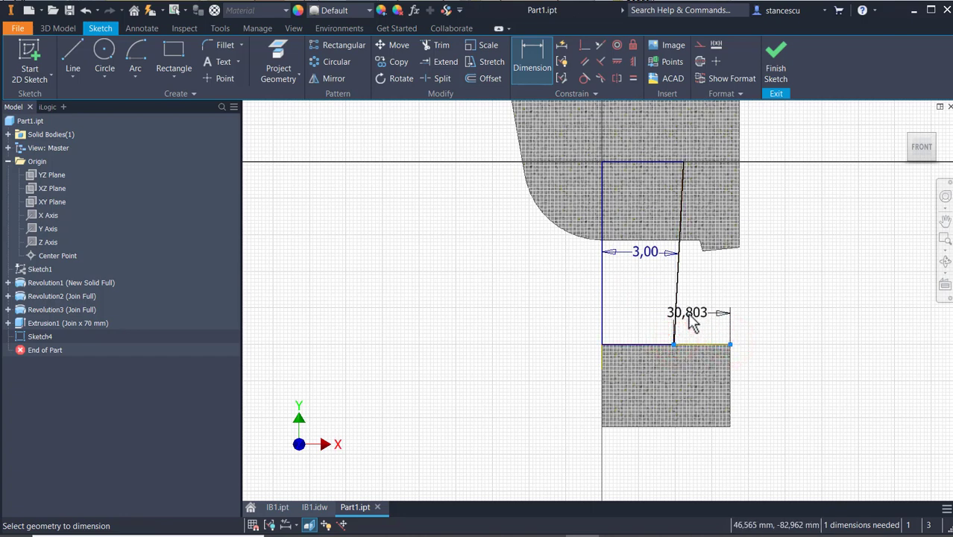
{"action": "left_click", "coordinate": [702, 305]}
{"action": "type", "text": "2"}
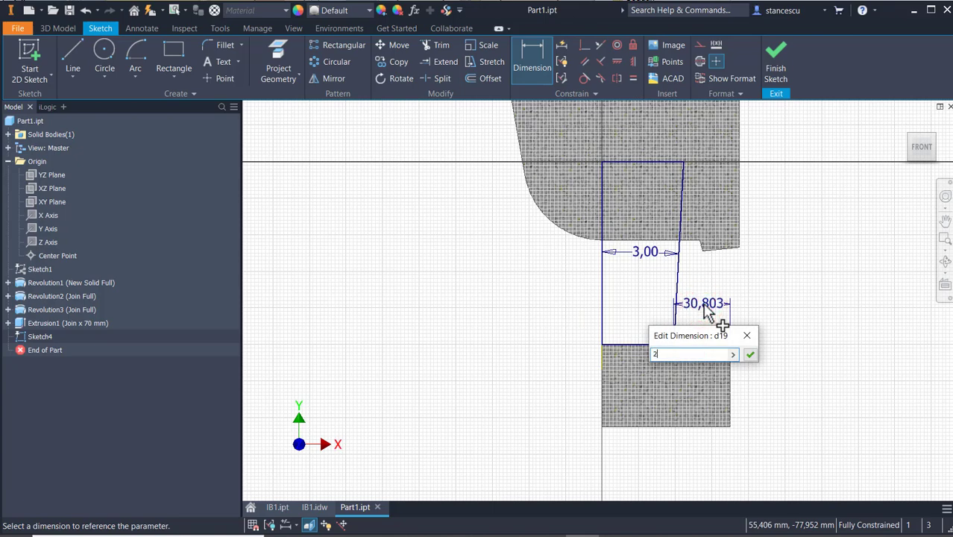
{"action": "type", "text": "5"}
{"action": "key", "text": "Return"}
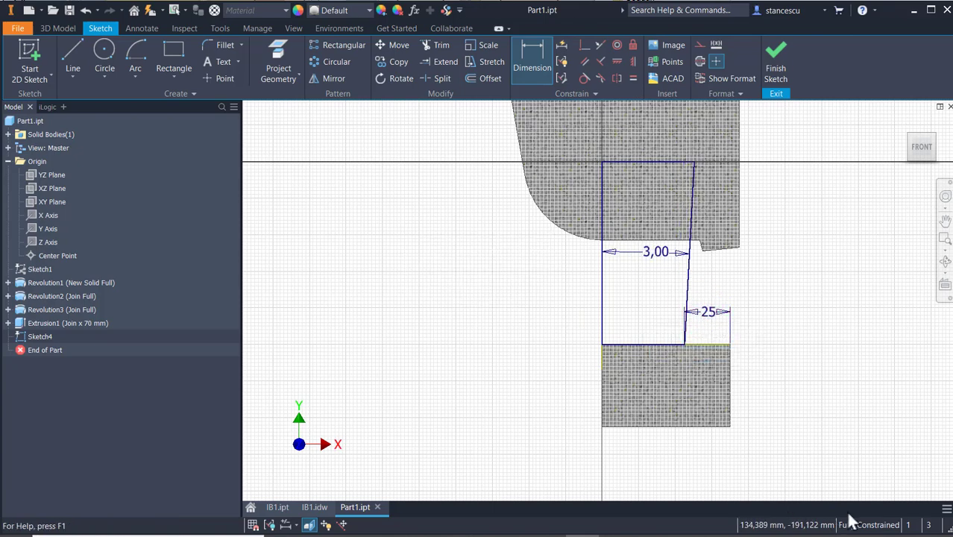
Step: Examine the rib's thickness and rounding in section B-B of IB1.idw, and inspect the finished ribs in IB1.ipt
{"action": "left_click", "coordinate": [314, 507]}
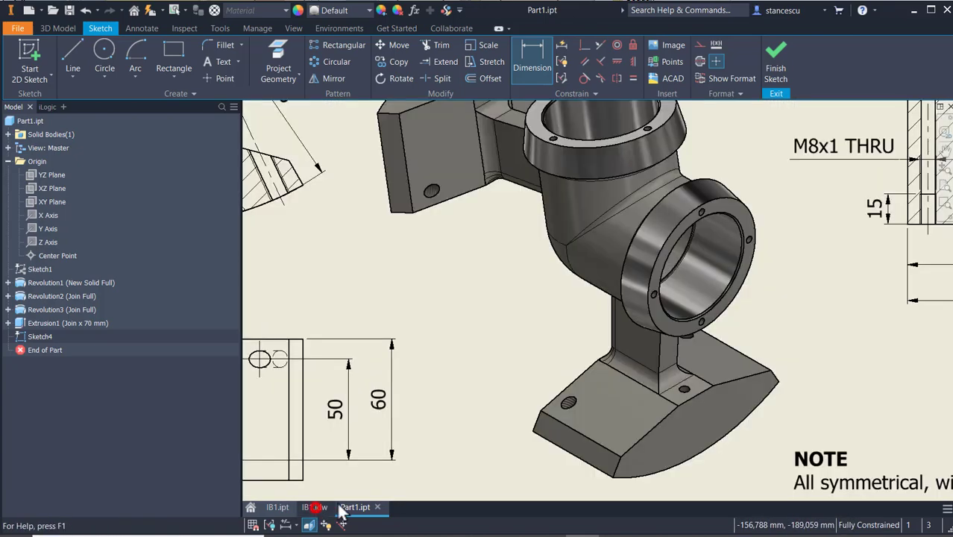
{"action": "mouse_move", "coordinate": [448, 402]}
{"action": "middle_mouse_down"}
{"action": "mouse_move", "coordinate": [703, 366]}
{"action": "mouse_move", "coordinate": [730, 353]}
{"action": "middle_mouse_up"}
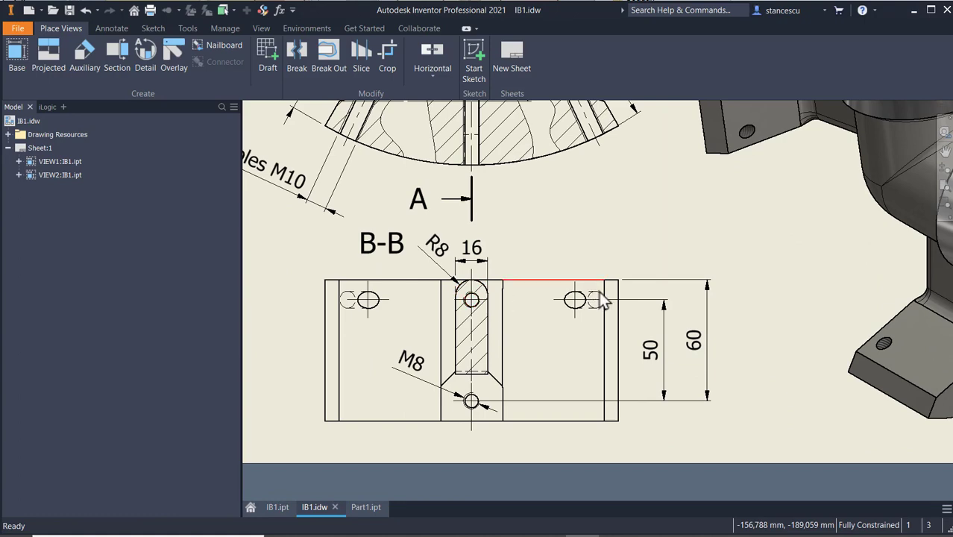
{"action": "mouse_move", "coordinate": [703, 288]}
{"action": "middle_mouse_down"}
{"action": "mouse_move", "coordinate": [571, 409]}
{"action": "mouse_move", "coordinate": [553, 409]}
{"action": "middle_mouse_up"}
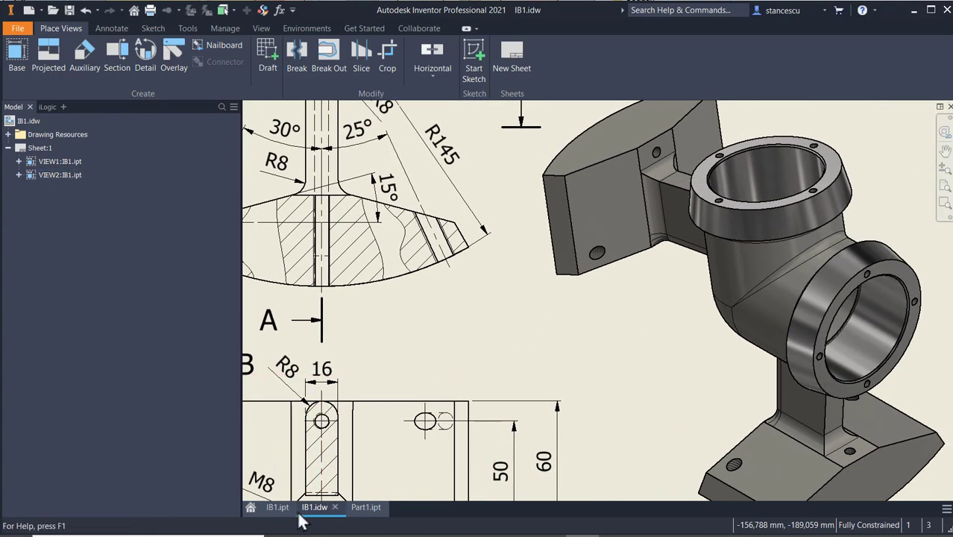
{"action": "left_click", "coordinate": [277, 507]}
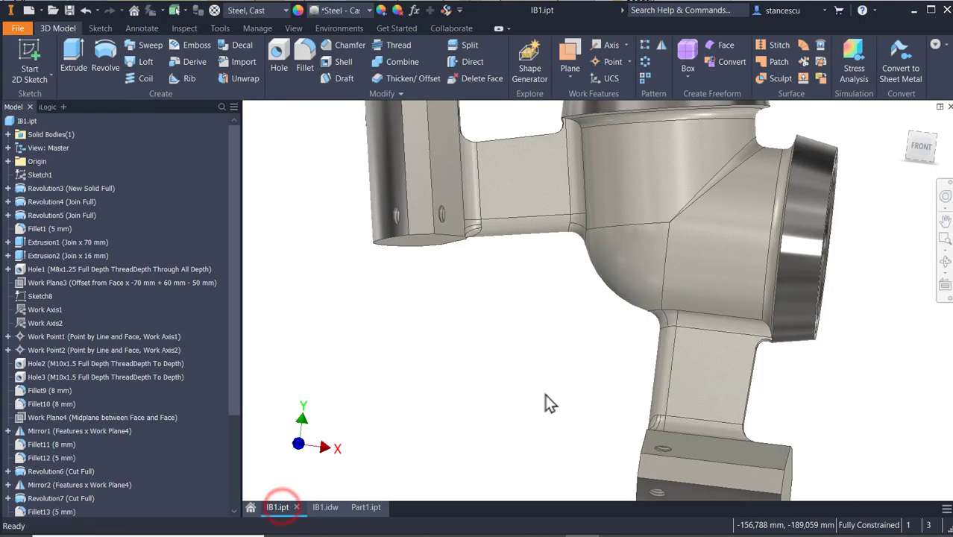
{"action": "mouse_move", "coordinate": [549, 400]}
{"action": "middle_mouse_down", "text": "shift"}
{"action": "mouse_move", "coordinate": [644, 390]}
{"action": "mouse_move", "coordinate": [606, 383]}
{"action": "middle_mouse_up", "text": "shift"}
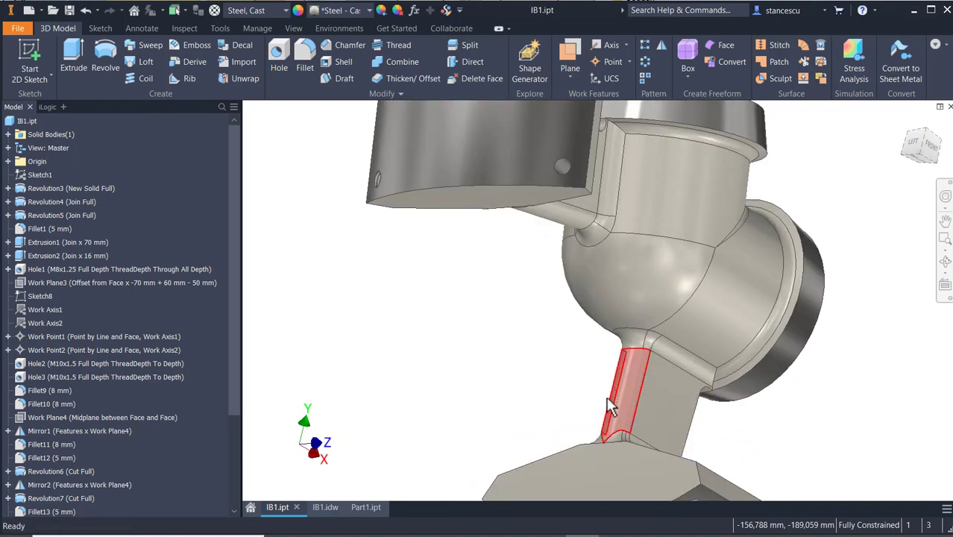
{"action": "middle_click_drag", "start_coordinate": [630, 408], "coordinate": [579, 400], "text": "shift"}
{"action": "scroll", "coordinate": [579, 400], "scroll_direction": "down", "scroll_amount": 3}
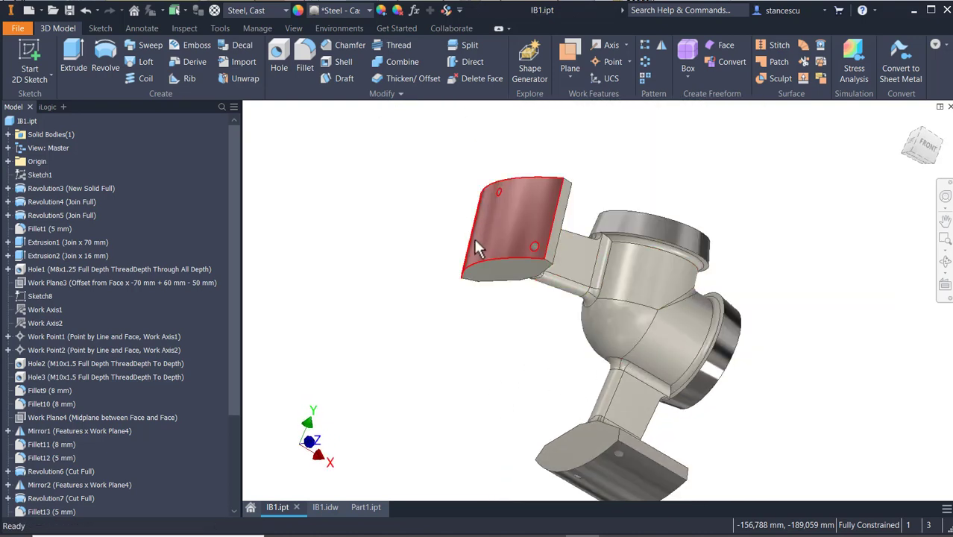
Step: Return to Part1.ipt, finish the rib sketch and extrude its profile symmetrically by 16 mm, joined to the body
{"action": "left_click", "coordinate": [363, 510]}
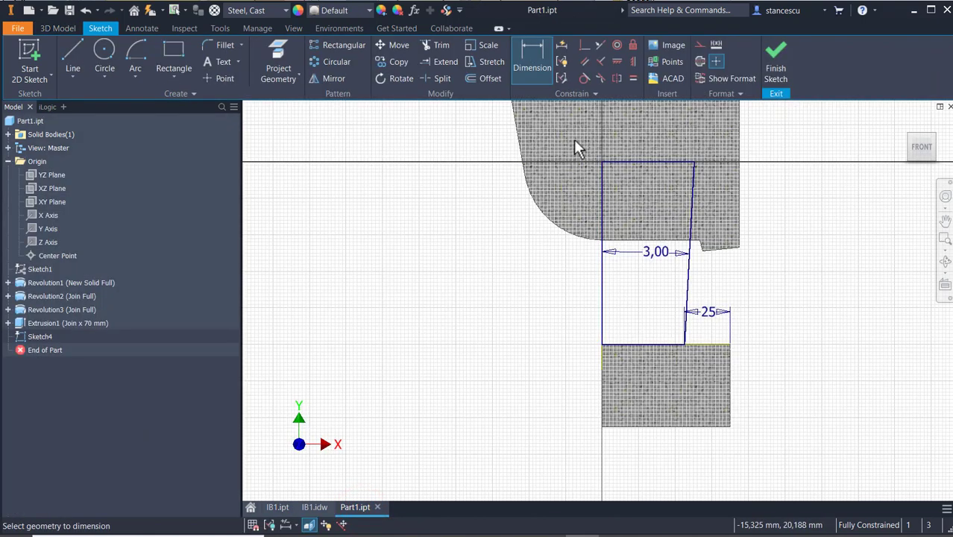
{"action": "left_click", "coordinate": [773, 61]}
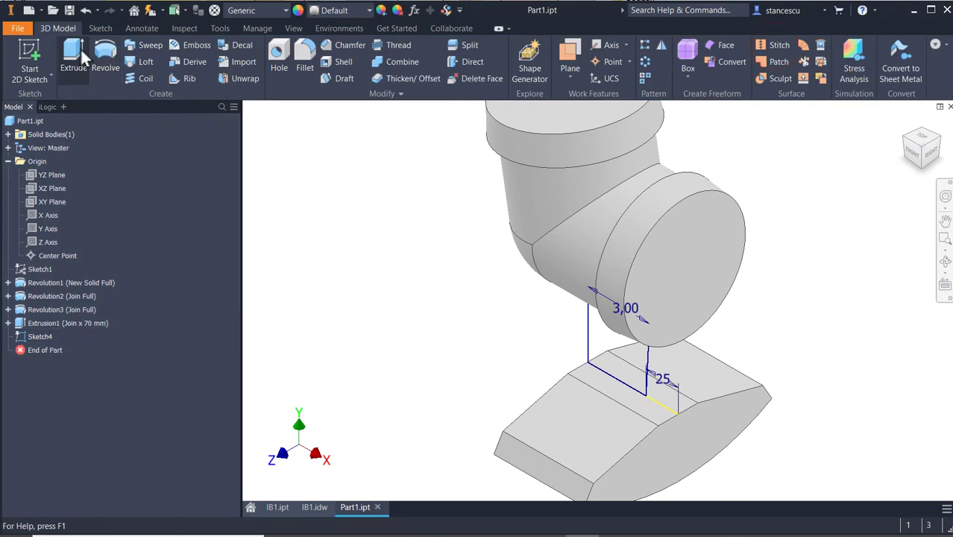
{"action": "left_click", "coordinate": [67, 59]}
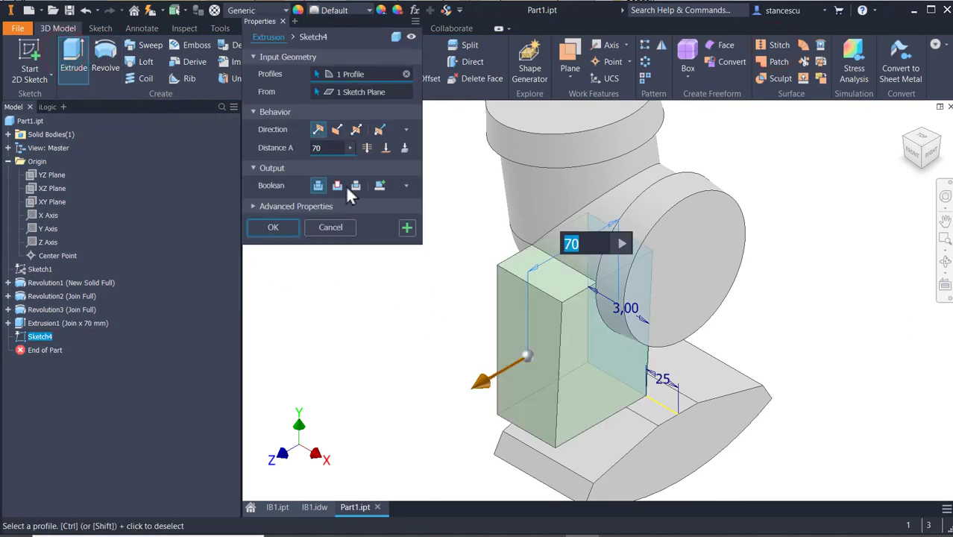
{"action": "left_click", "coordinate": [355, 129]}
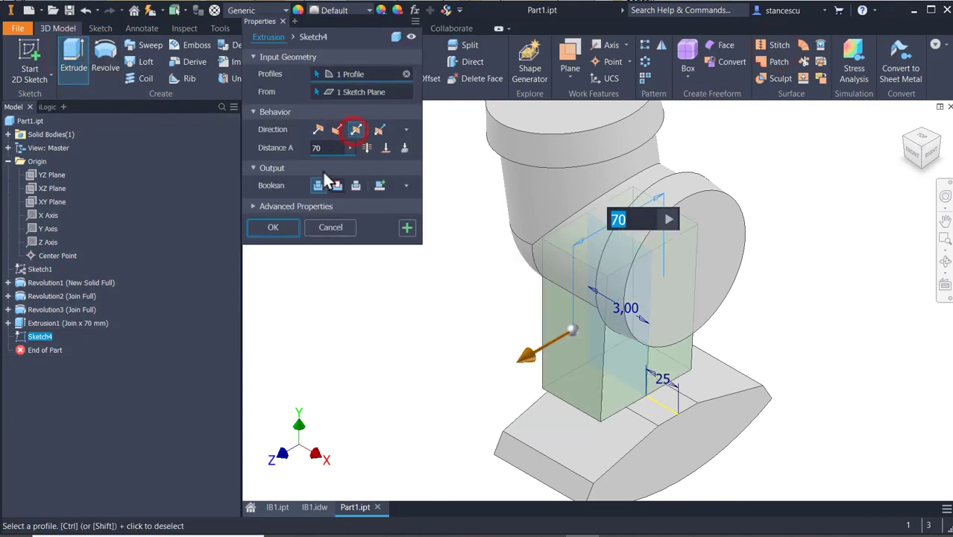
{"action": "left_click", "coordinate": [328, 147]}
{"action": "type", "text": "16"}
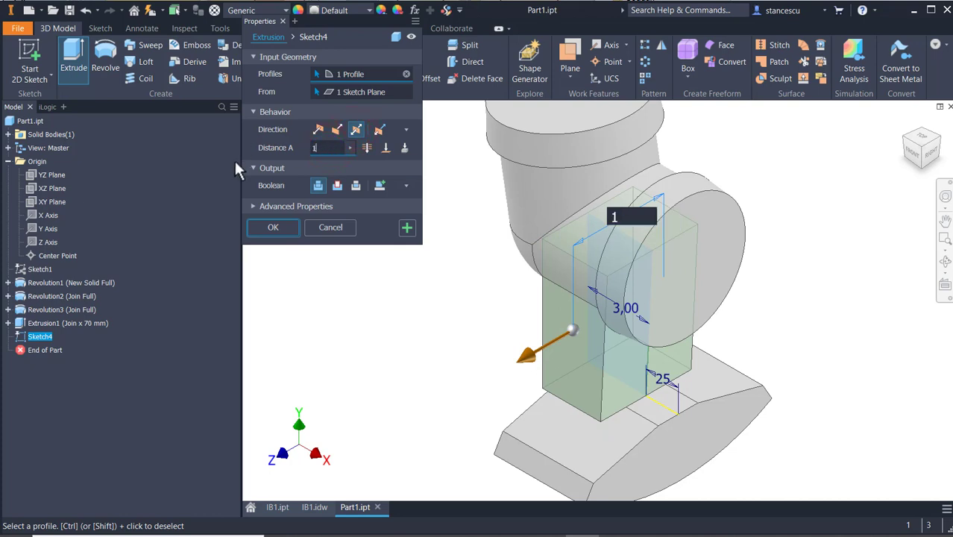
{"action": "left_click", "coordinate": [287, 227]}
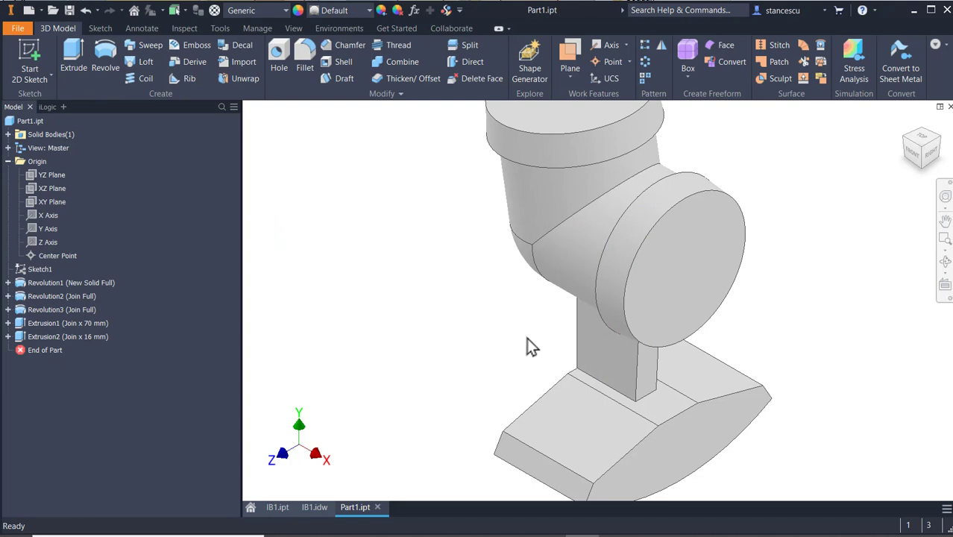
Step: Fillet the two long edges on the rib's narrow back side with a radius of 16/2 mm to fully round it
{"action": "middle_click_drag", "start_coordinate": [526, 337], "coordinate": [621, 331], "text": "shift"}
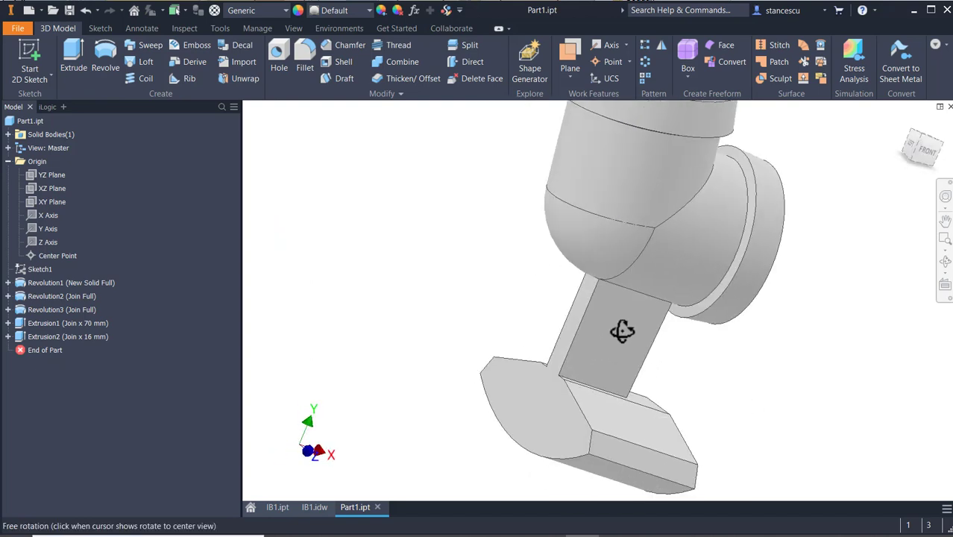
{"action": "left_click", "coordinate": [577, 326]}
{"action": "left_click", "coordinate": [589, 319]}
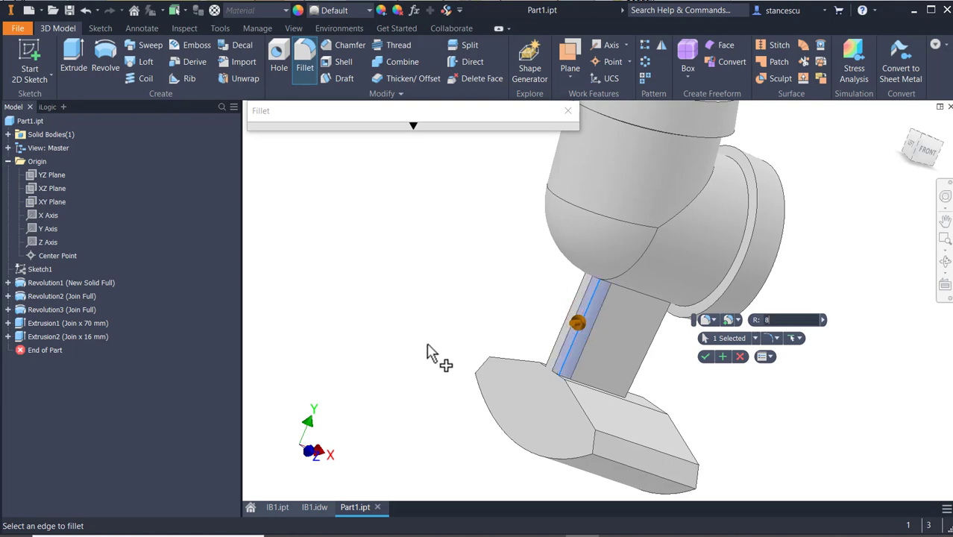
{"action": "key", "text": "BackSpace"}
{"action": "type", "text": "1"}
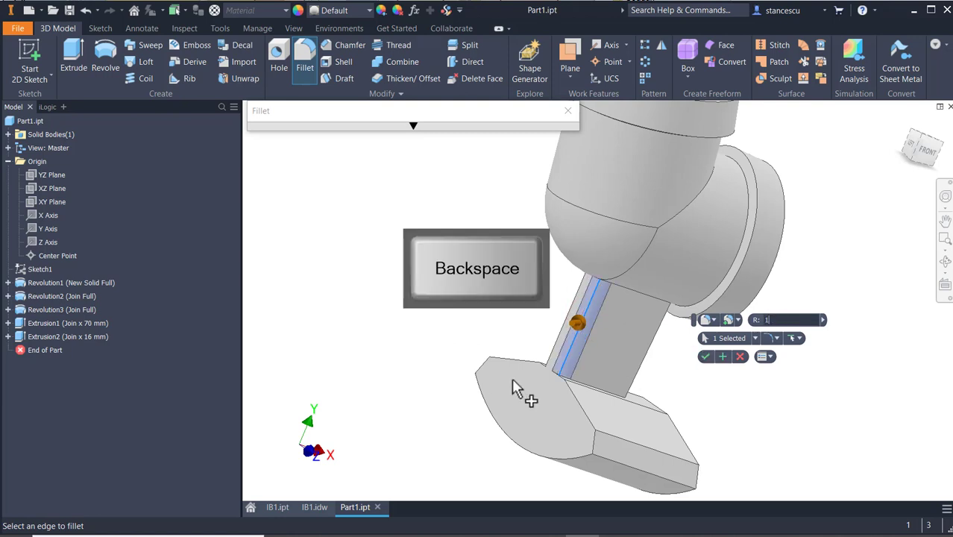
{"action": "type", "text": "6/2"}
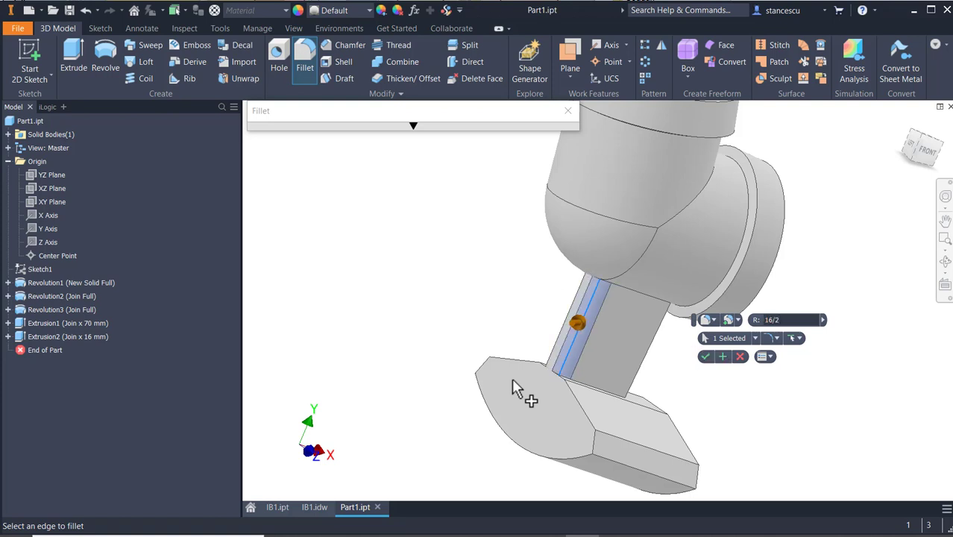
{"action": "middle_click_drag", "start_coordinate": [523, 317], "coordinate": [564, 325], "text": "shift"}
{"action": "left_click", "coordinate": [565, 312]}
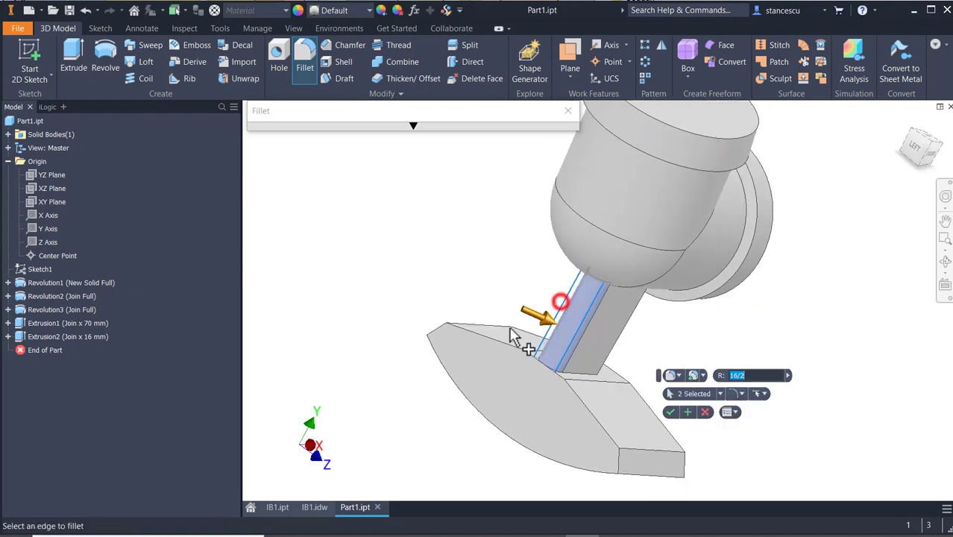
{"action": "mouse_move", "coordinate": [485, 351]}
{"action": "middle_mouse_down", "text": "shift"}
{"action": "mouse_move", "coordinate": [475, 377]}
{"action": "mouse_move", "coordinate": [500, 400]}
{"action": "mouse_move", "coordinate": [472, 333]}
{"action": "mouse_move", "coordinate": [446, 321]}
{"action": "mouse_move", "coordinate": [436, 337]}
{"action": "mouse_move", "coordinate": [408, 332]}
{"action": "mouse_move", "coordinate": [469, 324]}
{"action": "mouse_move", "coordinate": [480, 339]}
{"action": "middle_mouse_up", "text": "shift"}
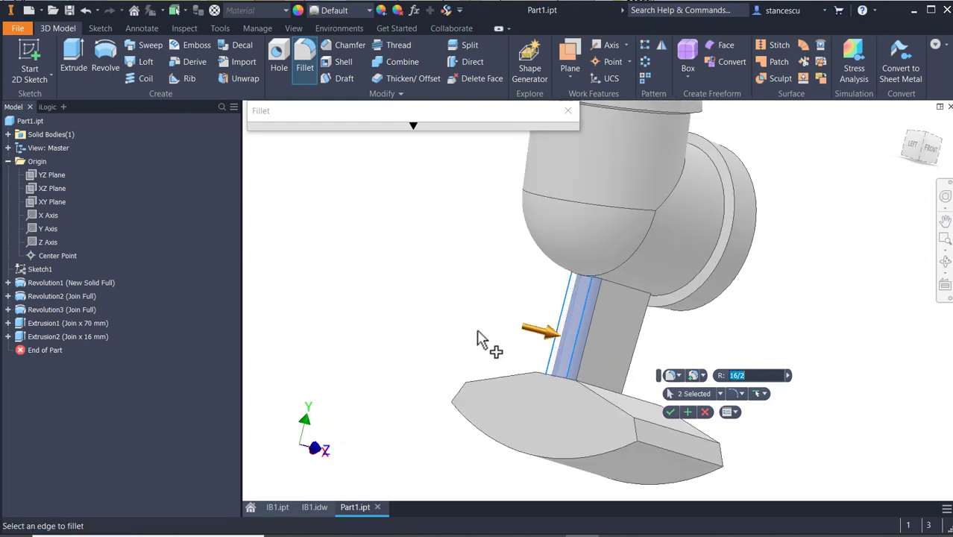
{"action": "left_click", "coordinate": [669, 412]}
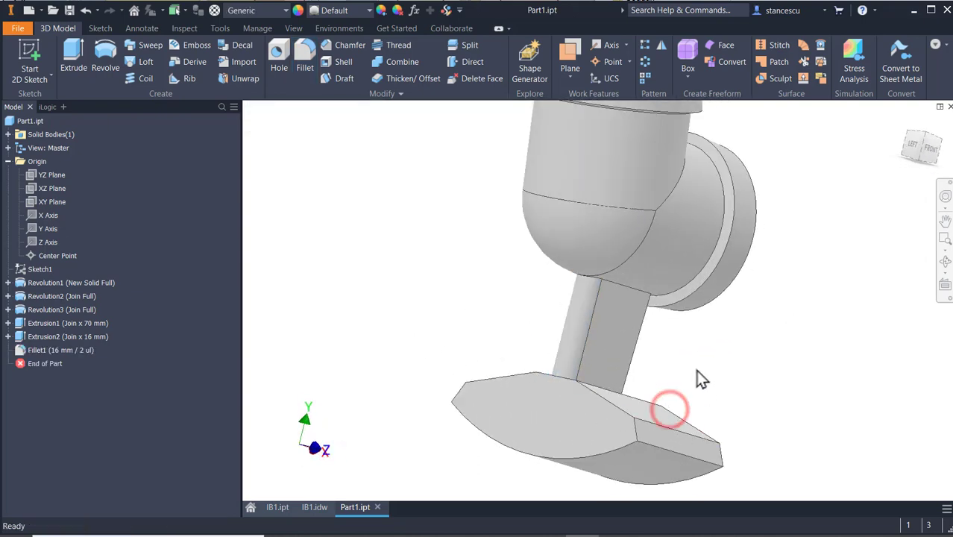
Step: Check IB1.idw for the fillet radii where the rib meets the foot and the elbow body
{"action": "middle_click_drag", "start_coordinate": [697, 378], "coordinate": [649, 355], "text": "shift"}
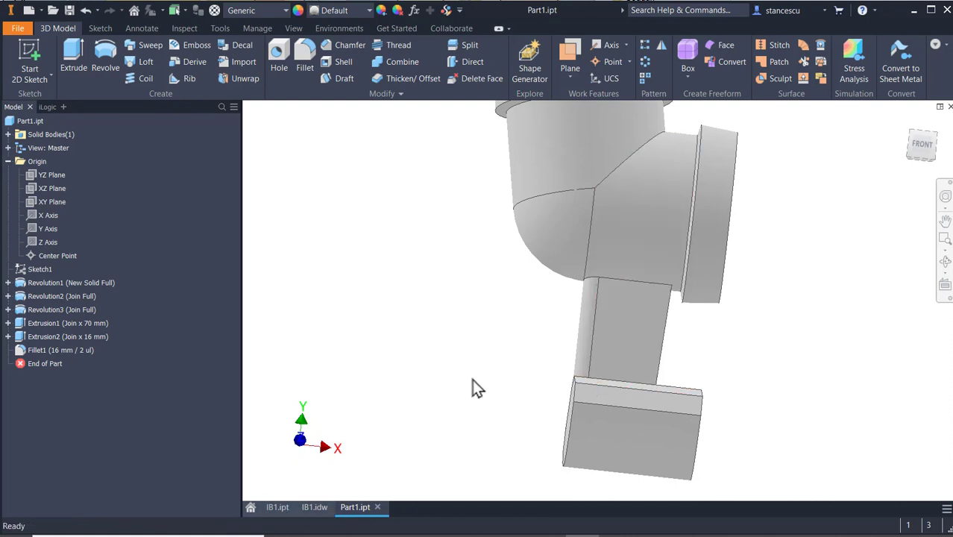
{"action": "middle_click_drag", "start_coordinate": [477, 388], "coordinate": [466, 421]}
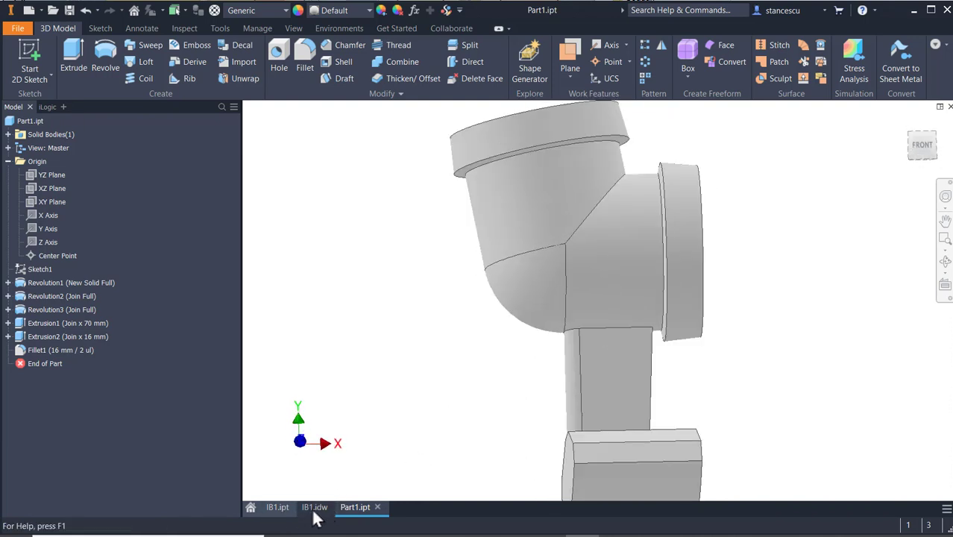
{"action": "left_click", "coordinate": [309, 509]}
{"action": "scroll", "coordinate": [499, 340], "scroll_direction": "down", "scroll_amount": 3}
{"action": "middle_click_drag", "start_coordinate": [513, 343], "coordinate": [610, 387]}
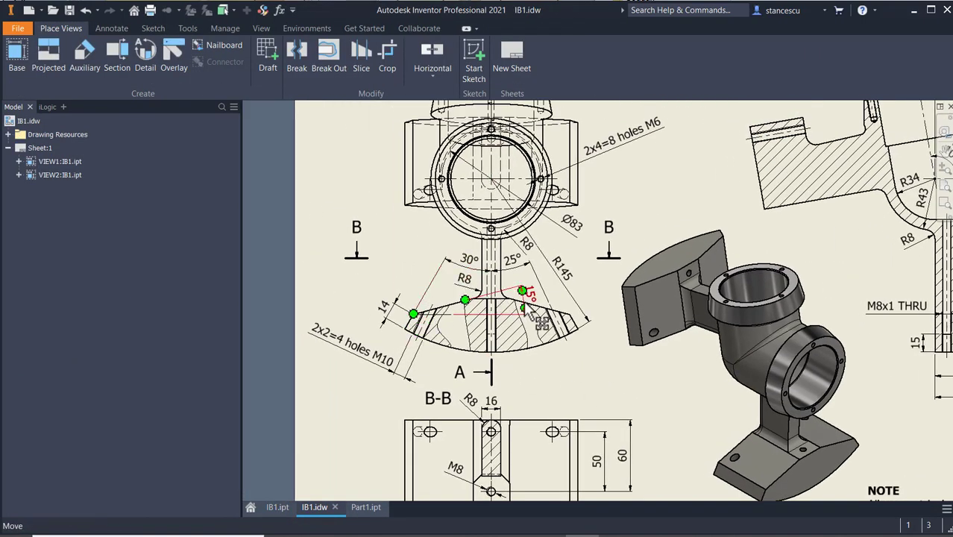
{"action": "middle_click_drag", "start_coordinate": [812, 309], "coordinate": [644, 322]}
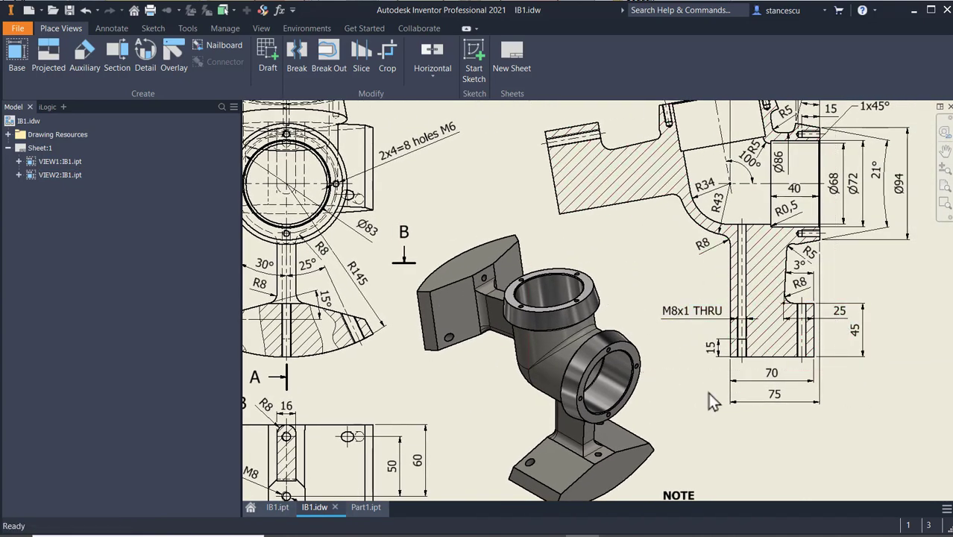
{"action": "middle_click_drag", "start_coordinate": [708, 393], "coordinate": [836, 272]}
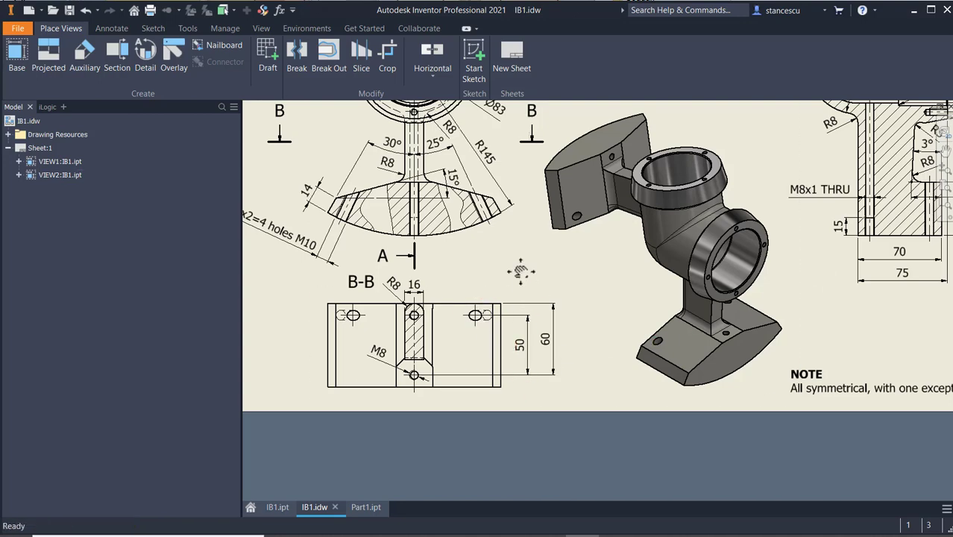
{"action": "mouse_move", "coordinate": [521, 272]}
{"action": "middle_mouse_down"}
{"action": "mouse_move", "coordinate": [481, 371]}
{"action": "mouse_move", "coordinate": [426, 362]}
{"action": "middle_mouse_up"}
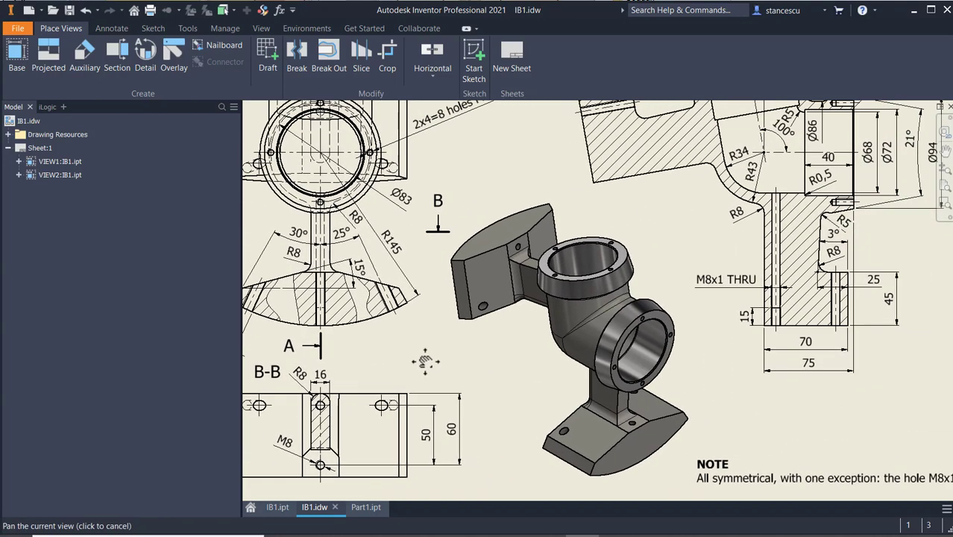
{"action": "left_click", "coordinate": [837, 223]}
{"action": "middle_click_drag", "start_coordinate": [811, 240], "coordinate": [796, 273]}
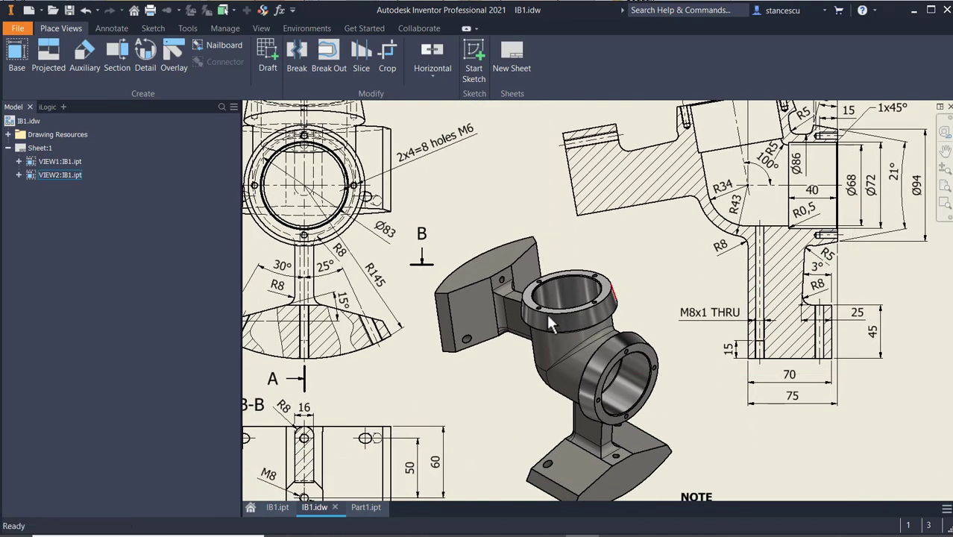
Step: Switch to Part1.ipt and fillet the edges where the rib meets the foot and the elbow body with an 8 mm radius
{"action": "left_click", "coordinate": [363, 509]}
{"action": "middle_click_drag", "start_coordinate": [540, 389], "coordinate": [536, 419], "text": "shift"}
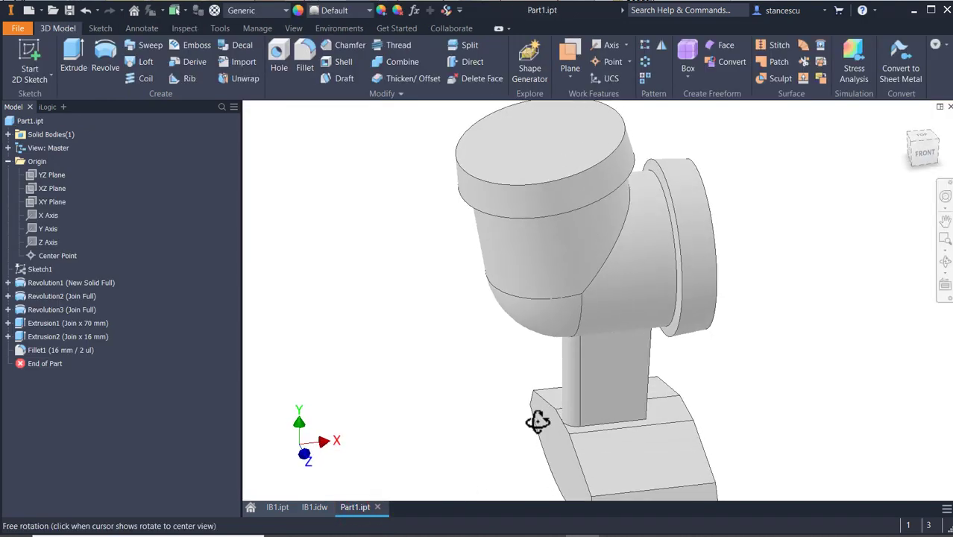
{"action": "left_click", "coordinate": [614, 418]}
{"action": "key", "text": "f"}
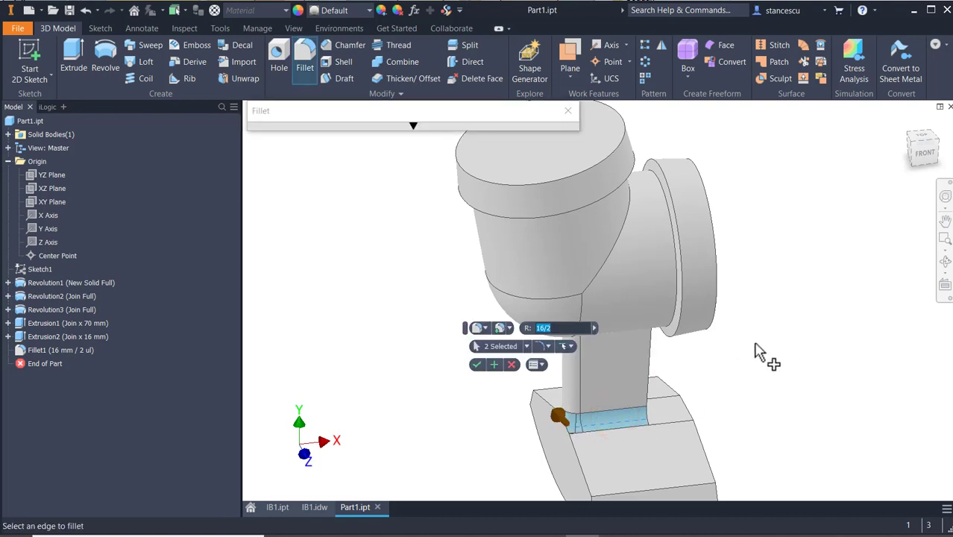
{"action": "middle_click_drag", "start_coordinate": [735, 410], "coordinate": [793, 400], "text": "shift"}
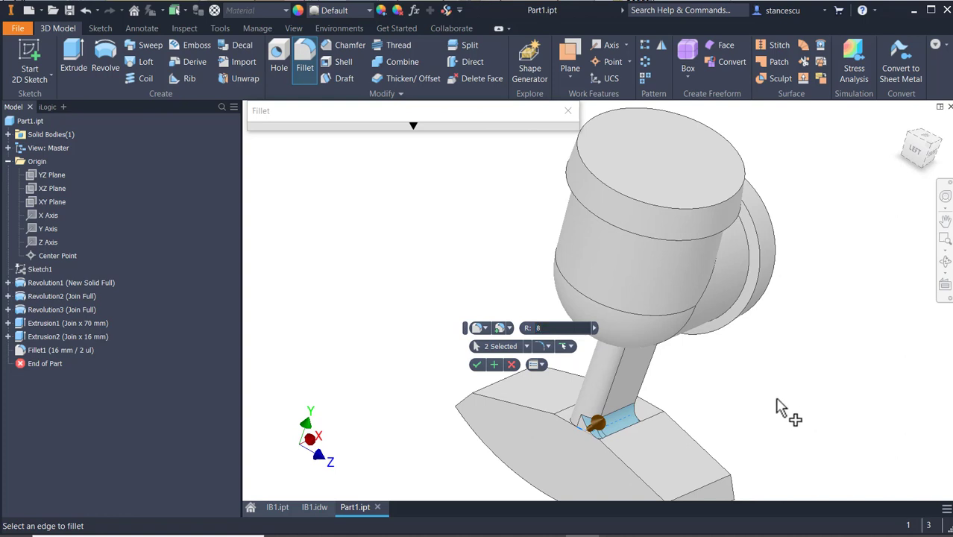
{"action": "middle_click_drag", "start_coordinate": [541, 415], "coordinate": [675, 388], "text": "shift"}
{"action": "left_click", "coordinate": [601, 431]}
{"action": "left_click", "coordinate": [591, 414]}
{"action": "left_click", "coordinate": [699, 363]}
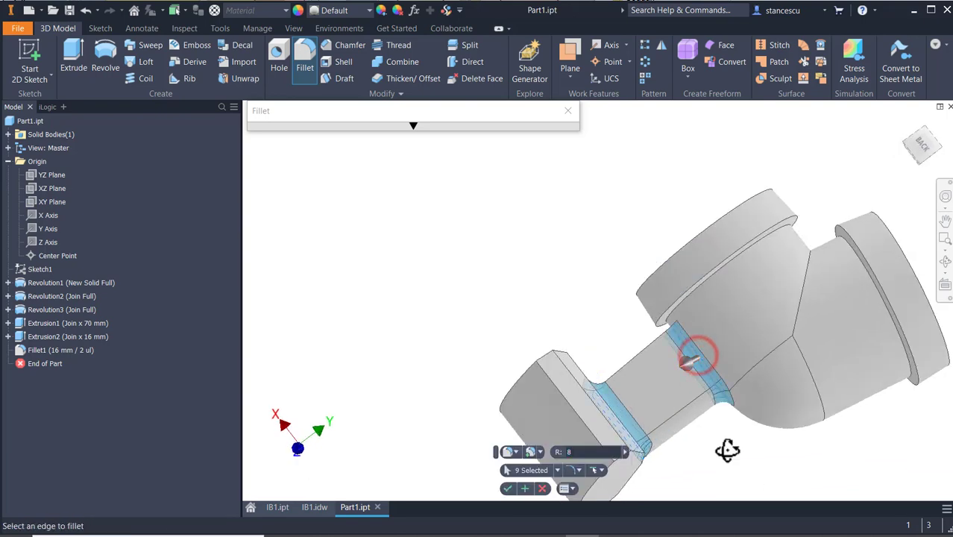
{"action": "middle_click_drag", "start_coordinate": [725, 449], "coordinate": [480, 401], "text": "shift"}
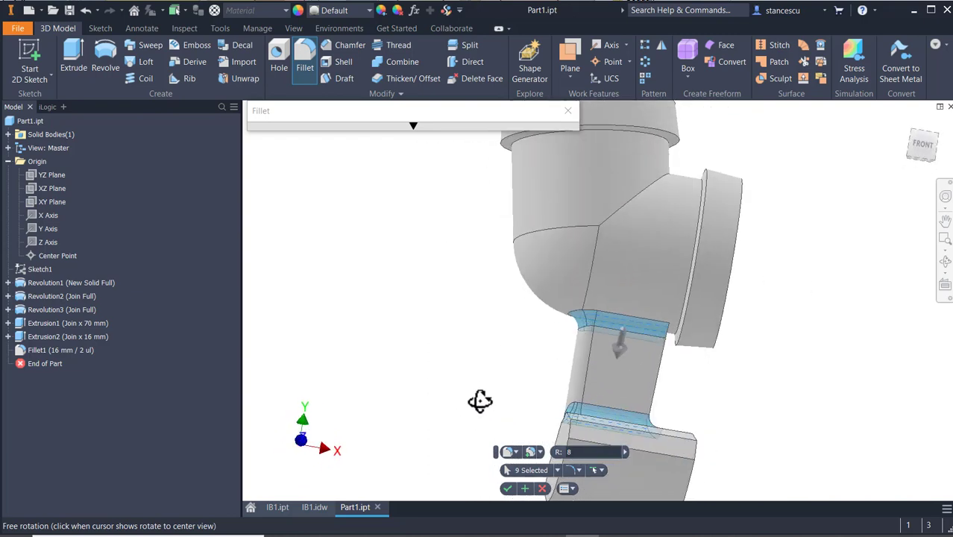
{"action": "left_click", "coordinate": [525, 489]}
Step: Try a 5 mm fillet on the rib's short edge at the elbow body beside the collar, and restore the home view
{"action": "middle_click_drag", "start_coordinate": [527, 494], "coordinate": [682, 377], "text": "shift"}
{"action": "scroll", "coordinate": [683, 381], "scroll_direction": "down", "scroll_amount": 2}
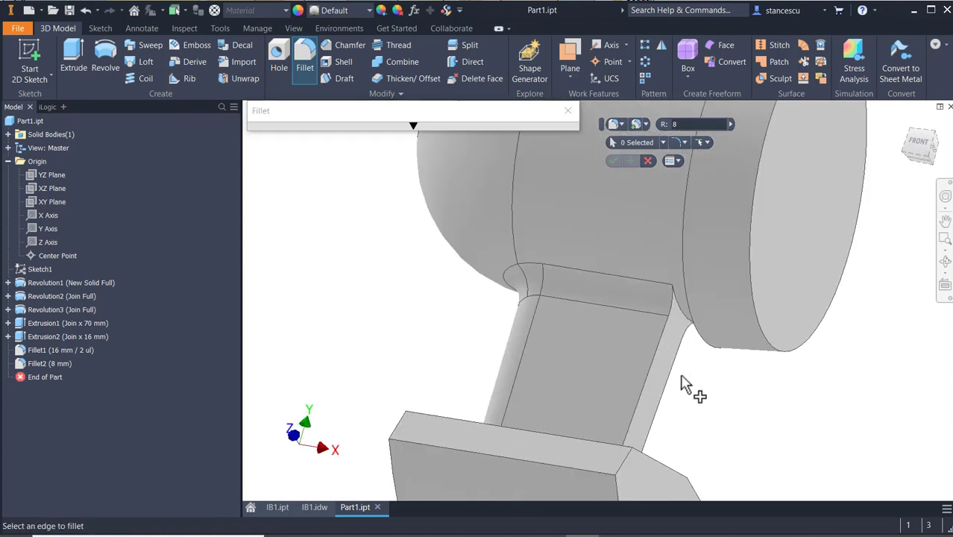
{"action": "left_click", "coordinate": [691, 325]}
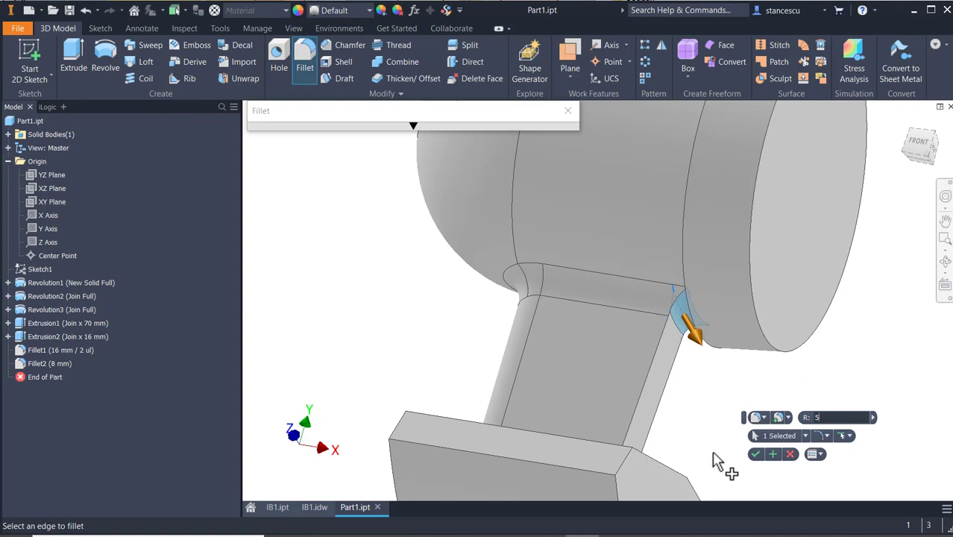
{"action": "left_click", "coordinate": [755, 455]}
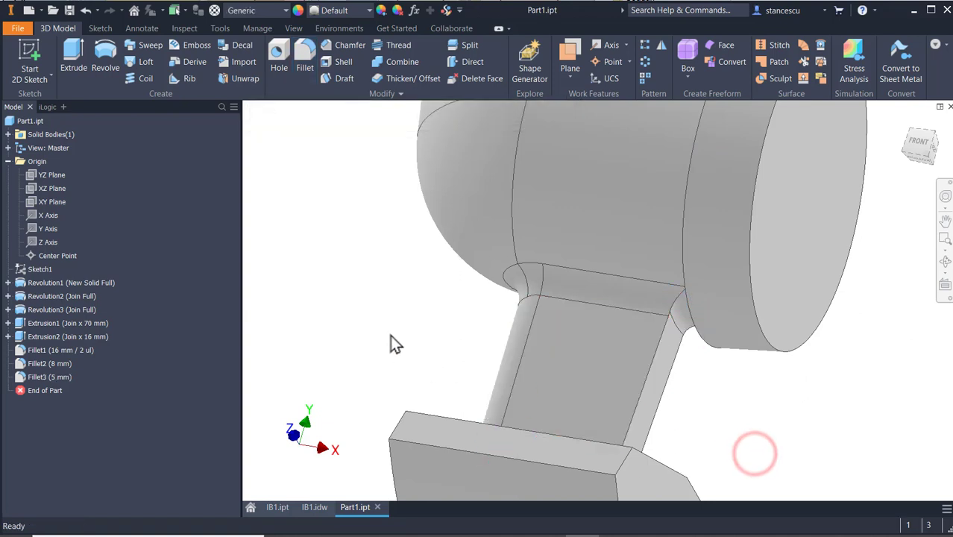
{"action": "key", "text": "F6"}
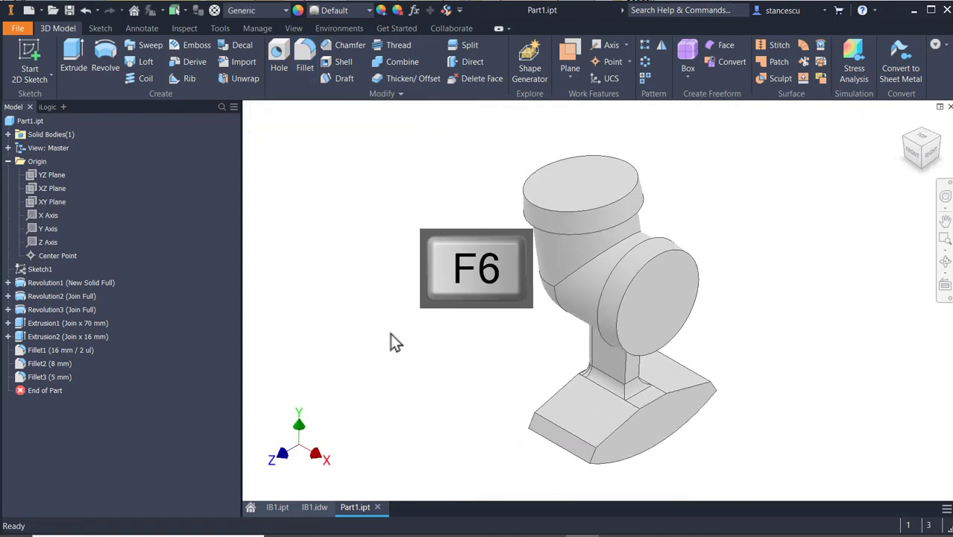
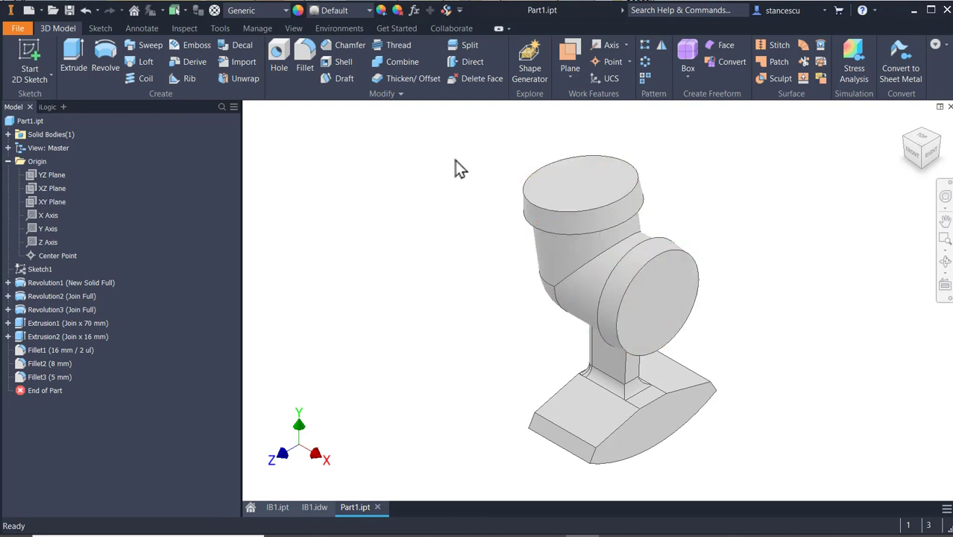
Step: Create a midplane work plane between the end faces of the elbow's two collars
{"action": "left_click", "coordinate": [570, 49]}
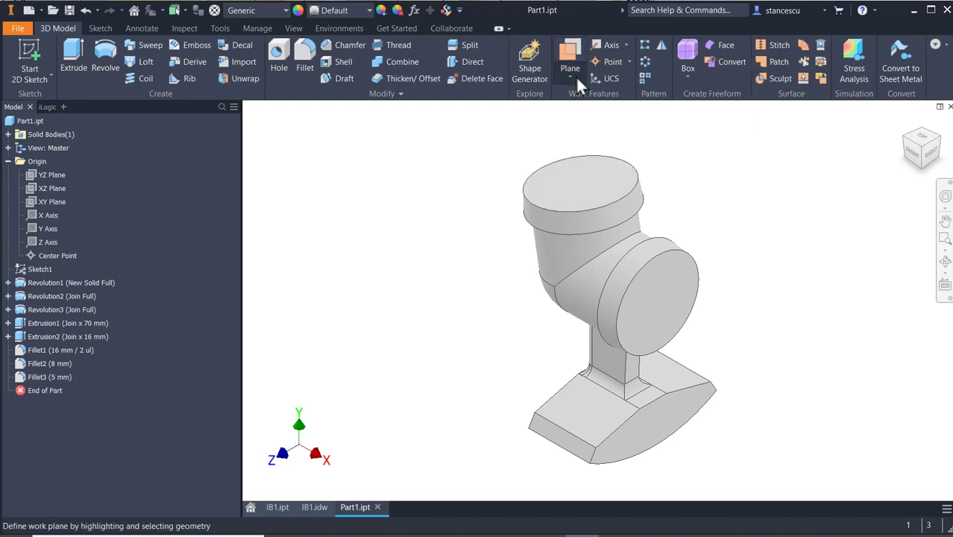
{"action": "left_click", "coordinate": [571, 74]}
{"action": "left_click", "coordinate": [608, 186]}
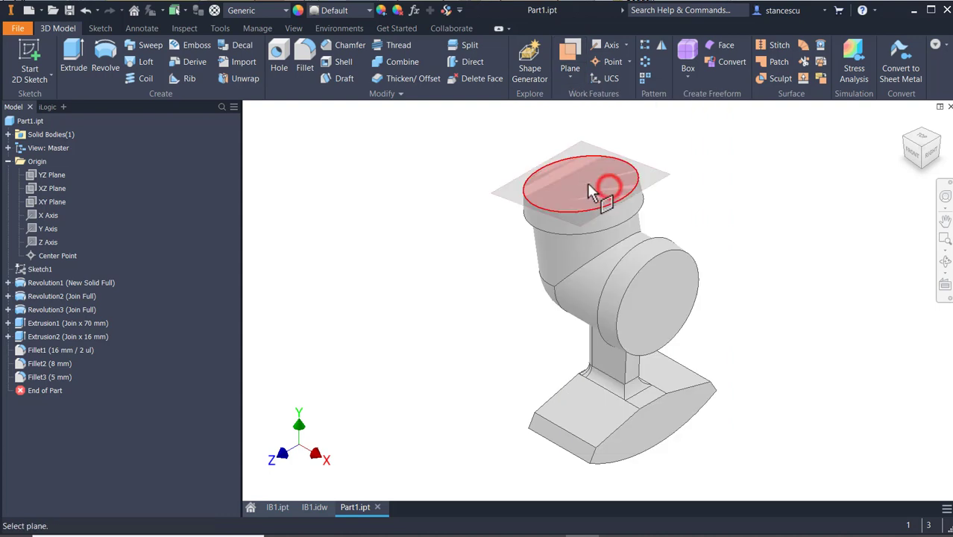
{"action": "left_click", "coordinate": [581, 183]}
{"action": "left_click", "coordinate": [648, 293]}
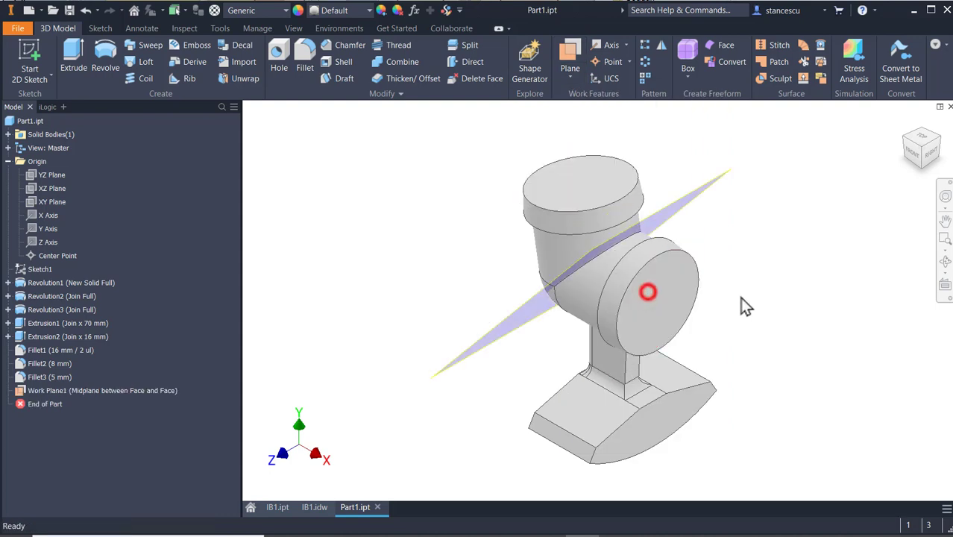
Step: Mirror the foot and rib extrusions together with the 16/2 mm and 8 mm fillets about the midplane work plane
{"action": "left_click", "coordinate": [662, 47]}
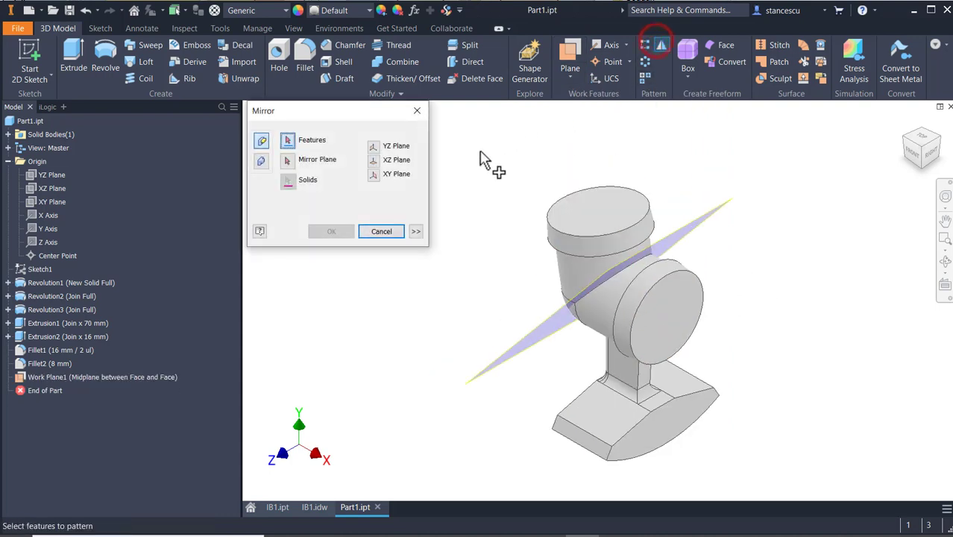
{"action": "left_click", "coordinate": [31, 325]}
{"action": "left_click", "coordinate": [36, 337]}
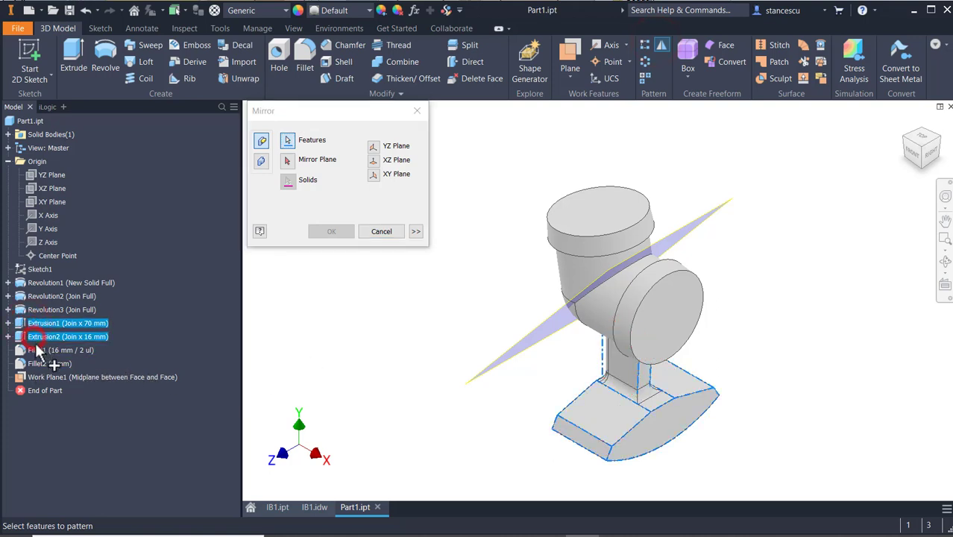
{"action": "left_click", "coordinate": [38, 363]}
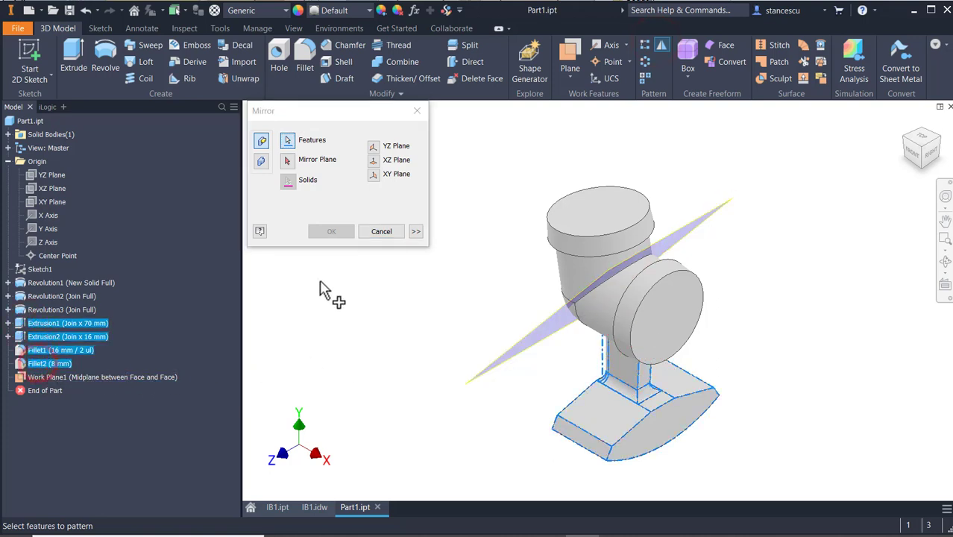
{"action": "left_click", "coordinate": [291, 165]}
{"action": "left_click", "coordinate": [505, 353]}
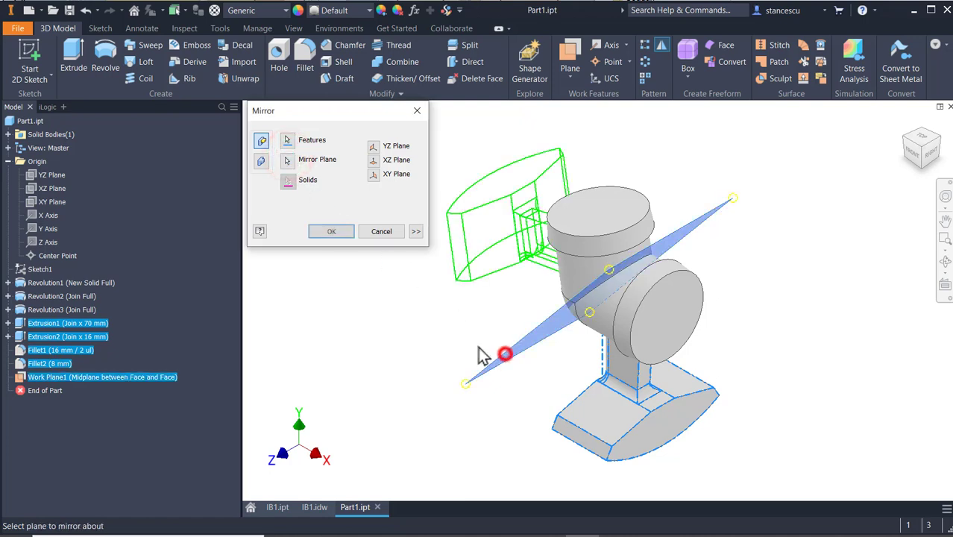
{"action": "left_click", "coordinate": [330, 229]}
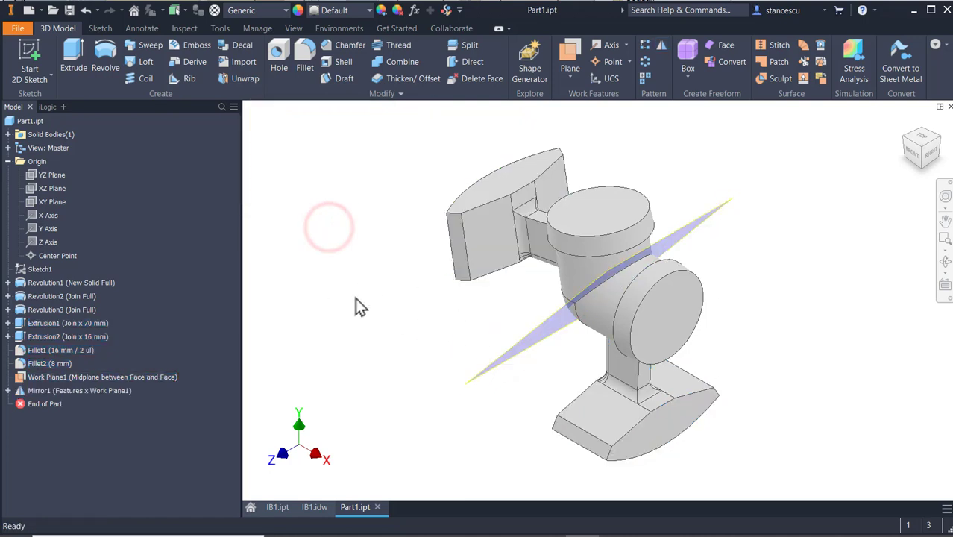
Step: Hide the midplane work plane between the two elbow branches
{"action": "middle_click_drag", "start_coordinate": [388, 308], "coordinate": [422, 304], "text": "shift"}
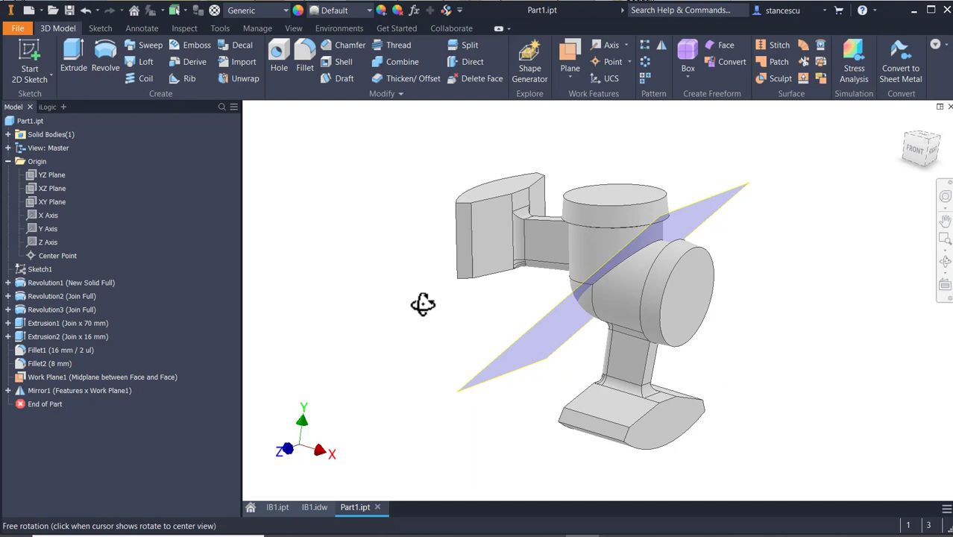
{"action": "right_click", "coordinate": [507, 350]}
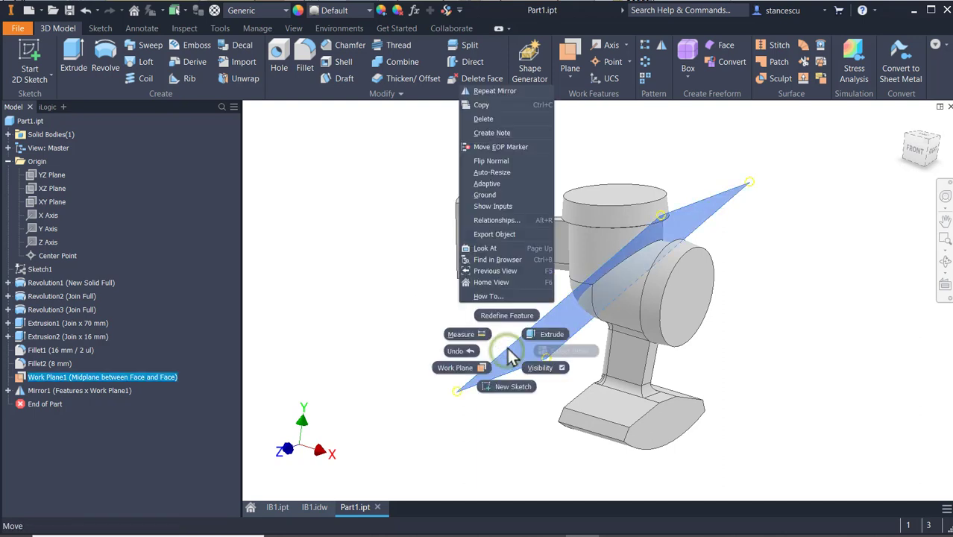
{"action": "left_click", "coordinate": [541, 368]}
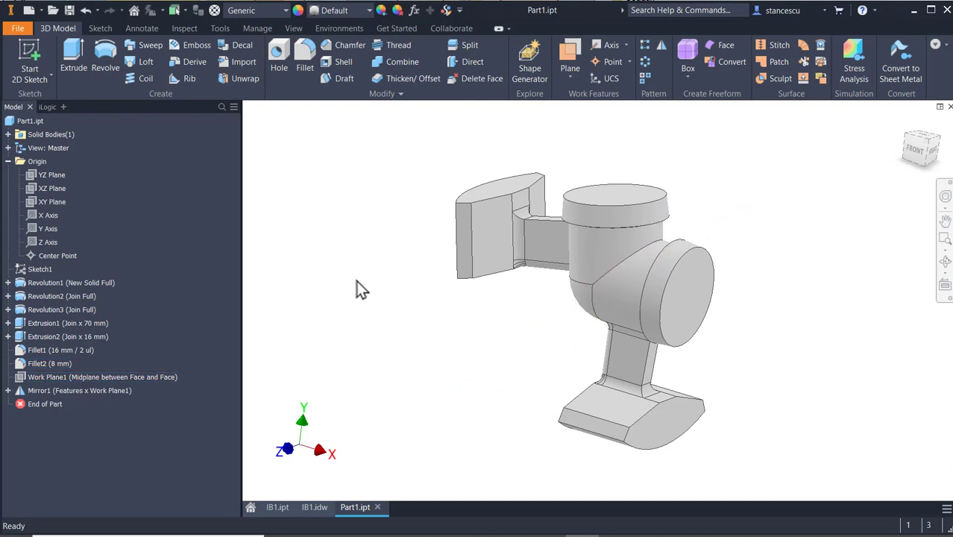
Step: Fillet the short collar-side edge of both ribs where they meet the elbow body with a 5 mm radius
{"action": "middle_click_drag", "start_coordinate": [357, 289], "coordinate": [395, 263], "text": "shift"}
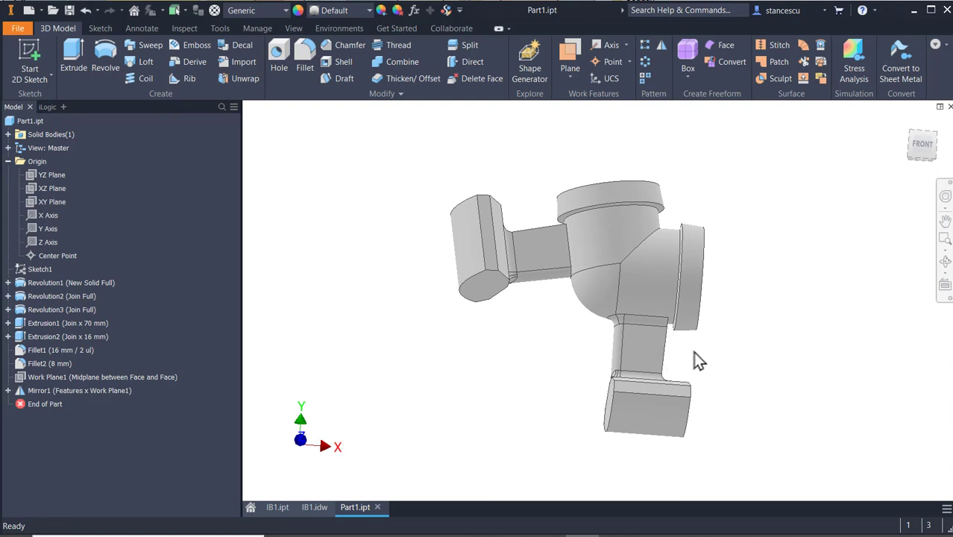
{"action": "scroll", "coordinate": [693, 360], "scroll_direction": "up", "scroll_amount": 5}
{"action": "middle_click_drag", "start_coordinate": [695, 357], "coordinate": [643, 293], "text": "shift"}
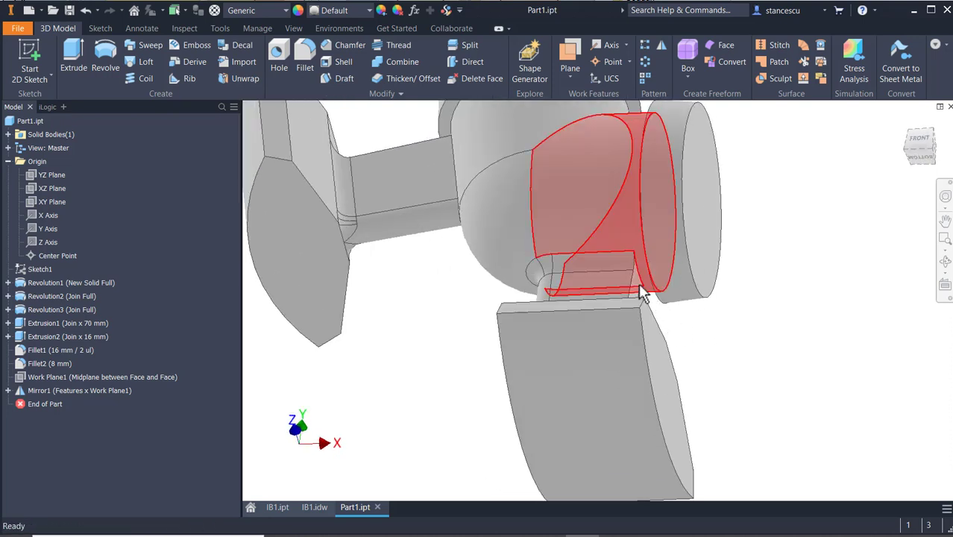
{"action": "left_click", "coordinate": [640, 277]}
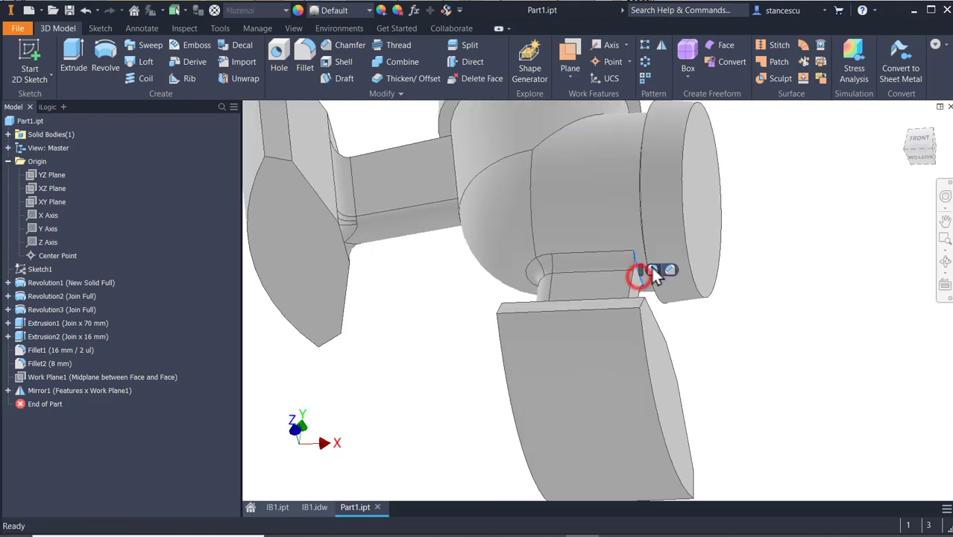
{"action": "left_click", "coordinate": [651, 268]}
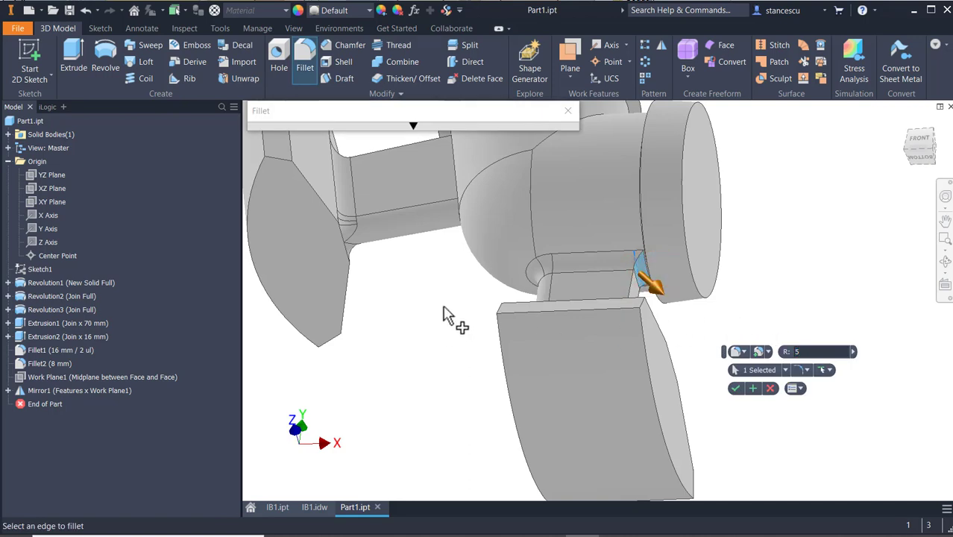
{"action": "middle_click_drag", "start_coordinate": [444, 313], "coordinate": [436, 294], "text": "shift"}
{"action": "scroll", "coordinate": [451, 347], "scroll_direction": "up", "scroll_amount": 2}
{"action": "scroll", "coordinate": [447, 276], "scroll_direction": "down", "scroll_amount": 3}
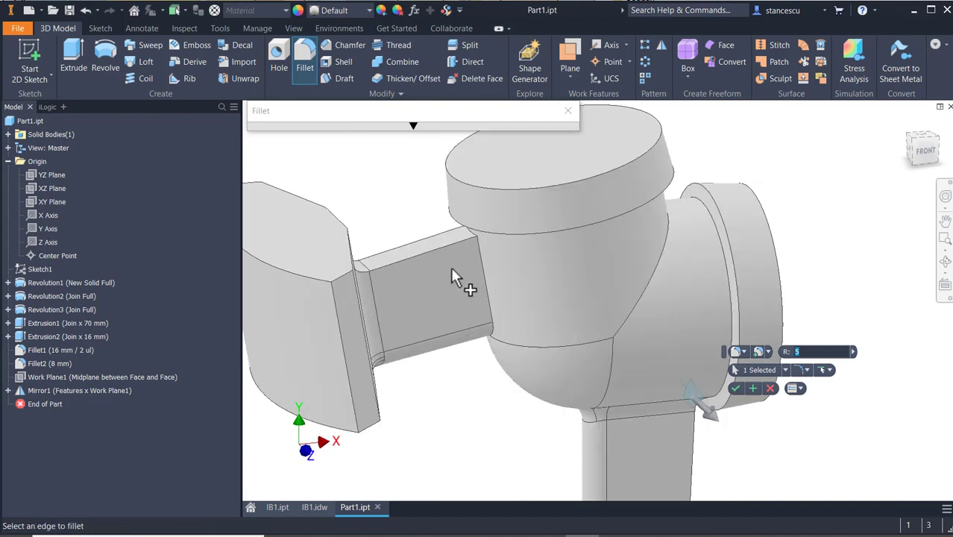
{"action": "scroll", "coordinate": [477, 246], "scroll_direction": "down", "scroll_amount": 2}
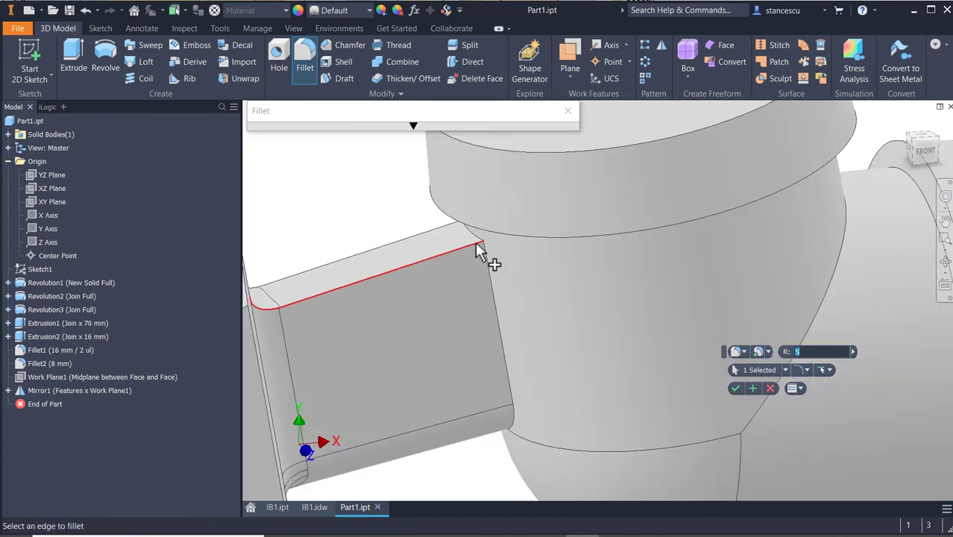
{"action": "left_click", "coordinate": [477, 246]}
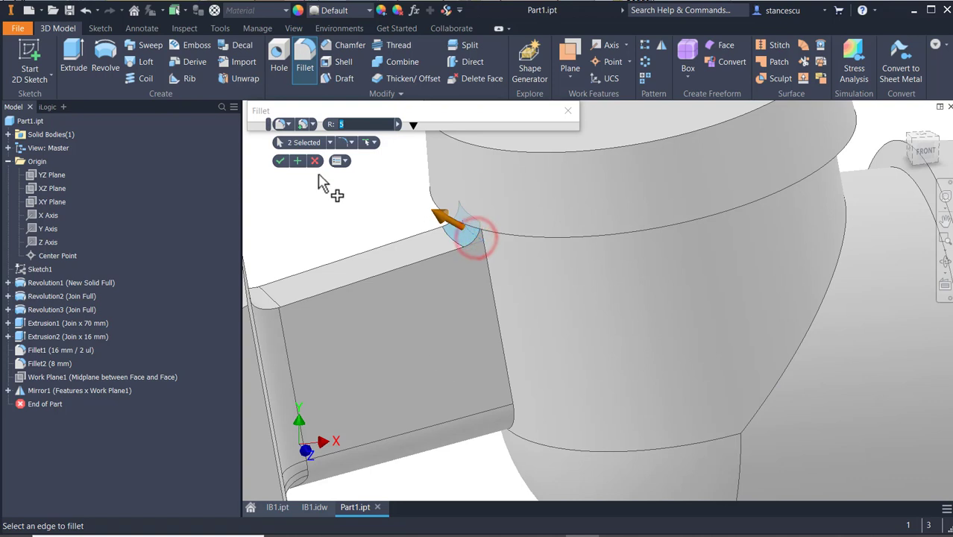
{"action": "left_click", "coordinate": [281, 162]}
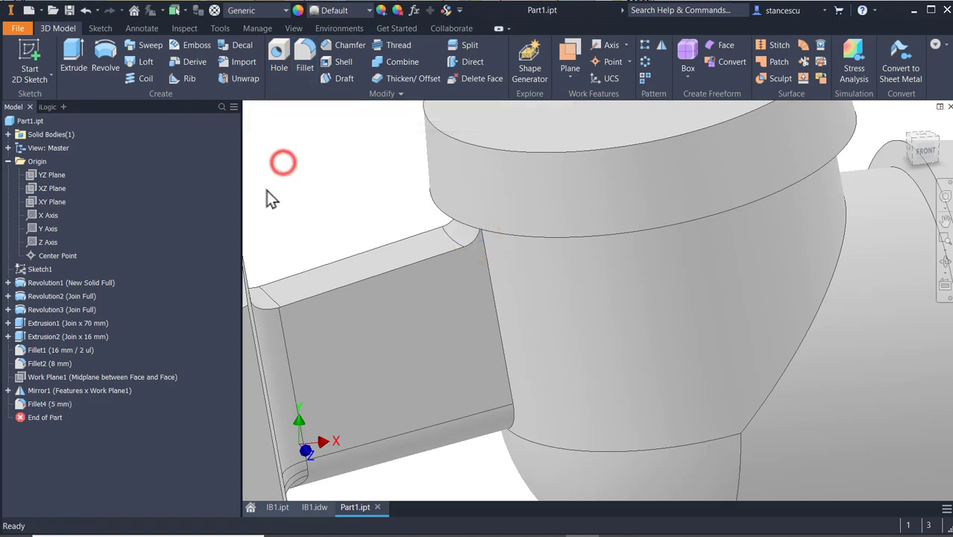
Step: Fillet the inner edges of both collars and the seam between the two elbow branches with a 5 mm radius
{"action": "middle_click_drag", "start_coordinate": [366, 266], "coordinate": [367, 231], "text": "shift"}
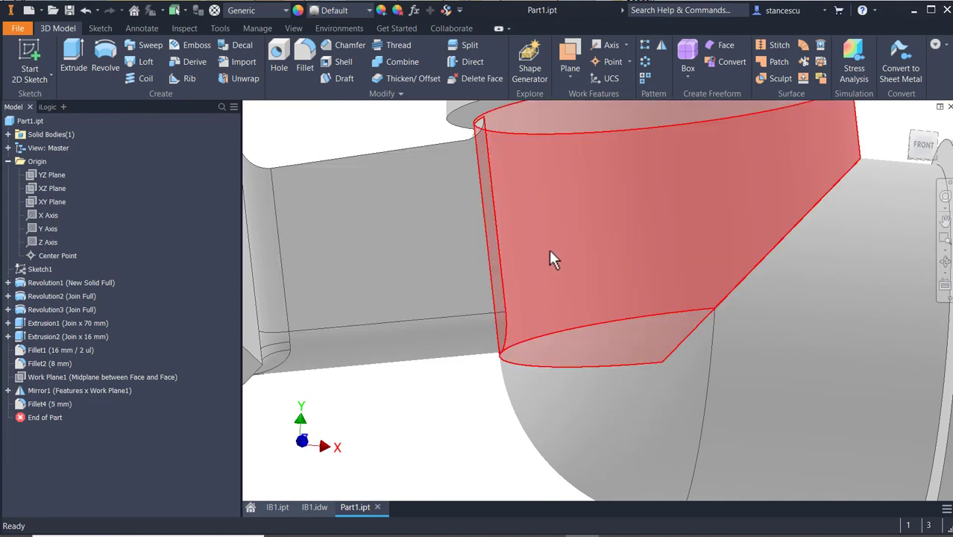
{"action": "middle_click_drag", "start_coordinate": [548, 259], "coordinate": [530, 326]}
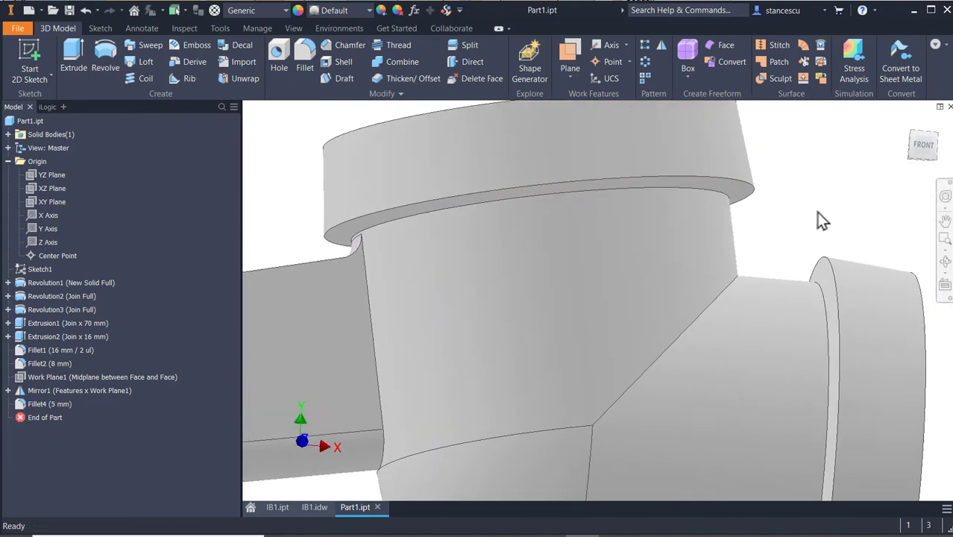
{"action": "left_click", "coordinate": [665, 187]}
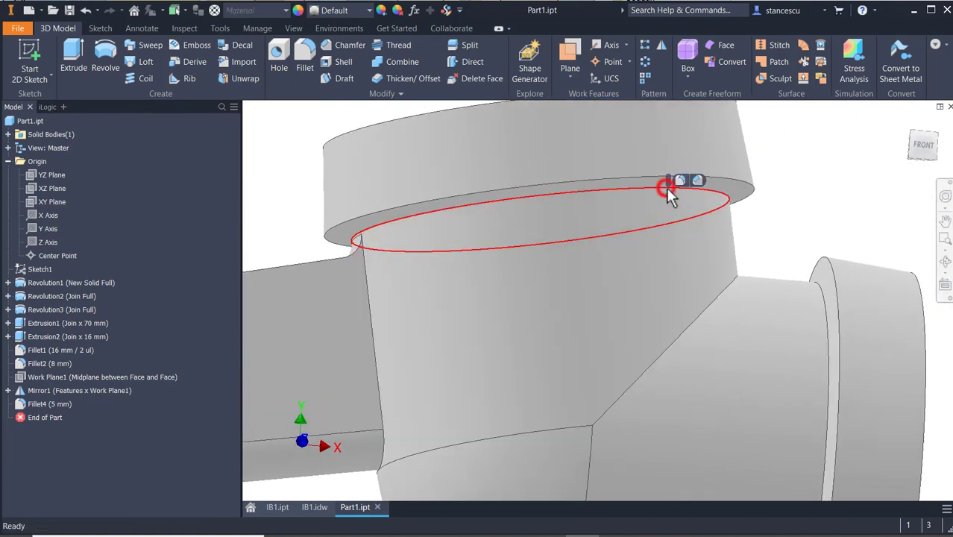
{"action": "left_click", "coordinate": [678, 181]}
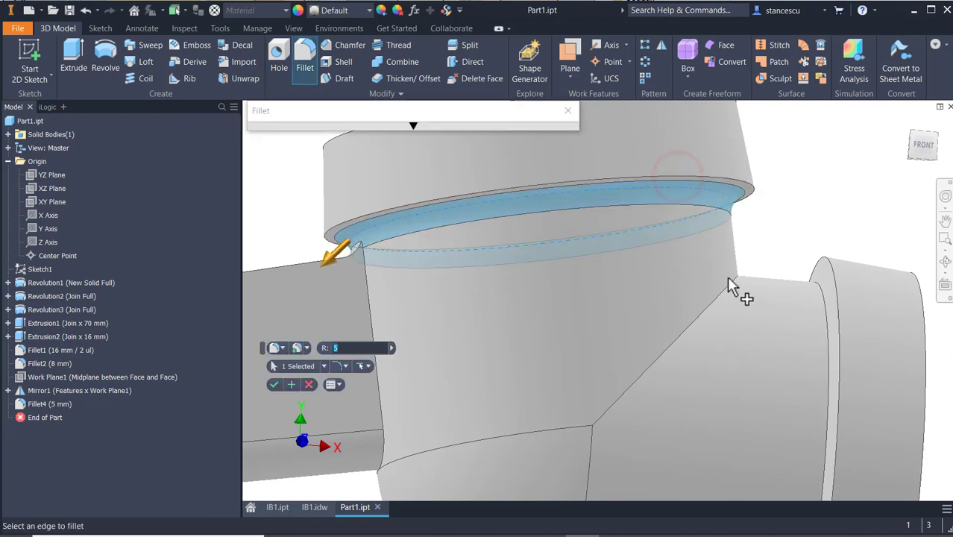
{"action": "left_click", "coordinate": [726, 295]}
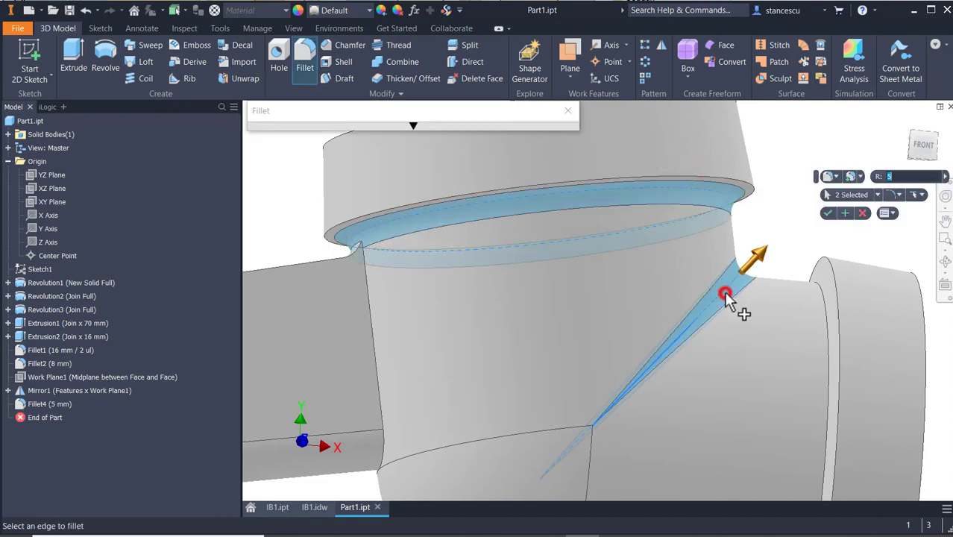
{"action": "left_click", "coordinate": [823, 315]}
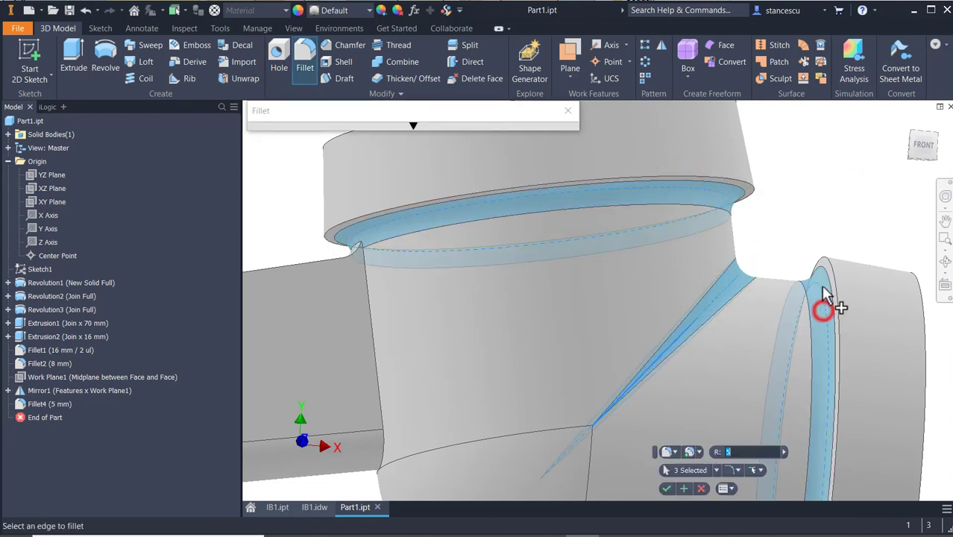
{"action": "left_click", "coordinate": [665, 489]}
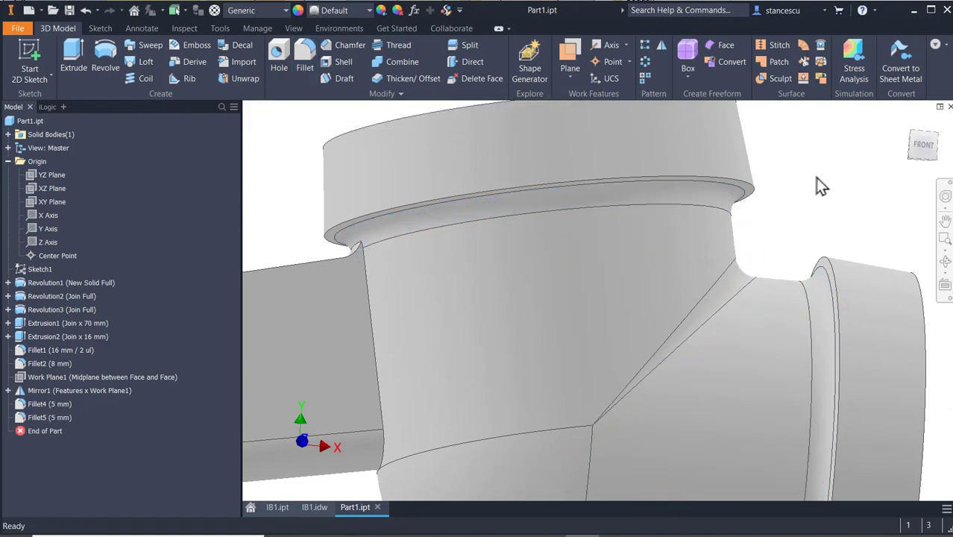
{"action": "key", "text": "F6"}
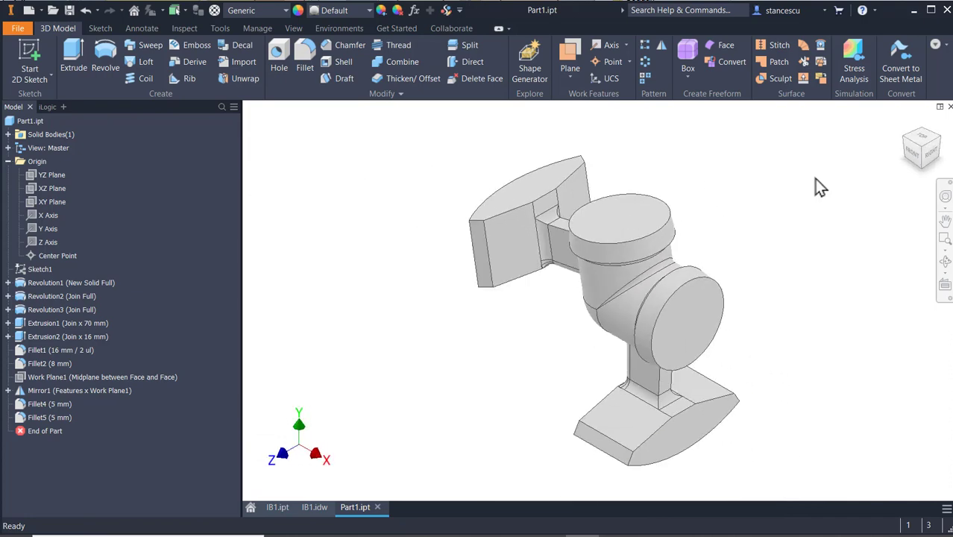
Step: Examine the bore depth and diameter dimensions in the section view of the IB1.idw drawing
{"action": "left_click", "coordinate": [314, 507]}
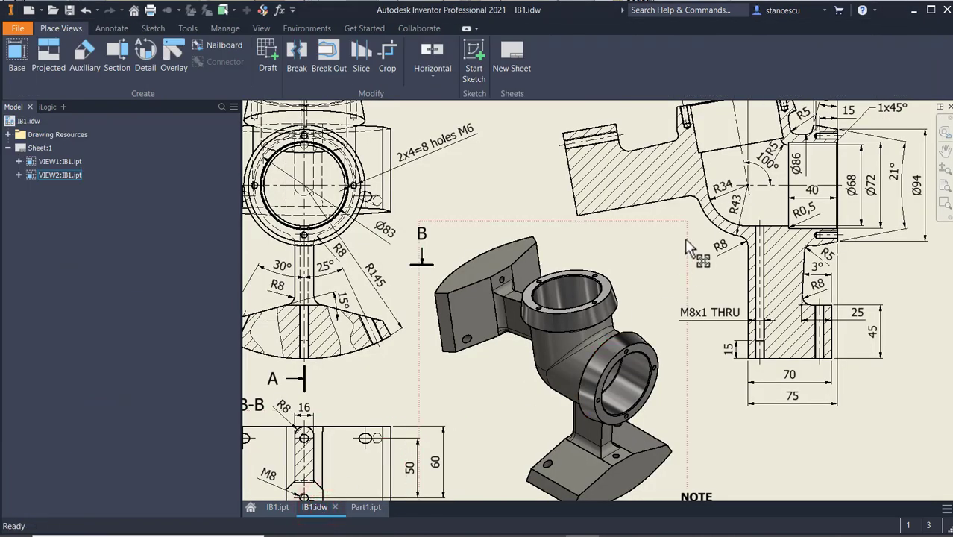
{"action": "middle_click_drag", "start_coordinate": [696, 252], "coordinate": [662, 297]}
{"action": "scroll", "coordinate": [717, 190], "scroll_direction": "up", "scroll_amount": 3}
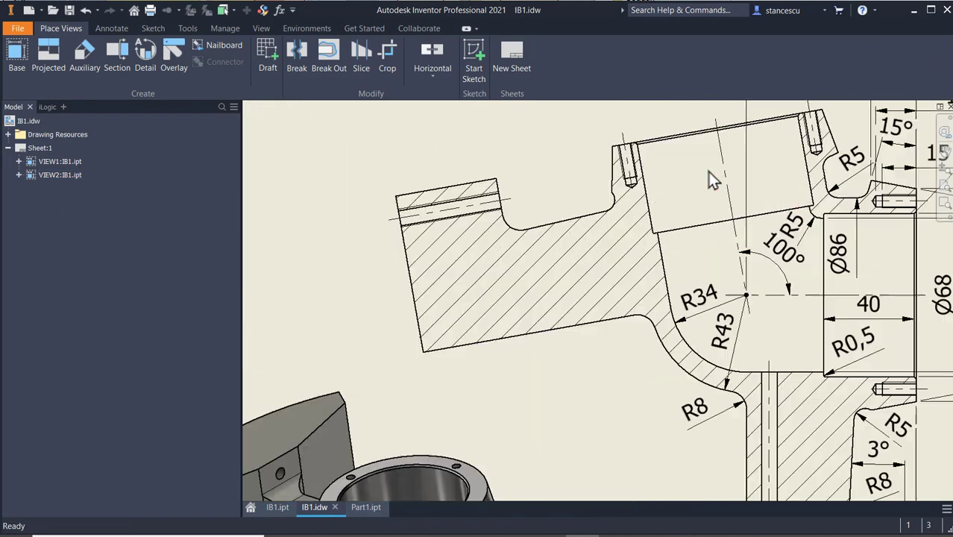
{"action": "middle_click_drag", "start_coordinate": [738, 262], "coordinate": [602, 267]}
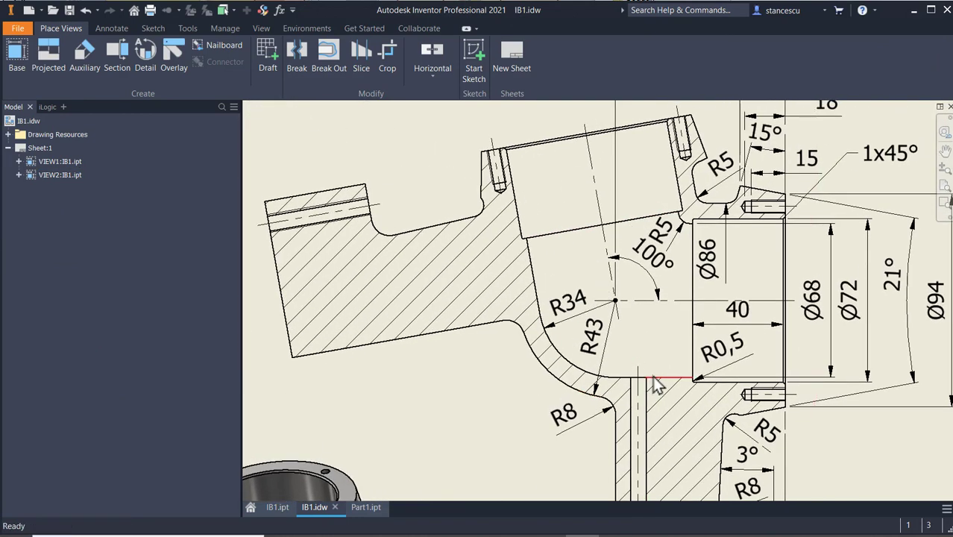
{"action": "left_click", "coordinate": [751, 318]}
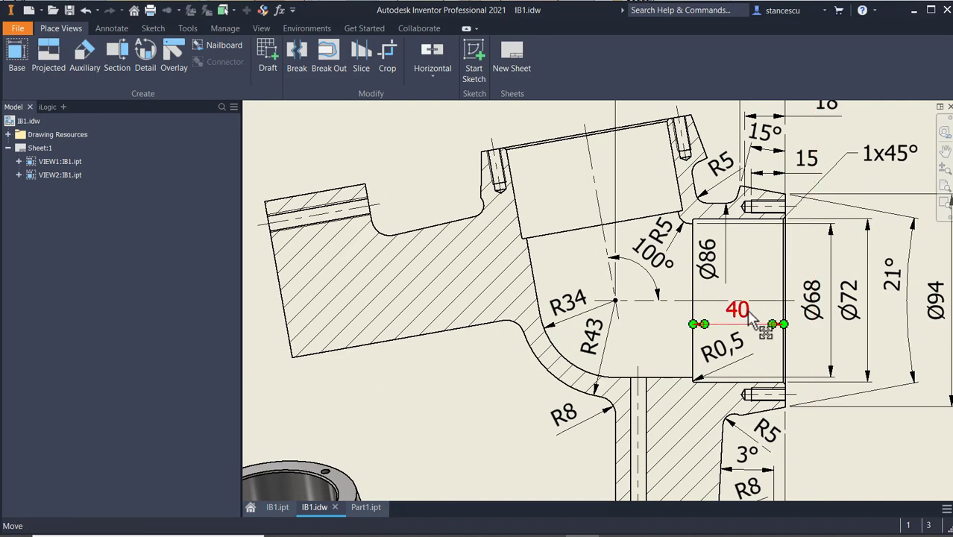
{"action": "key", "text": "Escape"}
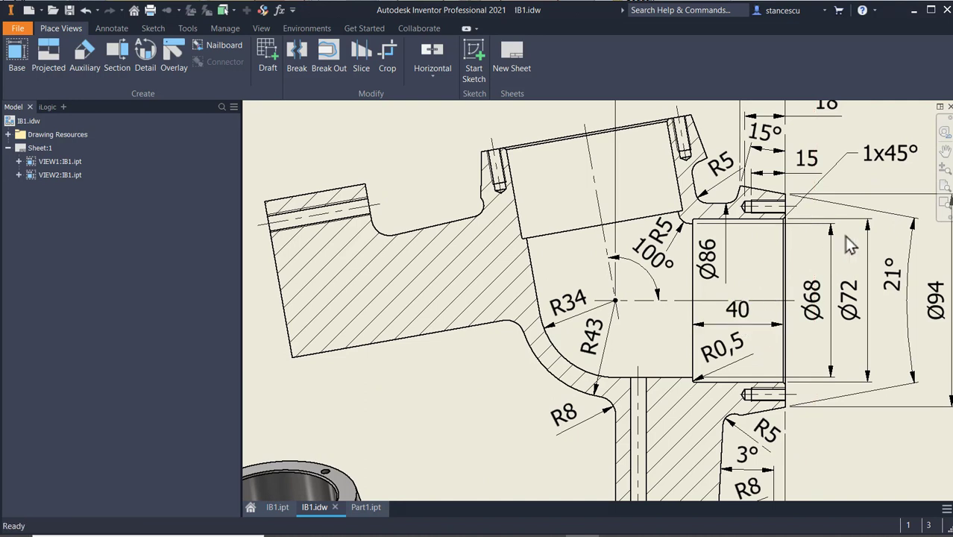
{"action": "left_click", "coordinate": [849, 302]}
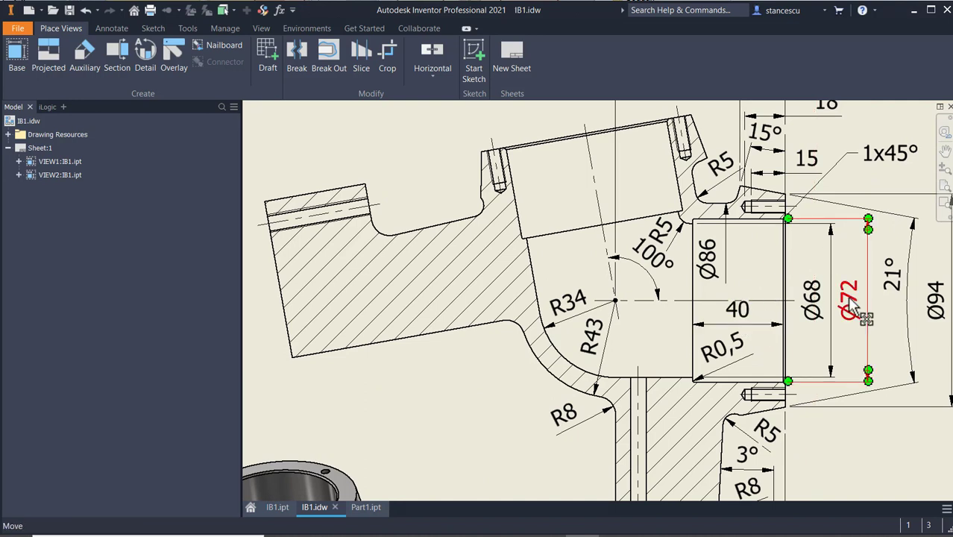
{"action": "key", "text": "Escape"}
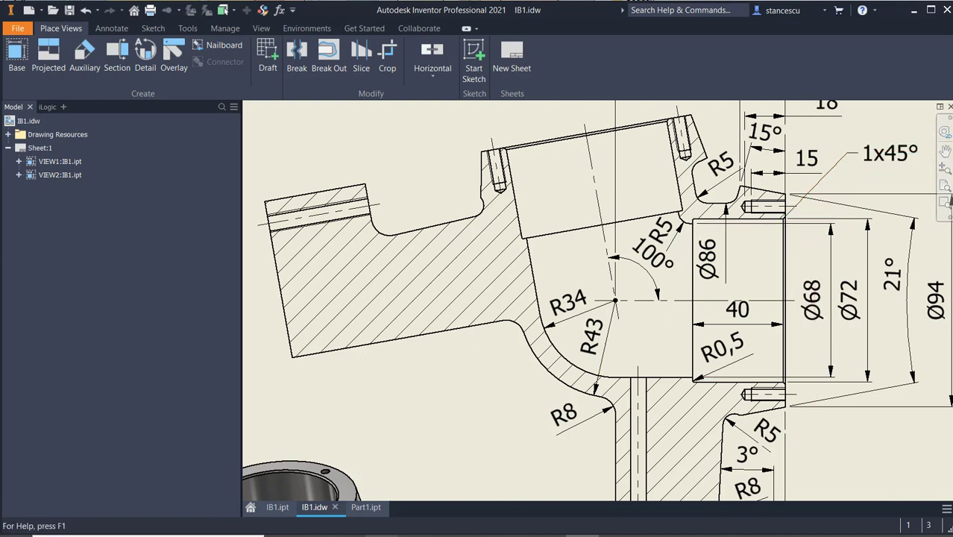
Step: Return to Part1.ipt, start a sketch on the XY plane and slice the graphics at the sketch plane
{"action": "mouse_move", "coordinate": [381, 533]}
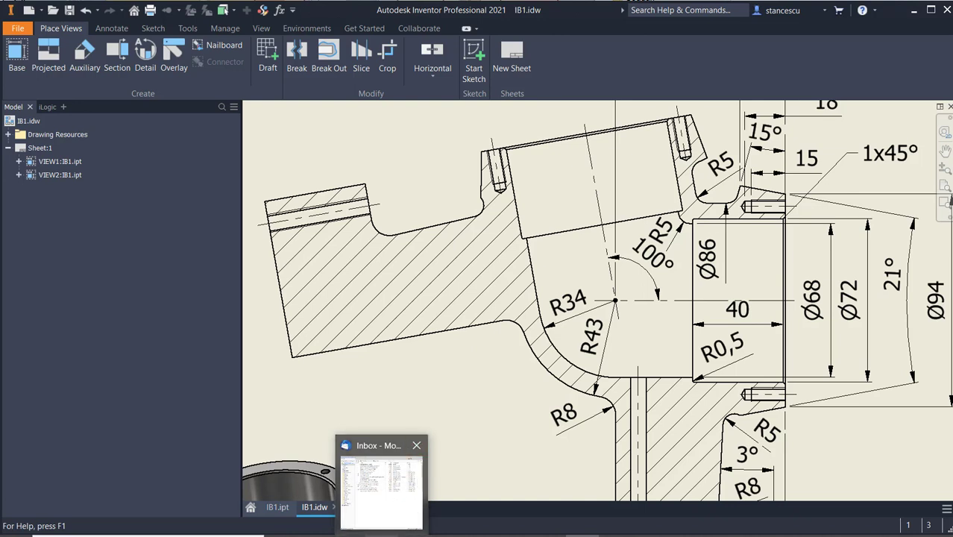
{"action": "mouse_move", "coordinate": [348, 534]}
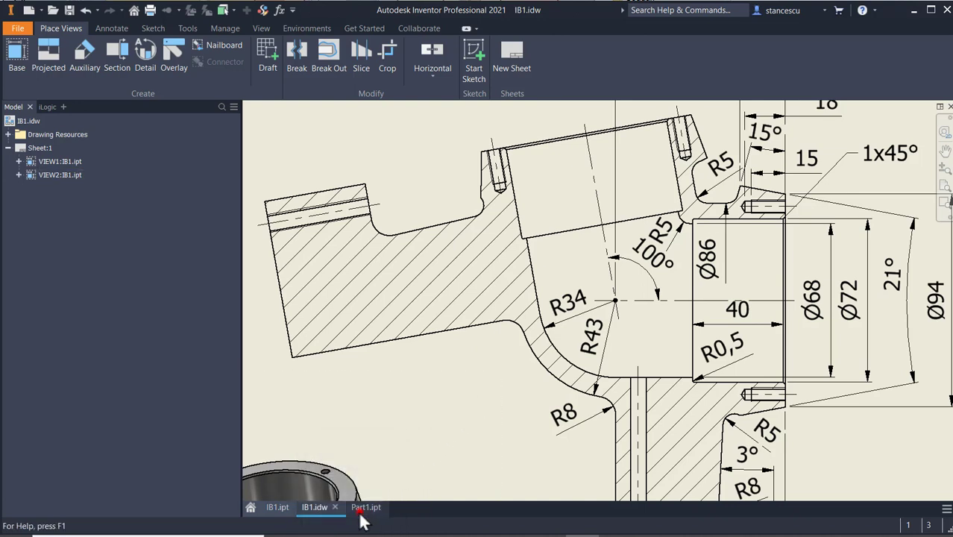
{"action": "left_click", "coordinate": [358, 511]}
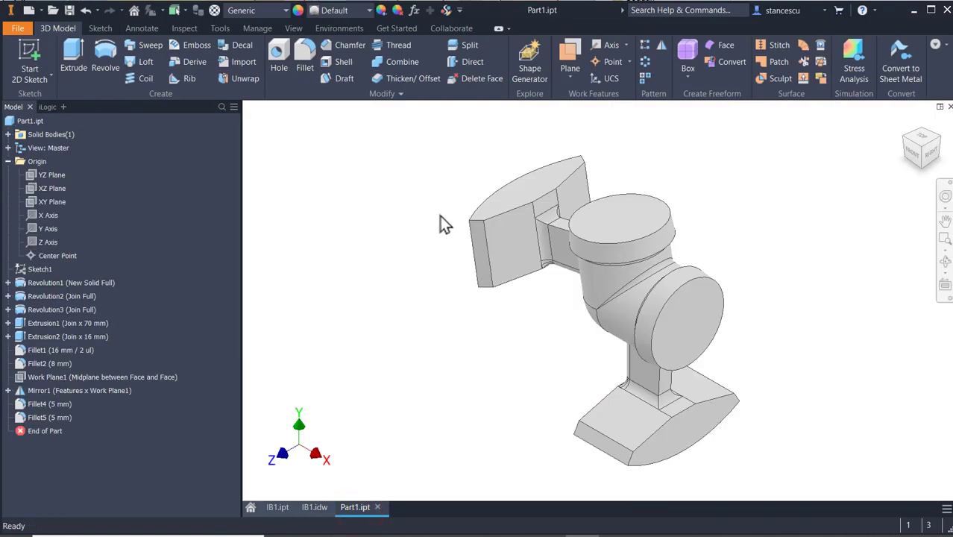
{"action": "left_click", "coordinate": [38, 201]}
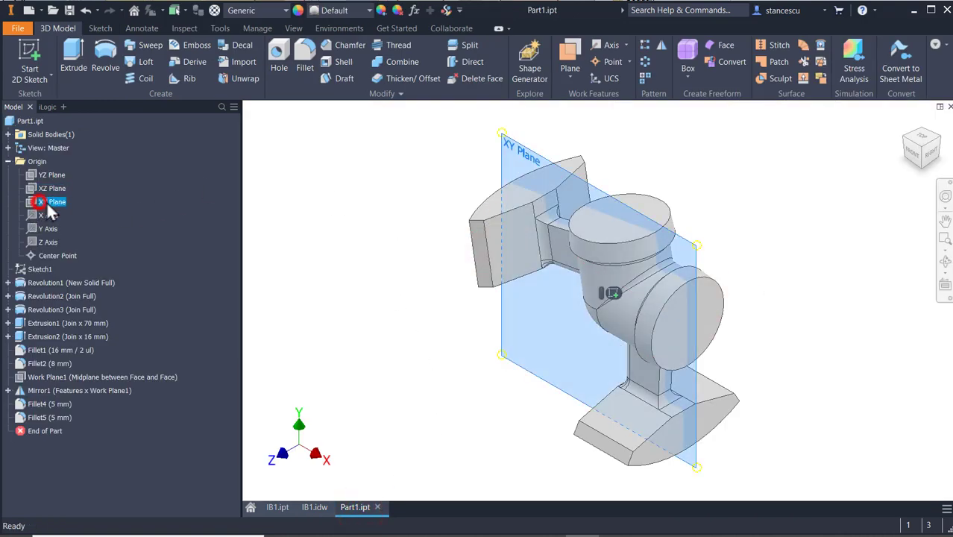
{"action": "left_click", "coordinate": [610, 293]}
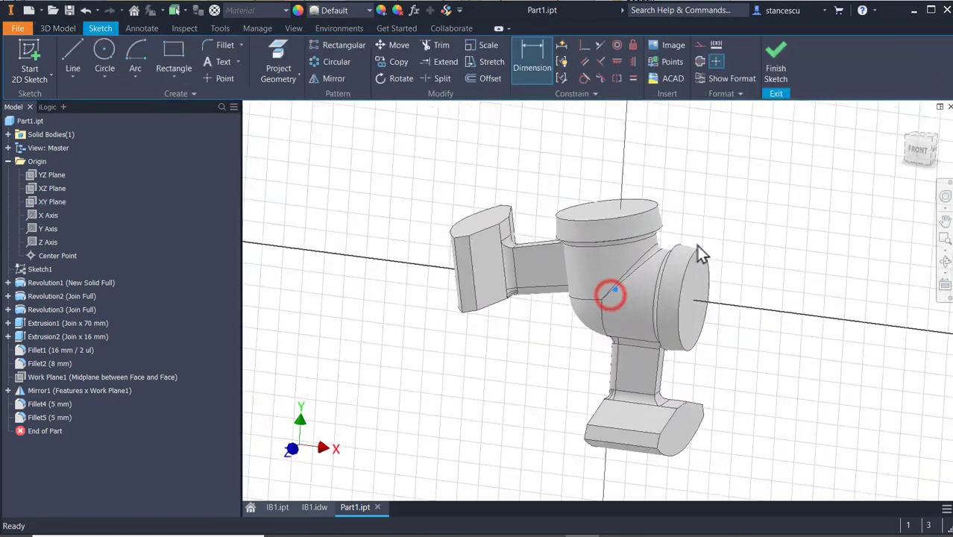
{"action": "key", "text": "F7"}
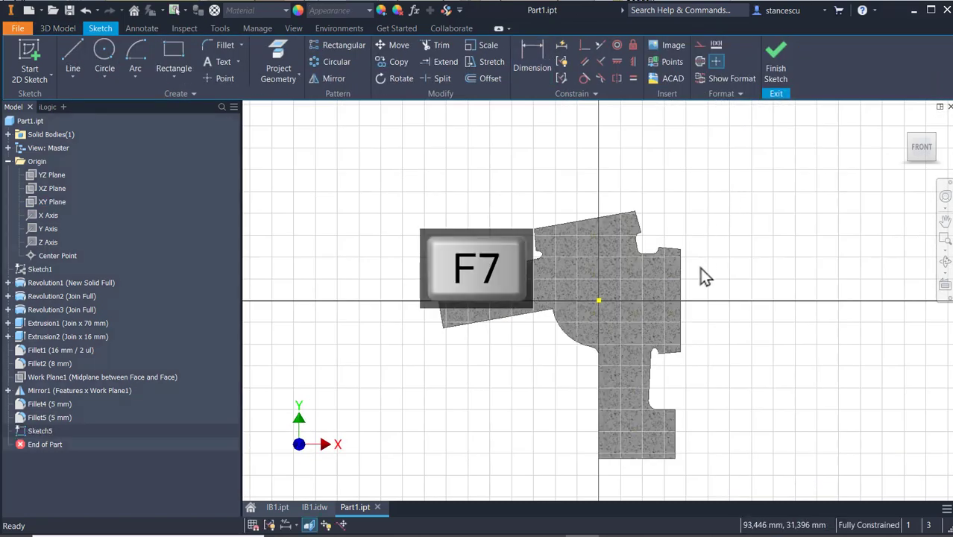
{"action": "scroll", "coordinate": [705, 276], "scroll_direction": "down", "scroll_amount": 3}
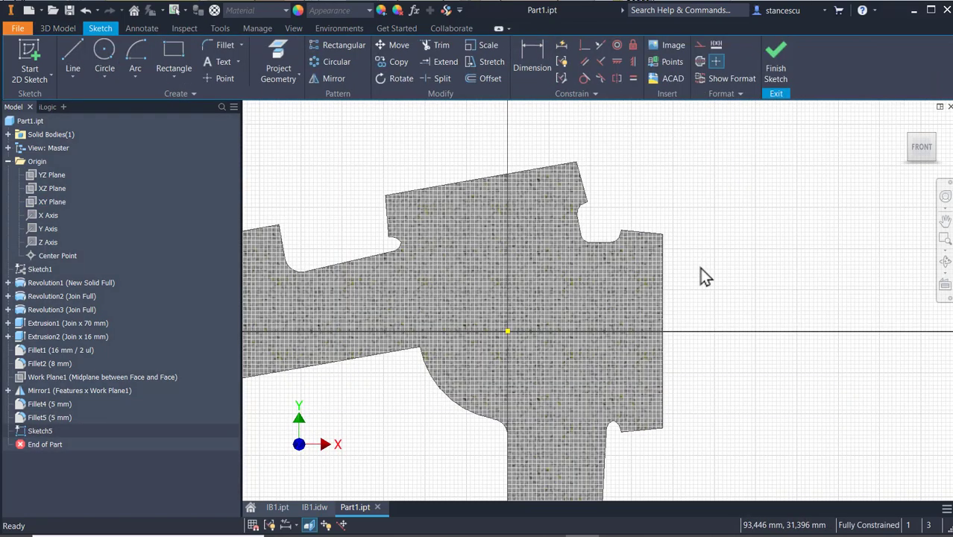
Step: Draw a 75 mm horizontal centerline from the origin to the end face of the horizontal branch's collar
{"action": "left_click", "coordinate": [71, 52]}
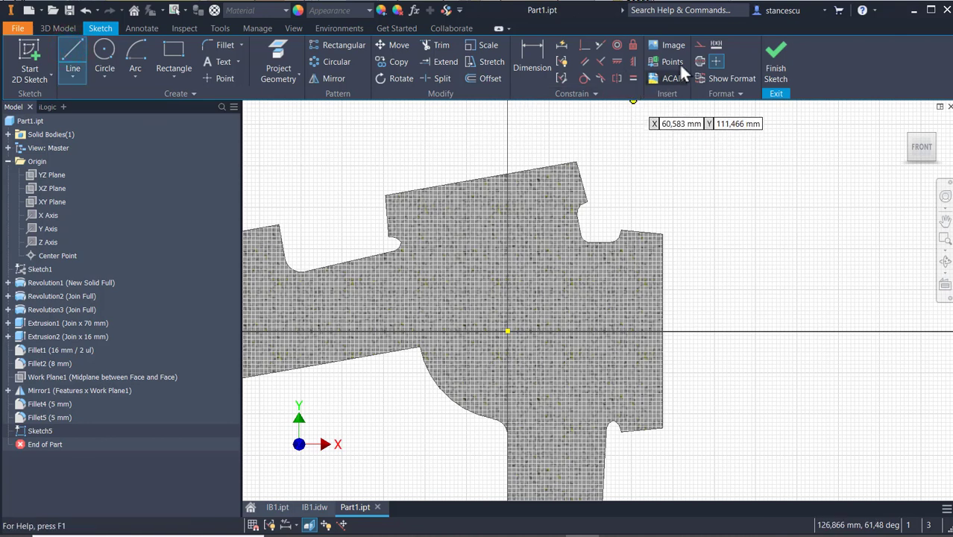
{"action": "left_click", "coordinate": [698, 63]}
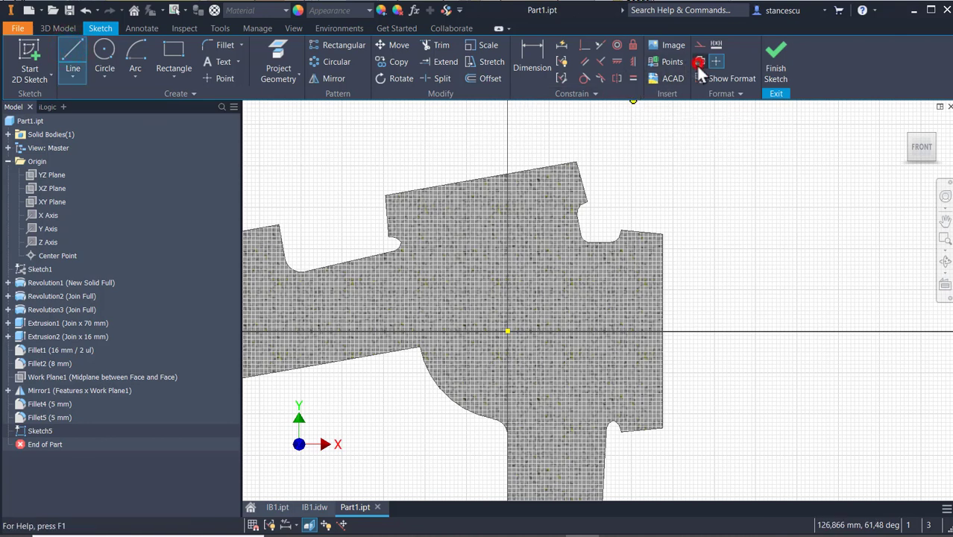
{"action": "left_click", "coordinate": [508, 329]}
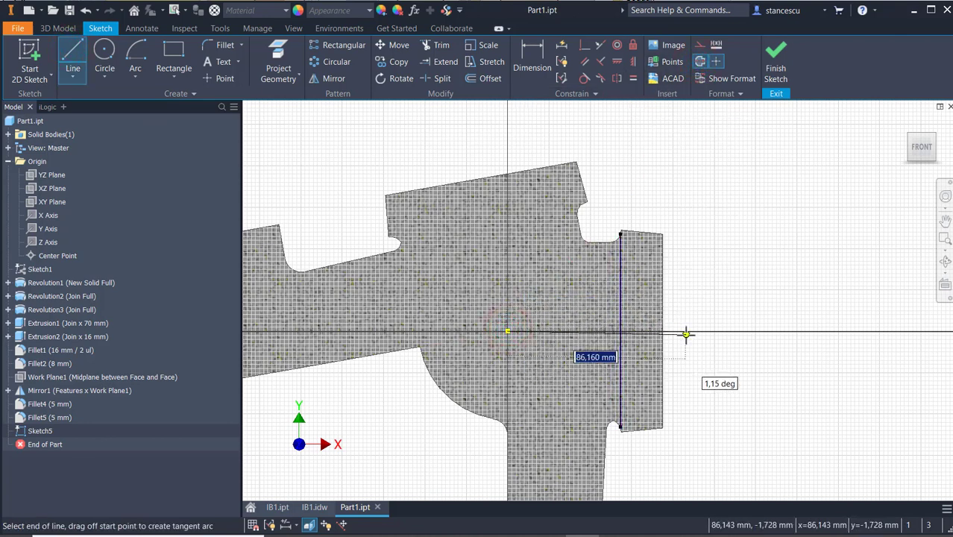
{"action": "double_click", "coordinate": [663, 330]}
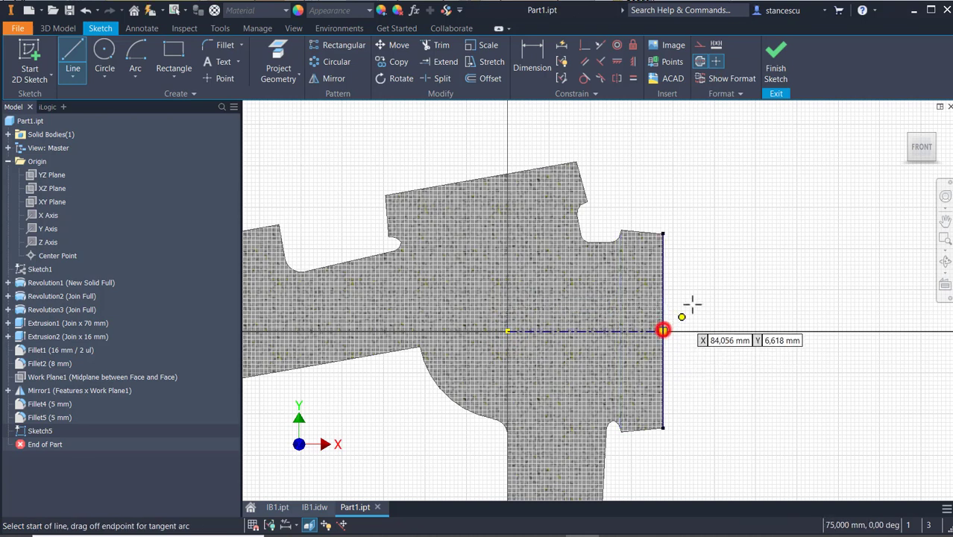
Step: Sketch the stepped bore half-profile above the centerline in normal lines, about 34.5 mm high at the collar face and 29.3 mm at the origin
{"action": "left_click", "coordinate": [698, 61]}
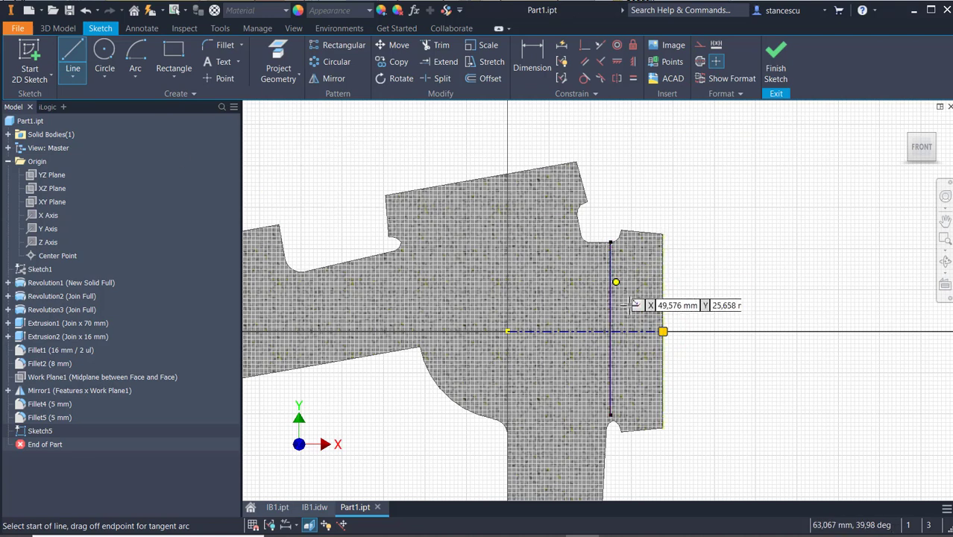
{"action": "left_click", "coordinate": [663, 331]}
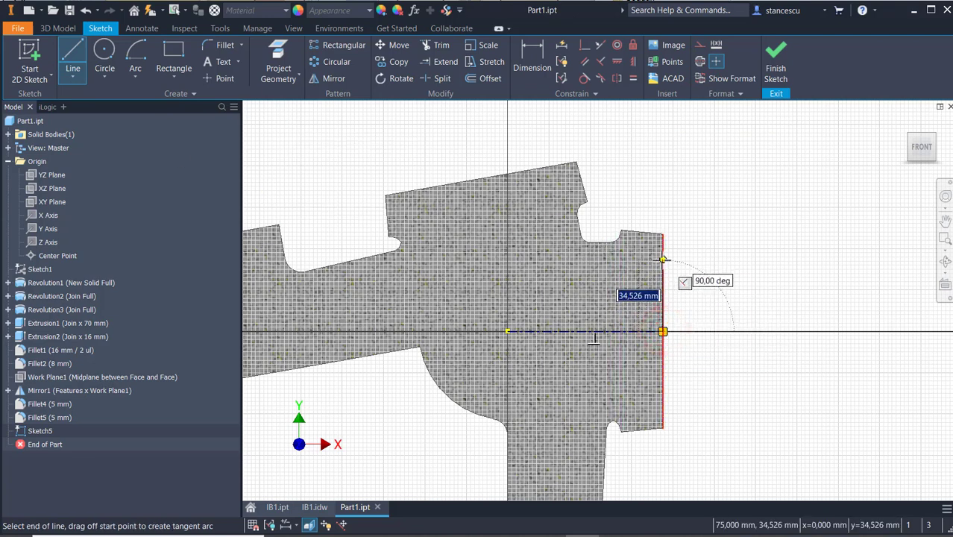
{"action": "left_click", "coordinate": [662, 259]}
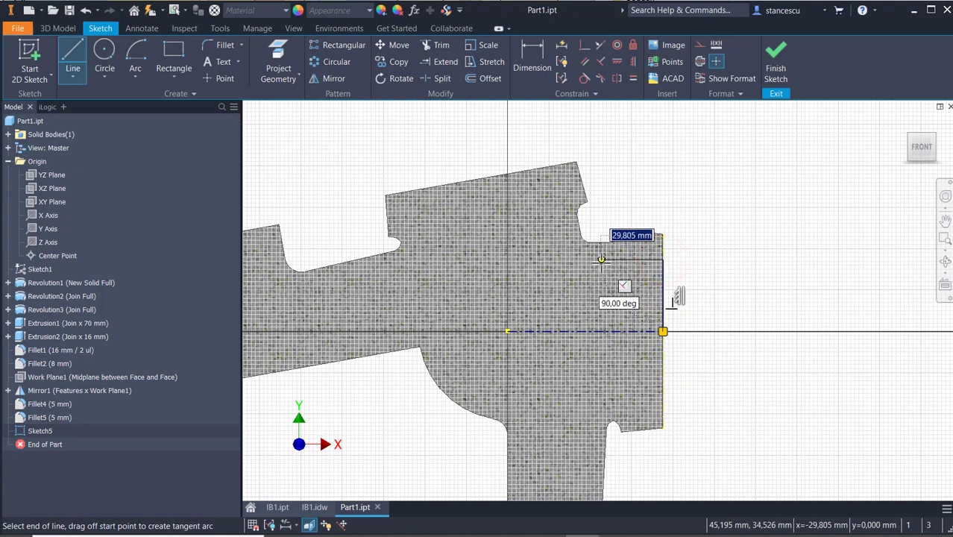
{"action": "left_click", "coordinate": [600, 260]}
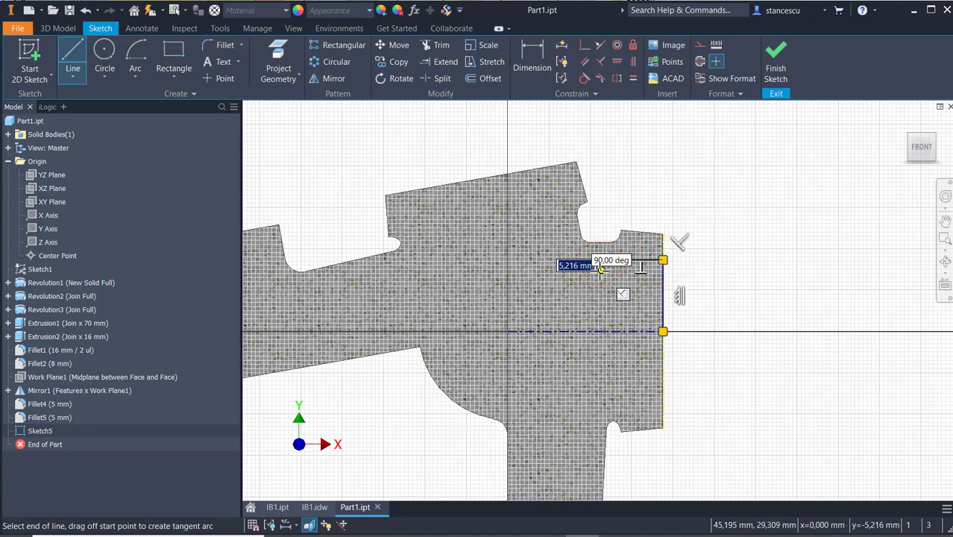
{"action": "left_click", "coordinate": [600, 270]}
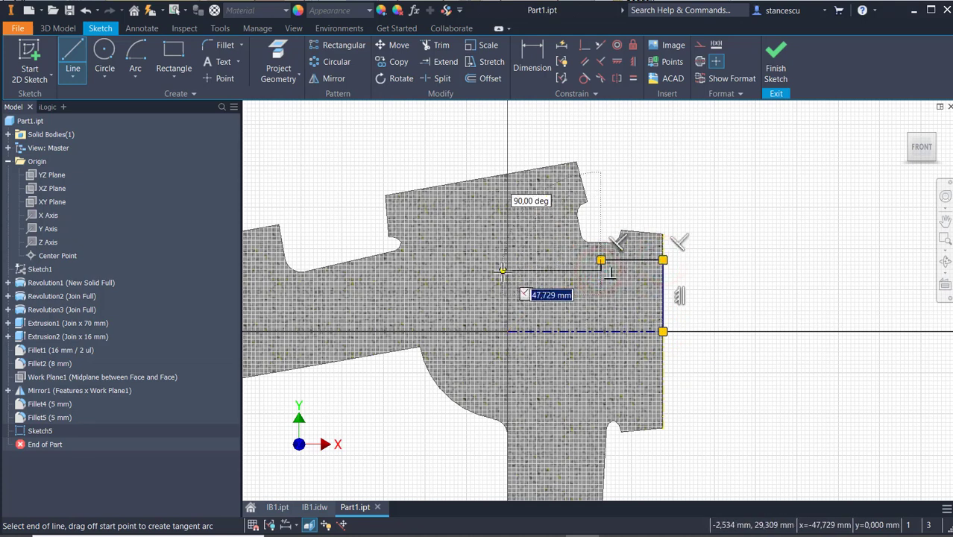
{"action": "left_click", "coordinate": [507, 271]}
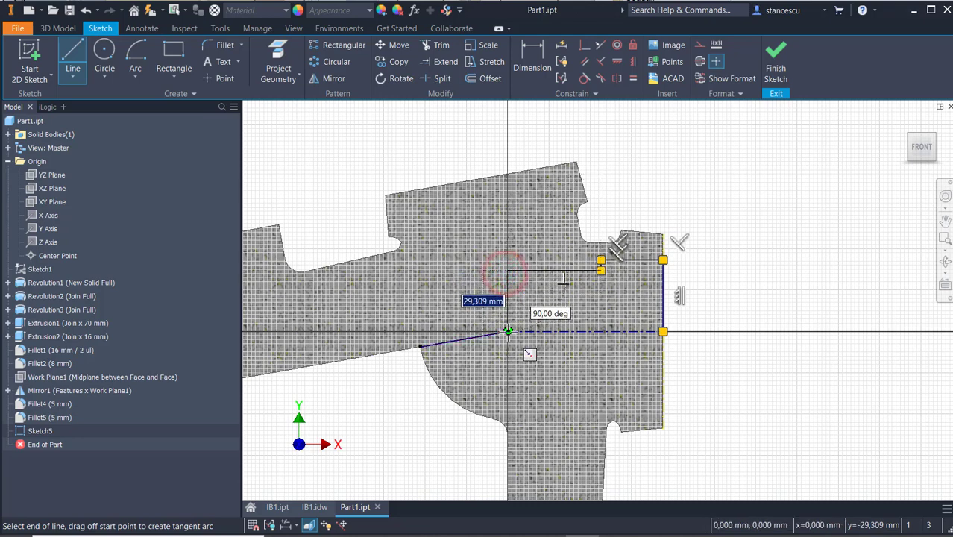
{"action": "left_click", "coordinate": [506, 331]}
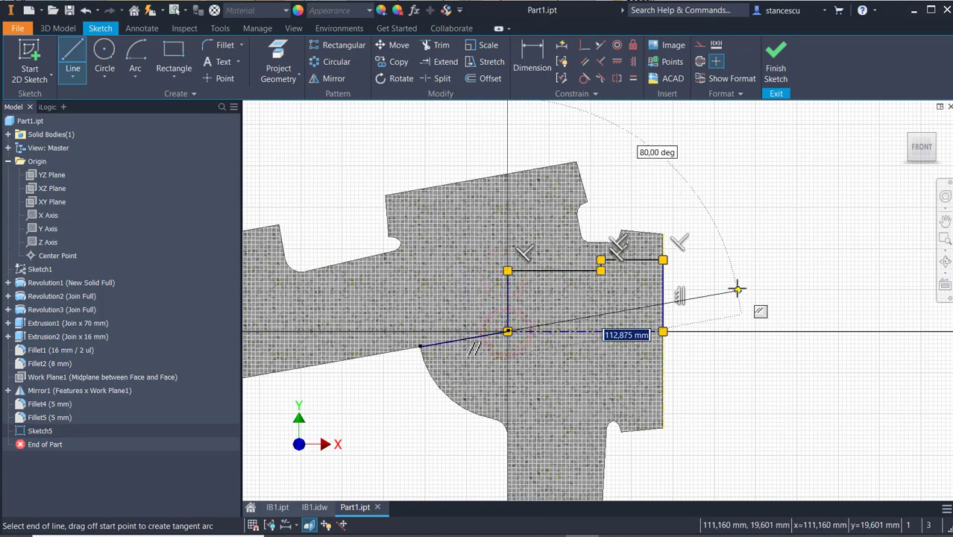
{"action": "key", "text": "Escape"}
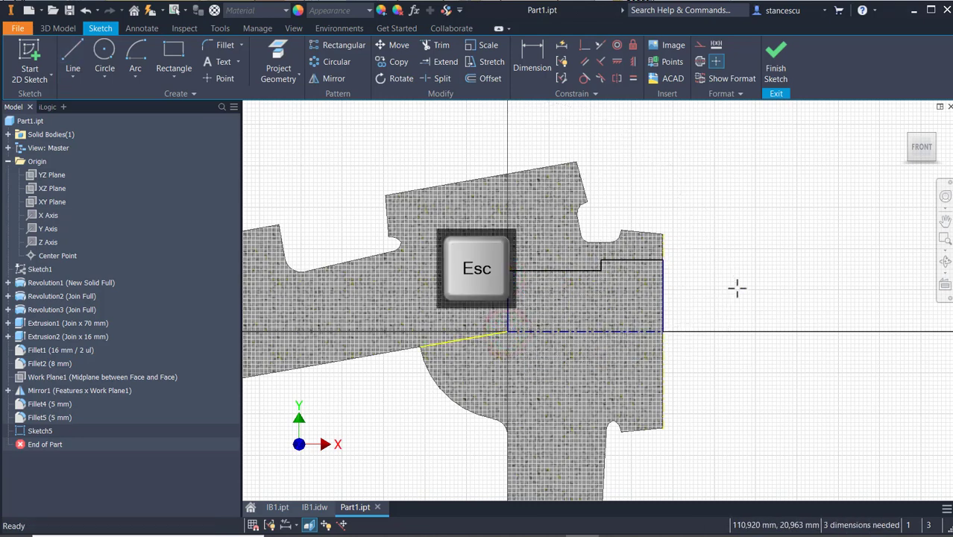
Step: Delete the slanted projected edge that ends at the sketch origin
{"action": "left_click", "coordinate": [455, 336]}
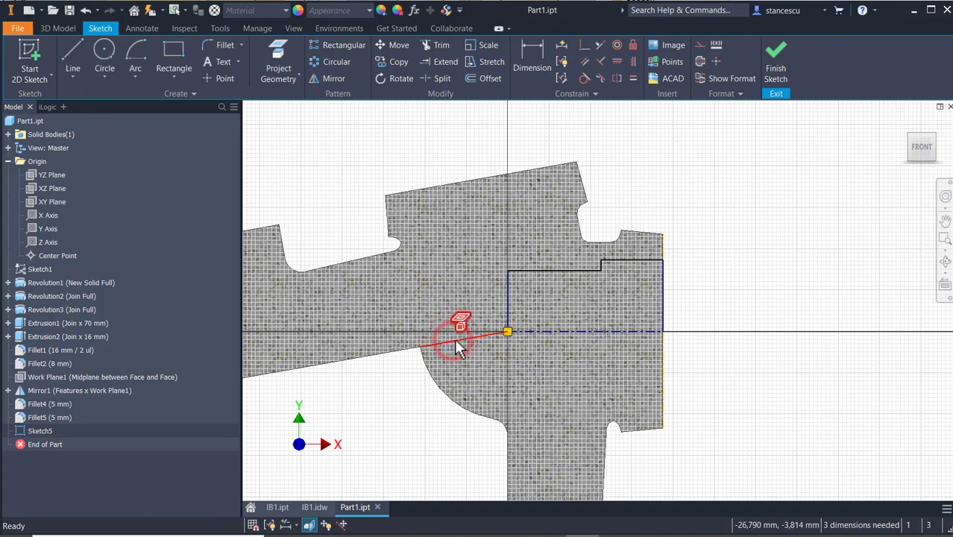
{"action": "key", "text": "Delete"}
{"action": "left_click", "coordinate": [759, 259]}
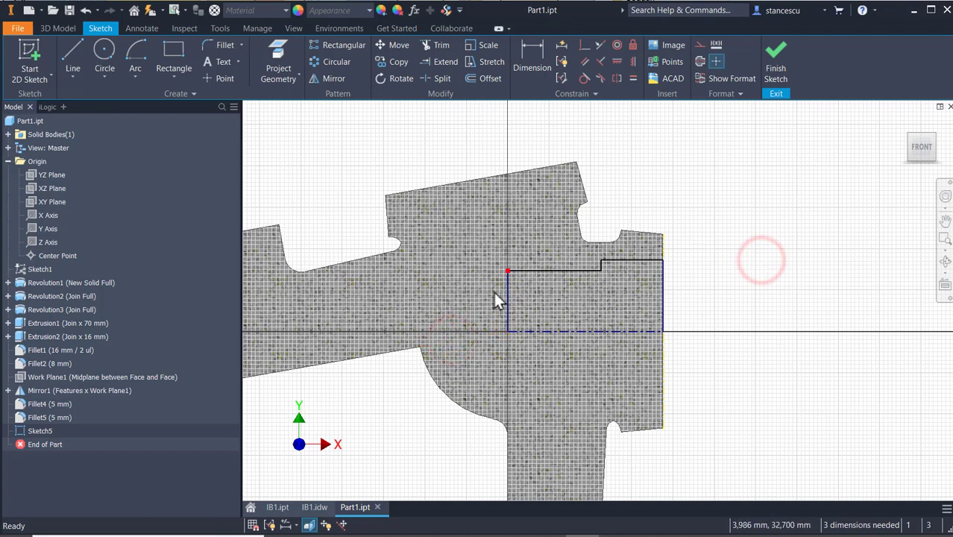
{"action": "left_click", "coordinate": [507, 300]}
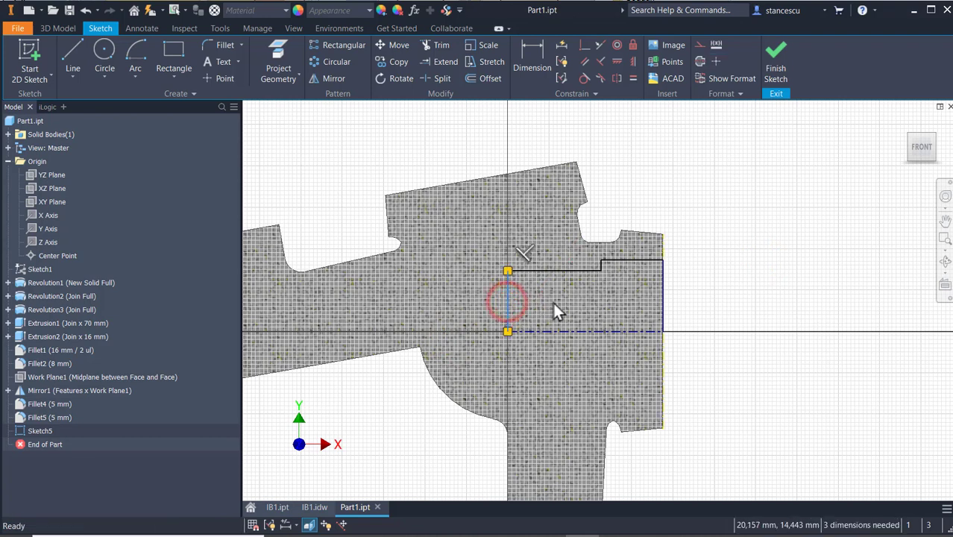
{"action": "left_click", "coordinate": [542, 331]}
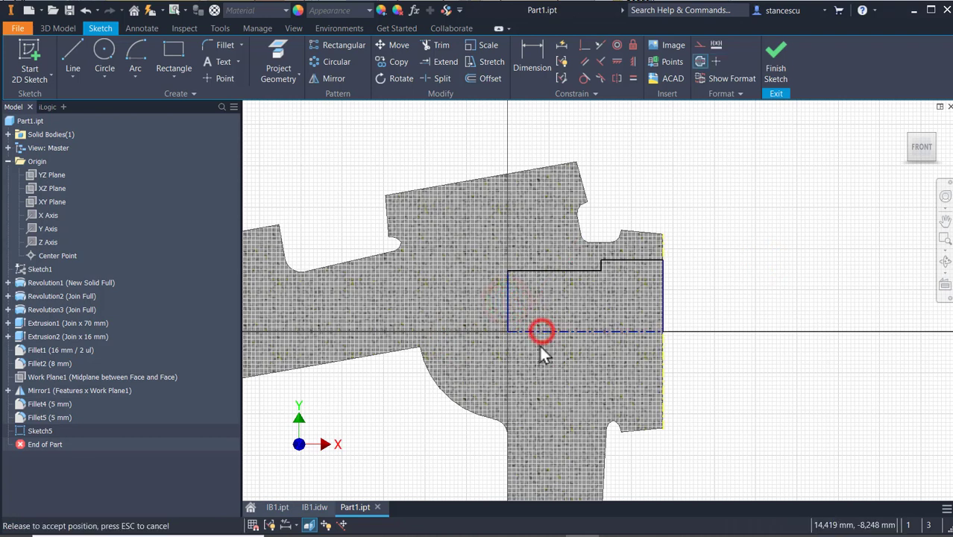
{"action": "left_click", "coordinate": [753, 276]}
Step: Dimension the profile's upper outer edge from the horizontal centerline as a 72 mm diameter
{"action": "left_click", "coordinate": [534, 58]}
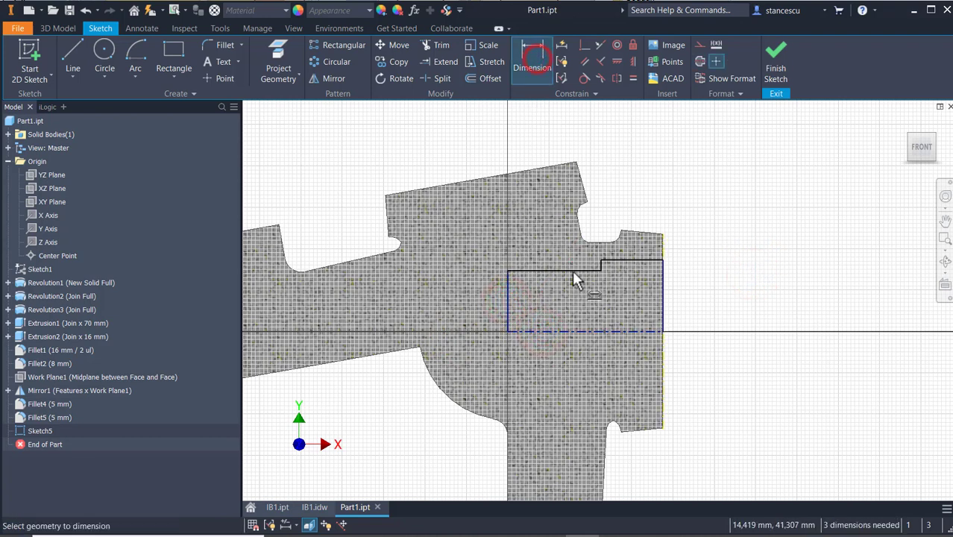
{"action": "left_click", "coordinate": [596, 332]}
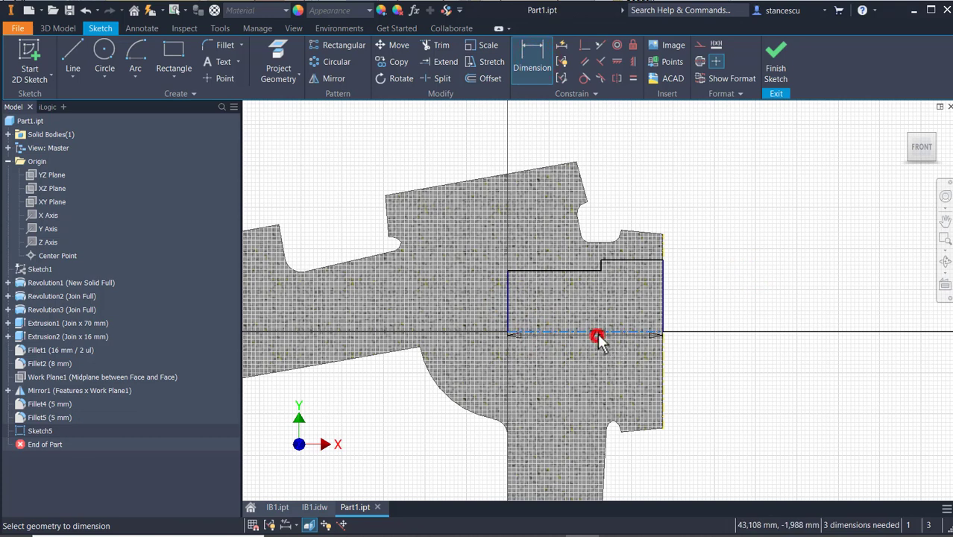
{"action": "left_click", "coordinate": [642, 259]}
{"action": "left_click", "coordinate": [749, 310]}
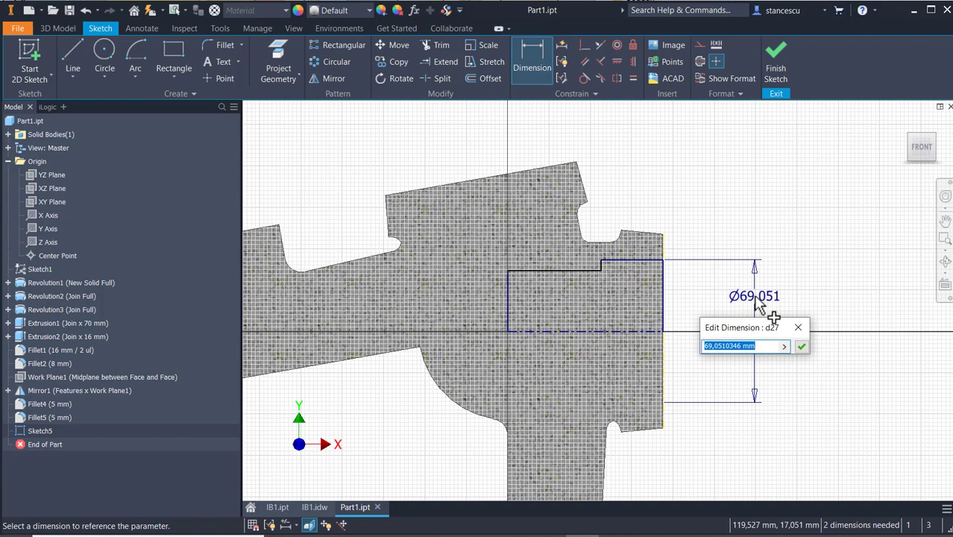
{"action": "type", "text": "72"}
{"action": "key", "text": "Return"}
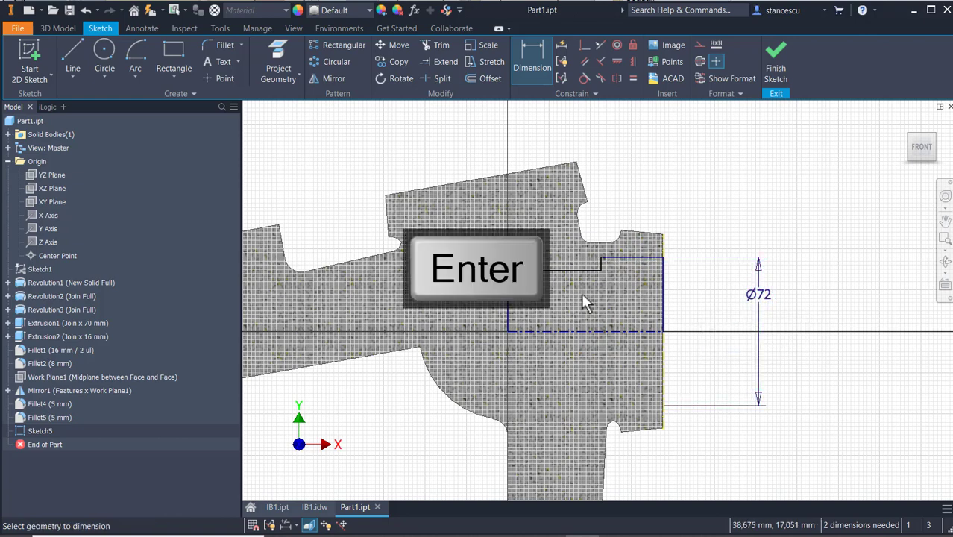
Step: Dimension the profile's lower step edge from the horizontal centerline as a 68 mm diameter
{"action": "left_click", "coordinate": [588, 270]}
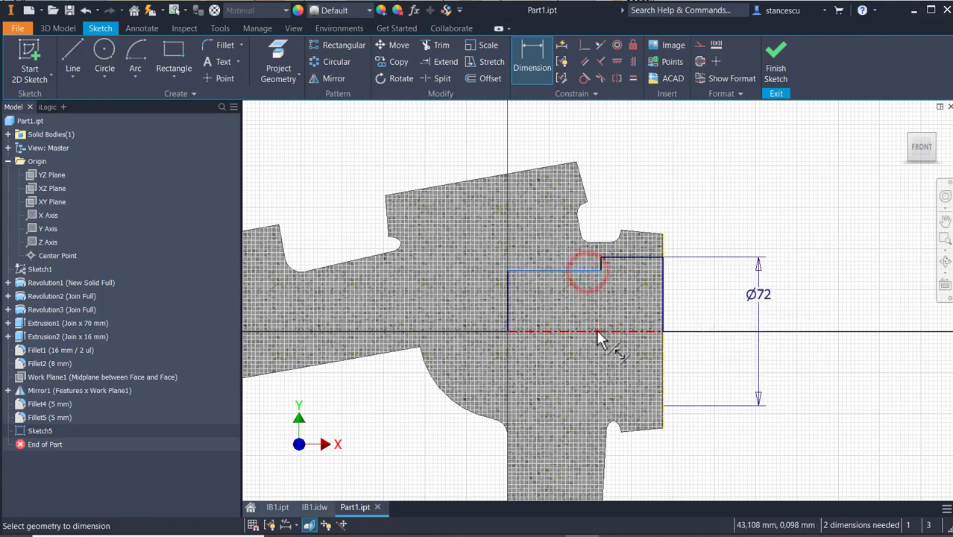
{"action": "left_click", "coordinate": [596, 330]}
{"action": "left_click", "coordinate": [698, 316]}
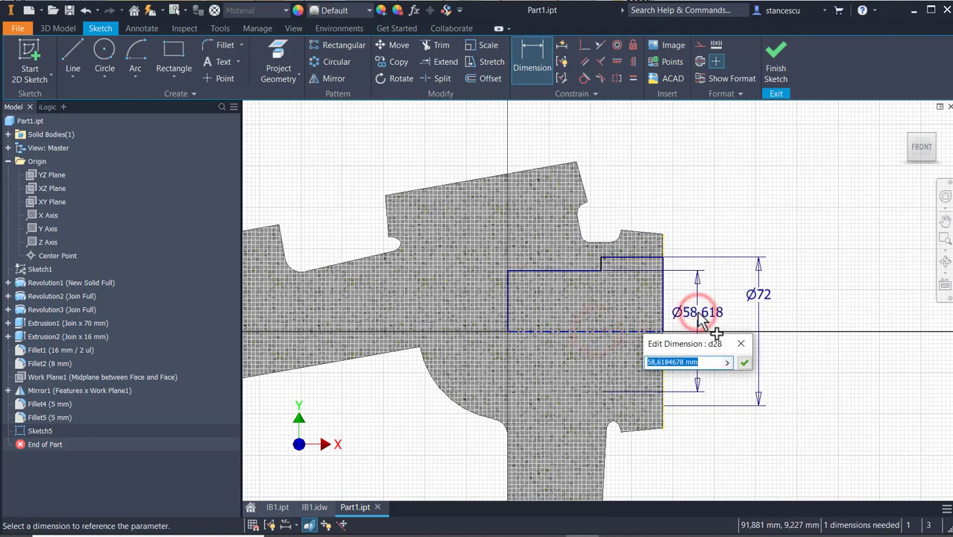
{"action": "type", "text": "68"}
{"action": "key", "text": "Return"}
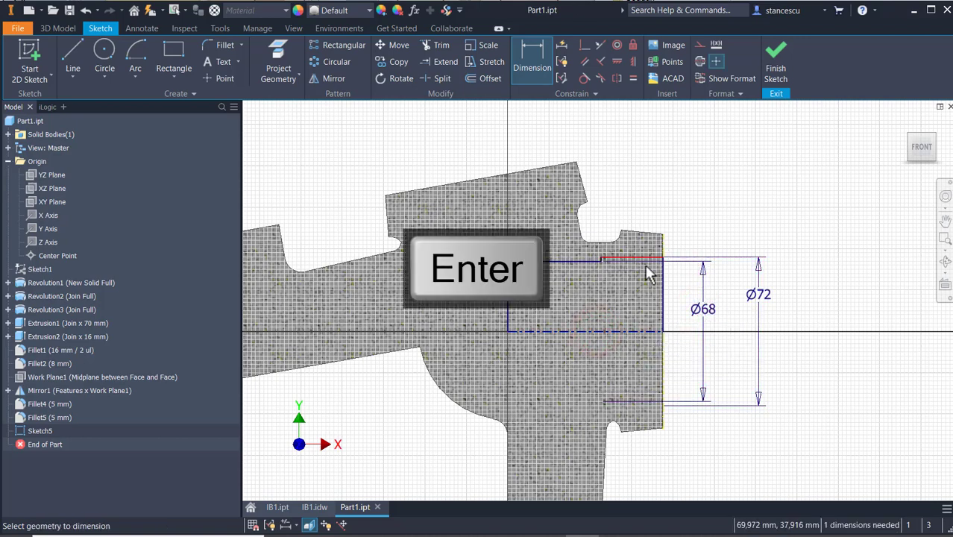
Step: Set the length of the 72 mm diameter step to 40 mm
{"action": "left_click", "coordinate": [645, 259]}
{"action": "left_click", "coordinate": [654, 178]}
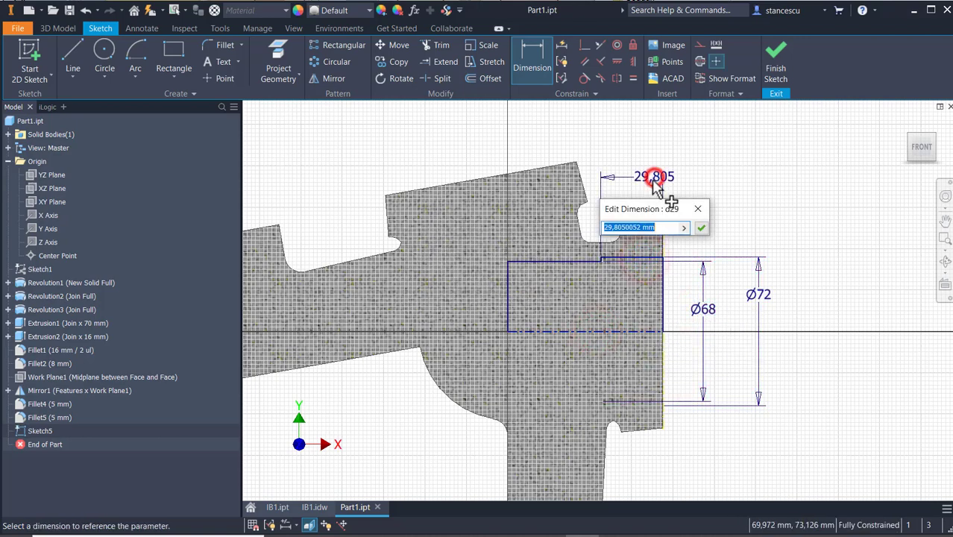
{"action": "type", "text": "40"}
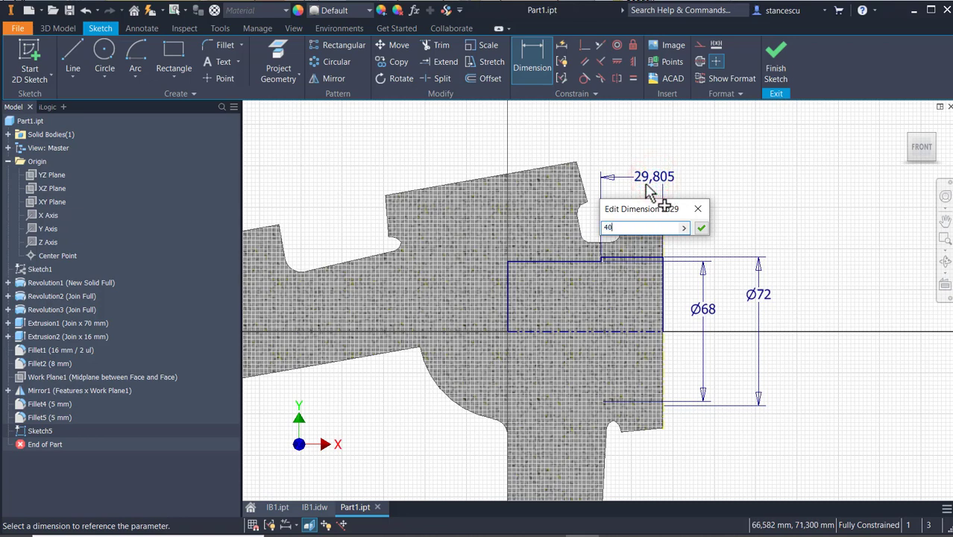
{"action": "key", "text": "Return"}
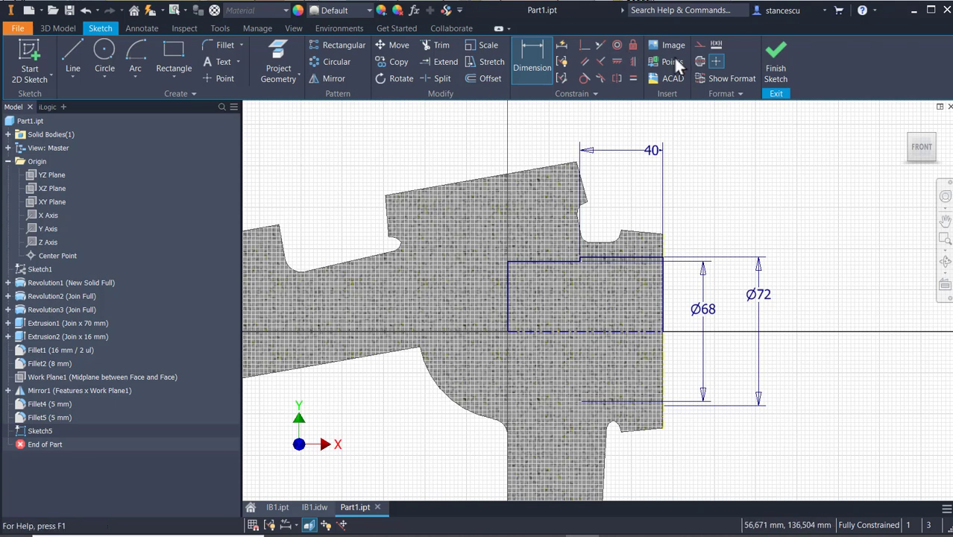
Step: Draw a slanted construction line from the sketch origin to the profile's 68 mm diameter edge
{"action": "left_click", "coordinate": [690, 45]}
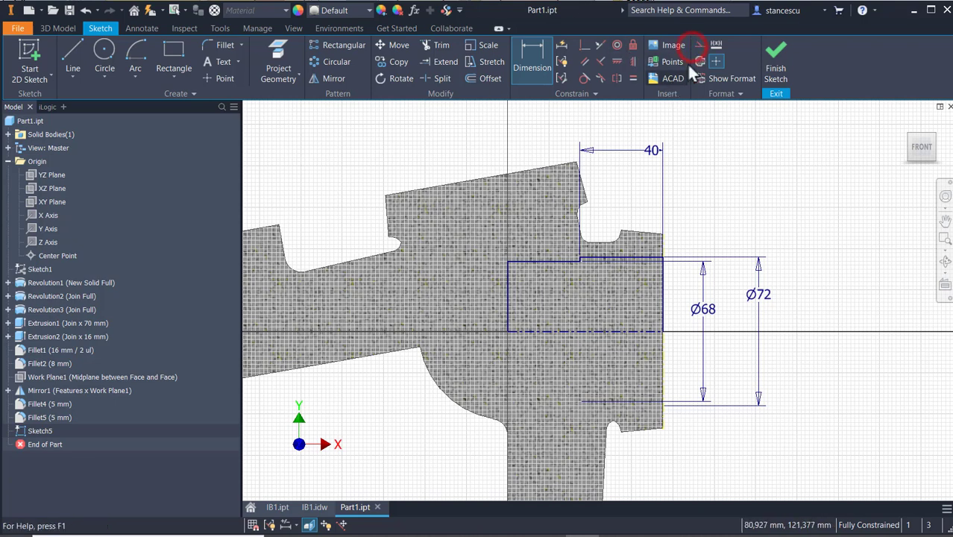
{"action": "left_click", "coordinate": [698, 46]}
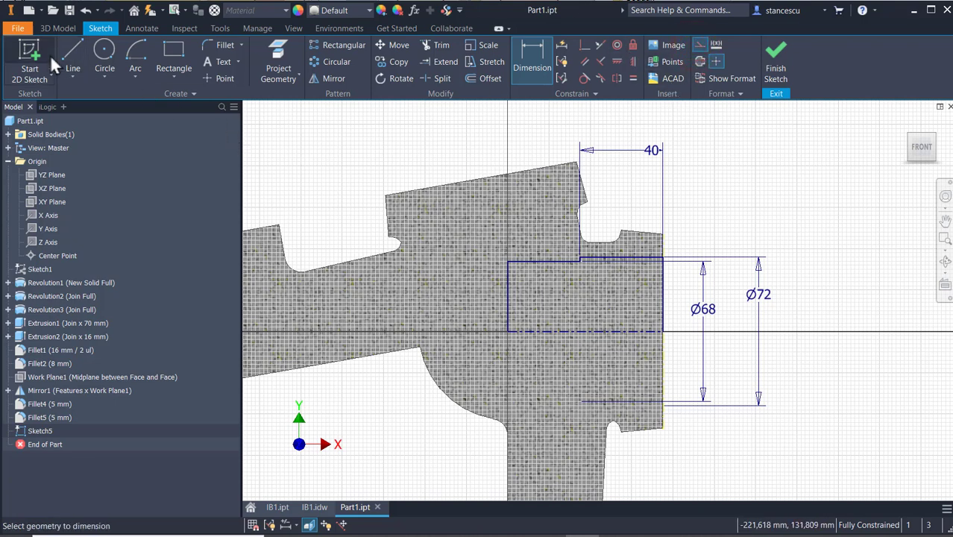
{"action": "left_click", "coordinate": [71, 54]}
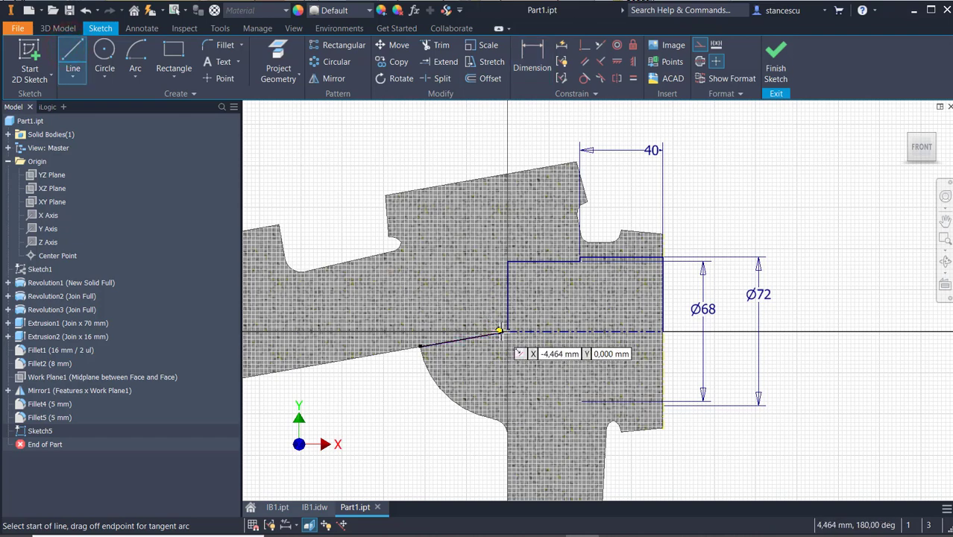
{"action": "left_click", "coordinate": [508, 330]}
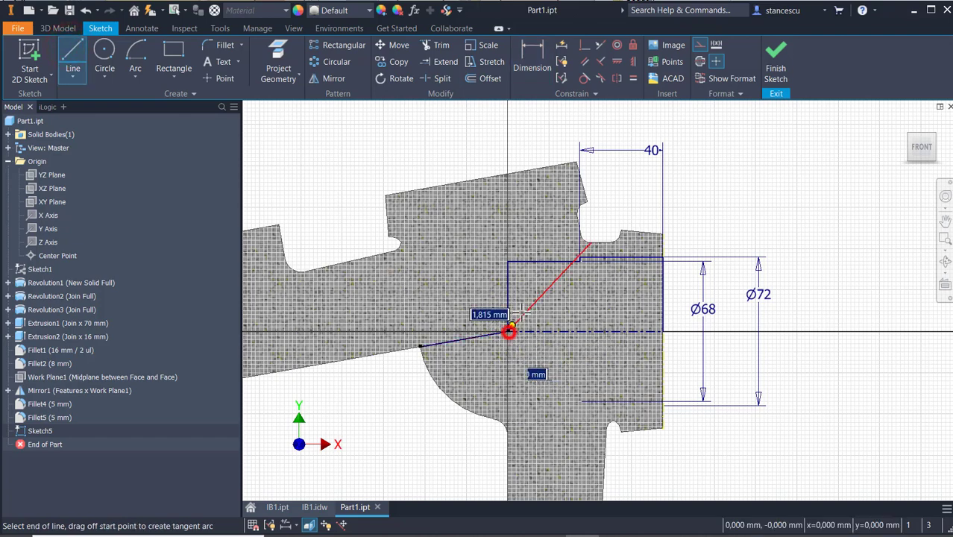
{"action": "left_click", "coordinate": [537, 261]}
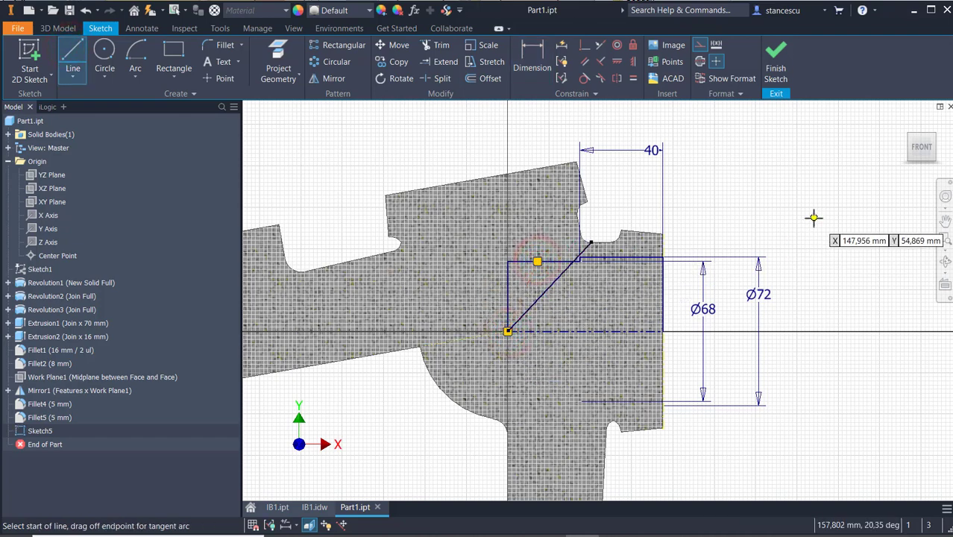
{"action": "key", "text": "Escape"}
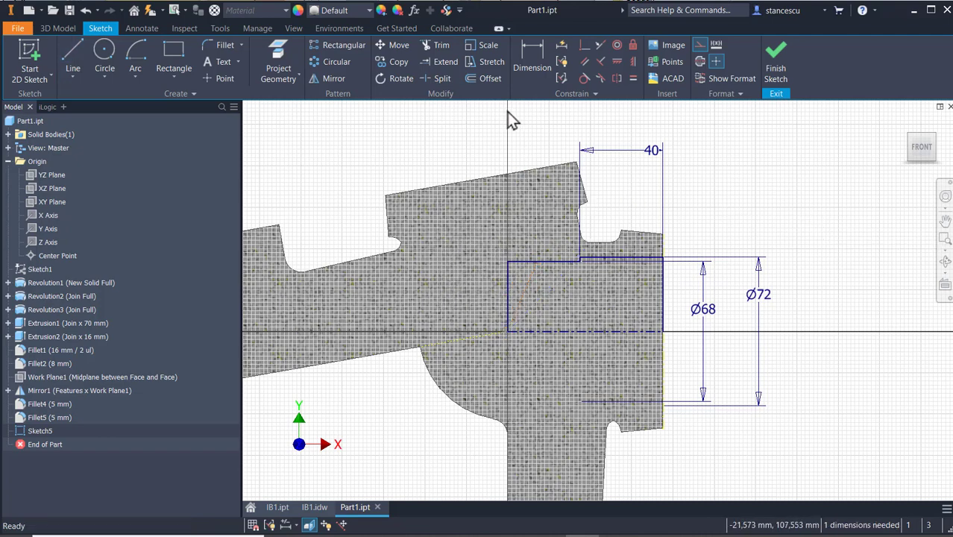
Step: Set the angle between the slanted construction line and the centerline to 100/2 degrees, and turn construction formatting off
{"action": "left_click", "coordinate": [528, 52]}
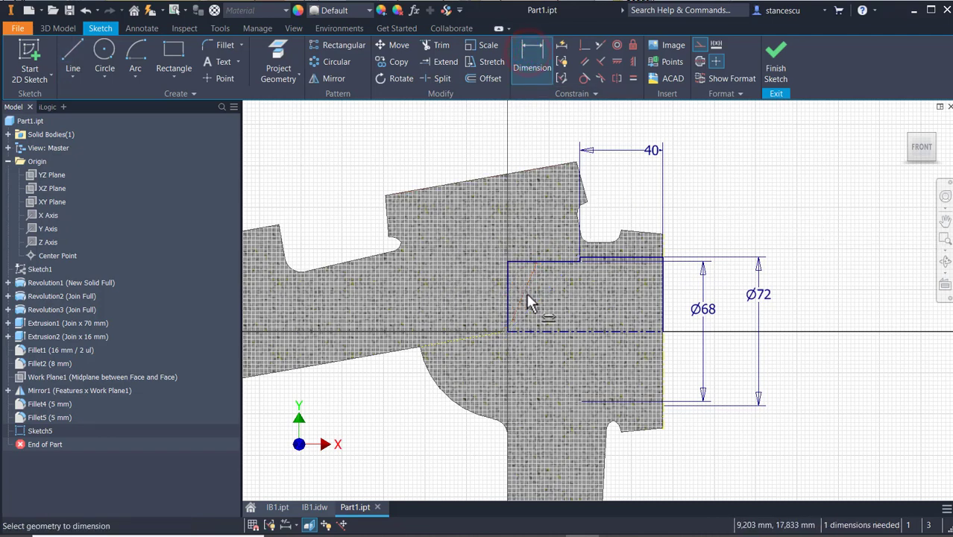
{"action": "left_click", "coordinate": [525, 291]}
{"action": "left_click", "coordinate": [556, 331]}
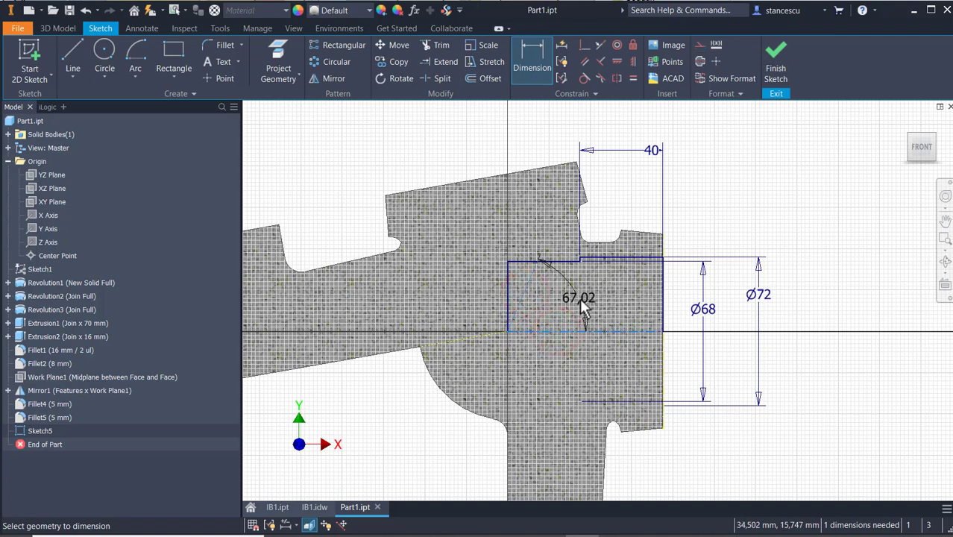
{"action": "left_click", "coordinate": [728, 201]}
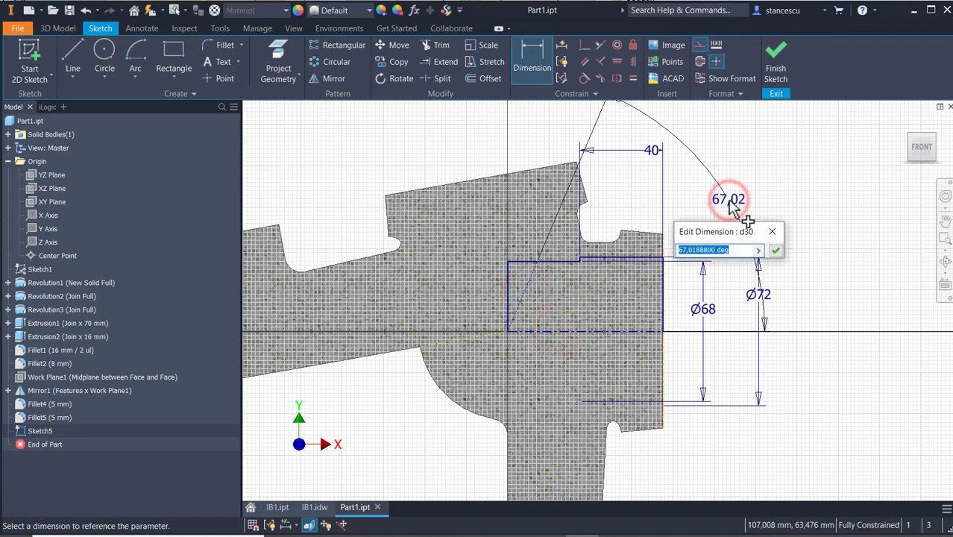
{"action": "type", "text": "100/2"}
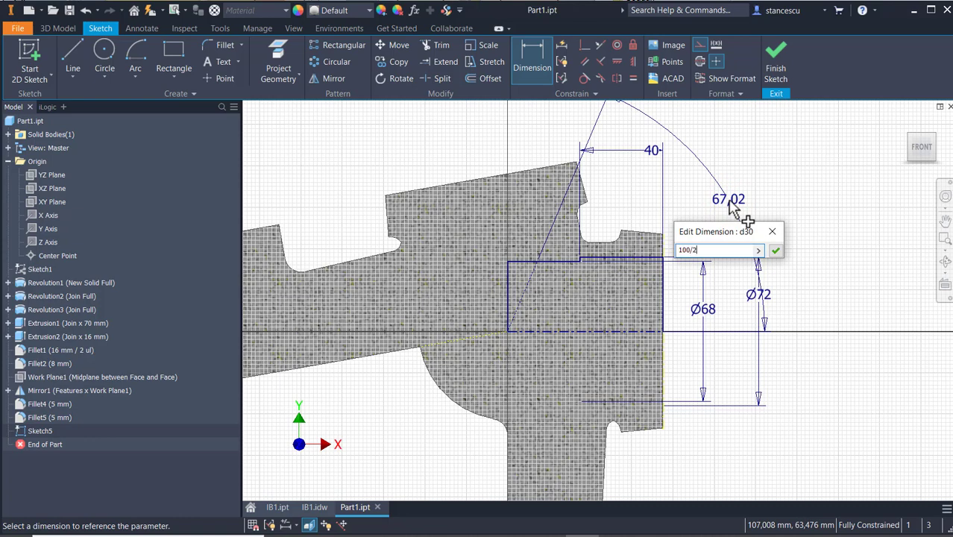
{"action": "key", "text": "Return"}
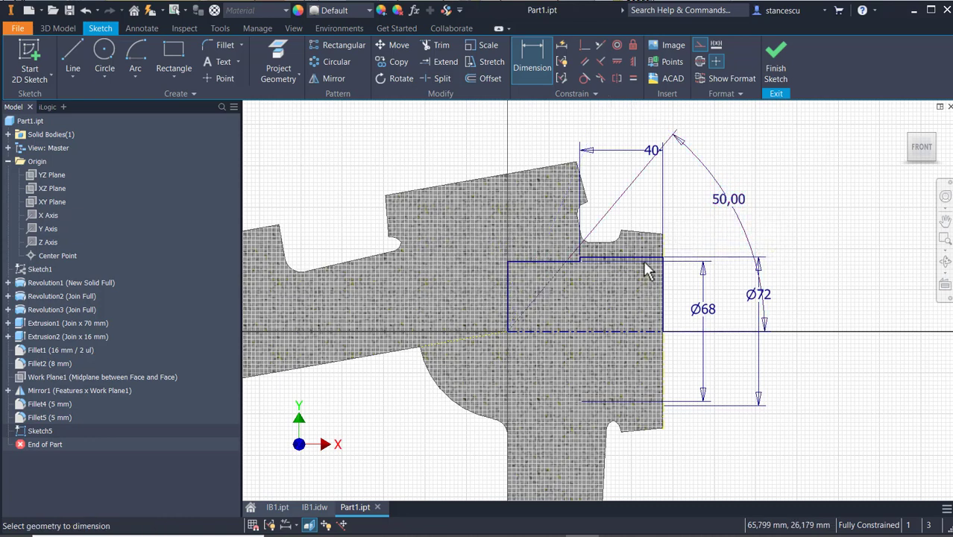
{"action": "left_click", "coordinate": [697, 46]}
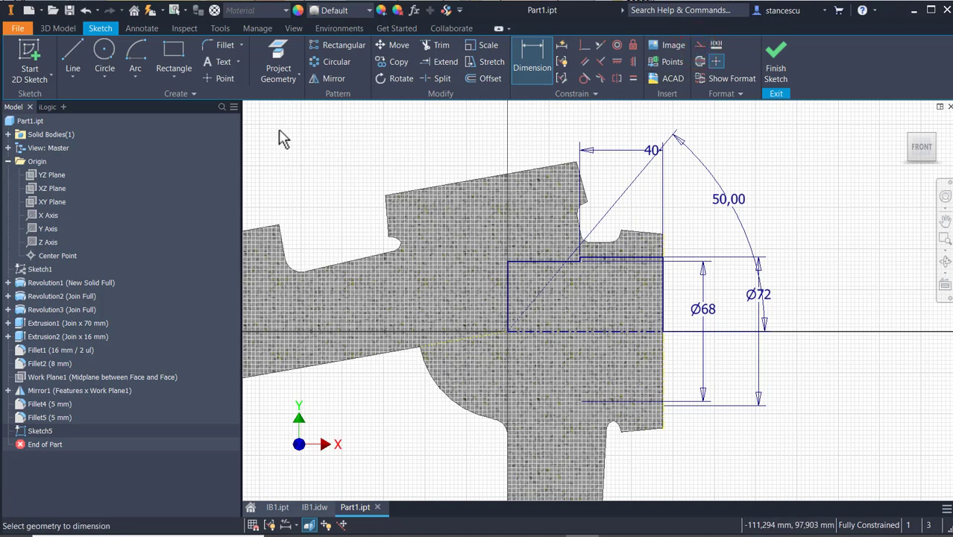
Step: Mirror the whole stepped profile and its centerline about the slanted construction line
{"action": "left_click", "coordinate": [333, 81]}
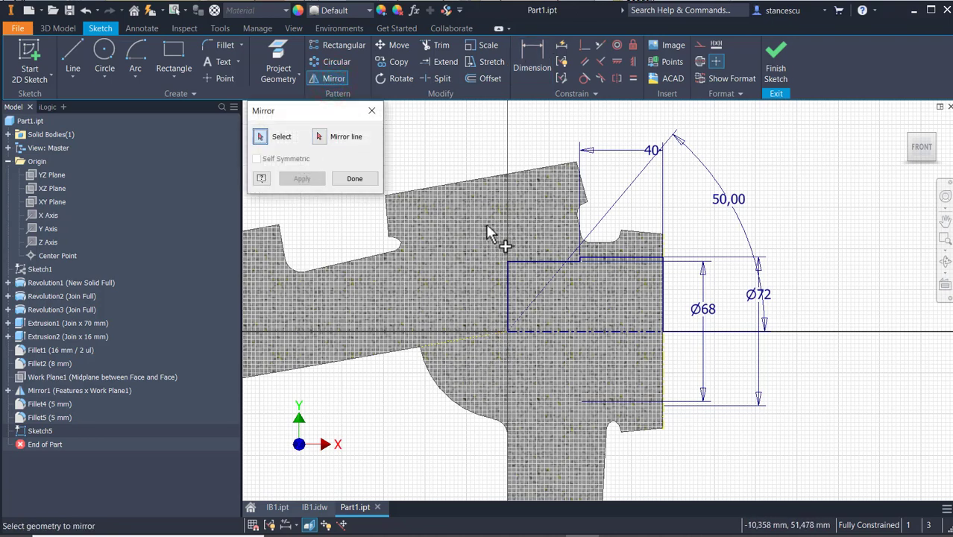
{"action": "mouse_move", "coordinate": [485, 224]}
{"action": "left_mouse_down"}
{"action": "mouse_move", "coordinate": [654, 325]}
{"action": "mouse_move", "coordinate": [686, 364]}
{"action": "left_mouse_up"}
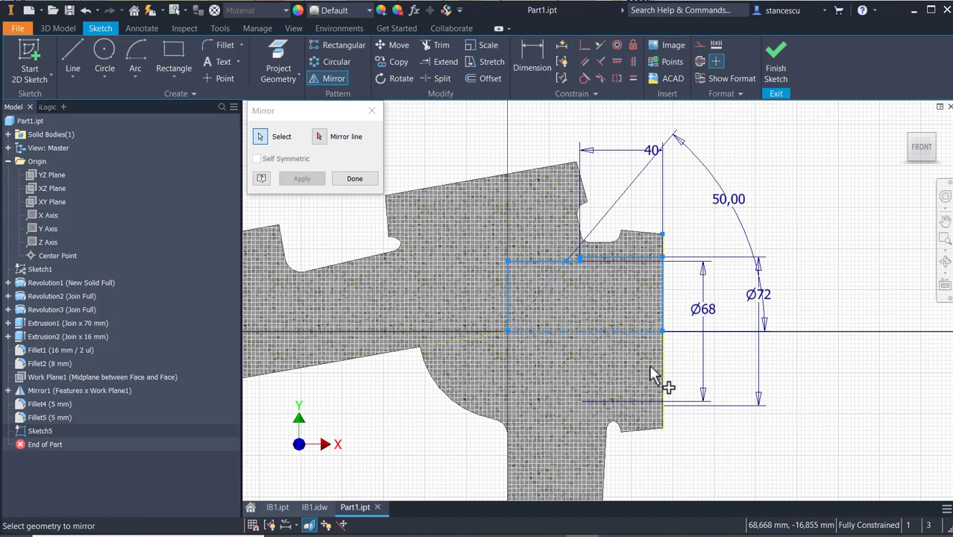
{"action": "left_click", "coordinate": [319, 136]}
{"action": "left_click", "coordinate": [542, 285]}
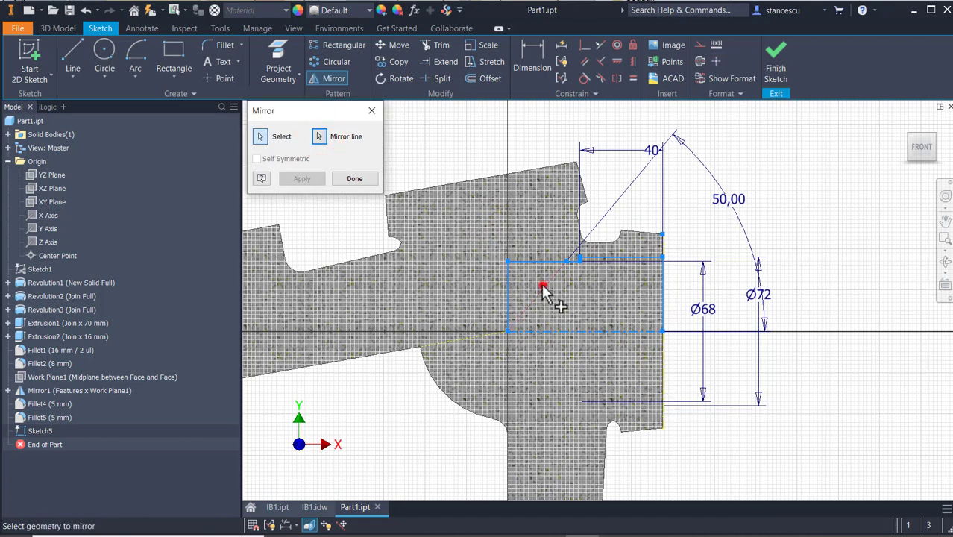
{"action": "left_click", "coordinate": [301, 178]}
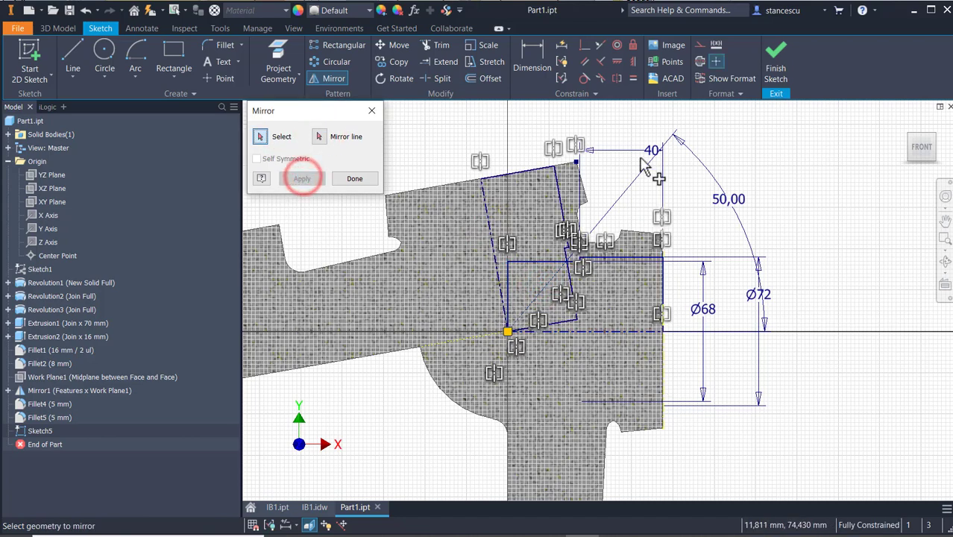
{"action": "left_click", "coordinate": [335, 180]}
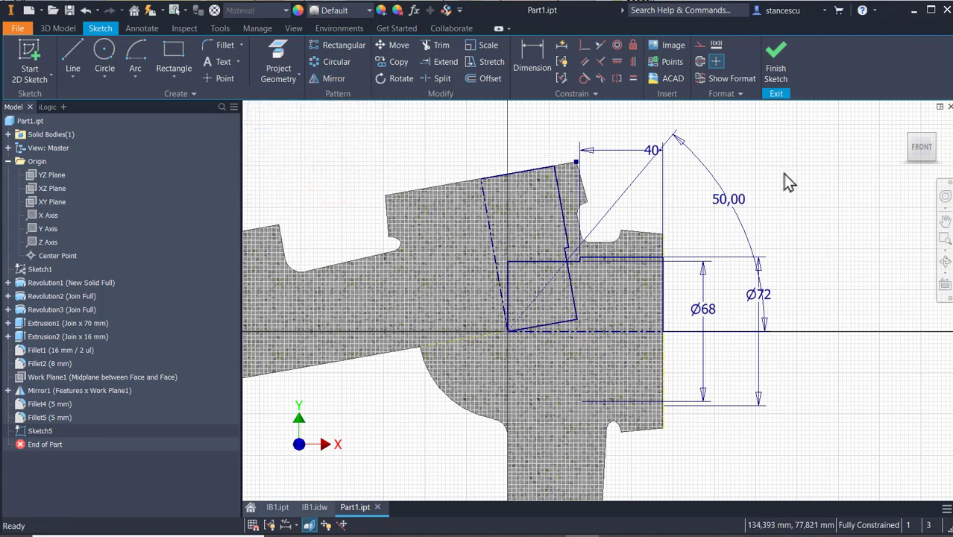
Step: Finish the sketch and cut the bore in the horizontal pipe end with a full revolve of the stepped profile about its centerline
{"action": "left_click", "coordinate": [775, 66]}
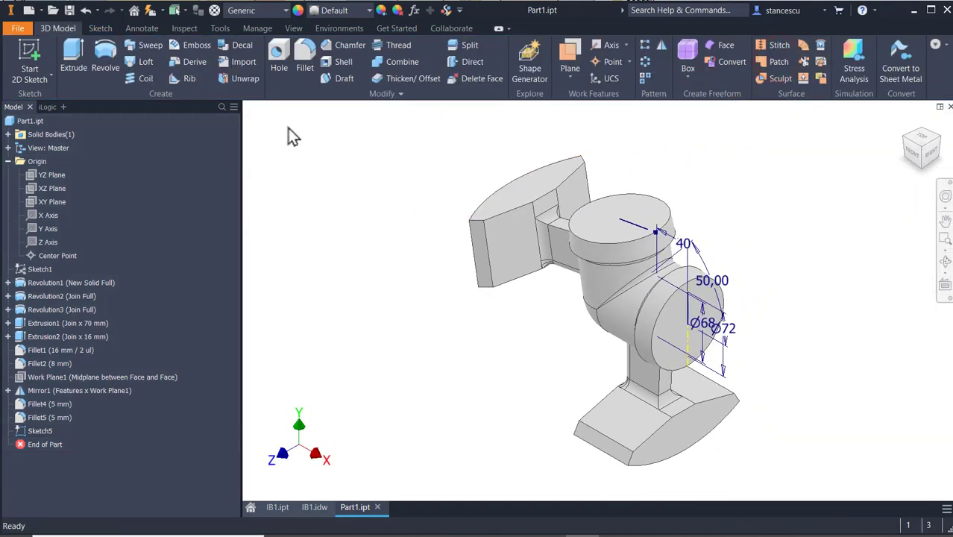
{"action": "left_click", "coordinate": [106, 60]}
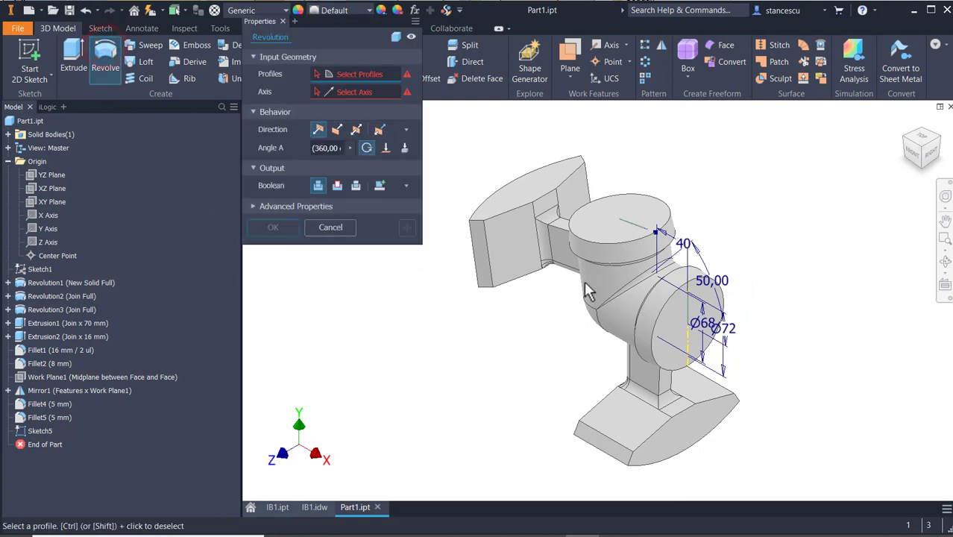
{"action": "left_click", "coordinate": [653, 304]}
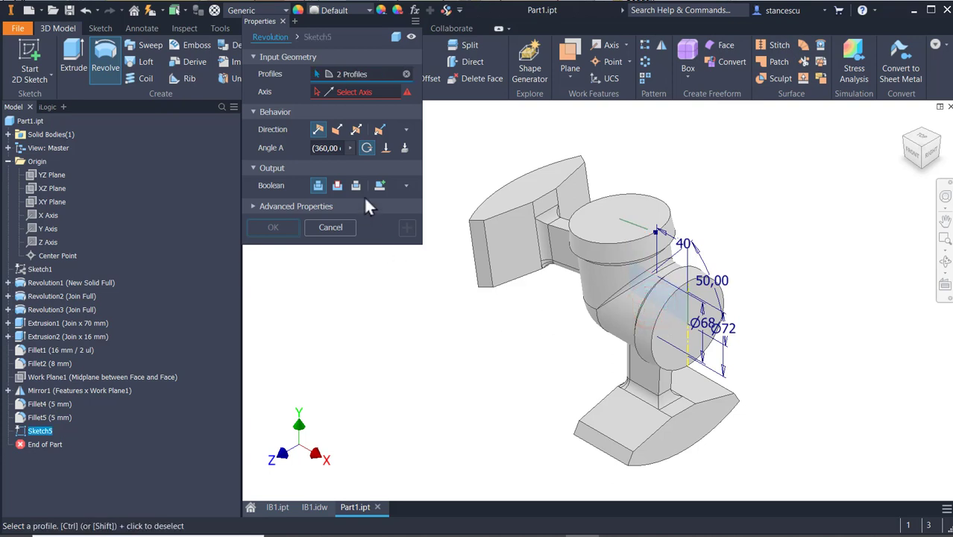
{"action": "left_click", "coordinate": [358, 96]}
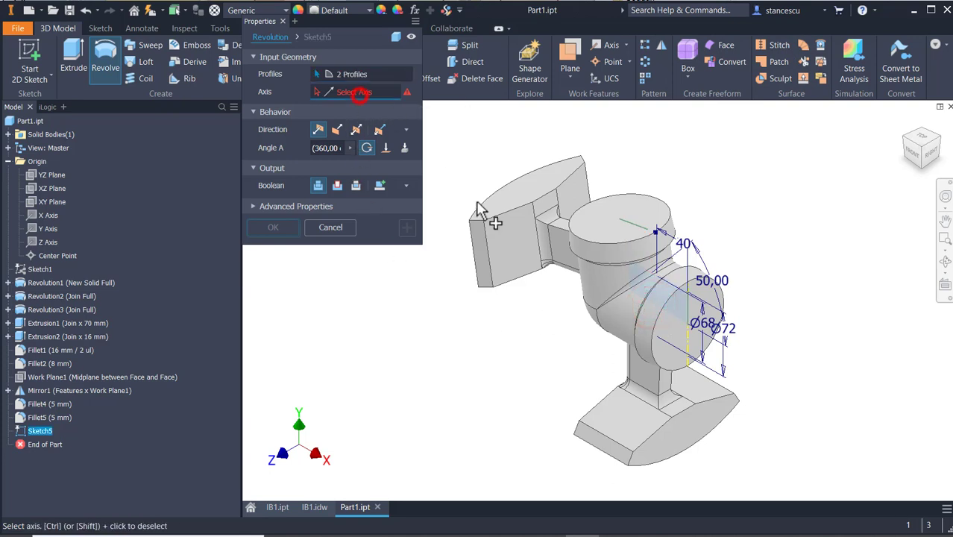
{"action": "left_click", "coordinate": [657, 311]}
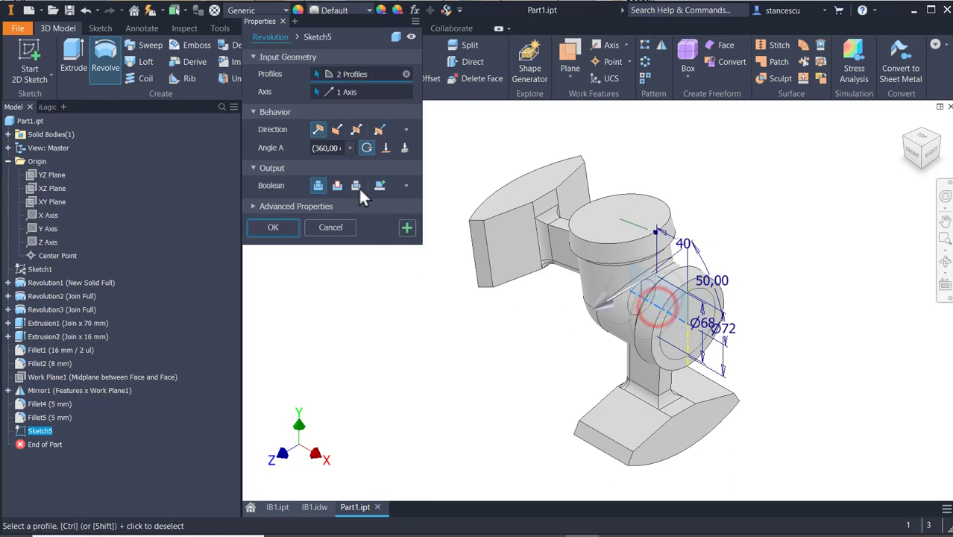
{"action": "left_click", "coordinate": [336, 185]}
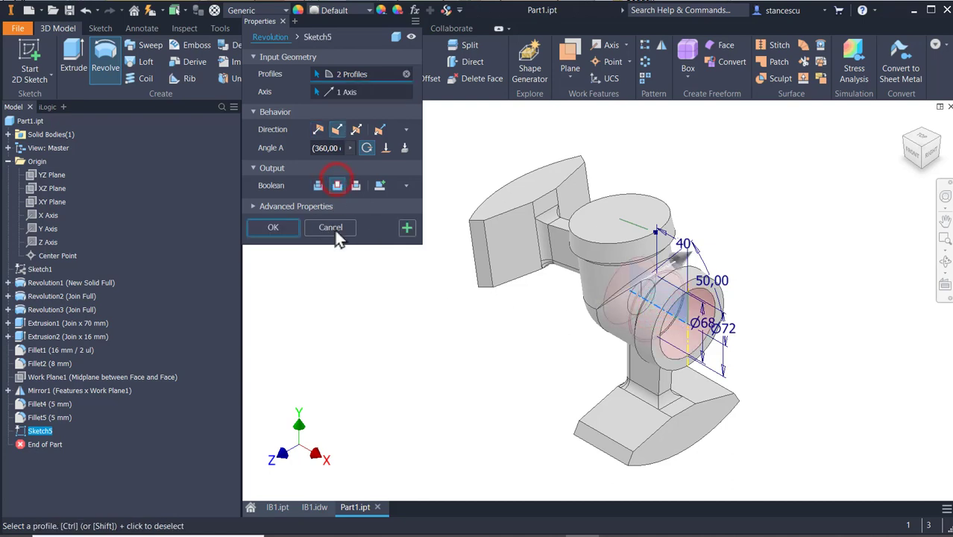
{"action": "left_click", "coordinate": [407, 230]}
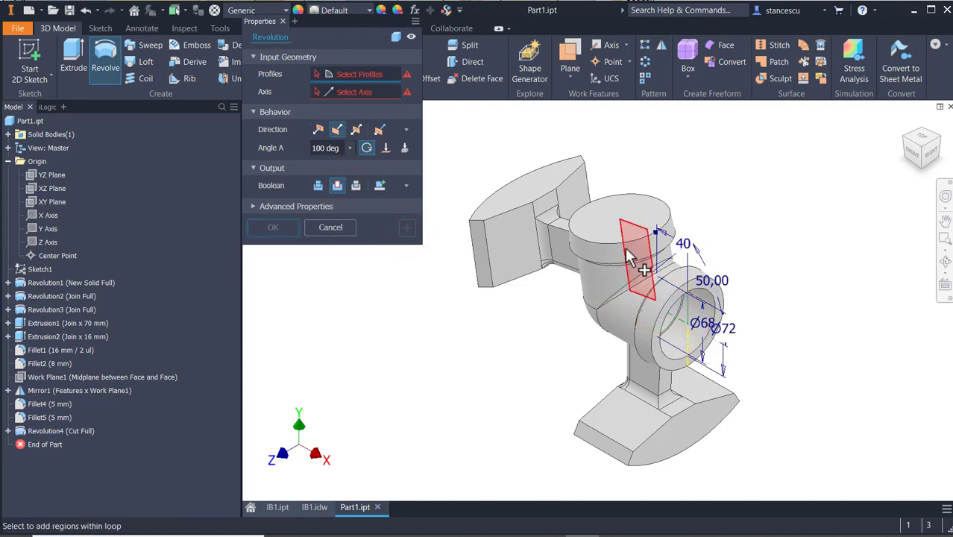
Step: Cut the bore in the upper pipe end with a full revolve of the mirrored stepped profile about its own centerline
{"action": "left_click", "coordinate": [623, 252]}
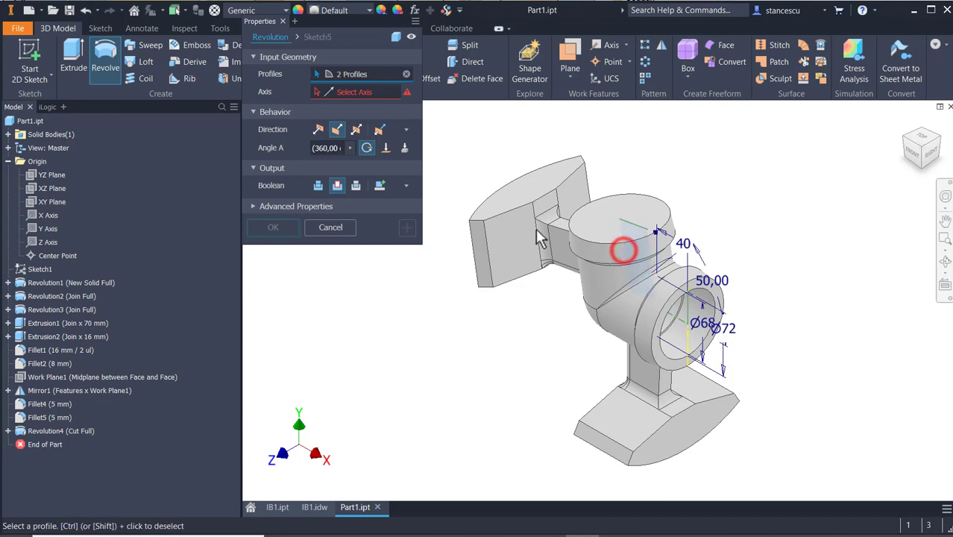
{"action": "left_click", "coordinate": [355, 93]}
{"action": "left_click", "coordinate": [635, 267]}
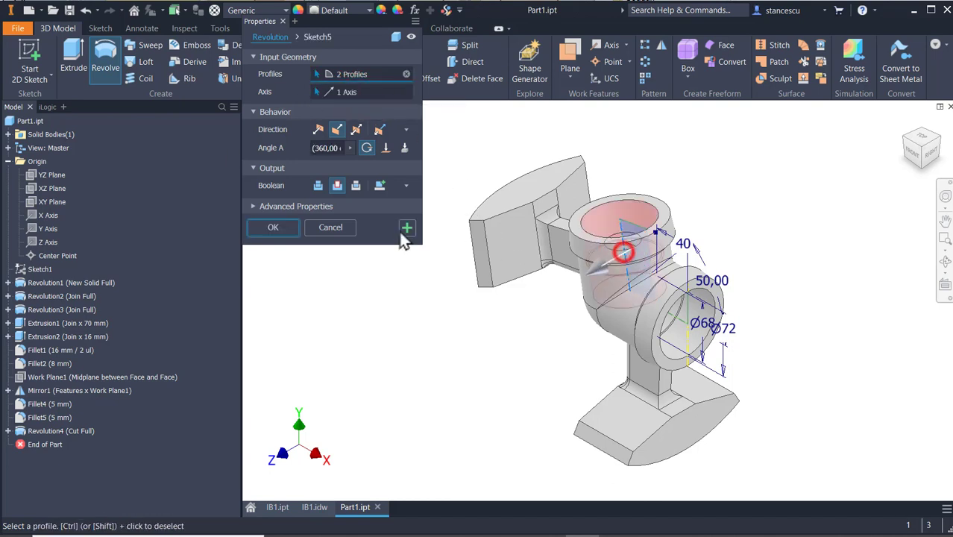
{"action": "left_click", "coordinate": [274, 227]}
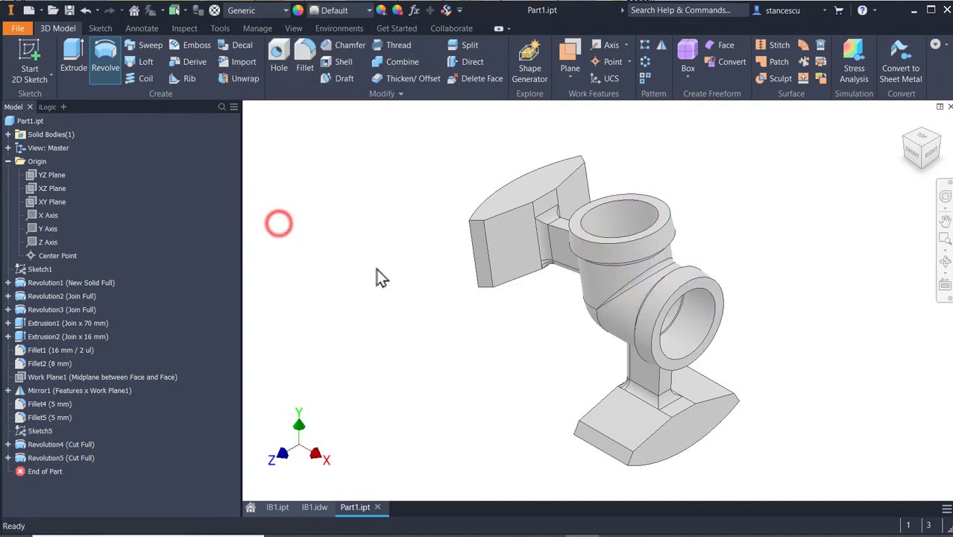
Step: Create a sketch on the half-round face left inside the upper bore, keeping only its projected outline, and finish it
{"action": "middle_click_drag", "start_coordinate": [469, 285], "coordinate": [484, 319], "text": "shift"}
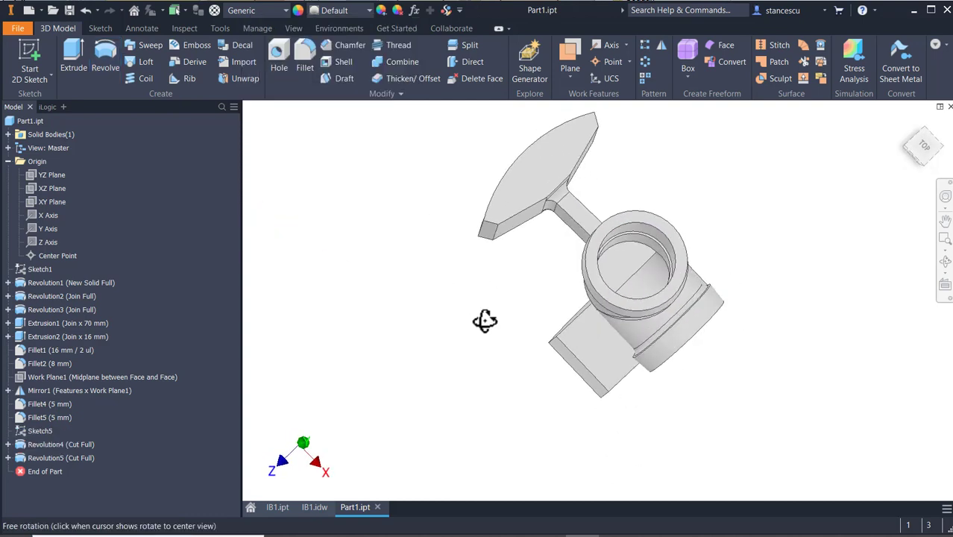
{"action": "mouse_move", "coordinate": [671, 282]}
{"action": "middle_mouse_down", "text": "shift"}
{"action": "mouse_move", "coordinate": [633, 259]}
{"action": "mouse_move", "coordinate": [606, 272]}
{"action": "mouse_move", "coordinate": [614, 277]}
{"action": "mouse_move", "coordinate": [632, 258]}
{"action": "middle_mouse_up", "text": "shift"}
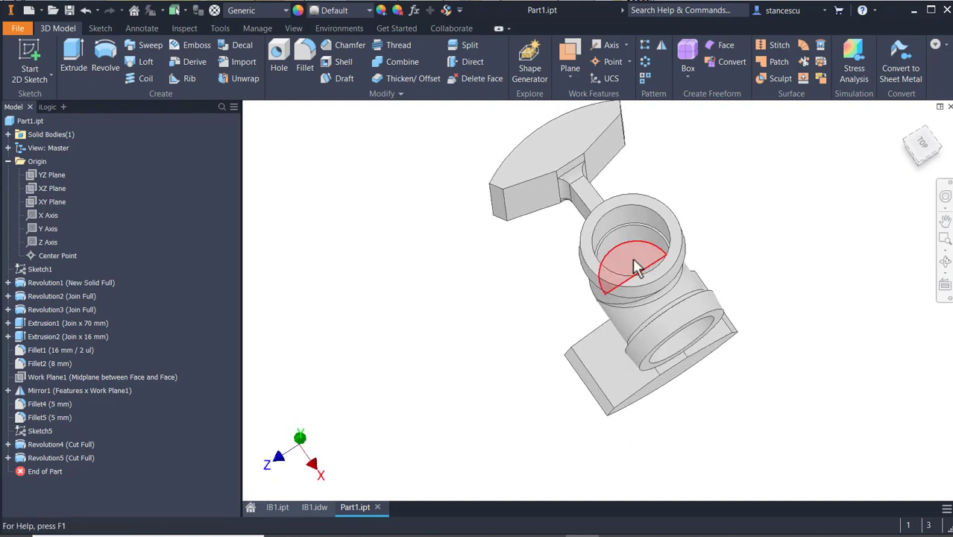
{"action": "left_click", "coordinate": [790, 229]}
{"action": "mouse_move", "coordinate": [638, 254]}
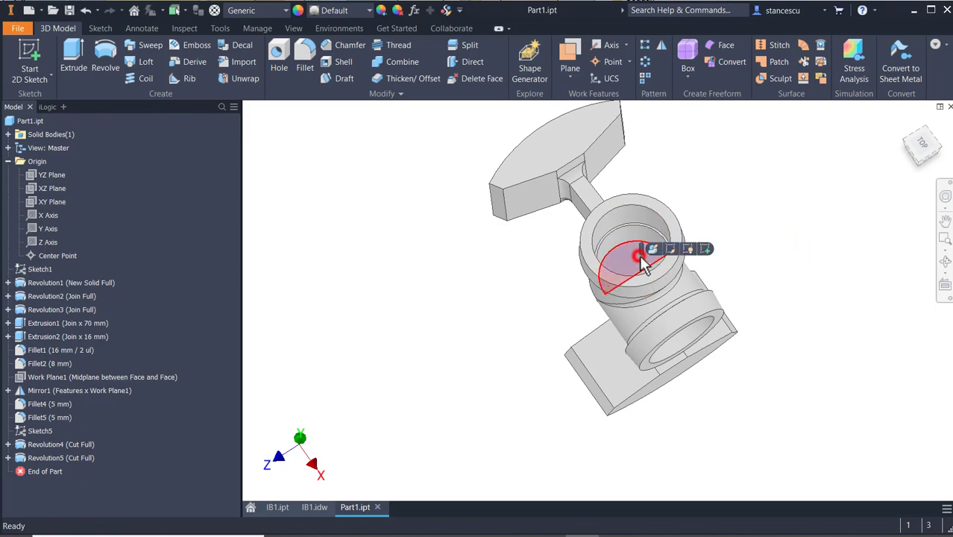
{"action": "left_click", "coordinate": [705, 246]}
{"action": "key", "text": "s"}
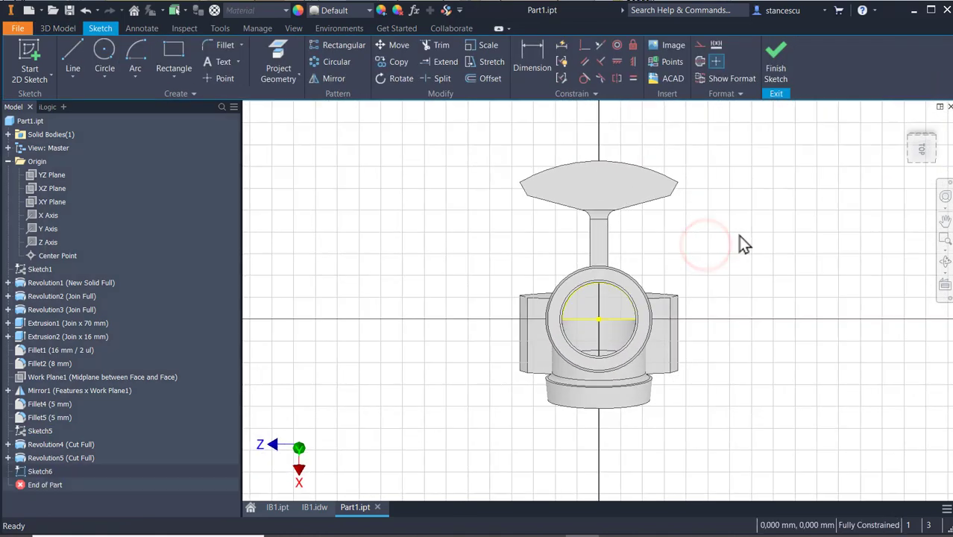
{"action": "left_click", "coordinate": [775, 69]}
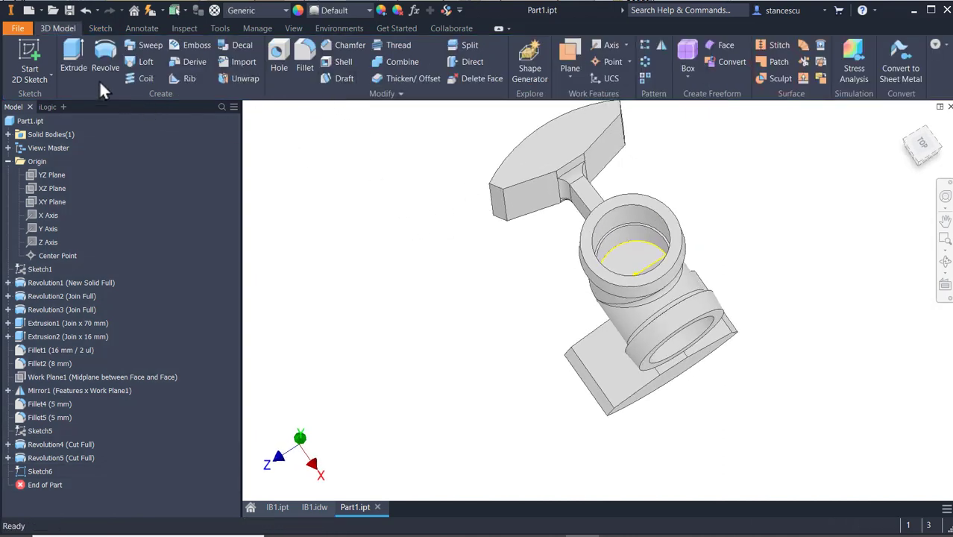
Step: Cut the leftover material between the bores with a full revolve of the half-round profile about its straight edge
{"action": "left_click", "coordinate": [103, 58]}
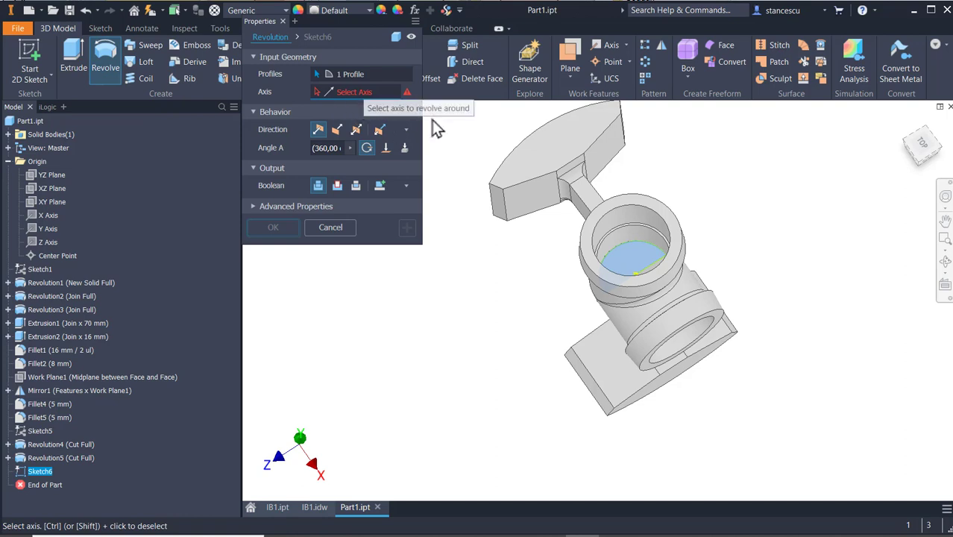
{"action": "left_click", "coordinate": [642, 274]}
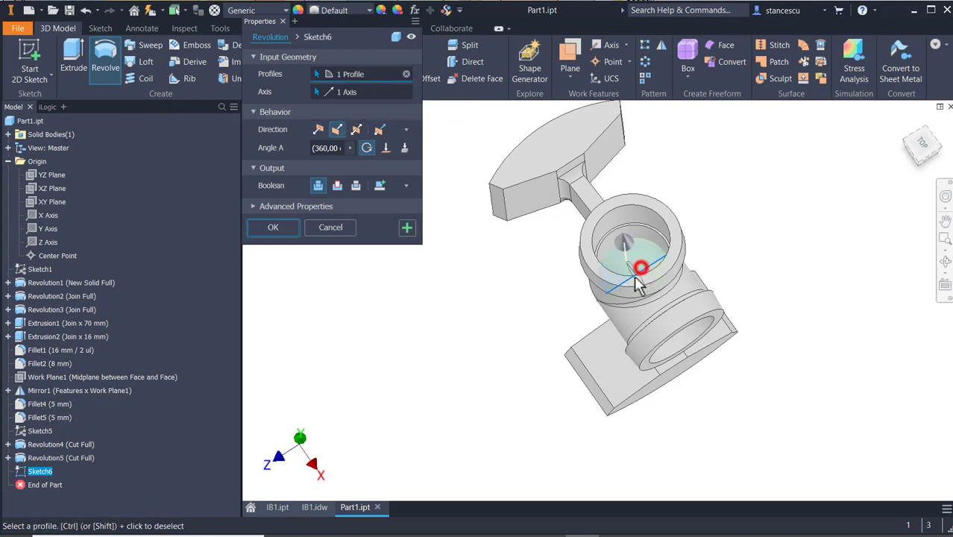
{"action": "left_click", "coordinate": [336, 186]}
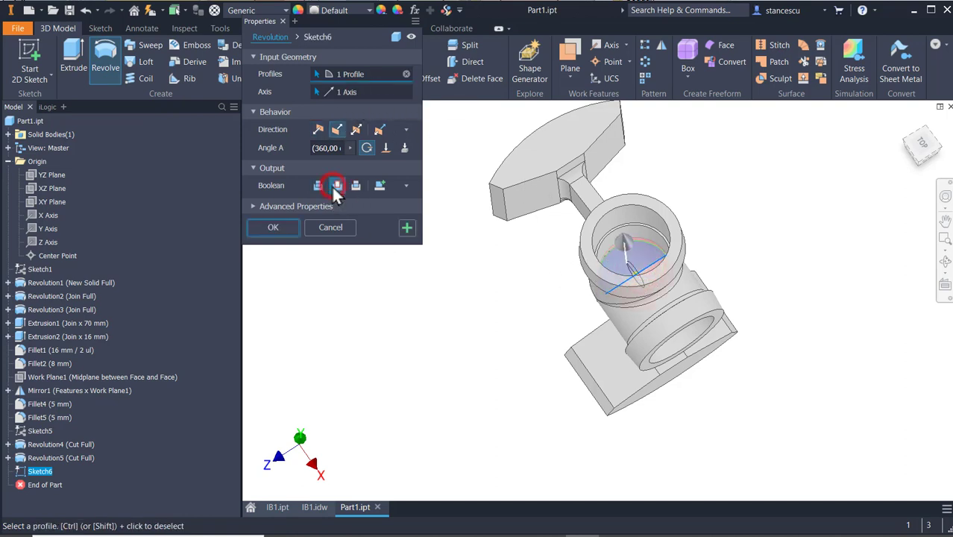
{"action": "middle_click_drag", "start_coordinate": [445, 313], "coordinate": [478, 277], "text": "shift"}
{"action": "left_click_drag", "start_coordinate": [472, 270], "coordinate": [503, 275]}
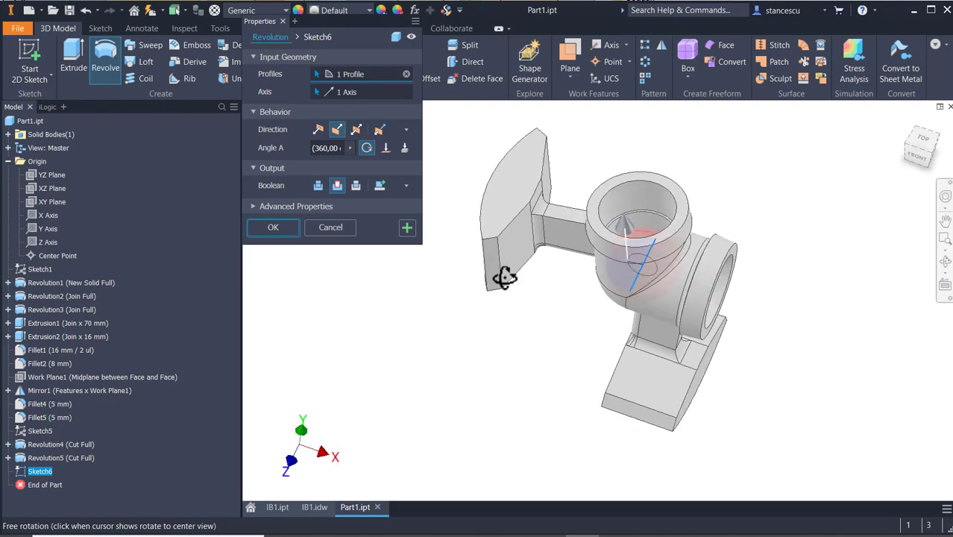
{"action": "left_click", "coordinate": [288, 228]}
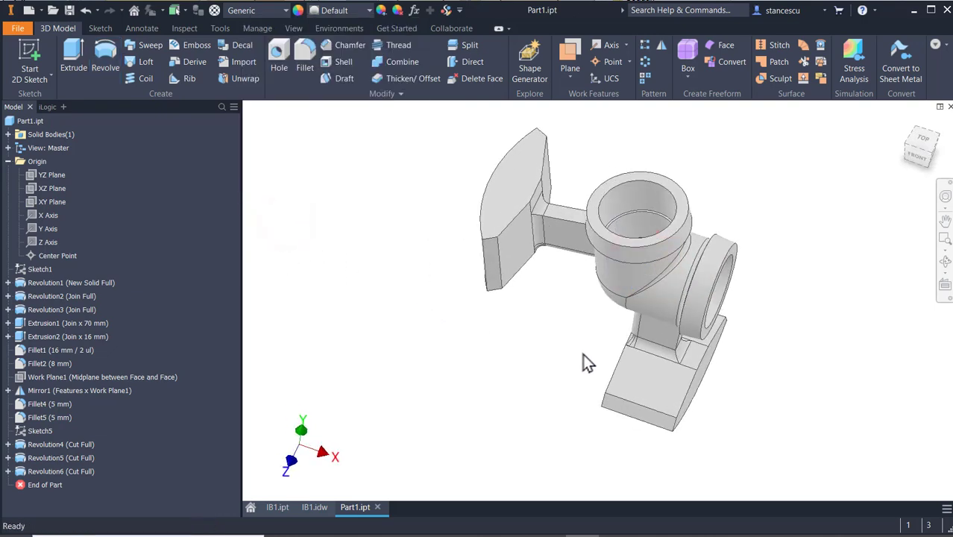
Step: Chamfer the inner rim edges of both bore openings by 1 mm
{"action": "left_click_drag", "start_coordinate": [585, 361], "coordinate": [550, 343]}
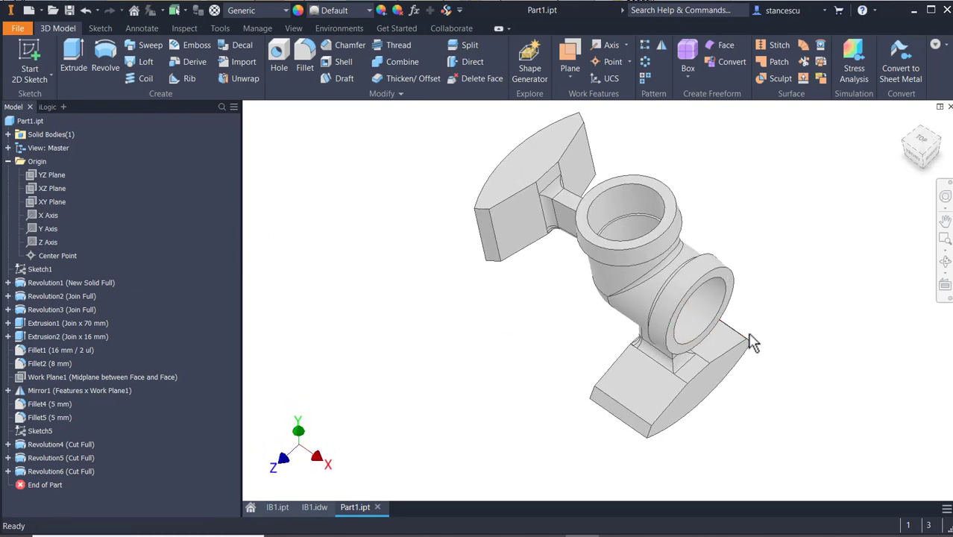
{"action": "left_click", "coordinate": [721, 285]}
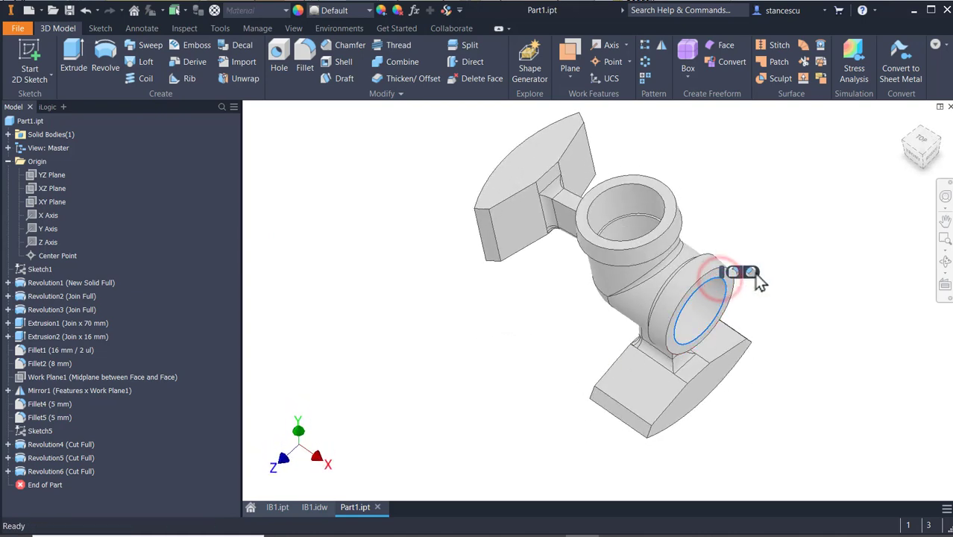
{"action": "left_click", "coordinate": [750, 273]}
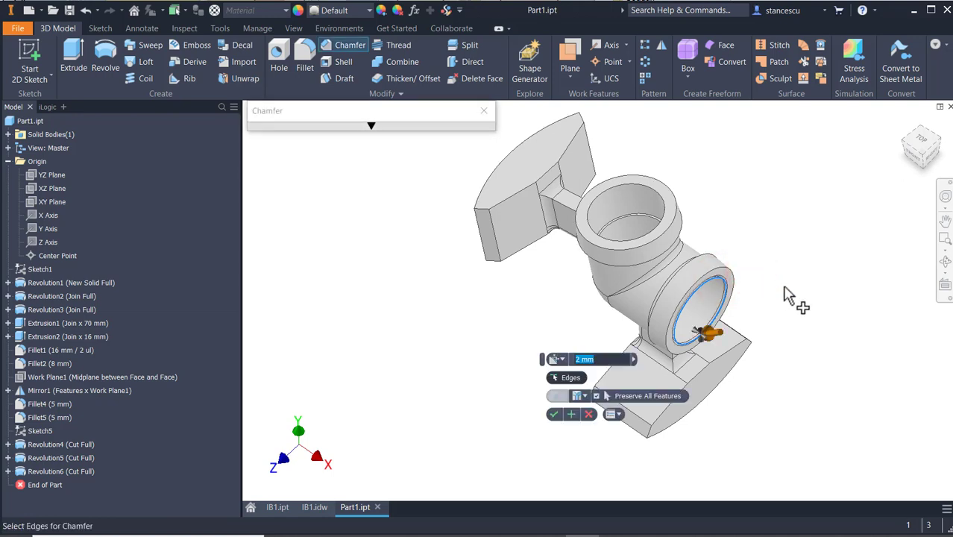
{"action": "left_click", "coordinate": [646, 184]}
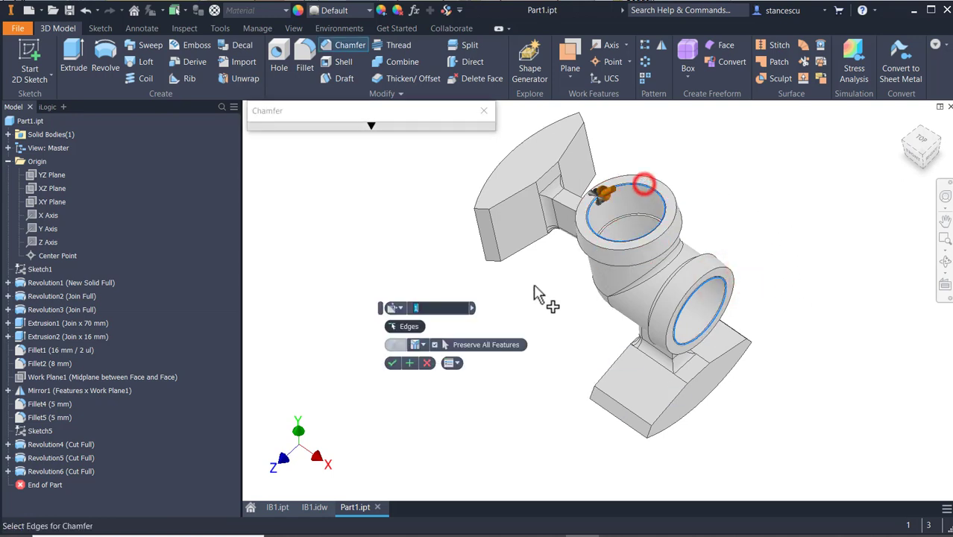
{"action": "left_click", "coordinate": [392, 364]}
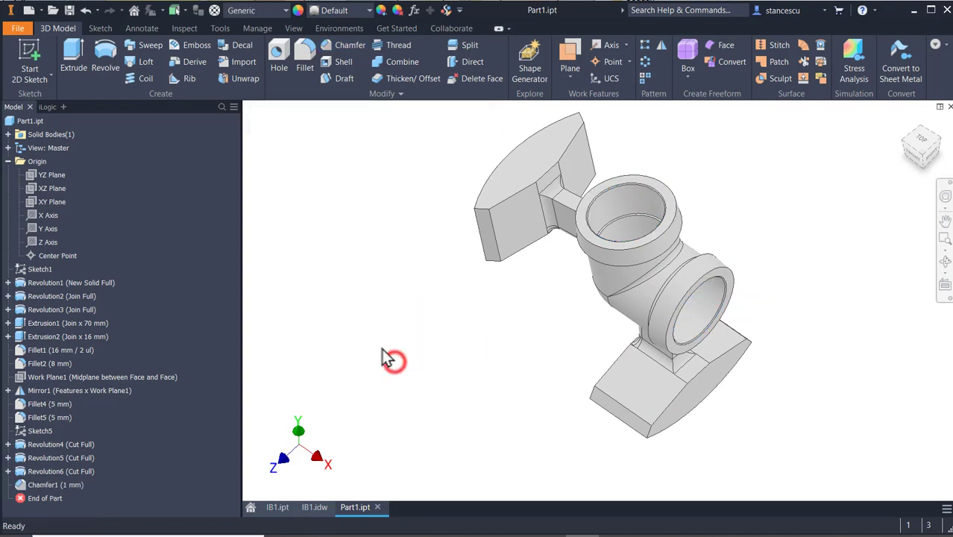
Step: Fillet the inner step edges of both bores with the 0.5 mm radius specified in the IB1.idw drawing
{"action": "left_click", "coordinate": [313, 513]}
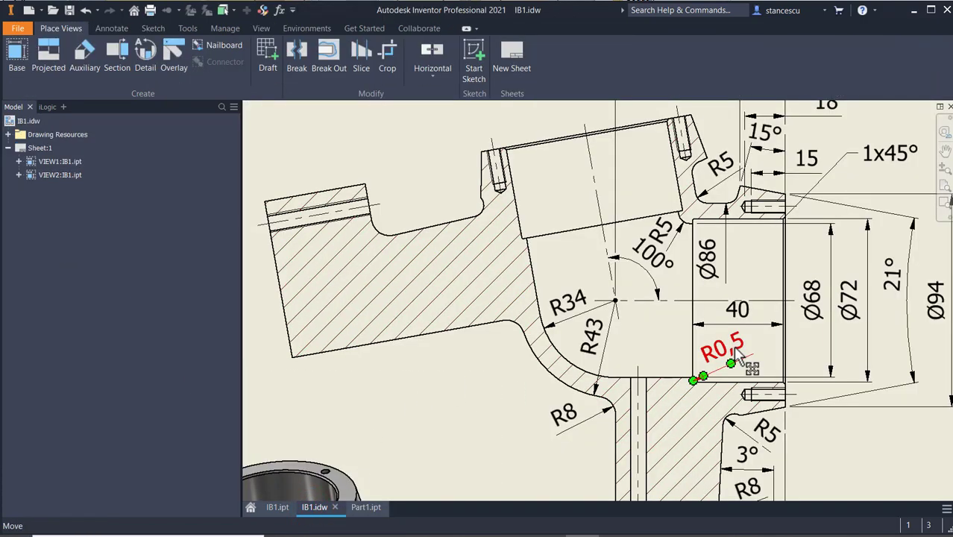
{"action": "left_click", "coordinate": [367, 507]}
{"action": "scroll", "coordinate": [610, 217], "scroll_direction": "down", "scroll_amount": 3}
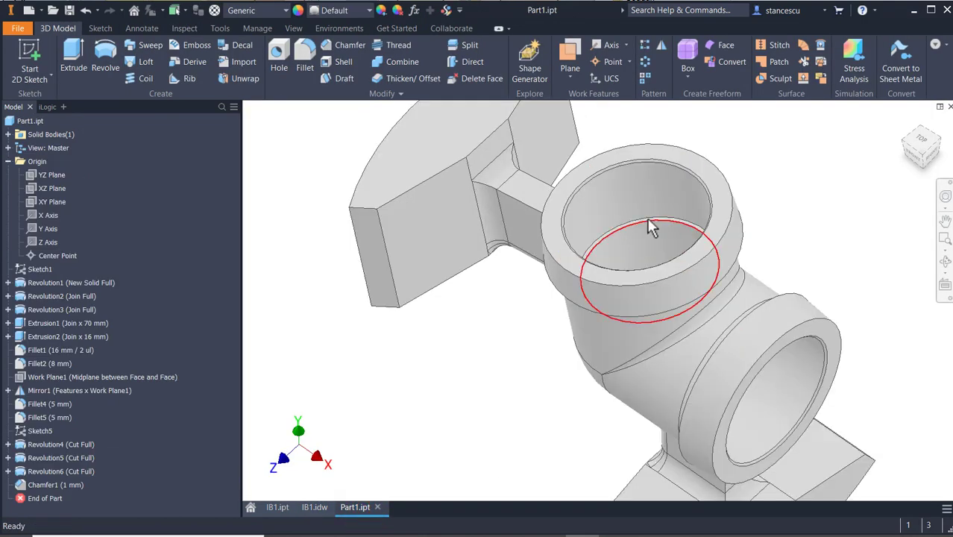
{"action": "left_click", "coordinate": [632, 217]}
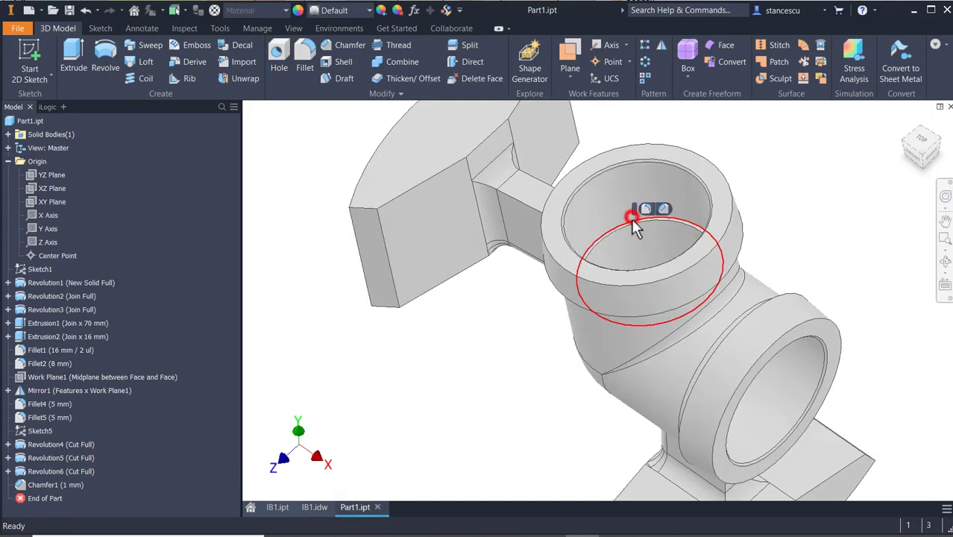
{"action": "left_click", "coordinate": [641, 208]}
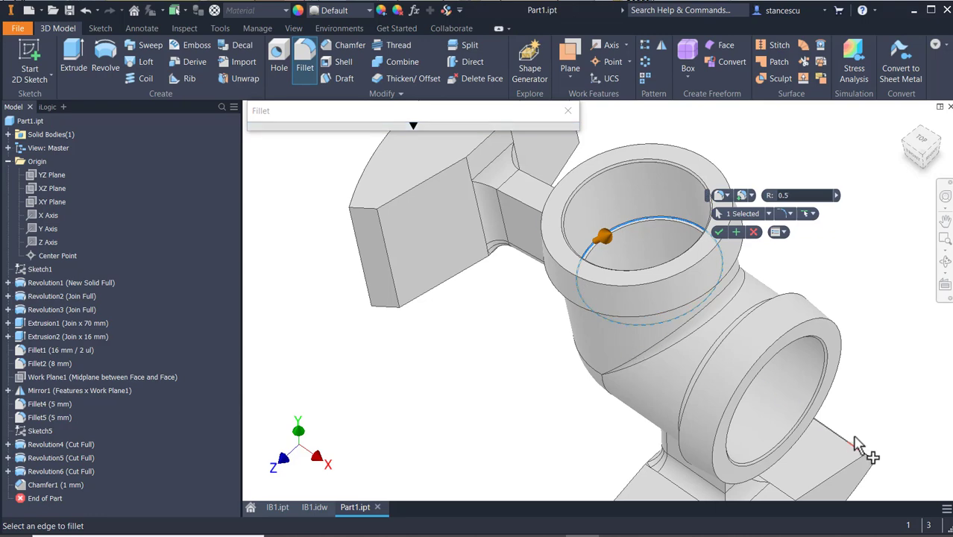
{"action": "middle_click_drag", "start_coordinate": [816, 406], "coordinate": [809, 380], "text": "shift"}
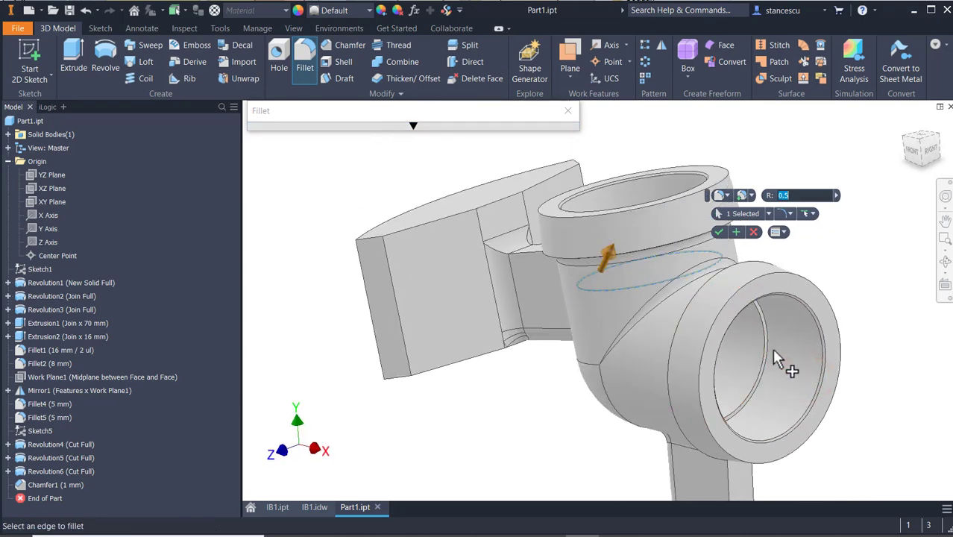
{"action": "scroll", "coordinate": [777, 344], "scroll_direction": "down", "scroll_amount": 2}
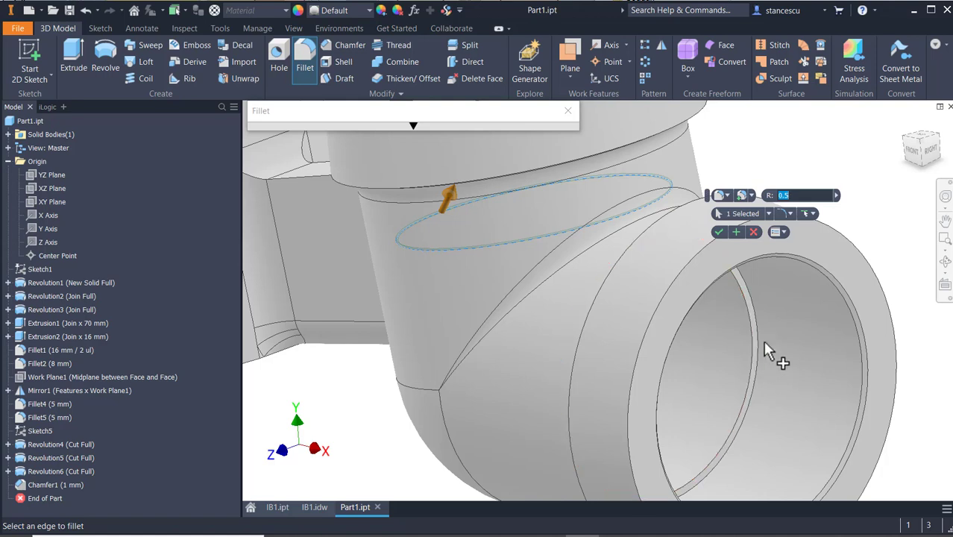
{"action": "left_click", "coordinate": [756, 335]}
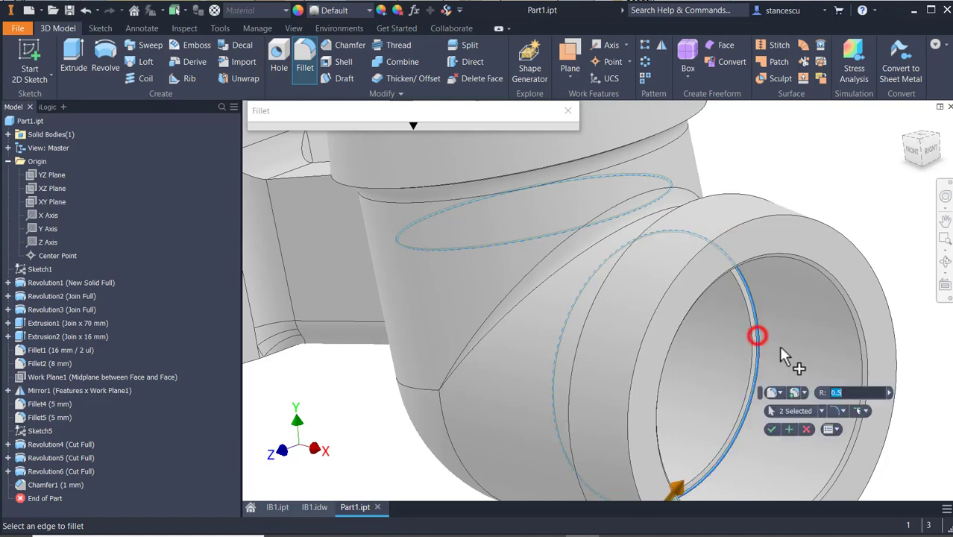
{"action": "left_click", "coordinate": [771, 429]}
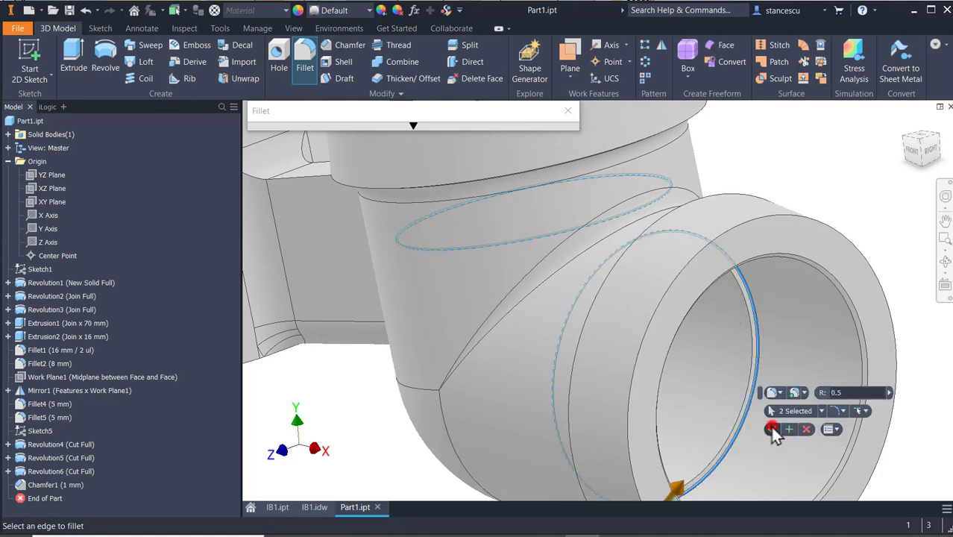
{"action": "left_click", "coordinate": [866, 199]}
{"action": "key", "text": "F6"}
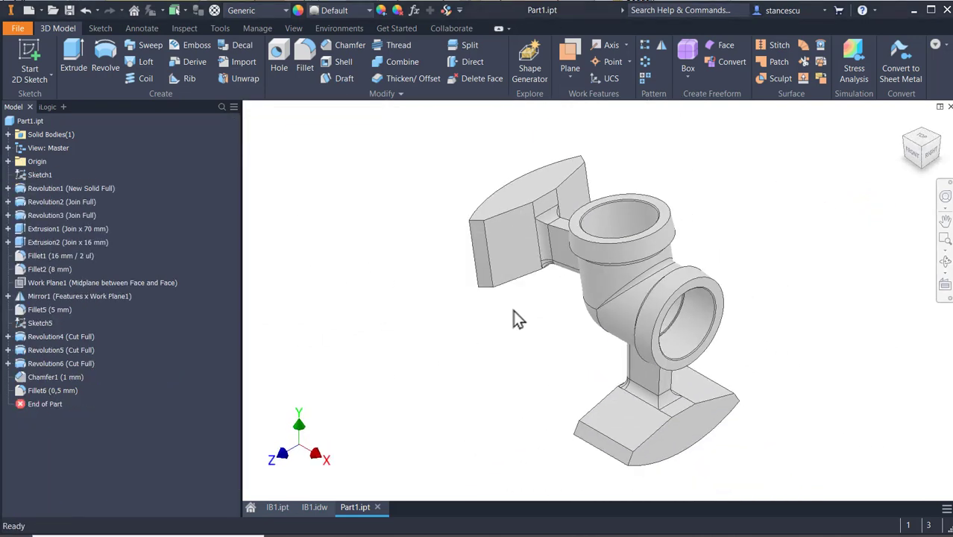
{"action": "middle_click_drag", "start_coordinate": [518, 318], "coordinate": [600, 310], "text": "shift"}
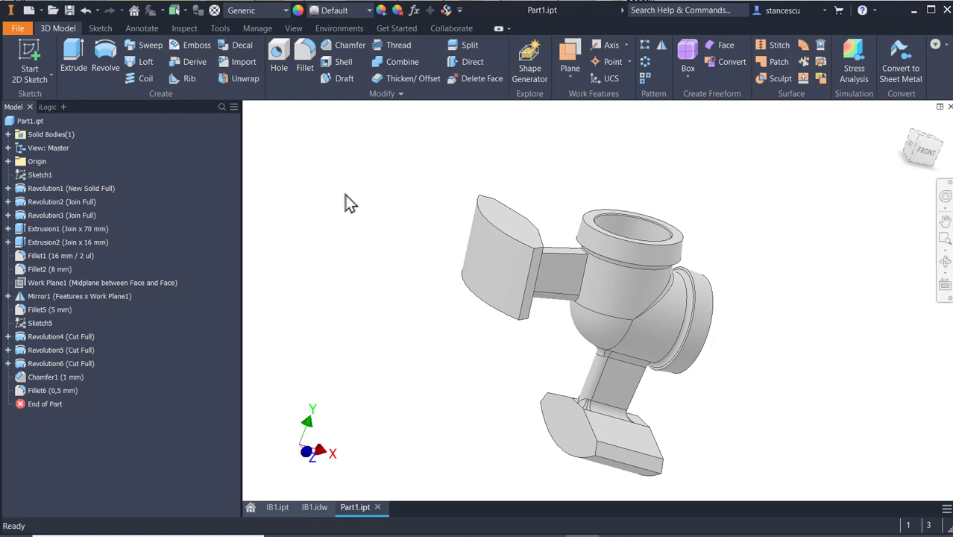
Step: Fillet the edges where both arms meet the elbow body with an 8 mm radius
{"action": "scroll", "coordinate": [586, 291], "scroll_direction": "up", "scroll_amount": 2}
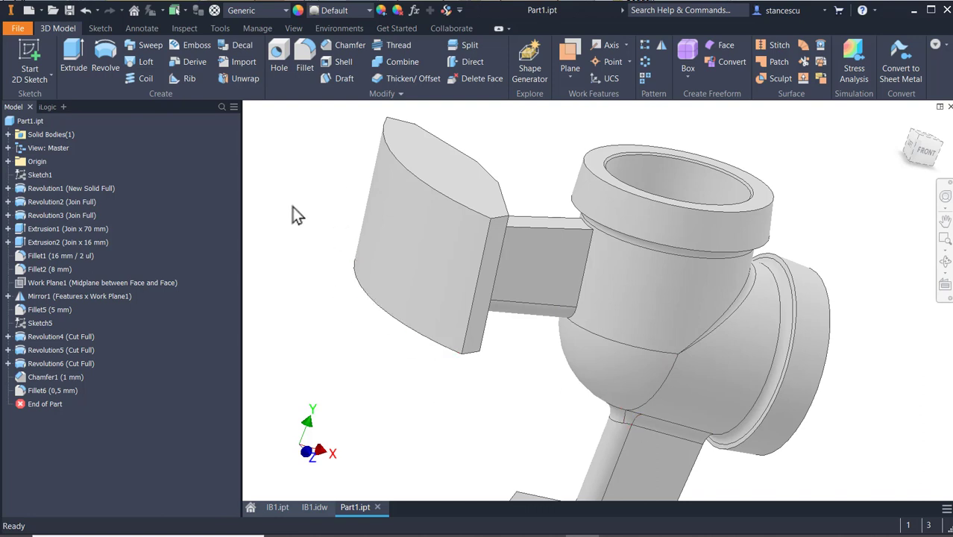
{"action": "left_click", "coordinate": [584, 273]}
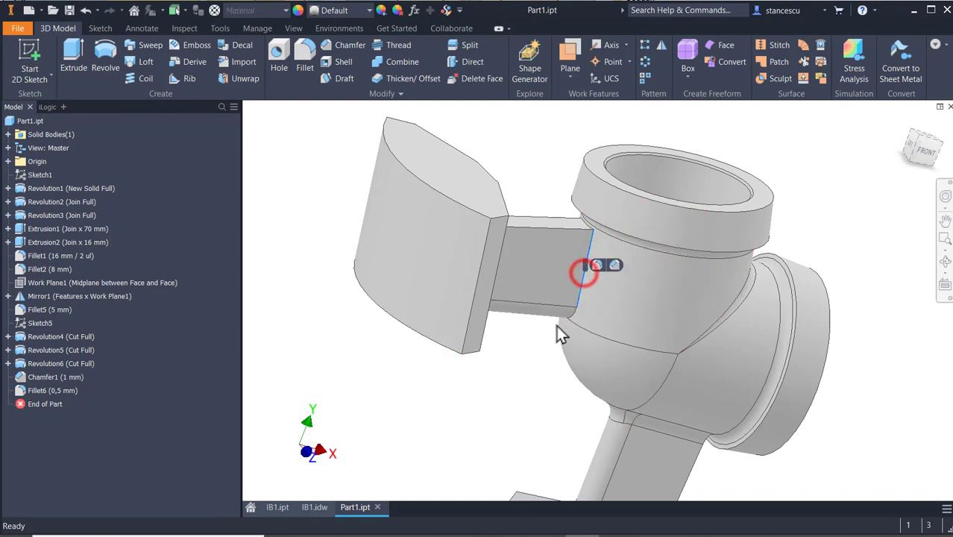
{"action": "left_click", "coordinate": [596, 265]}
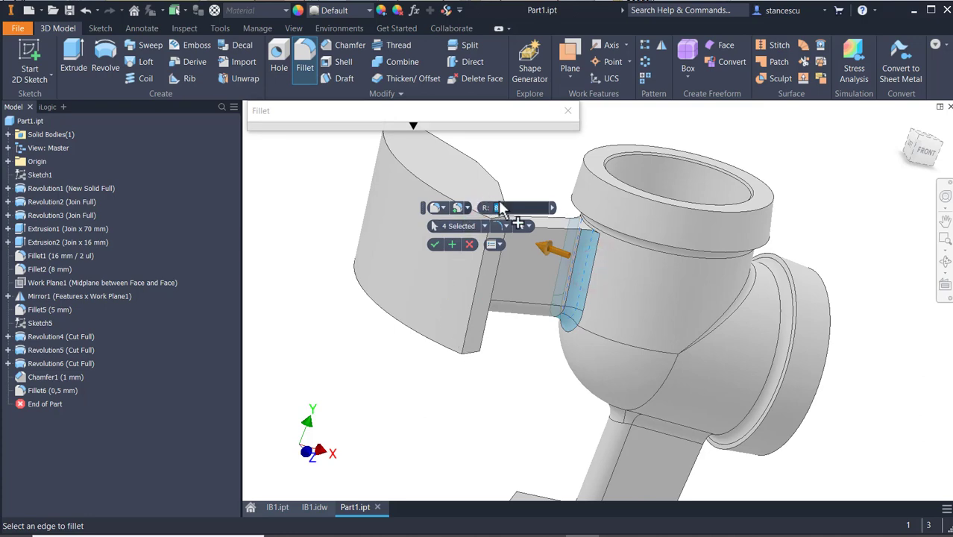
{"action": "middle_click_drag", "start_coordinate": [504, 370], "coordinate": [601, 336], "text": "shift"}
{"action": "middle_click_drag", "start_coordinate": [568, 432], "coordinate": [409, 321], "text": "shift"}
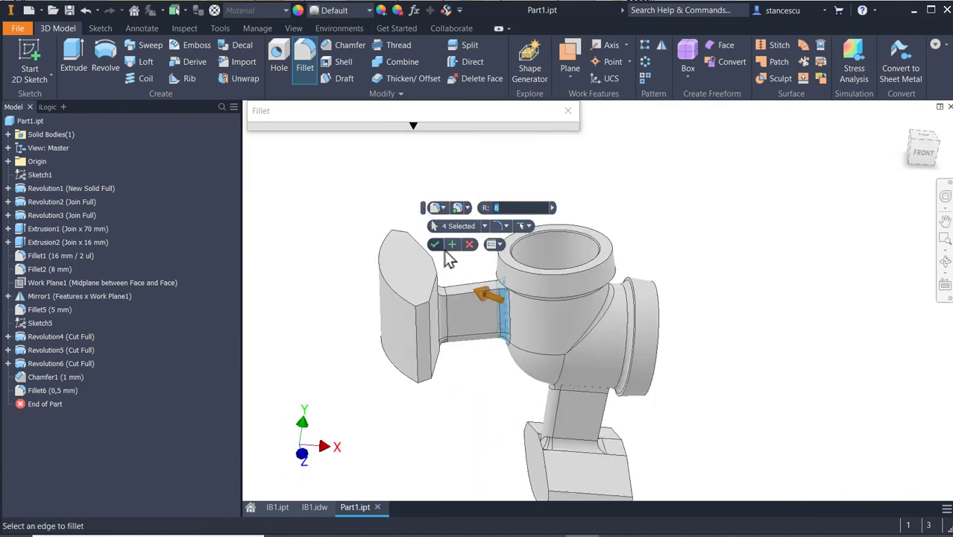
{"action": "left_click", "coordinate": [448, 246]}
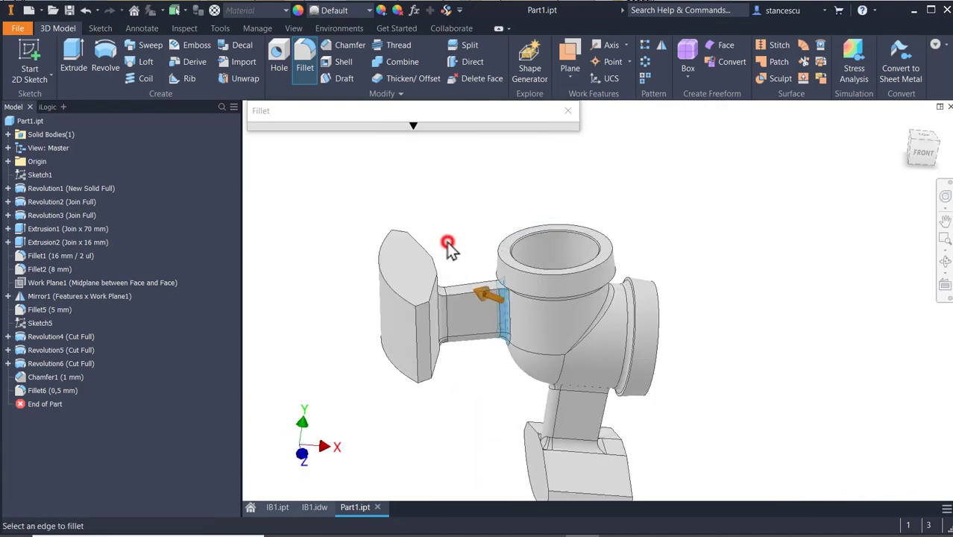
Step: Fillet the short edges between the arms and the underside of the two bore collars with a 5 mm radius
{"action": "middle_click_drag", "start_coordinate": [485, 393], "coordinate": [499, 378], "text": "shift"}
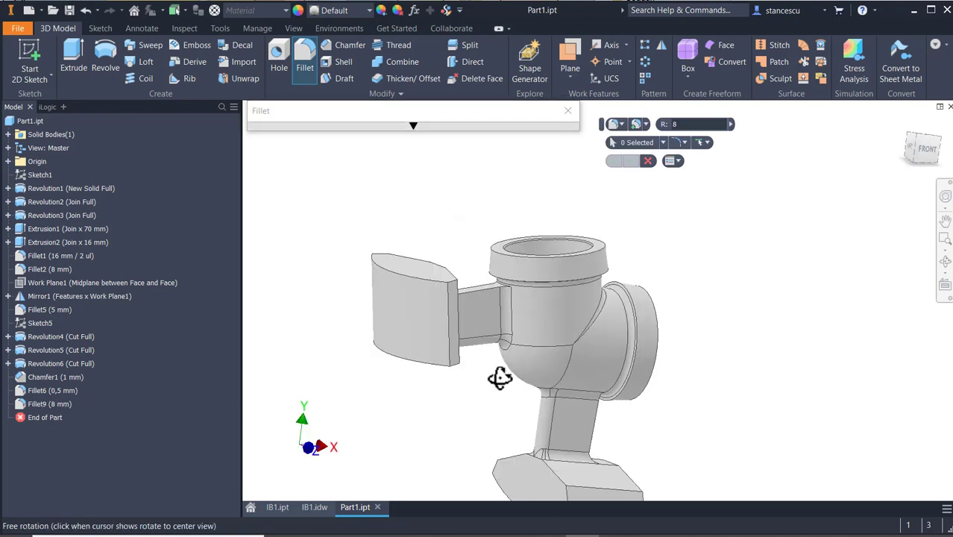
{"action": "scroll", "coordinate": [521, 272], "scroll_direction": "up", "scroll_amount": 5}
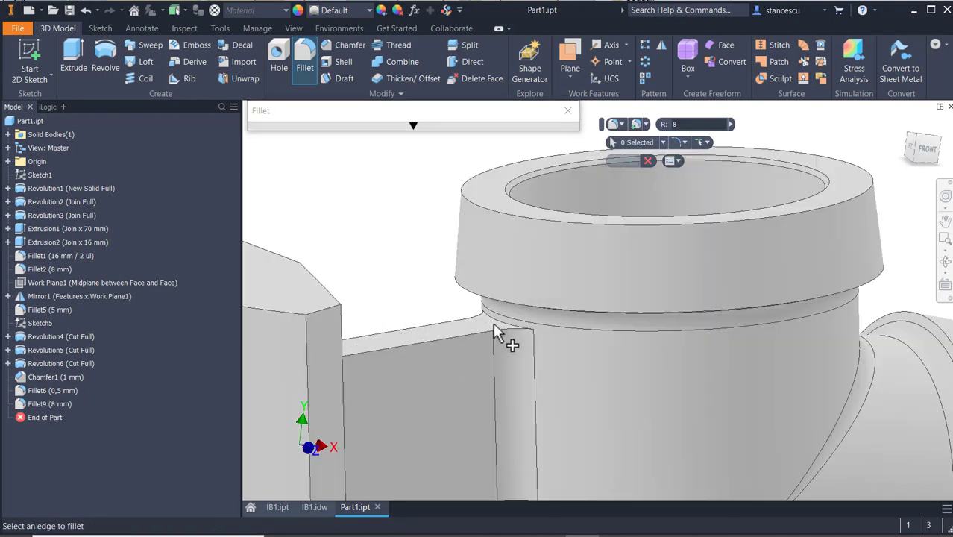
{"action": "left_click", "coordinate": [493, 325]}
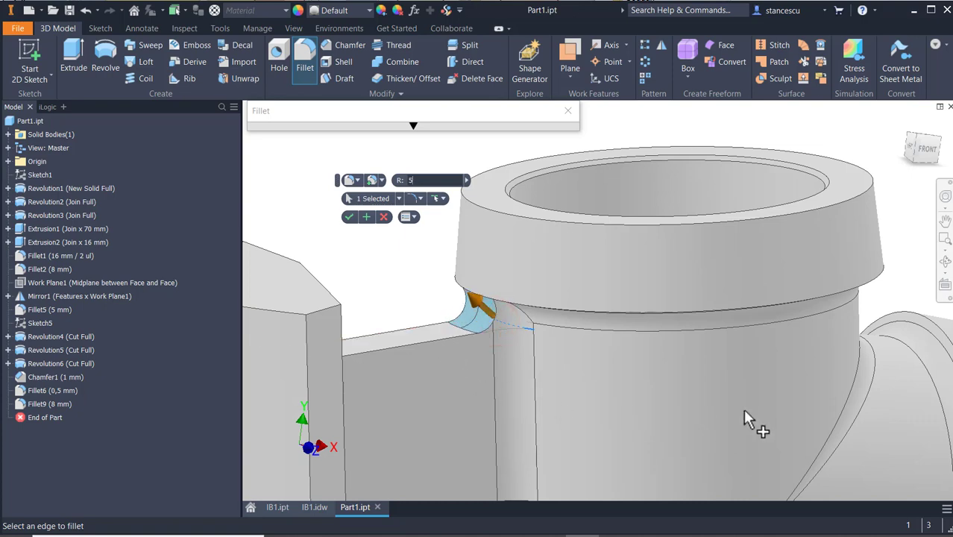
{"action": "middle_click_drag", "start_coordinate": [734, 357], "coordinate": [725, 257], "text": "shift"}
{"action": "middle_click_drag", "start_coordinate": [725, 257], "coordinate": [723, 123]}
{"action": "middle_click_drag", "start_coordinate": [766, 355], "coordinate": [782, 215]}
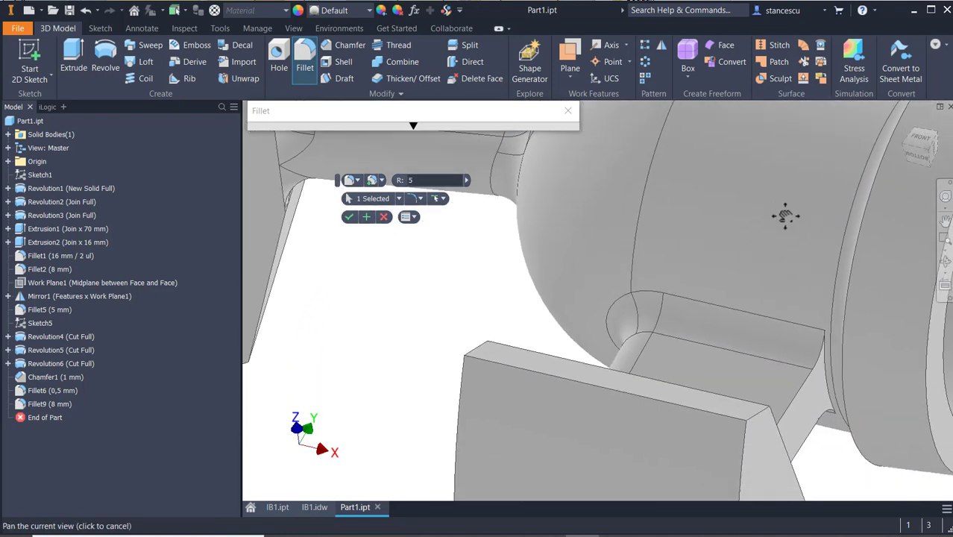
{"action": "left_click", "coordinate": [823, 379]}
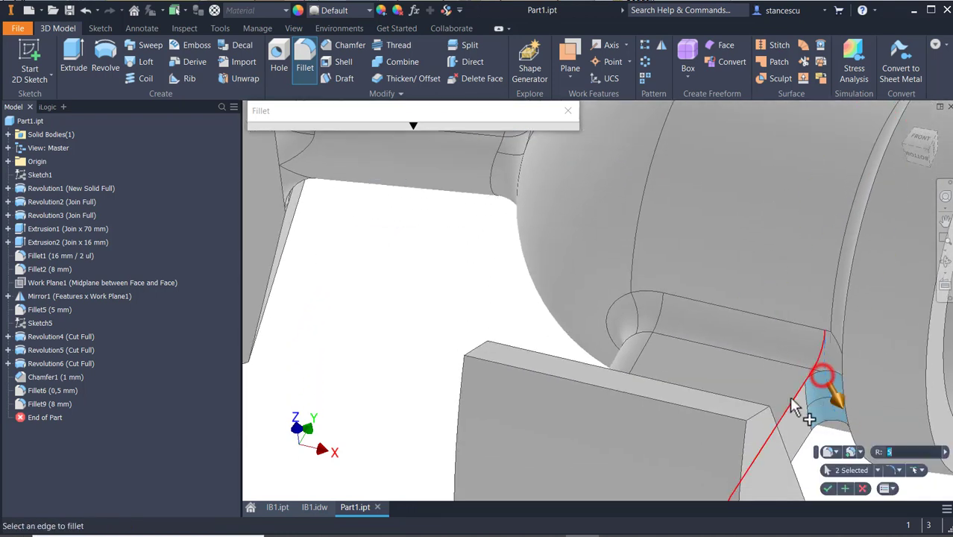
{"action": "left_click", "coordinate": [826, 488]}
{"action": "left_click", "coordinate": [411, 266]}
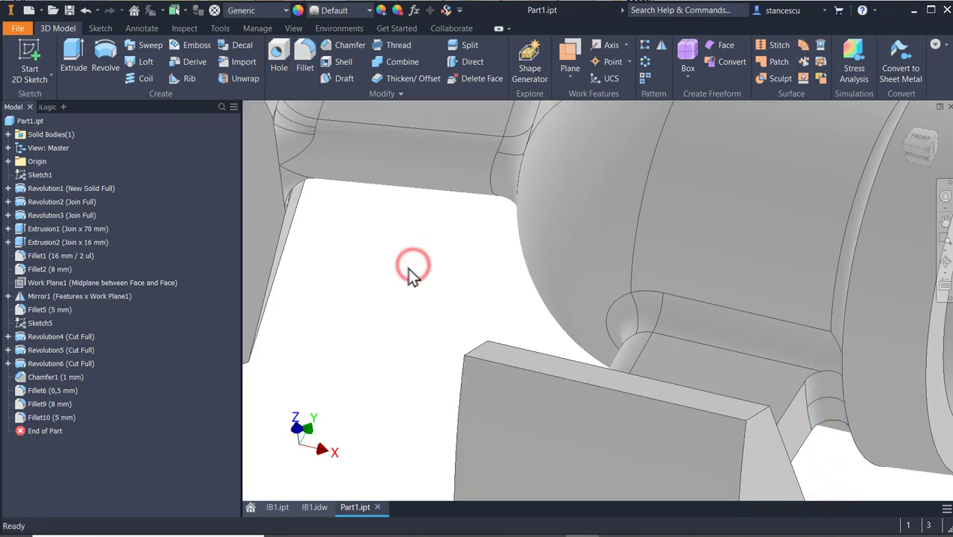
{"action": "key", "text": "F6"}
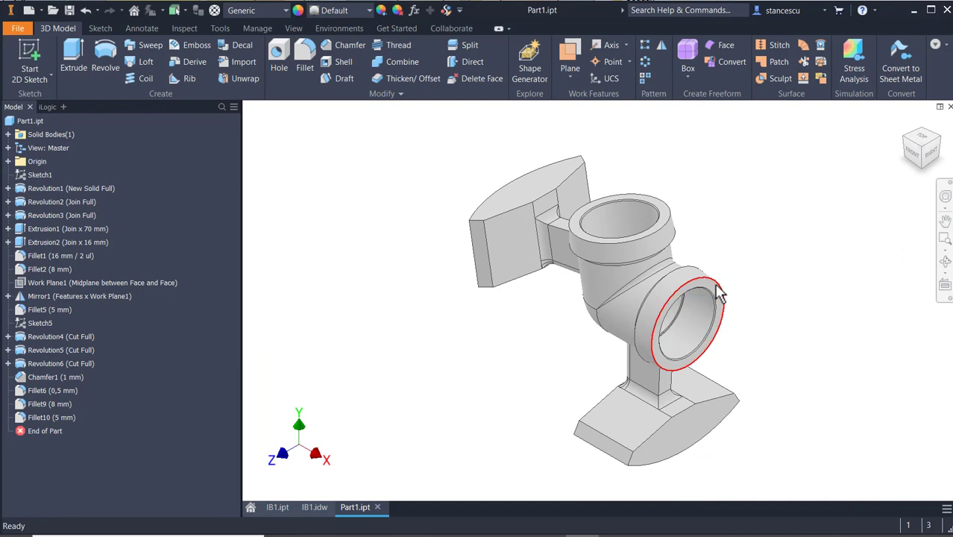
Step: Check the hole details in IB1.idw, start a sketch on the horizontal bore's end face, and place a point about 39 mm above its centre
{"action": "left_click", "coordinate": [315, 509]}
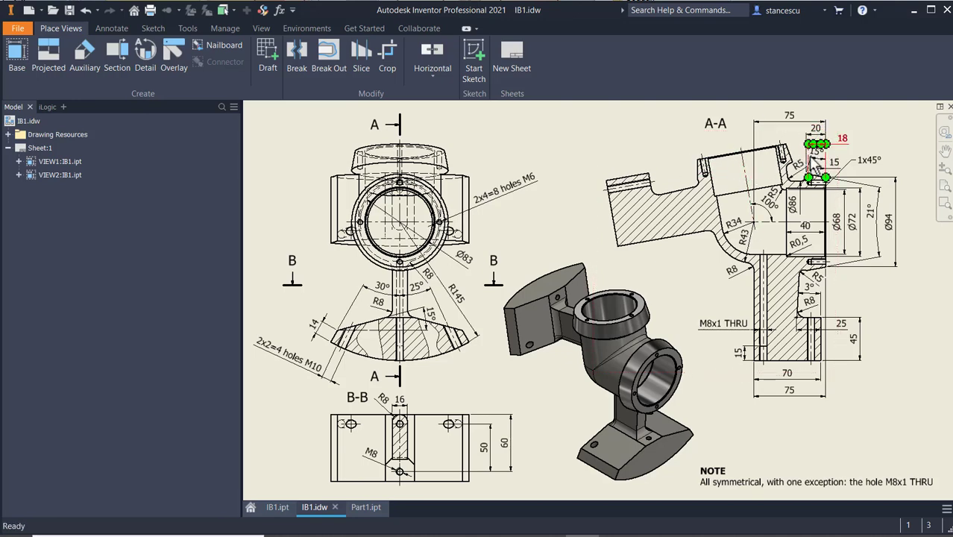
{"action": "left_click", "coordinate": [364, 507]}
{"action": "scroll", "coordinate": [727, 281], "scroll_direction": "up", "scroll_amount": 5}
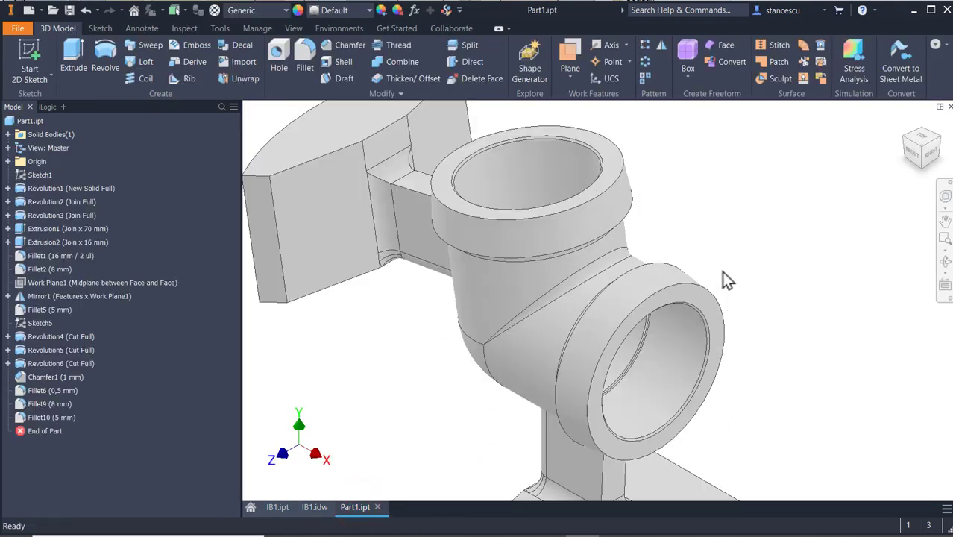
{"action": "left_click", "coordinate": [668, 294]}
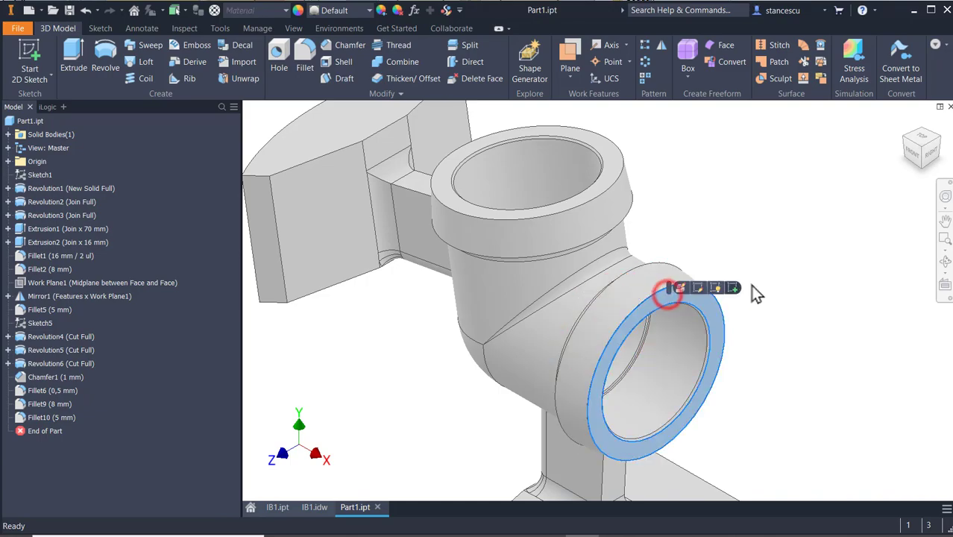
{"action": "left_click", "coordinate": [732, 290]}
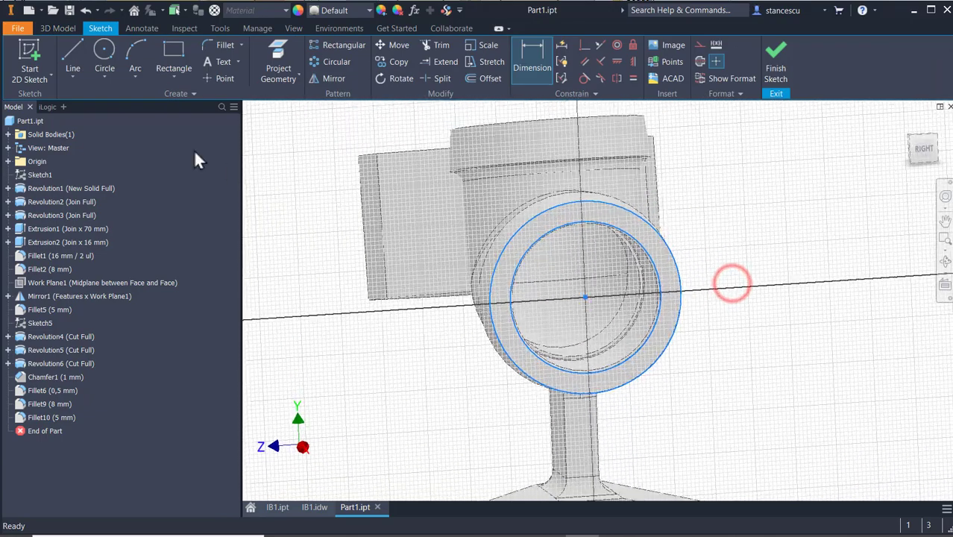
{"action": "left_click", "coordinate": [218, 77]}
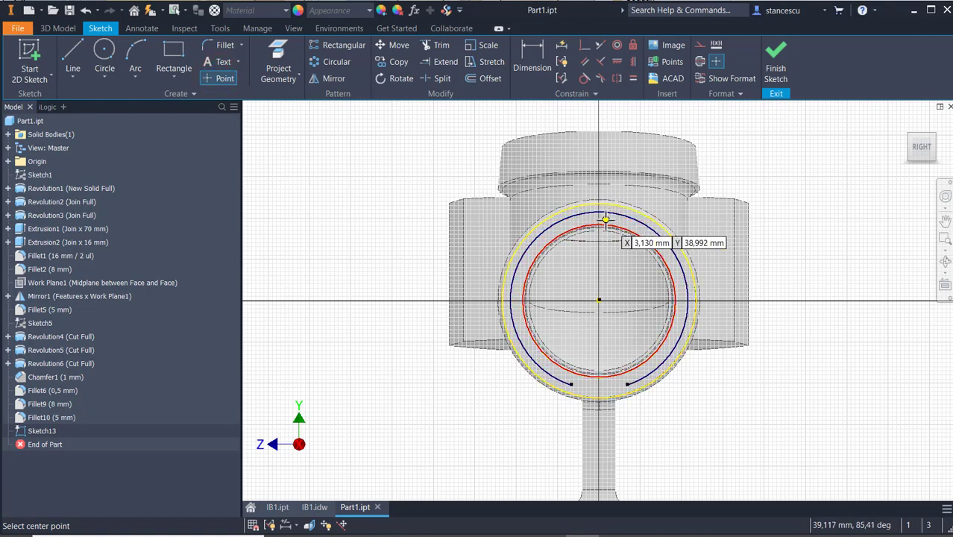
{"action": "left_click", "coordinate": [604, 219]}
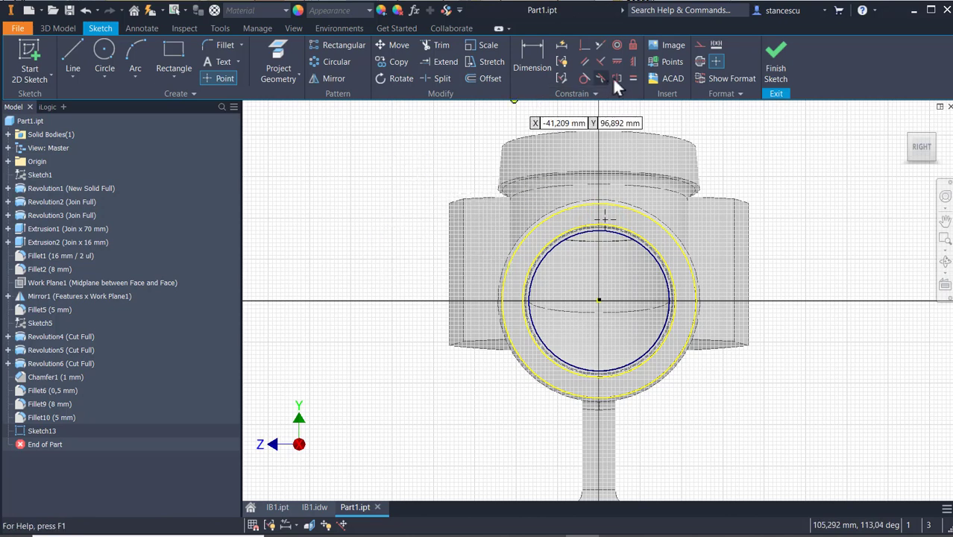
Step: Align the sketch point vertically with the bore centre and dimension its distance from the centre as 83/2
{"action": "left_click", "coordinate": [632, 61]}
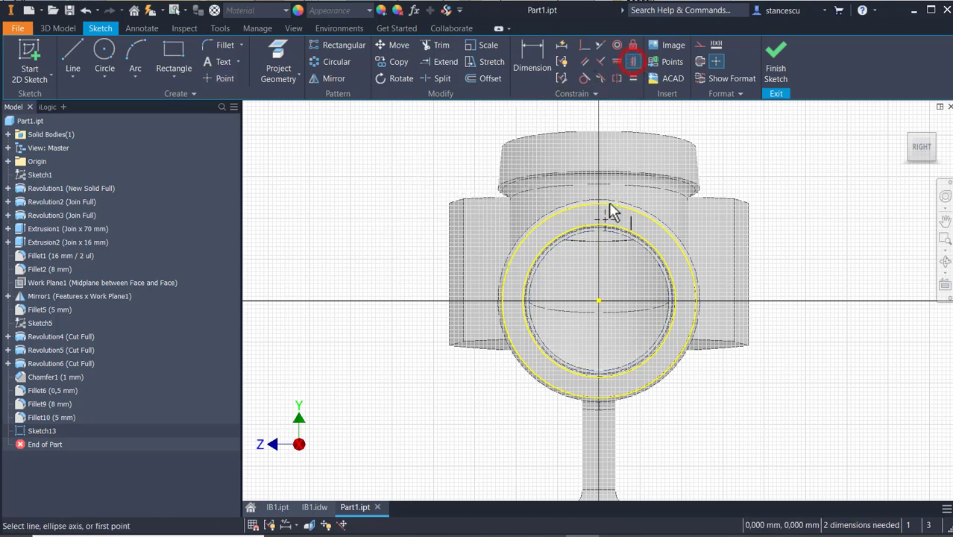
{"action": "left_click", "coordinate": [604, 219]}
{"action": "left_click", "coordinate": [600, 300]}
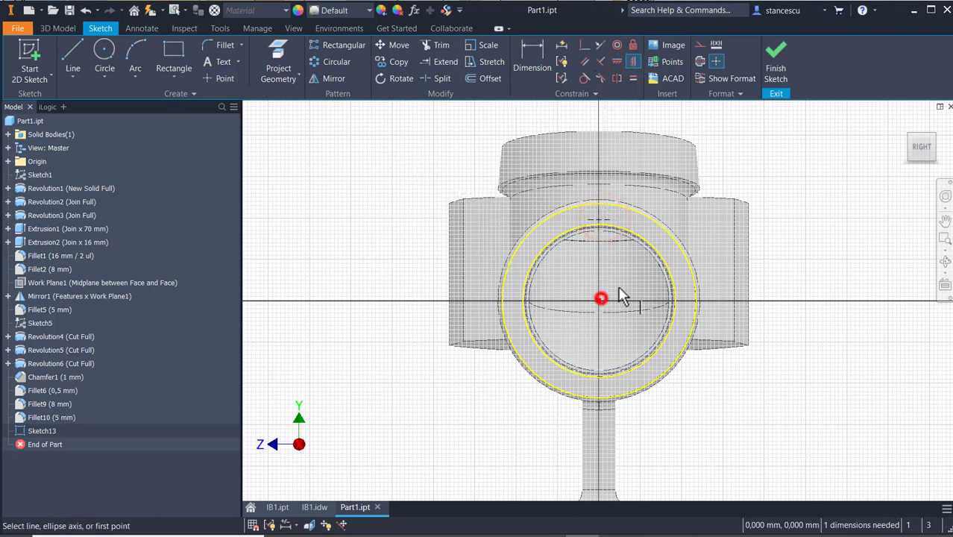
{"action": "left_click", "coordinate": [534, 58]}
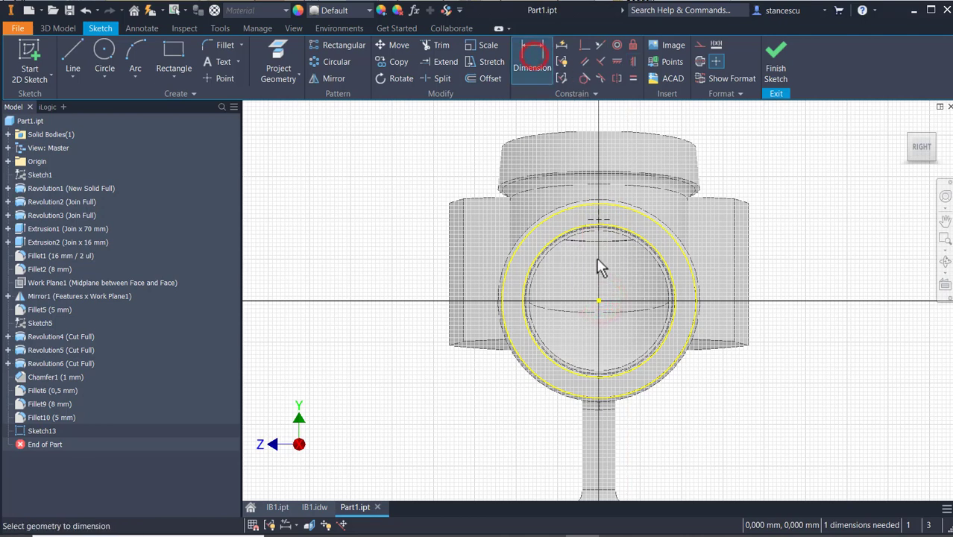
{"action": "left_click", "coordinate": [605, 221]}
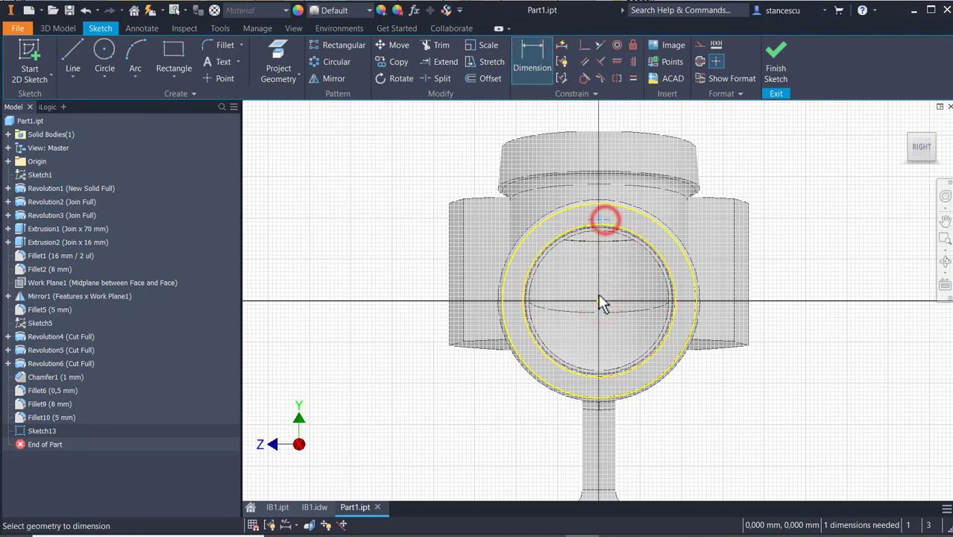
{"action": "left_click", "coordinate": [600, 302]}
{"action": "left_click", "coordinate": [820, 270]}
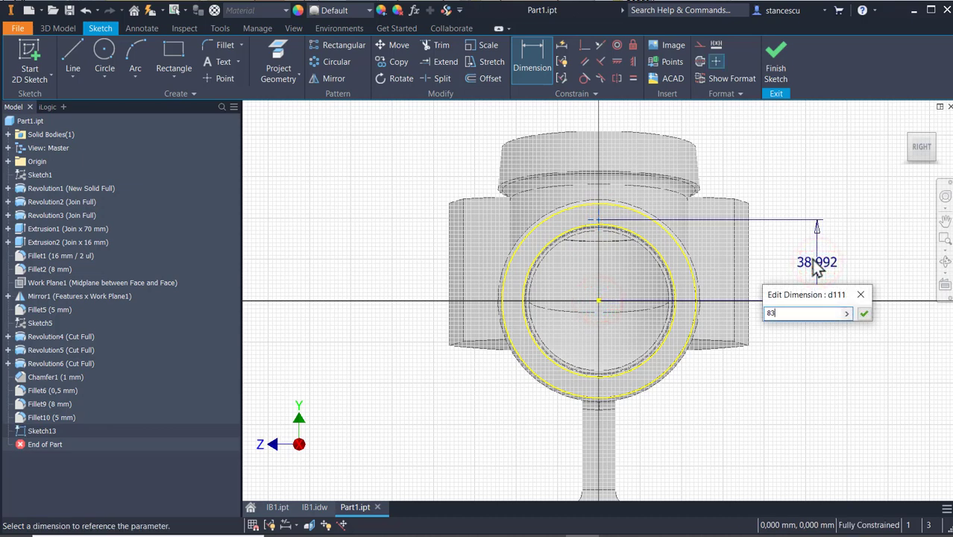
{"action": "type", "text": "83/2"}
{"action": "key", "text": "Return"}
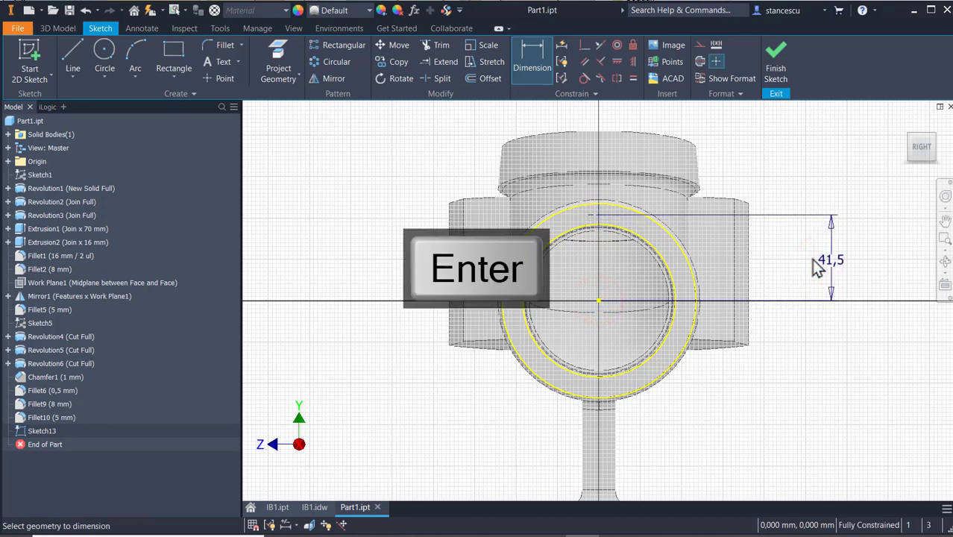
Step: Finish the sketch and add a tapped M6x1 hole at the point with 15 mm thread depth and 18 mm drill depth
{"action": "left_click", "coordinate": [776, 60]}
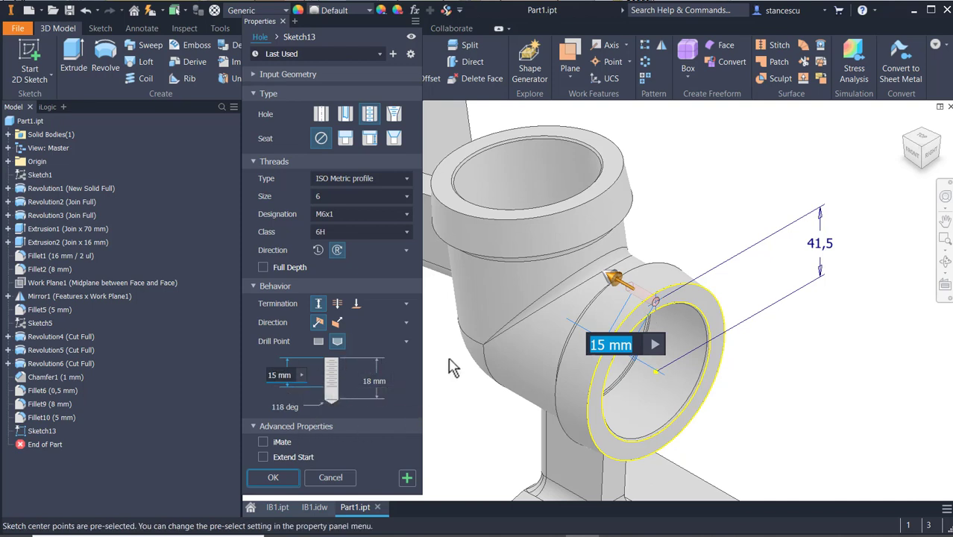
{"action": "left_click", "coordinate": [276, 476]}
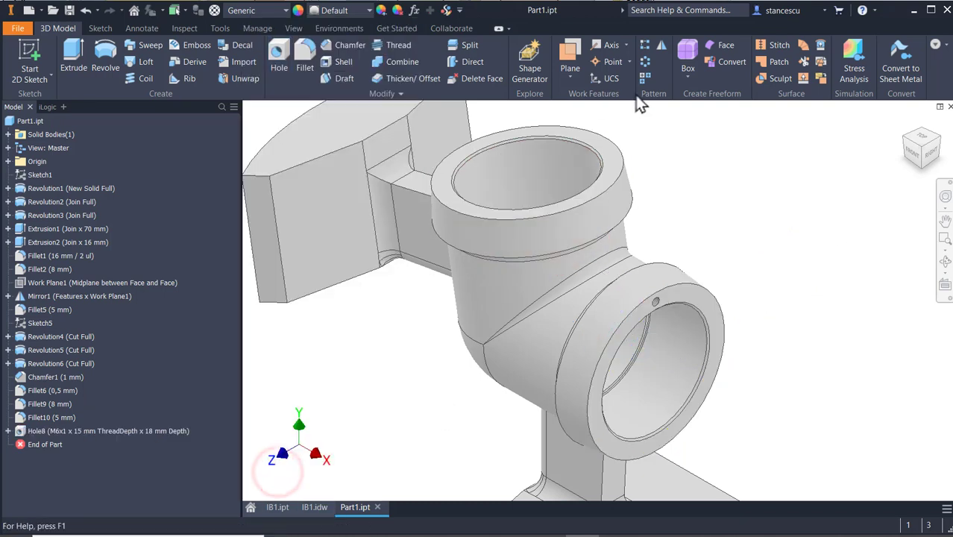
Step: Circular-pattern the M6 hole around the horizontal bore's axis with 4 occurrences over 360 degrees
{"action": "left_click", "coordinate": [645, 62]}
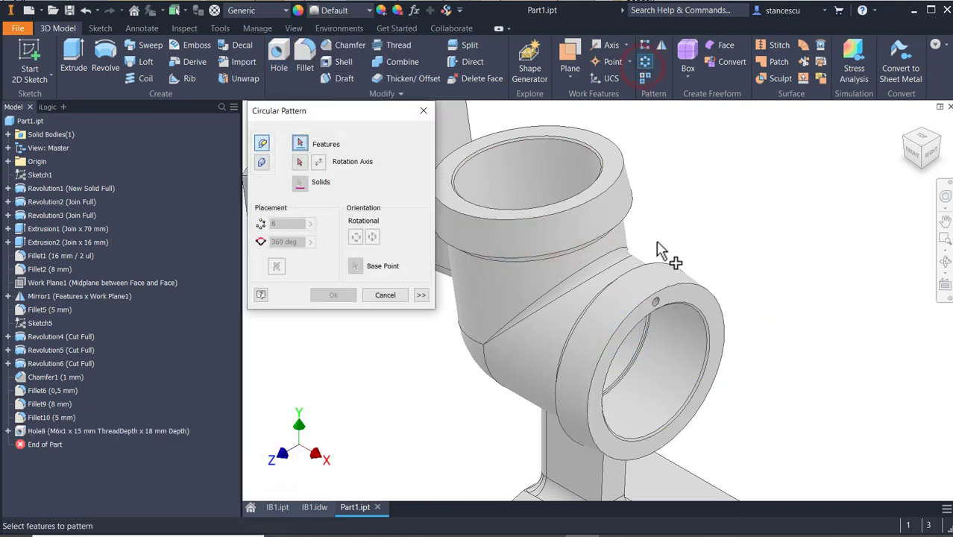
{"action": "left_click", "coordinate": [656, 306]}
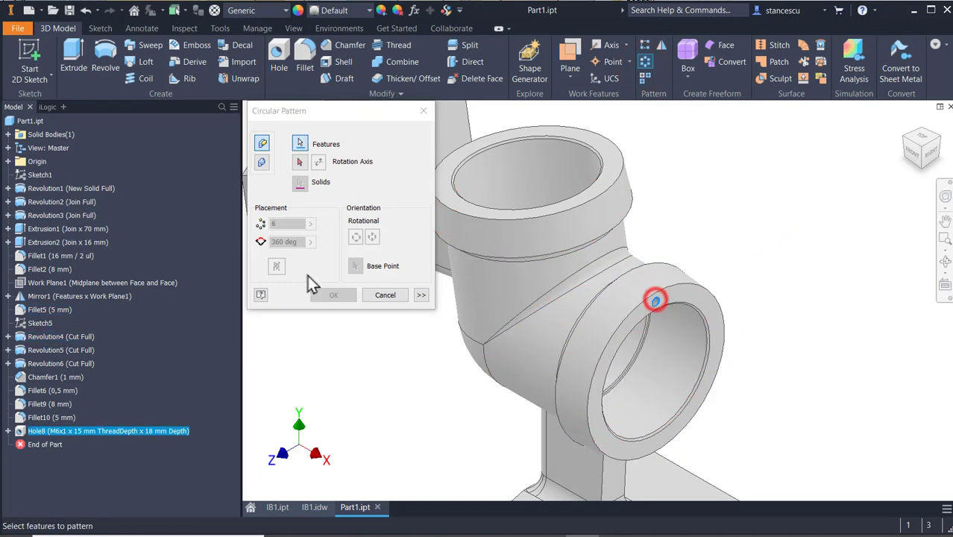
{"action": "left_click", "coordinate": [298, 162]}
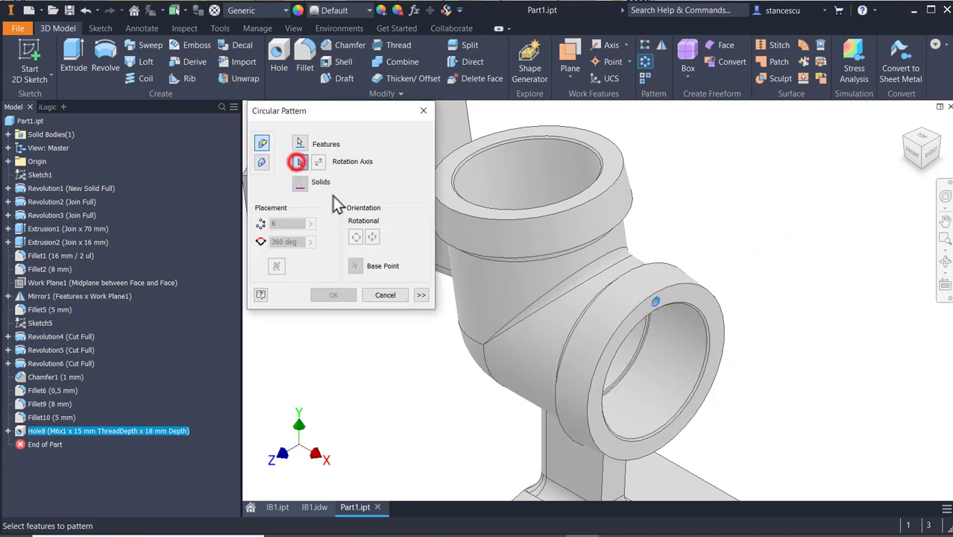
{"action": "left_click", "coordinate": [655, 325]}
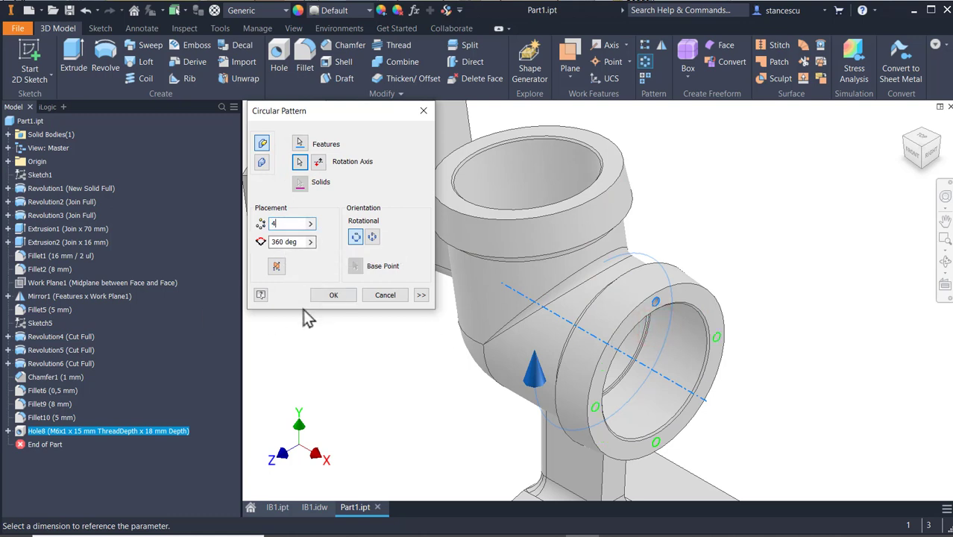
{"action": "left_click", "coordinate": [333, 295]}
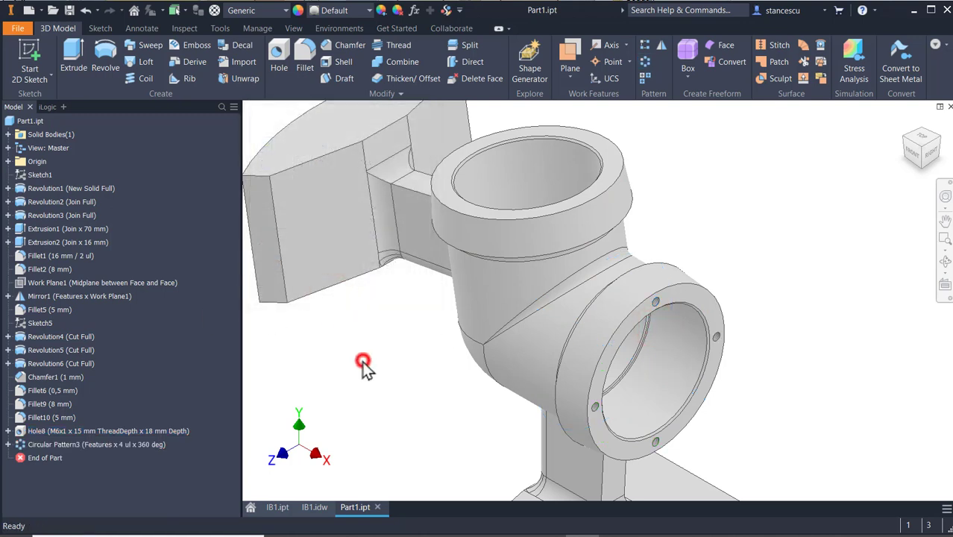
{"action": "key", "text": "F6"}
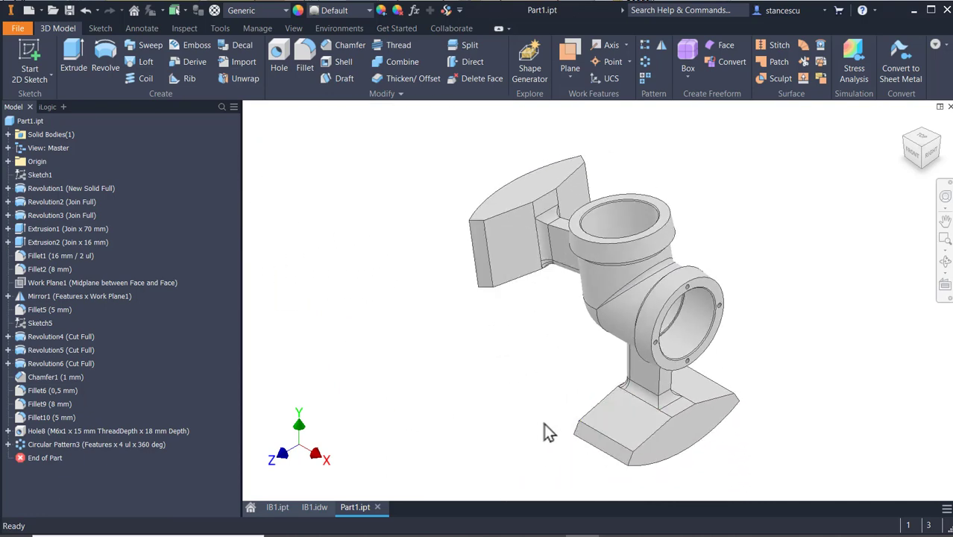
Step: Check the M10 hole details in IB1.idw, then in Part1.ipt offset a work plane -60+50 mm from the lower flange's end face opposite the bore
{"action": "left_click", "coordinate": [308, 508]}
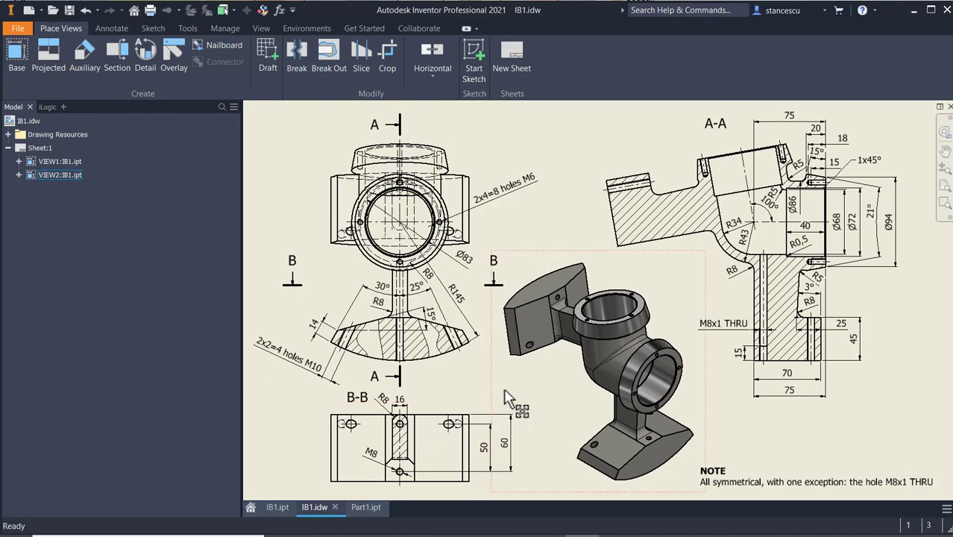
{"action": "scroll", "coordinate": [339, 385], "scroll_direction": "up", "scroll_amount": 3}
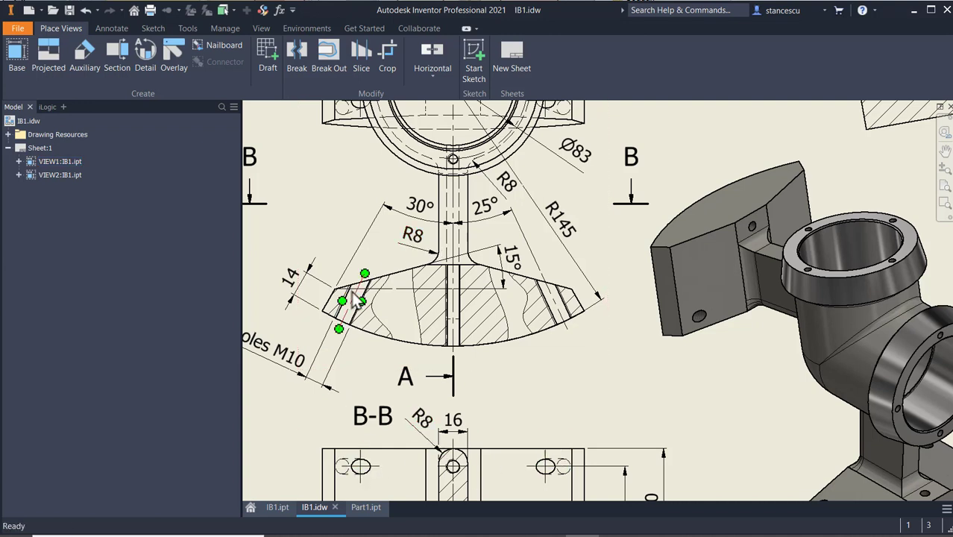
{"action": "left_click", "coordinate": [504, 221]}
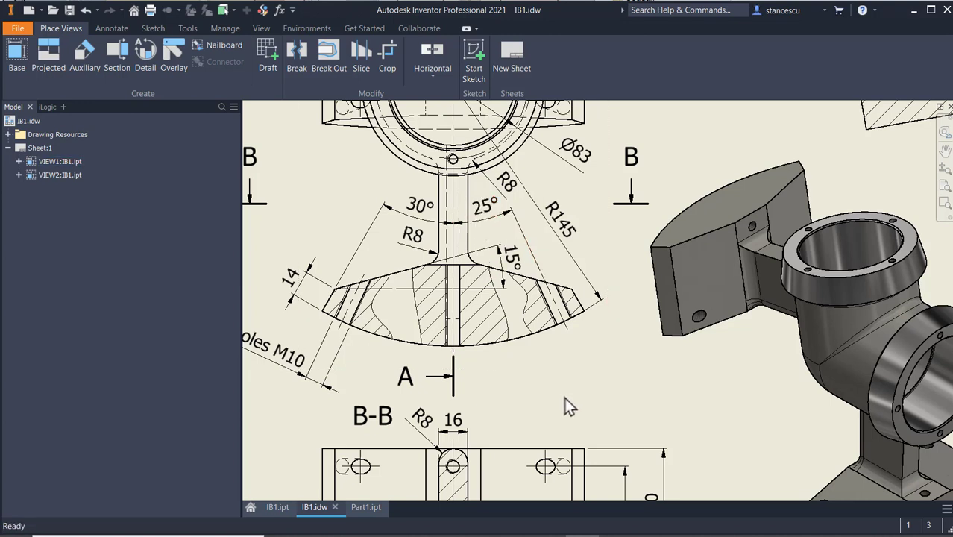
{"action": "left_click", "coordinate": [367, 509]}
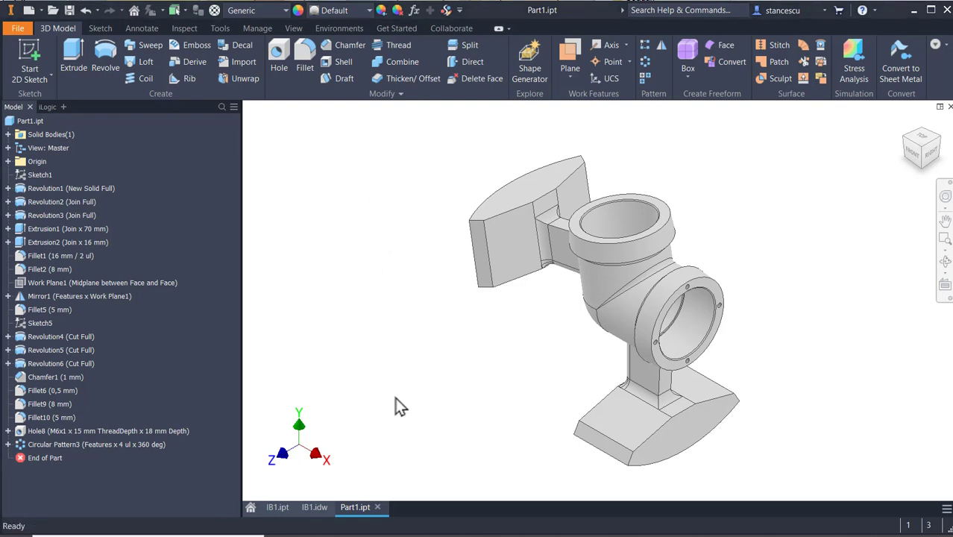
{"action": "middle_click_drag", "start_coordinate": [403, 401], "coordinate": [481, 399], "text": "shift"}
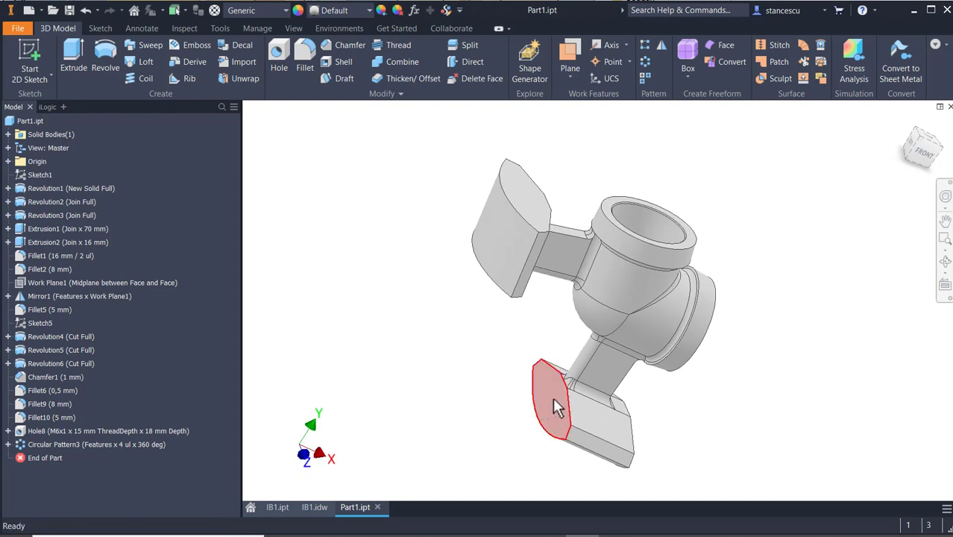
{"action": "left_click", "coordinate": [554, 405]}
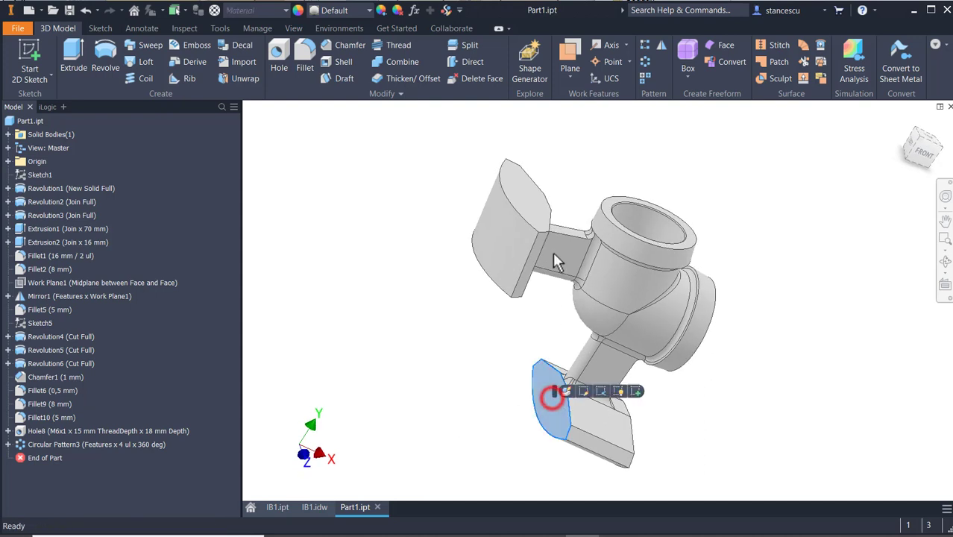
{"action": "left_click", "coordinate": [571, 52]}
{"action": "left_click_drag", "start_coordinate": [548, 399], "coordinate": [606, 426]}
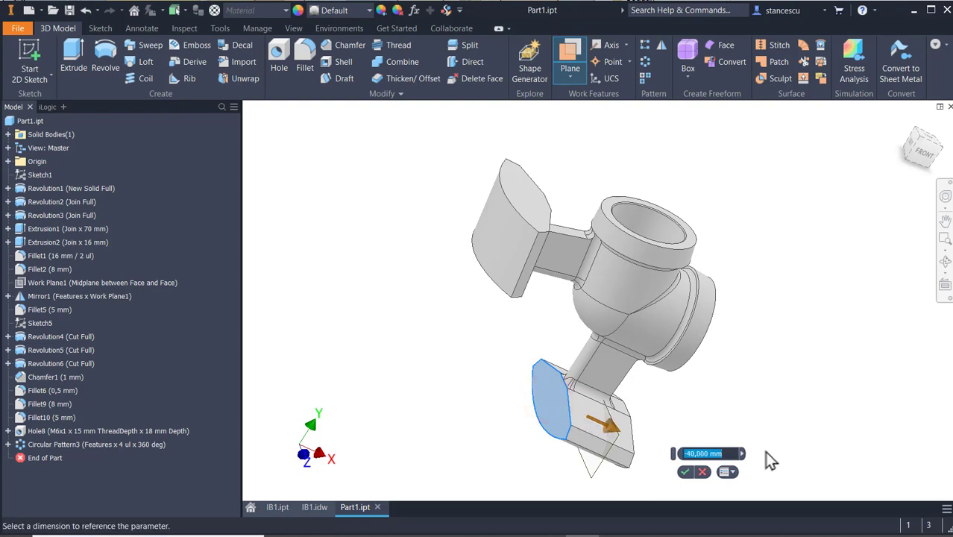
{"action": "key", "text": "BackSpace"}
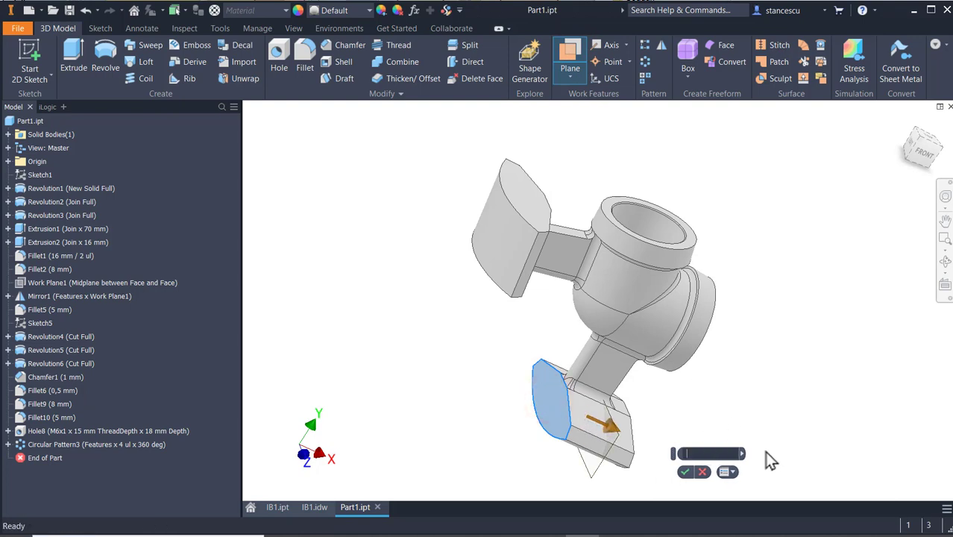
{"action": "type", "text": "-60"}
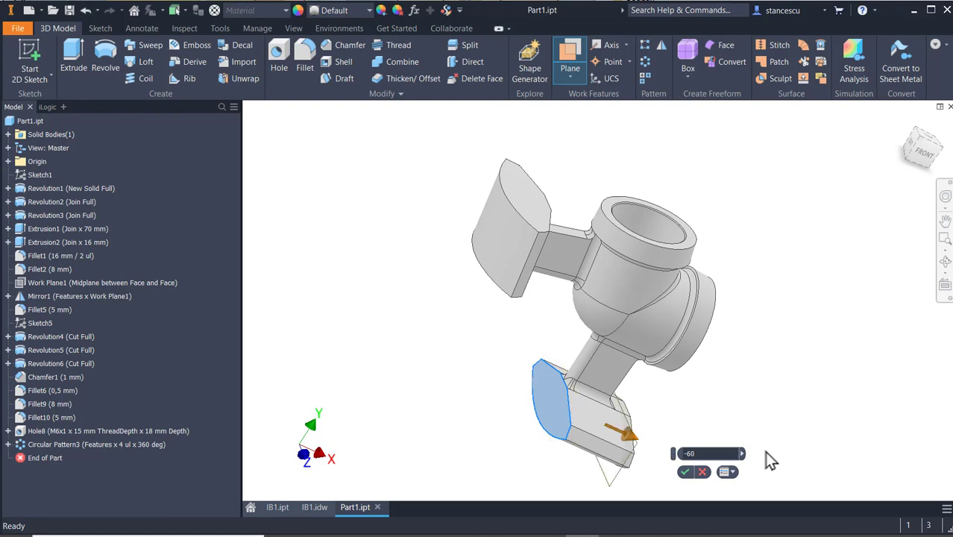
{"action": "type", "text": "+50"}
{"action": "key", "text": "Return"}
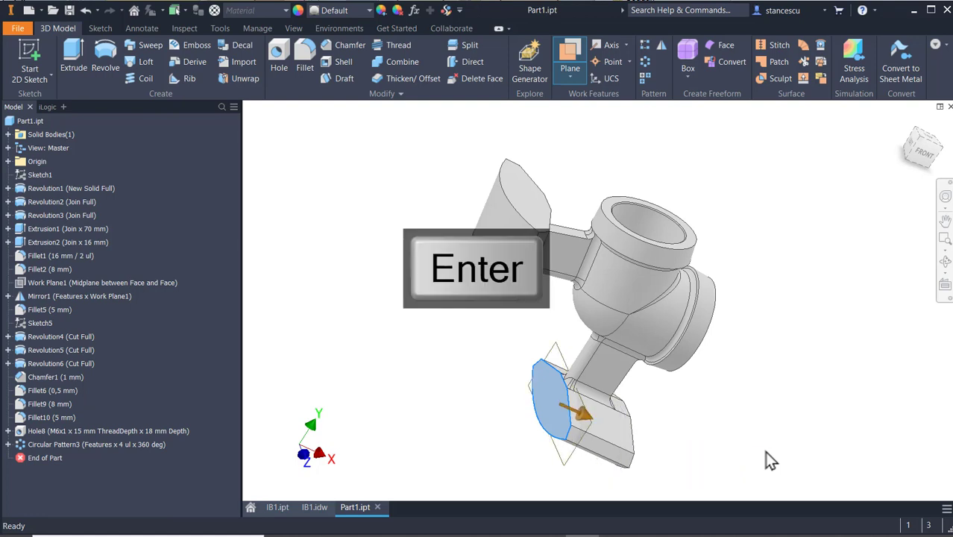
Step: Start a sketch on the offset work plane, slice the graphics, and draw two slanted lines from the origin to below the lower flange
{"action": "middle_click_drag", "start_coordinate": [647, 453], "coordinate": [610, 436], "text": "shift"}
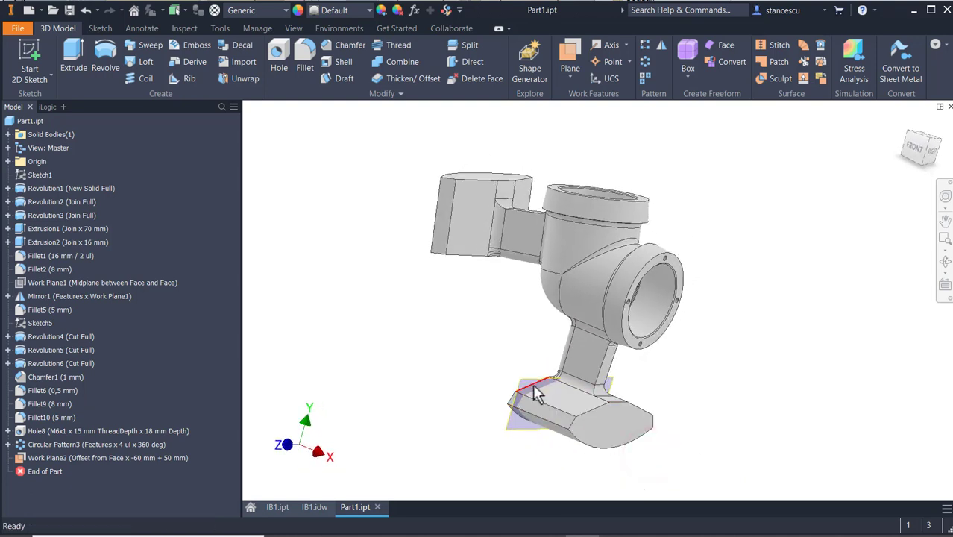
{"action": "left_click", "coordinate": [537, 392]}
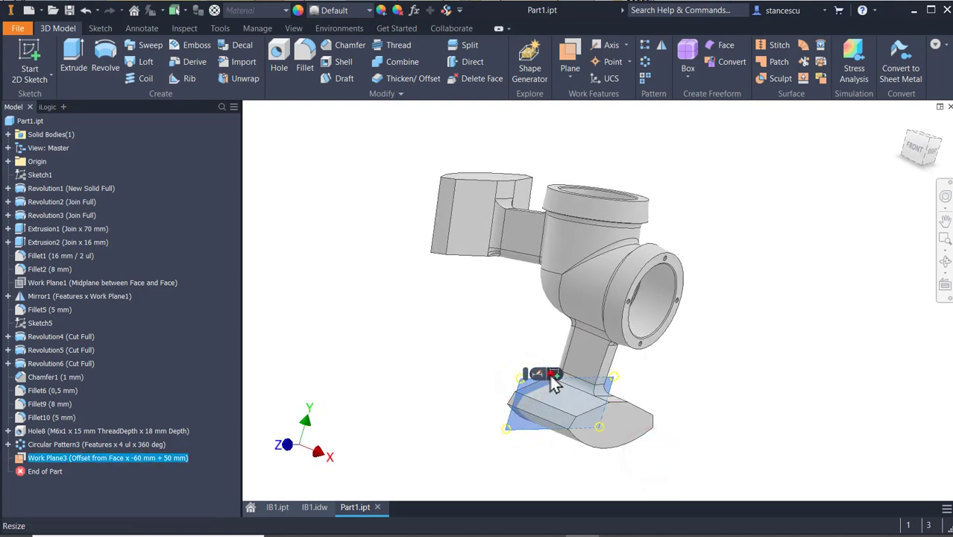
{"action": "left_click", "coordinate": [552, 373]}
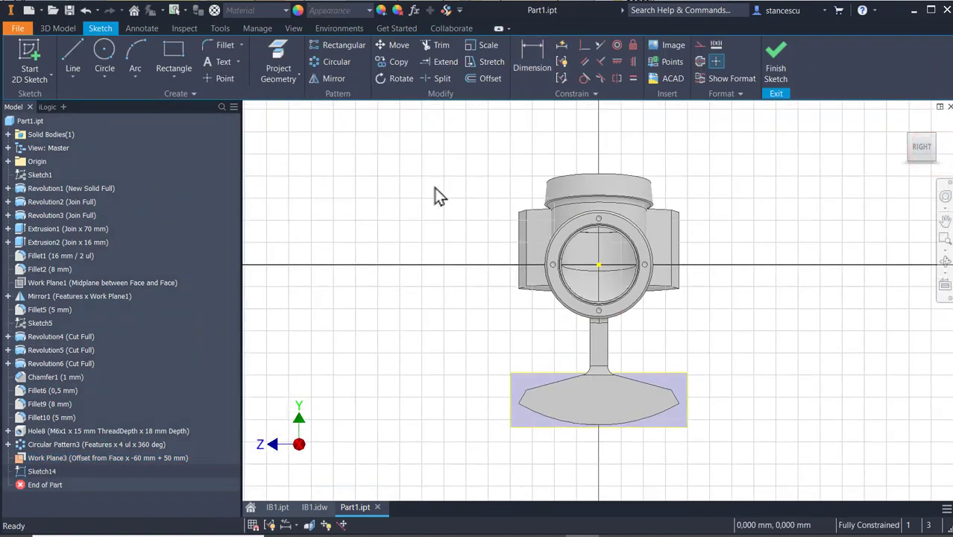
{"action": "key", "text": "F7"}
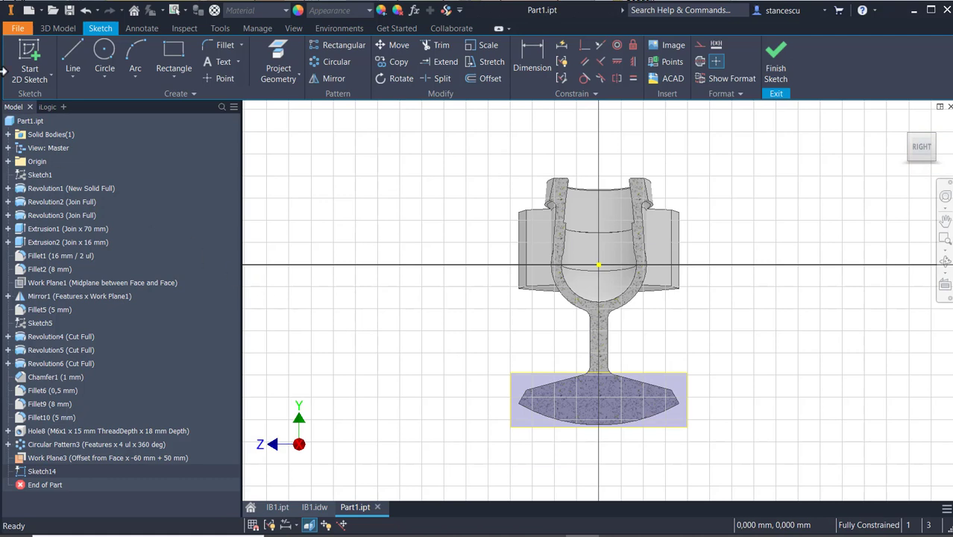
{"action": "left_click", "coordinate": [73, 67]}
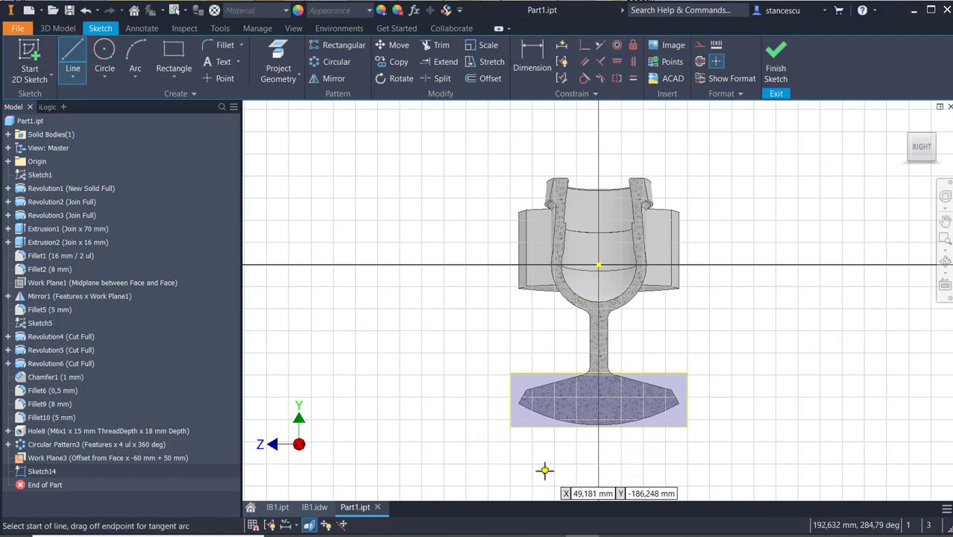
{"action": "left_click", "coordinate": [525, 447]}
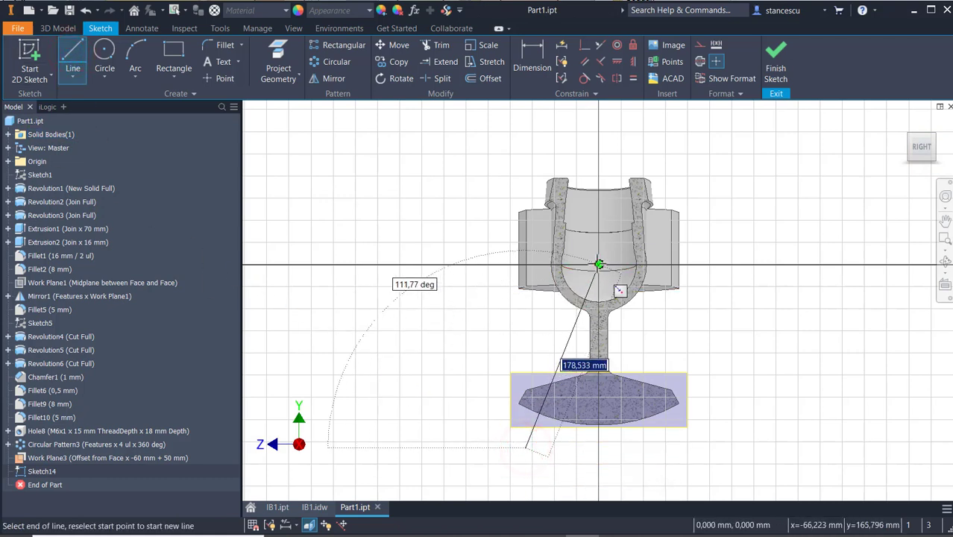
{"action": "left_click", "coordinate": [598, 265]}
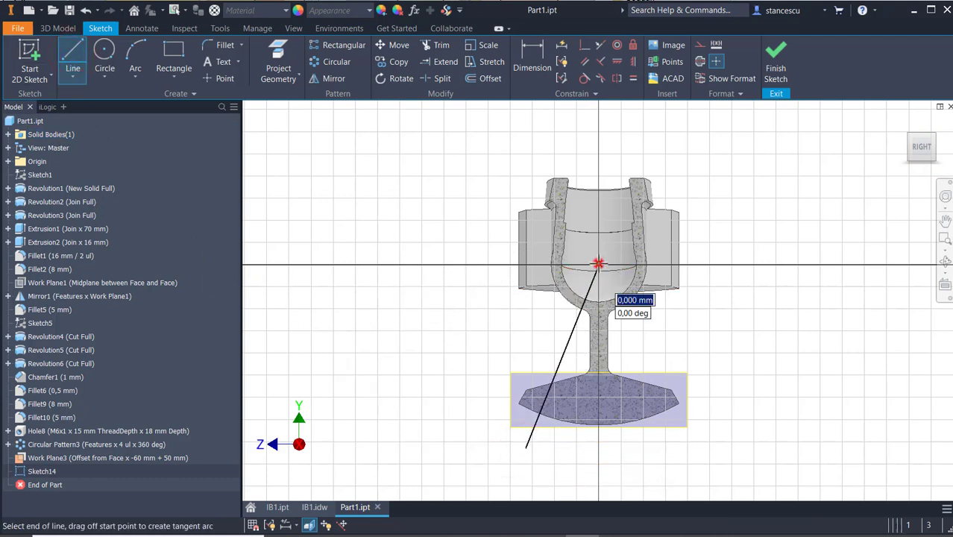
{"action": "left_click", "coordinate": [659, 451]}
{"action": "key", "text": "Escape"}
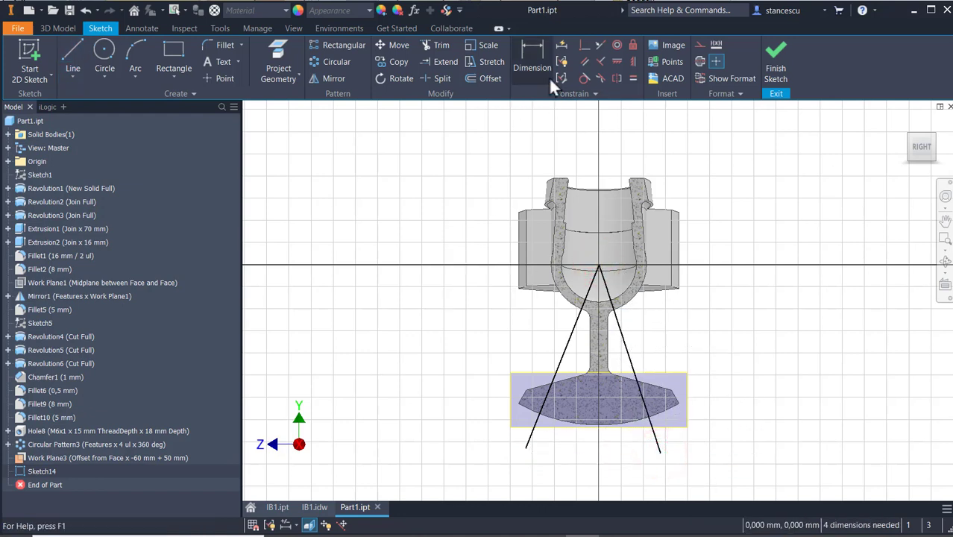
Step: Project the Y axis and the lower flange's curved bottom edge into the sketch, and trim both slanted lines to that edge
{"action": "left_click", "coordinate": [280, 54]}
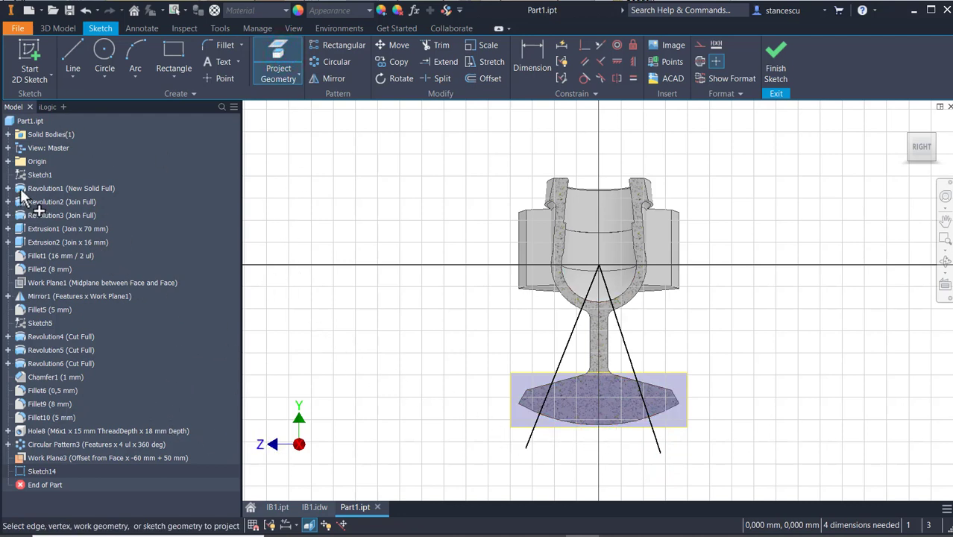
{"action": "left_click", "coordinate": [8, 162]}
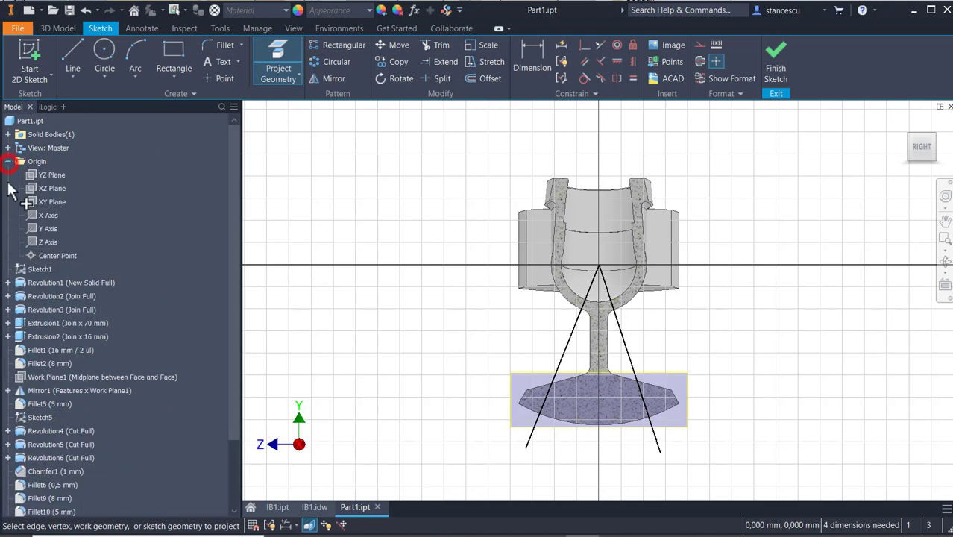
{"action": "left_click", "coordinate": [46, 232]}
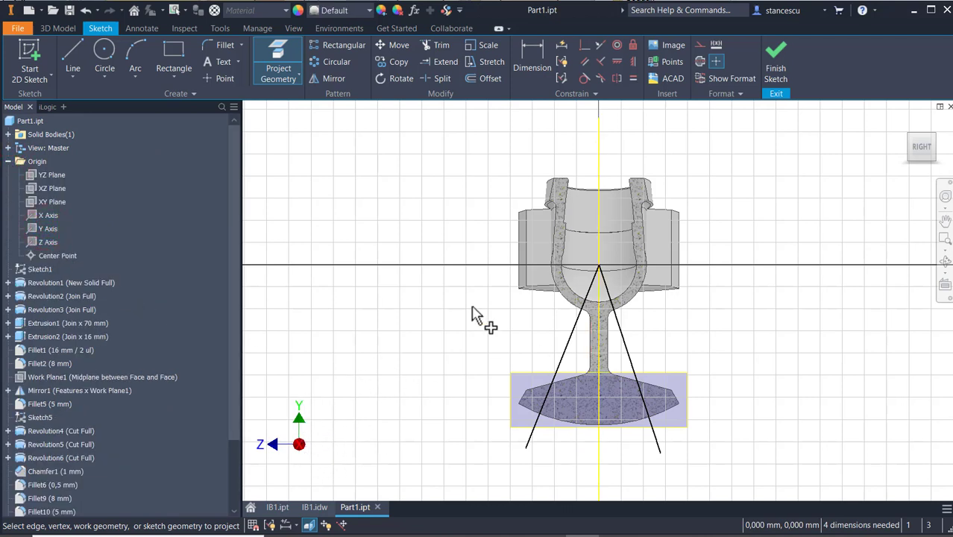
{"action": "left_click", "coordinate": [551, 433]}
{"action": "left_click", "coordinate": [441, 45]}
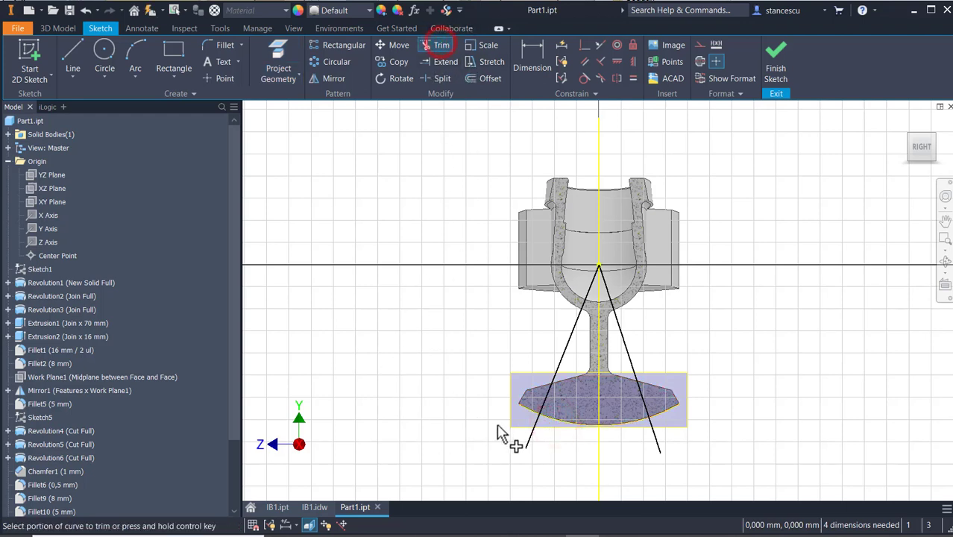
{"action": "left_click", "coordinate": [526, 445]}
{"action": "left_click", "coordinate": [659, 449]}
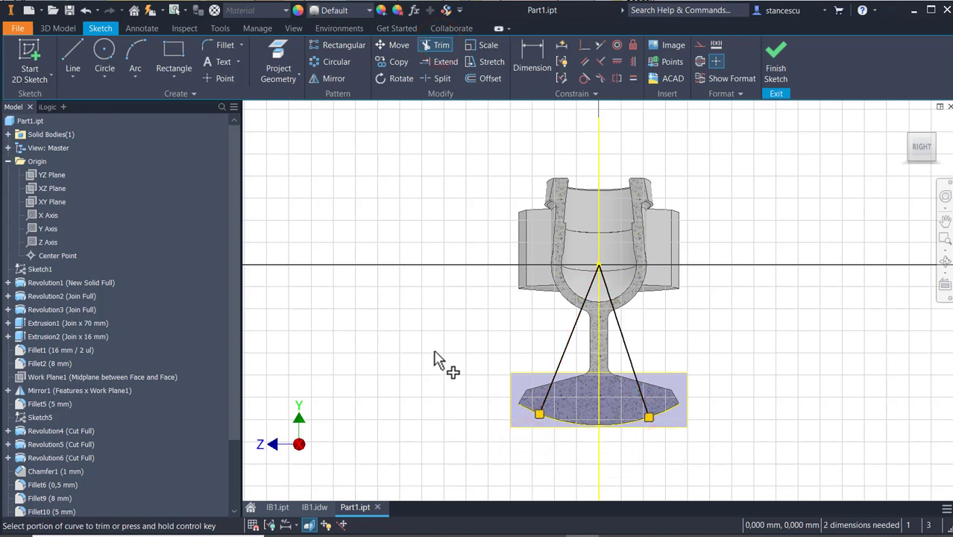
Step: Dimension the angle between the slanted line on the +Z side and the projected Y axis as 25 degrees
{"action": "left_click", "coordinate": [529, 50]}
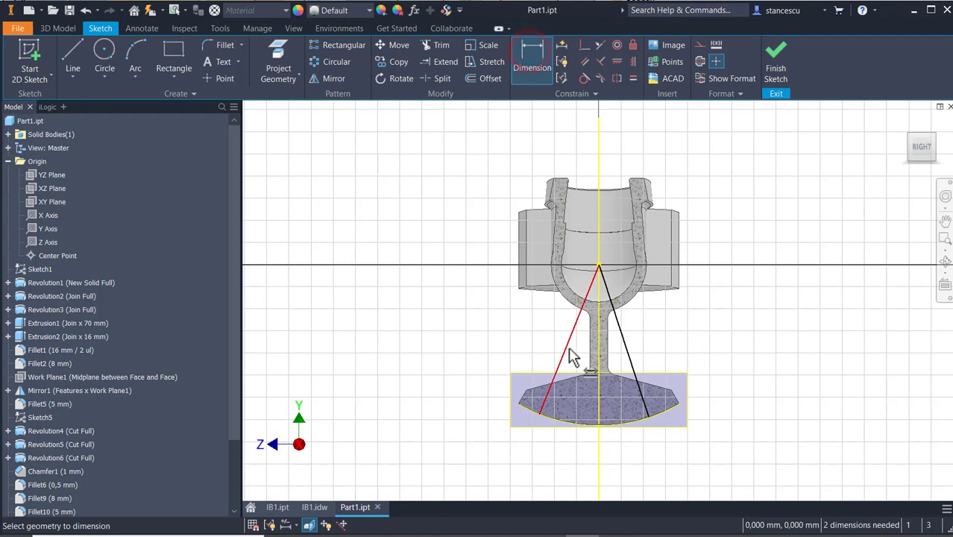
{"action": "left_click", "coordinate": [569, 350]}
{"action": "left_click", "coordinate": [598, 357]}
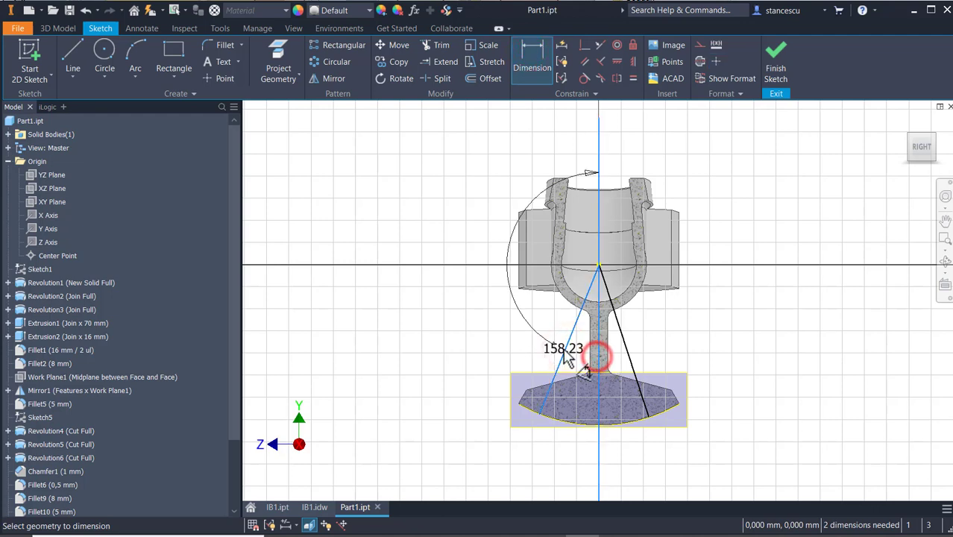
{"action": "left_click", "coordinate": [581, 361]}
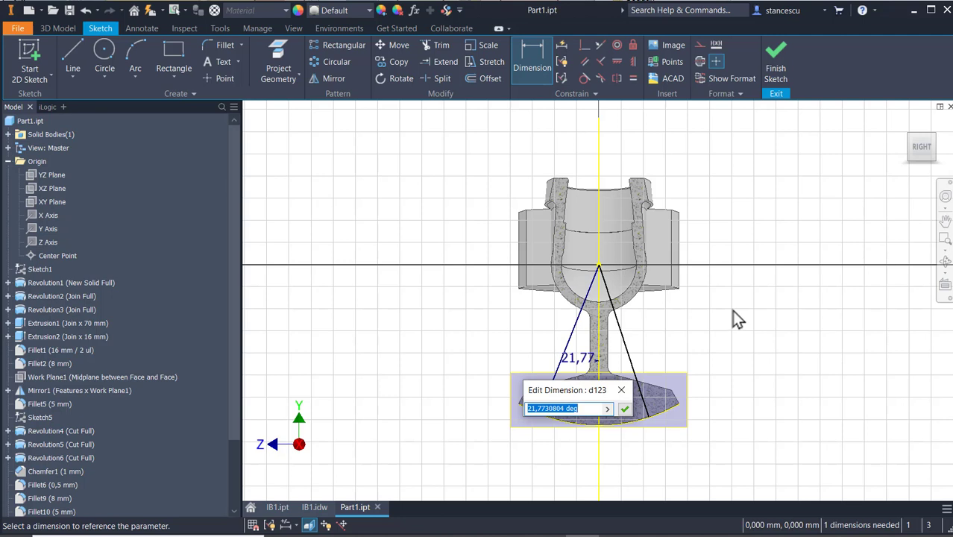
{"action": "type", "text": "25"}
{"action": "key", "text": "Return"}
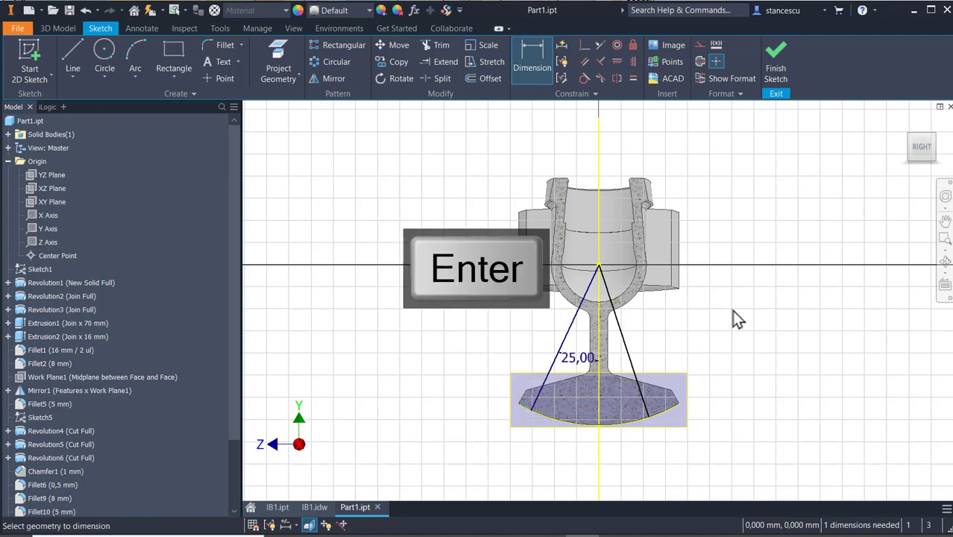
Step: Dimension the angle between the slanted line on the -Z side and the projected Y axis as 25 degrees
{"action": "left_click", "coordinate": [627, 362]}
{"action": "left_click", "coordinate": [597, 351]}
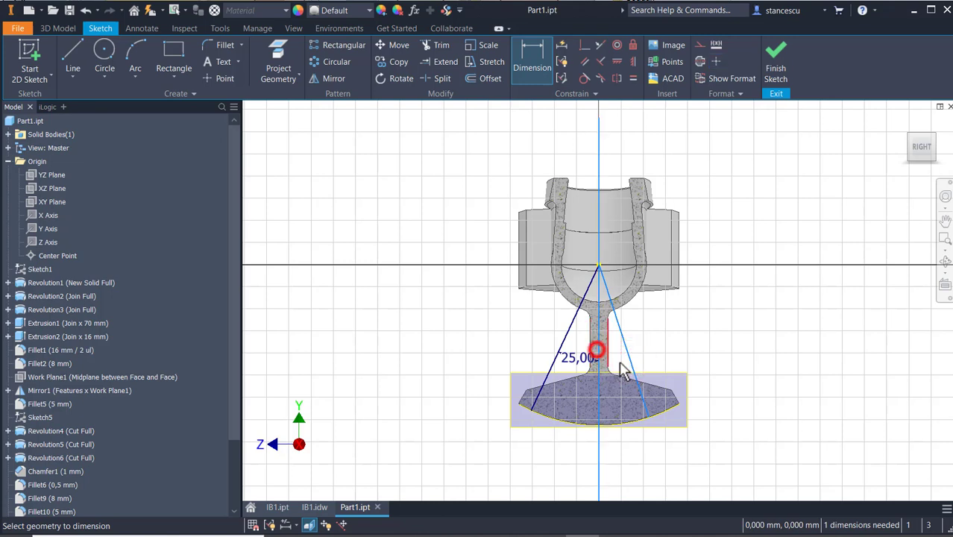
{"action": "left_click", "coordinate": [621, 365]}
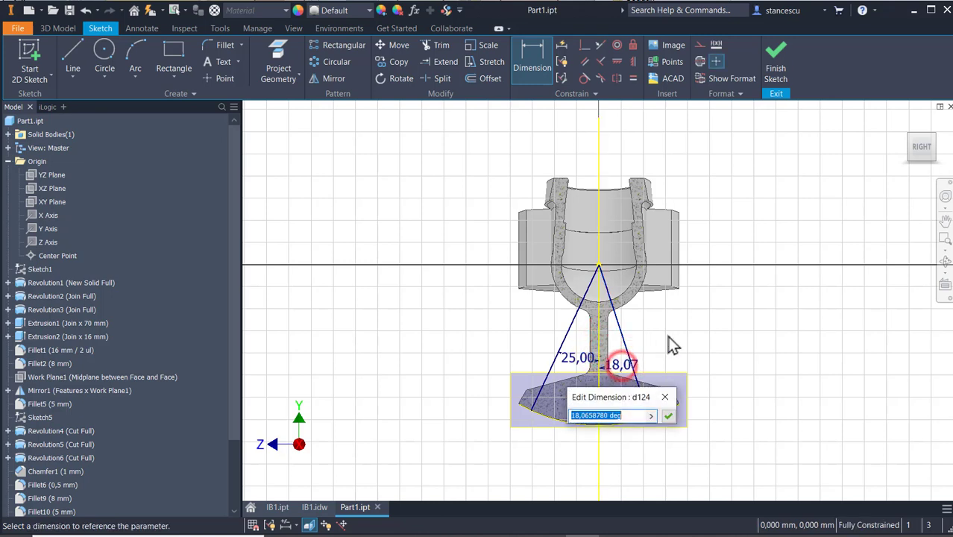
{"action": "type", "text": "25"}
{"action": "key", "text": "Return"}
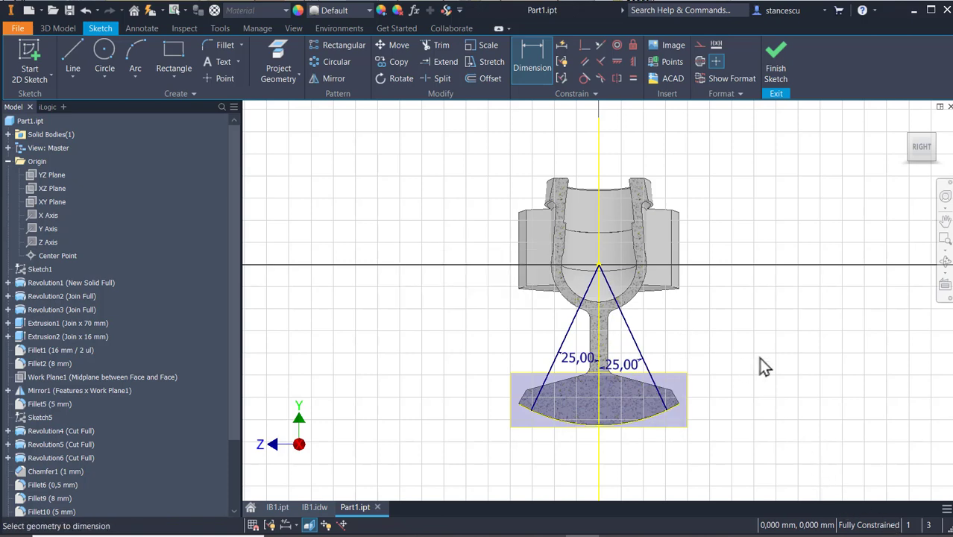
Step: Finish the sketch and create a work axis along each of the two 25-degree slanted lines
{"action": "left_click", "coordinate": [776, 59]}
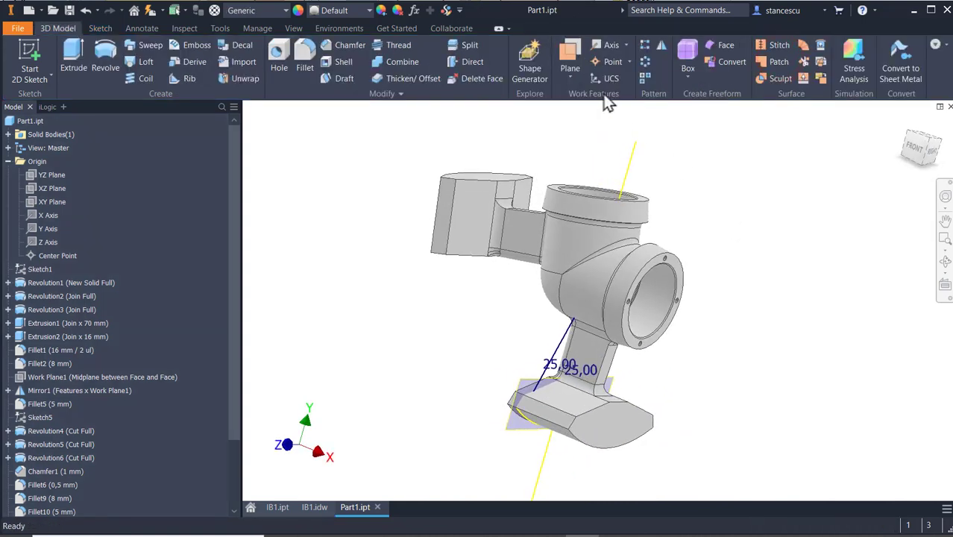
{"action": "left_click", "coordinate": [609, 44]}
{"action": "left_click", "coordinate": [553, 351]}
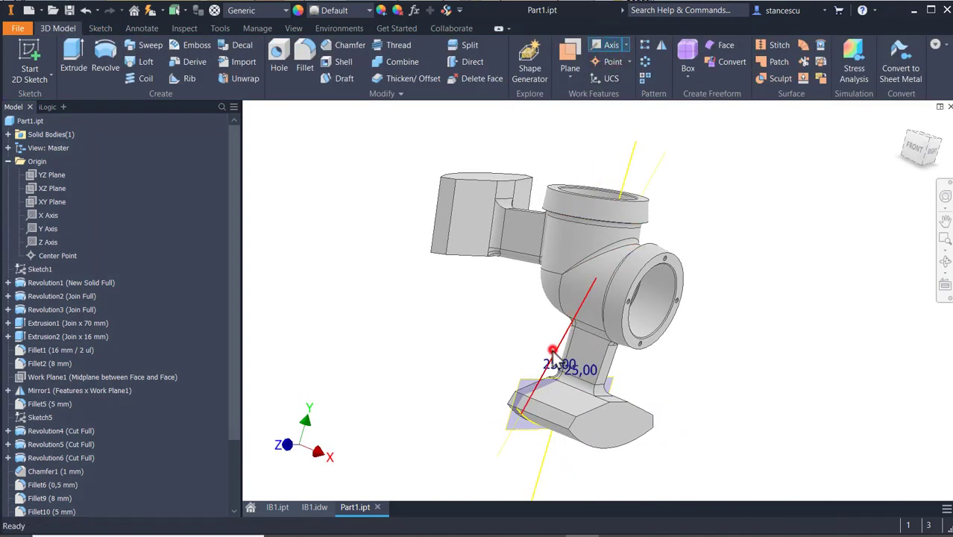
{"action": "key", "text": "space"}
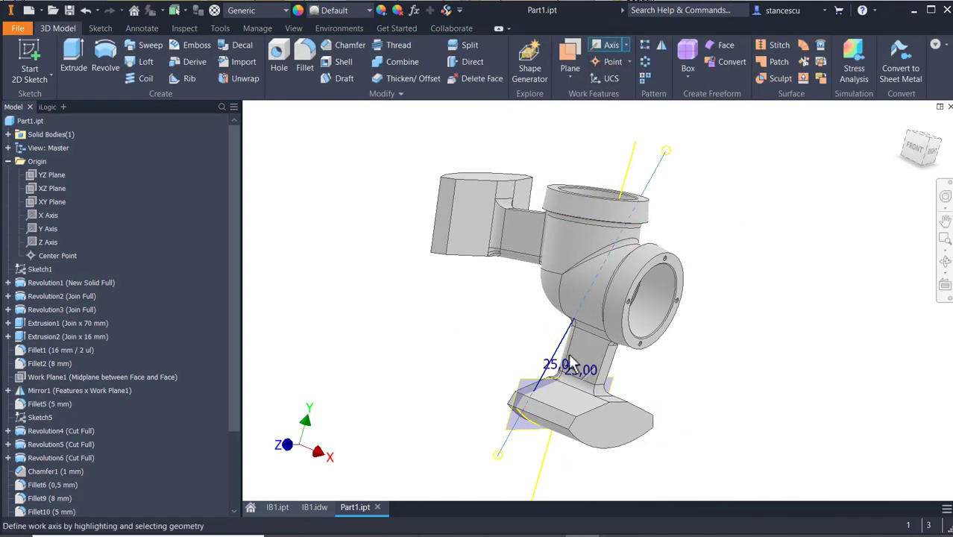
{"action": "middle_click_drag", "start_coordinate": [819, 381], "coordinate": [703, 344], "text": "shift"}
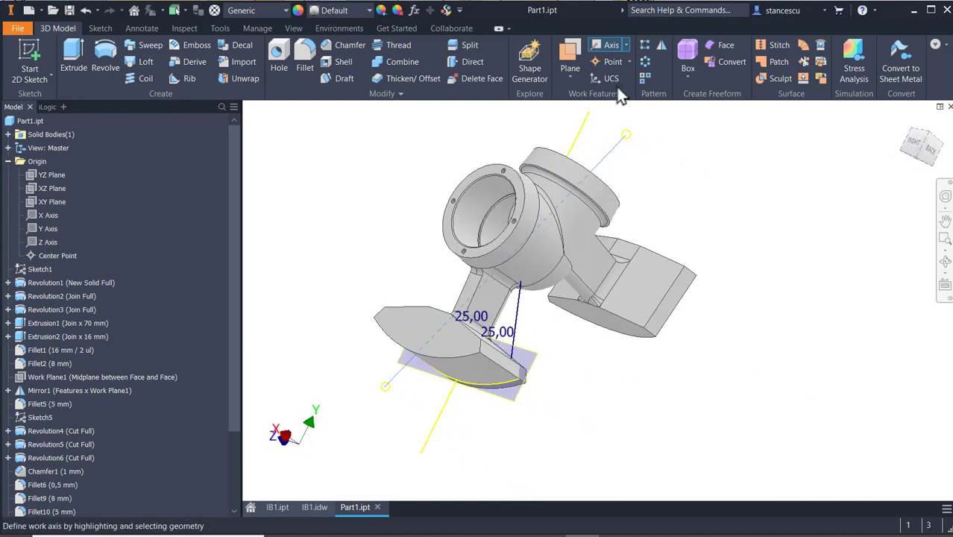
{"action": "left_click", "coordinate": [609, 45]}
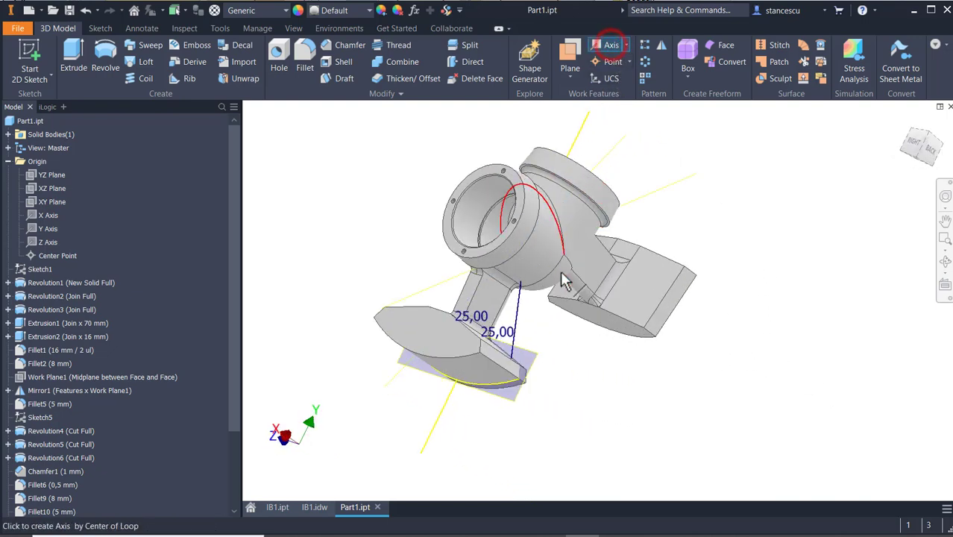
{"action": "left_click", "coordinate": [514, 315]}
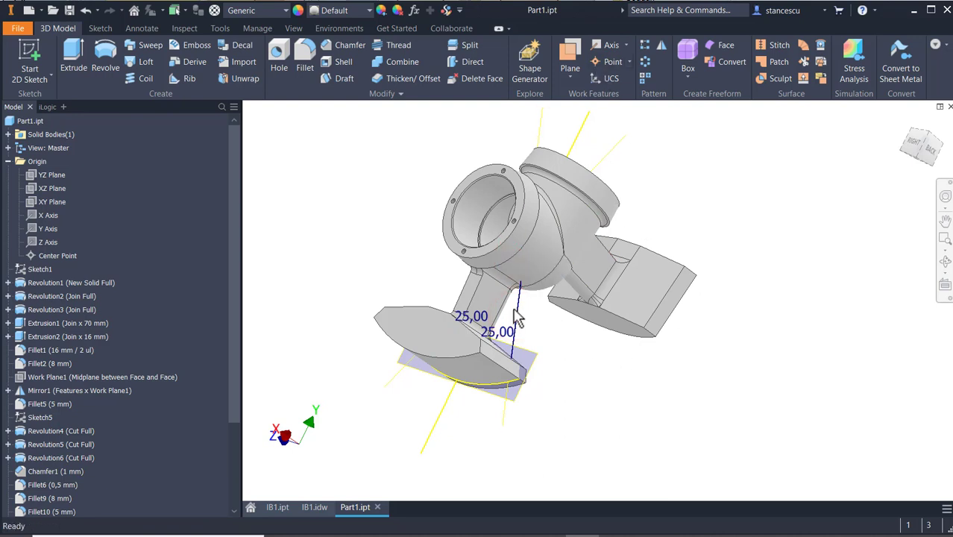
Step: Hide the offset work plane and the sketch with the 25-degree lines, leaving the two new work axes shown
{"action": "middle_click_drag", "start_coordinate": [590, 361], "coordinate": [628, 378], "text": "shift"}
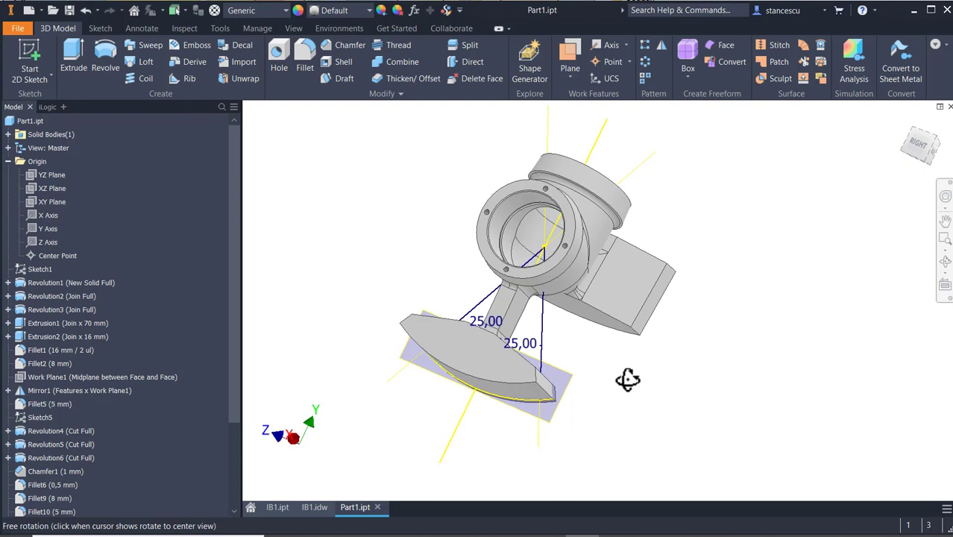
{"action": "right_click", "coordinate": [572, 384]}
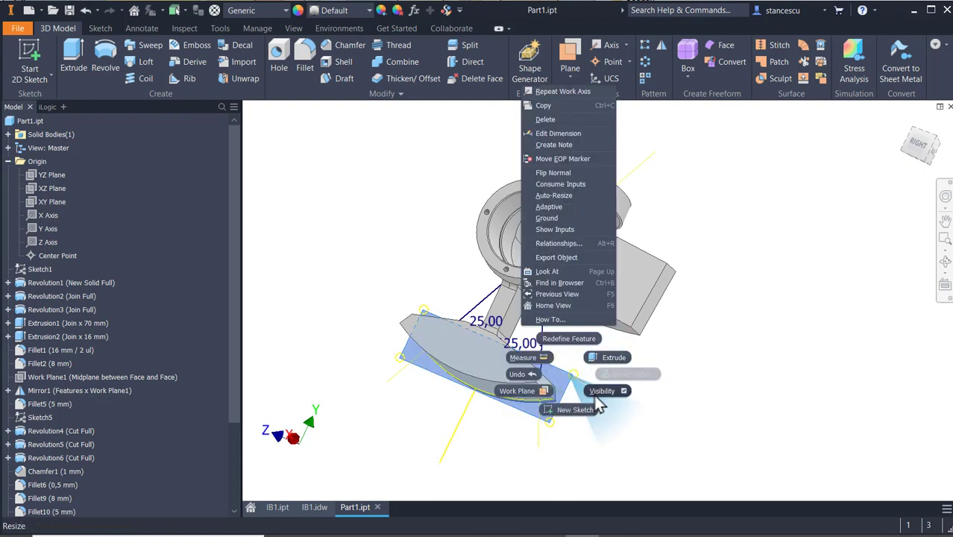
{"action": "left_click", "coordinate": [597, 391]}
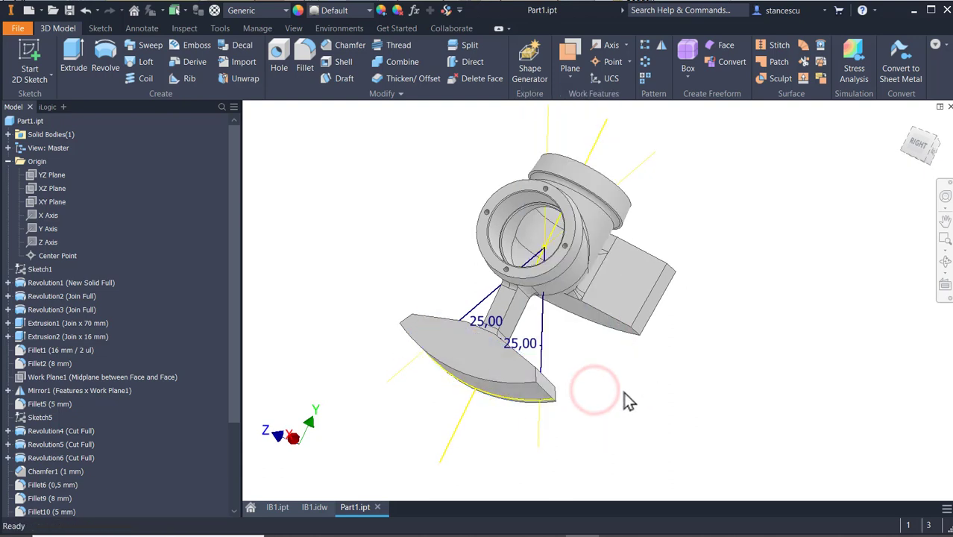
{"action": "mouse_move", "coordinate": [621, 394]}
{"action": "middle_mouse_down", "text": "shift"}
{"action": "mouse_move", "coordinate": [625, 386]}
{"action": "mouse_move", "coordinate": [618, 402]}
{"action": "middle_mouse_up", "text": "shift"}
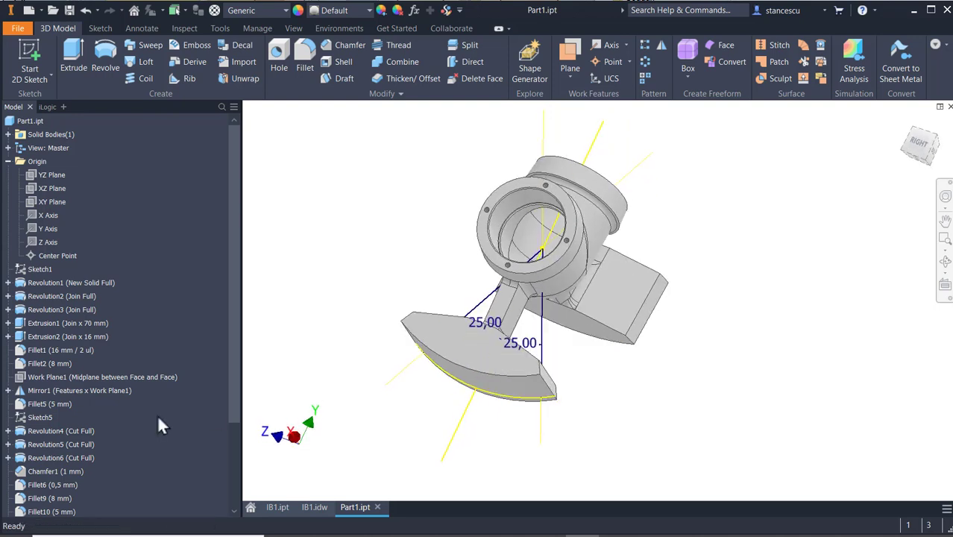
{"action": "scroll", "coordinate": [155, 447], "scroll_direction": "down", "scroll_amount": 3}
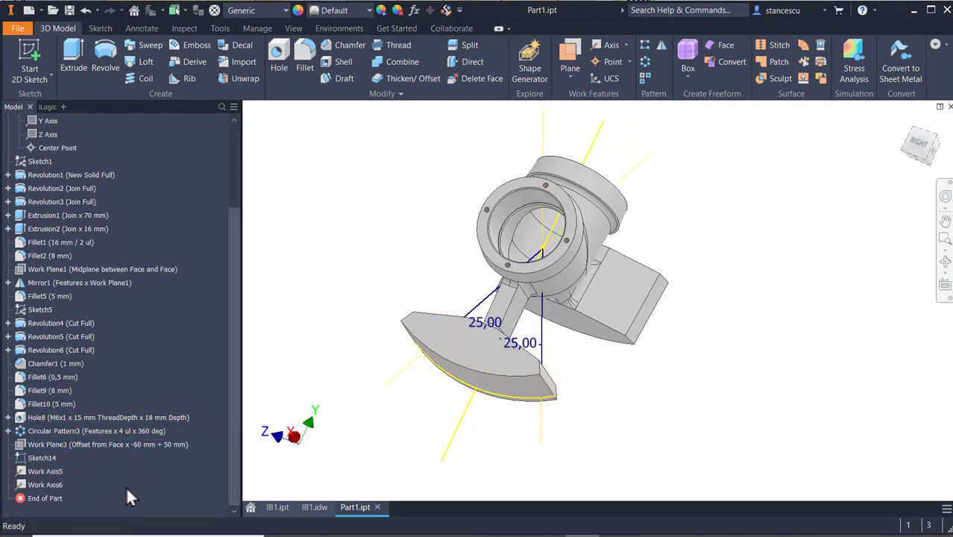
{"action": "right_click", "coordinate": [44, 459]}
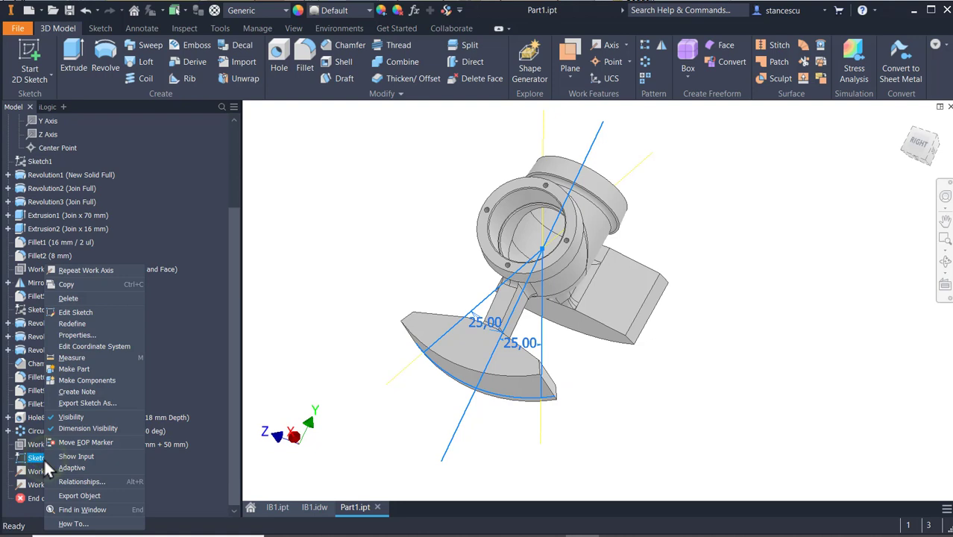
{"action": "left_click", "coordinate": [72, 417]}
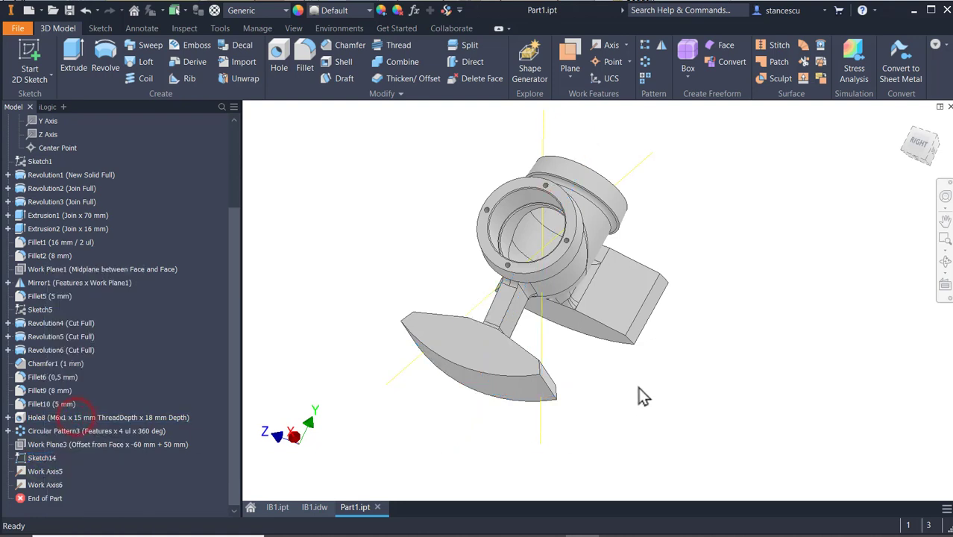
Step: Create two work points where the slanted work axes meet the lower flange's curved bottom face
{"action": "mouse_move", "coordinate": [638, 410]}
{"action": "middle_mouse_down", "text": "shift"}
{"action": "mouse_move", "coordinate": [629, 421]}
{"action": "mouse_move", "coordinate": [641, 391]}
{"action": "middle_mouse_up", "text": "shift"}
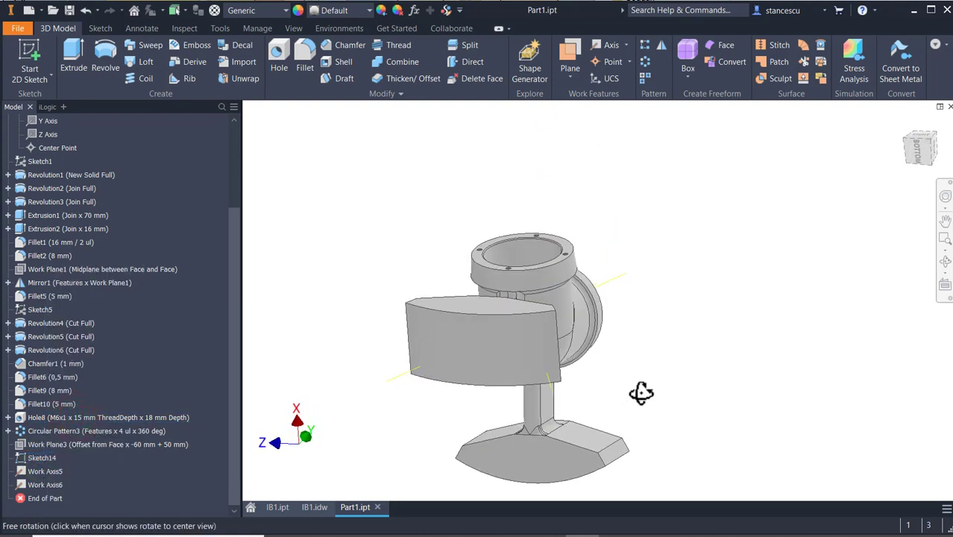
{"action": "left_click", "coordinate": [598, 62]}
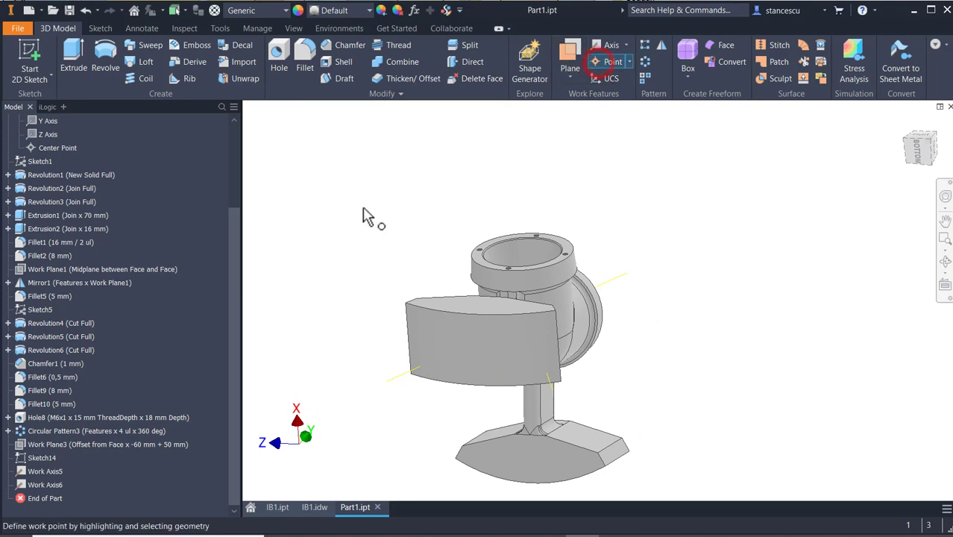
{"action": "left_click", "coordinate": [401, 384]}
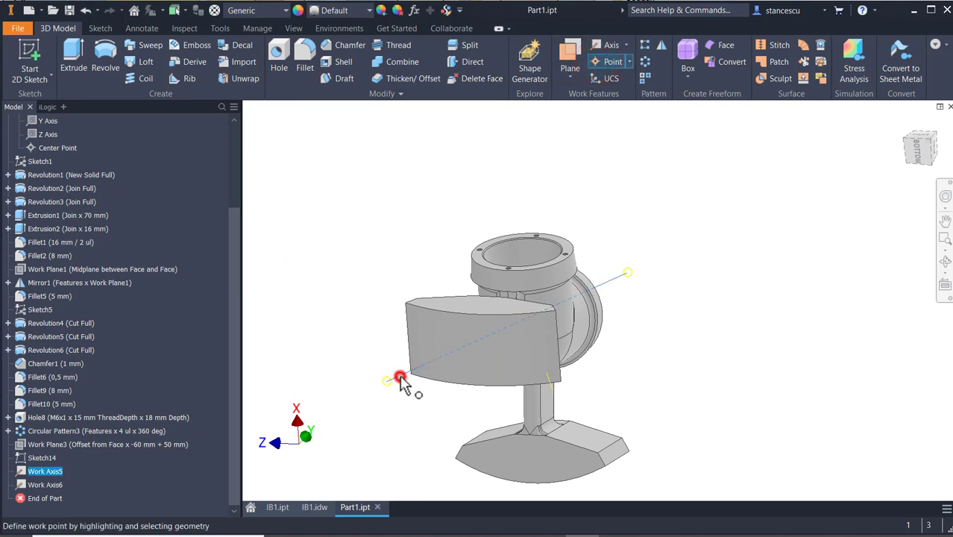
{"action": "left_click", "coordinate": [422, 339]}
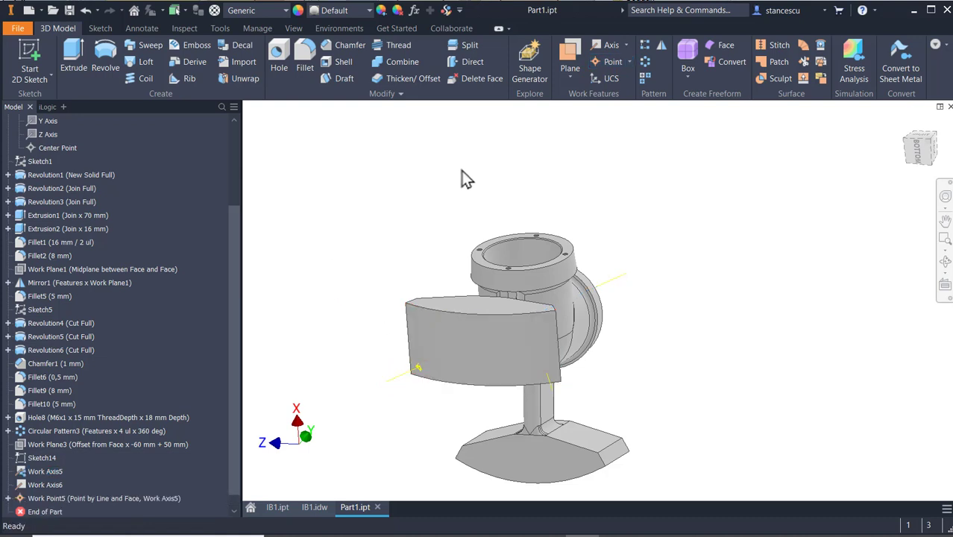
{"action": "left_click", "coordinate": [608, 62]}
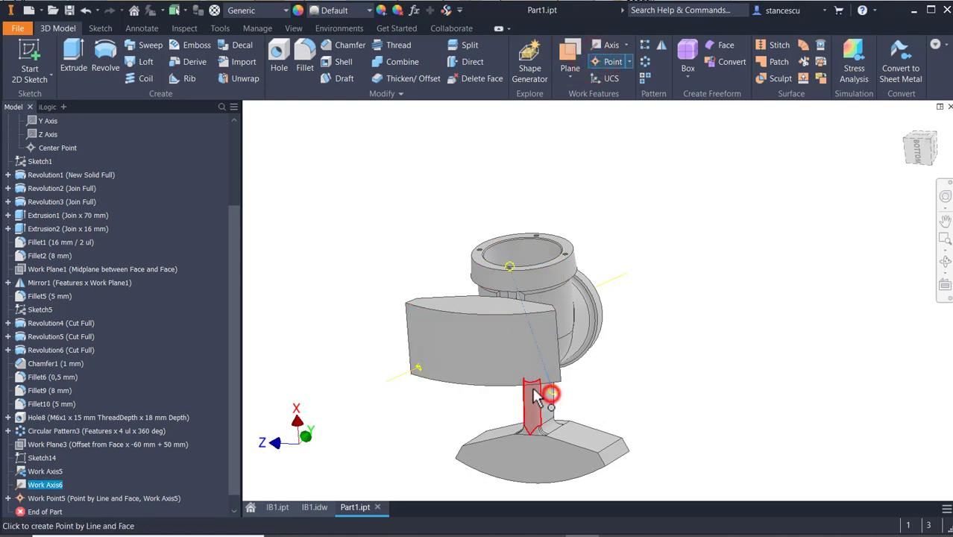
{"action": "left_click", "coordinate": [499, 341]}
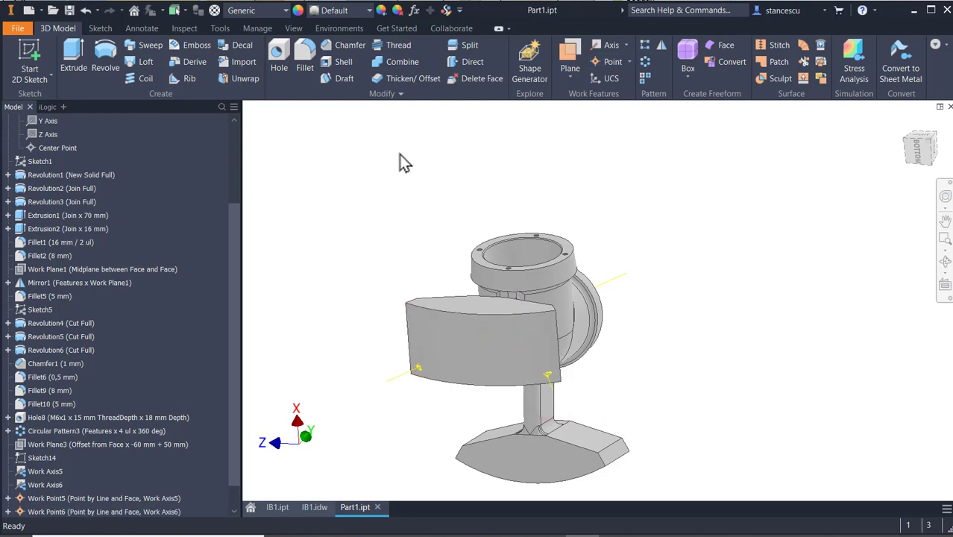
Step: Start a tapped hole with ISO Metric profile size 10, designation M10x1.5, and termination set to To surface
{"action": "left_click", "coordinate": [277, 61]}
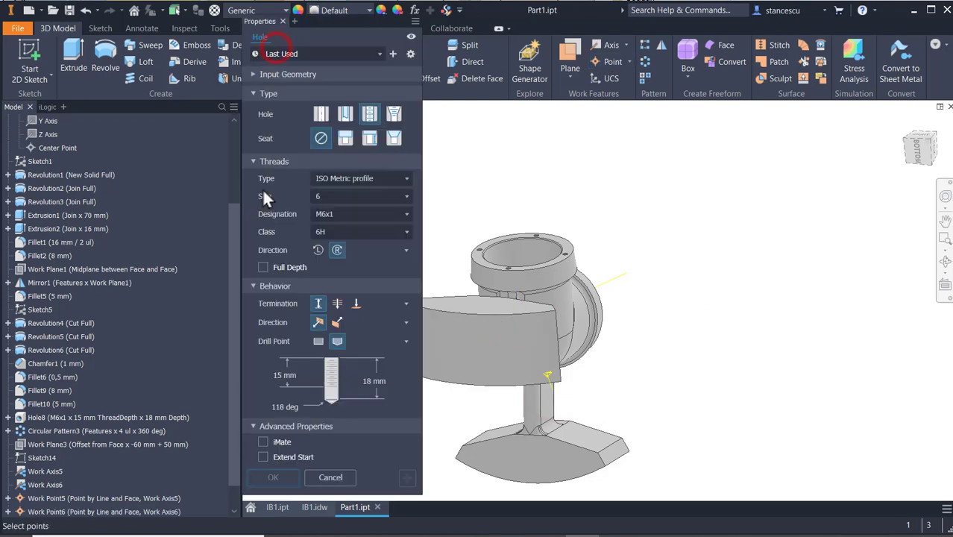
{"action": "left_click", "coordinate": [351, 195]}
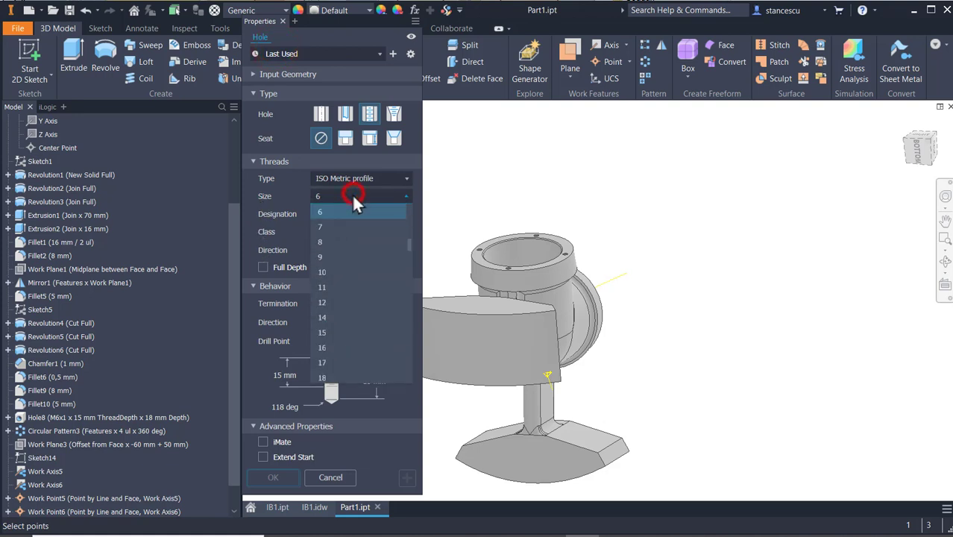
{"action": "left_click", "coordinate": [343, 272]}
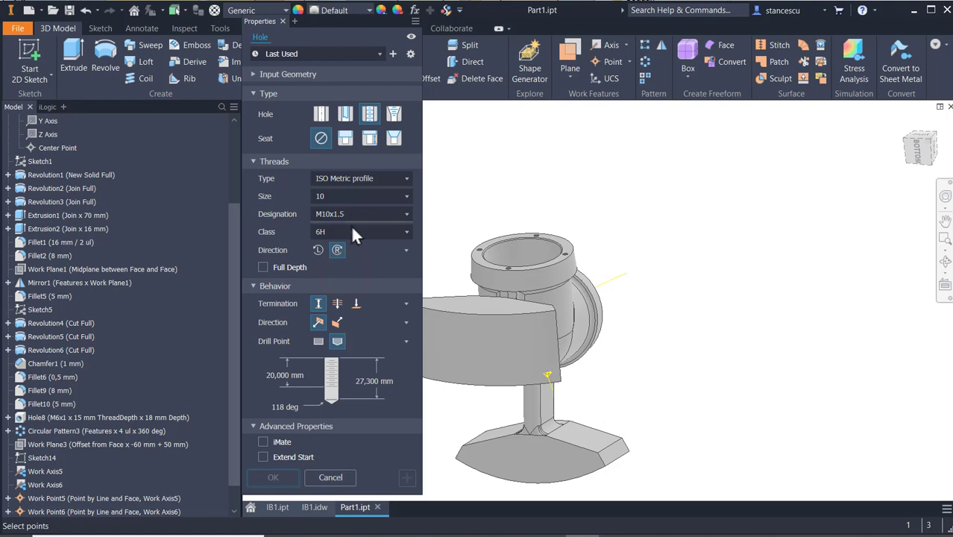
{"action": "left_click", "coordinate": [357, 304]}
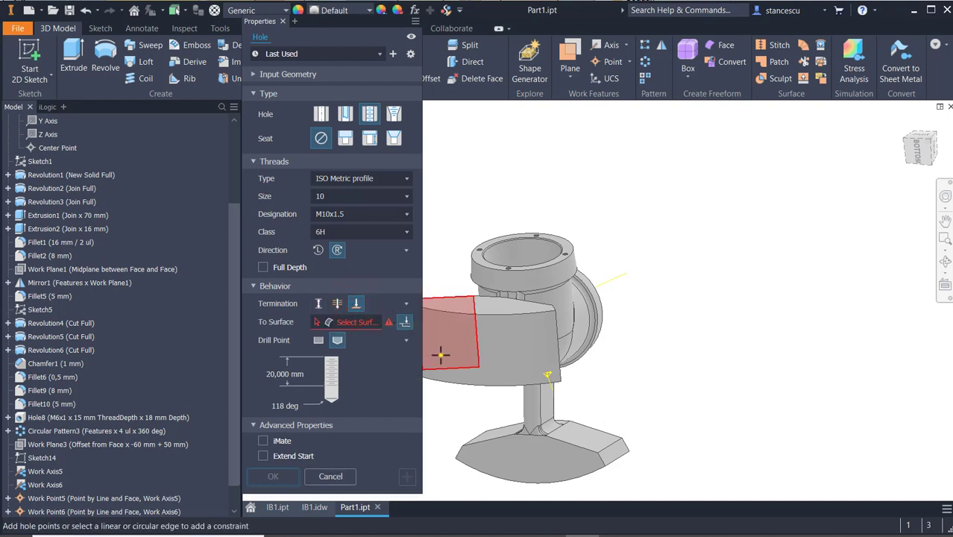
Step: Place the M10x1.5 hole at the -Z side work point along its axis, ending at the flange's sloped upper face, and apply it
{"action": "left_click", "coordinate": [548, 376]}
{"action": "left_click", "coordinate": [549, 386]}
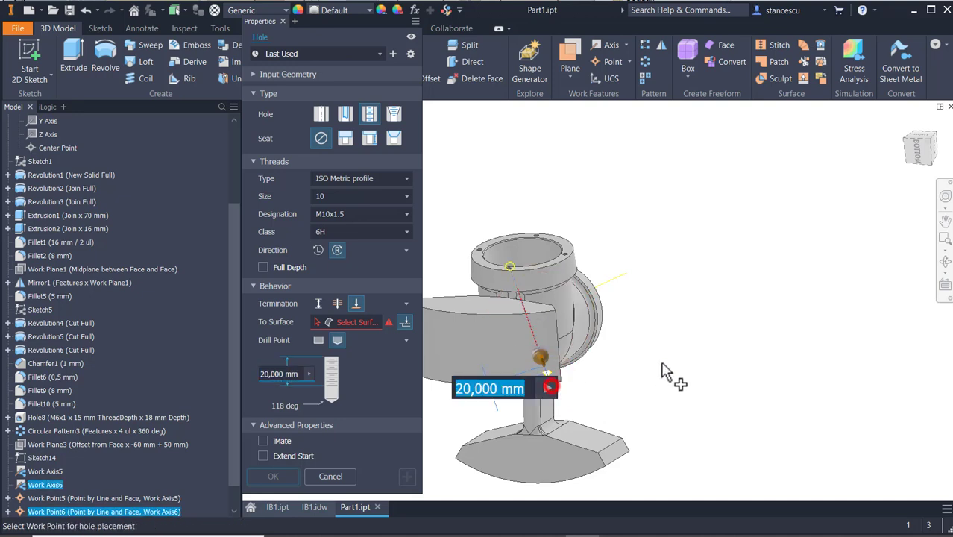
{"action": "middle_click_drag", "start_coordinate": [655, 345], "coordinate": [640, 386], "text": "shift"}
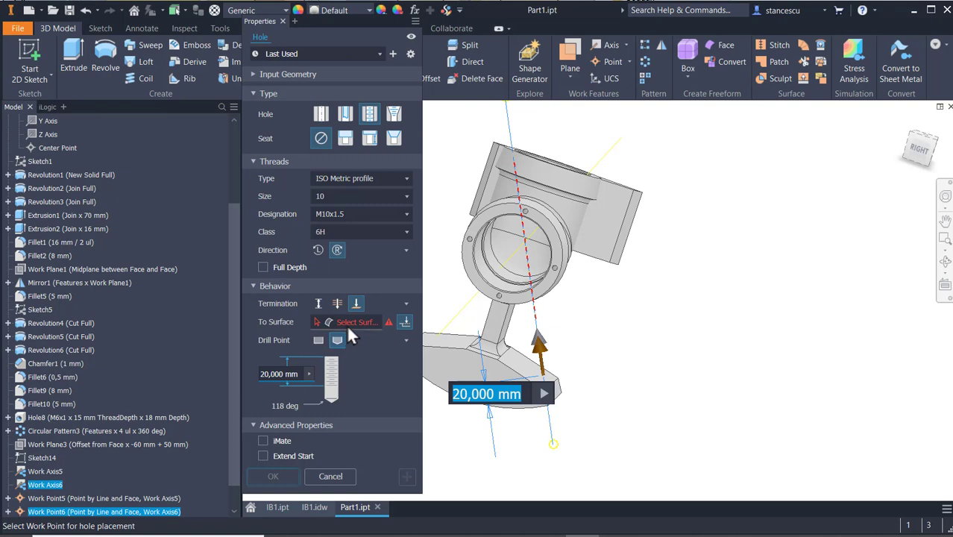
{"action": "left_click", "coordinate": [522, 366]}
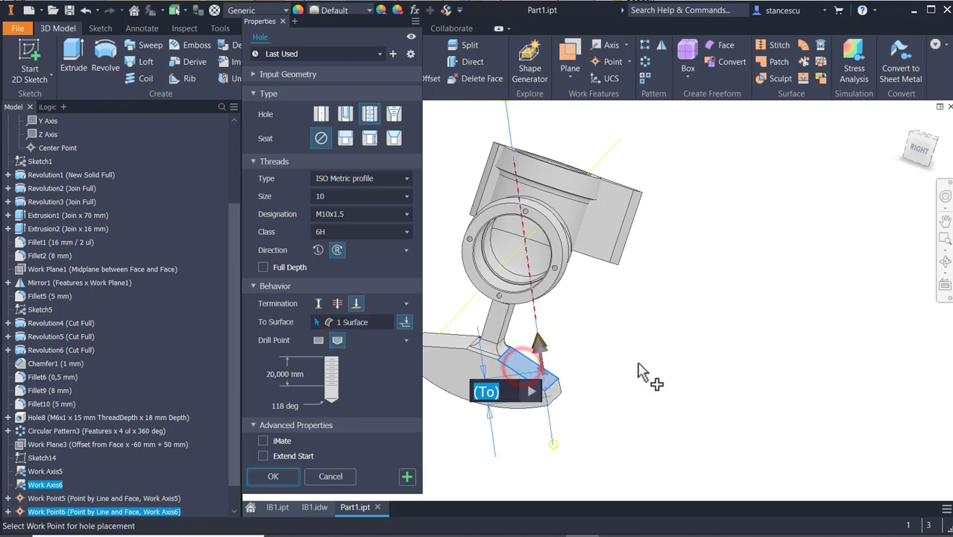
{"action": "middle_click_drag", "start_coordinate": [648, 378], "coordinate": [650, 350], "text": "shift"}
{"action": "left_click", "coordinate": [407, 477]}
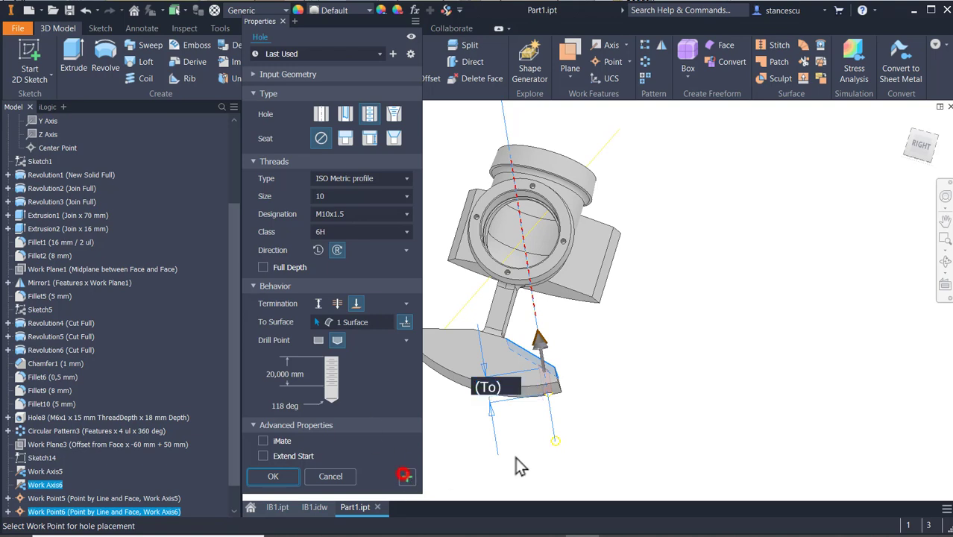
Step: Create a matching M10x1.5 hole at the +Z side work point along its axis, ending at the sloped upper face there
{"action": "middle_click_drag", "start_coordinate": [627, 404], "coordinate": [820, 383]}
{"action": "middle_click_drag", "start_coordinate": [579, 368], "coordinate": [606, 334], "text": "shift"}
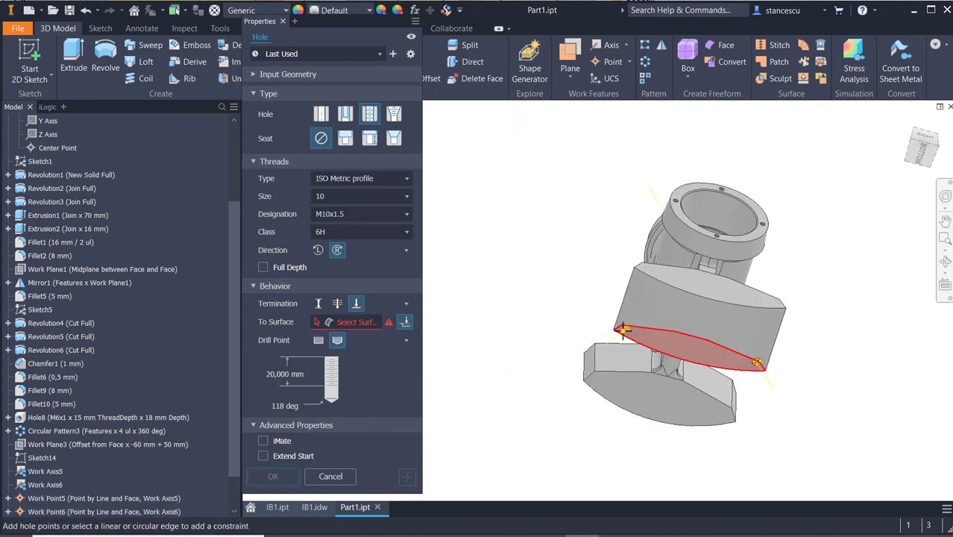
{"action": "left_click", "coordinate": [622, 329]}
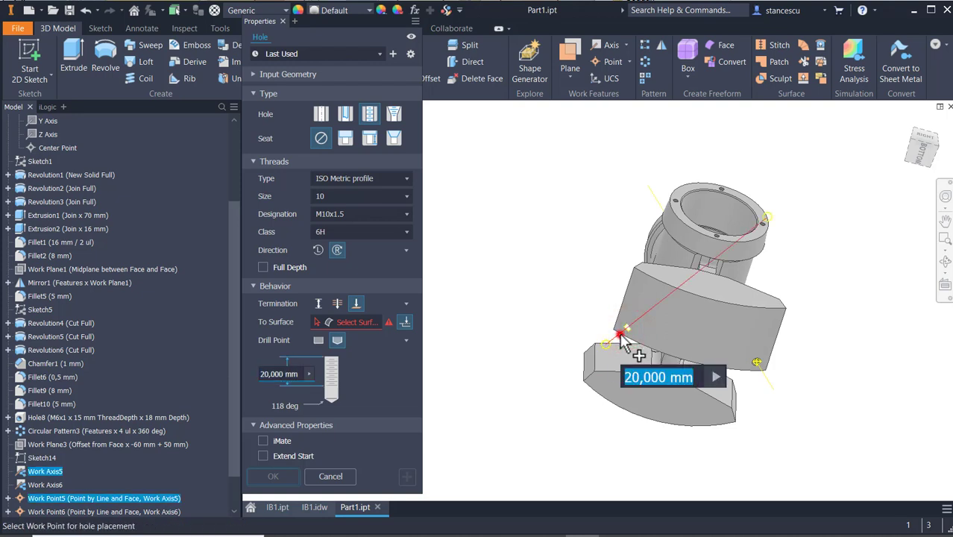
{"action": "middle_click_drag", "start_coordinate": [517, 335], "coordinate": [493, 377], "text": "shift"}
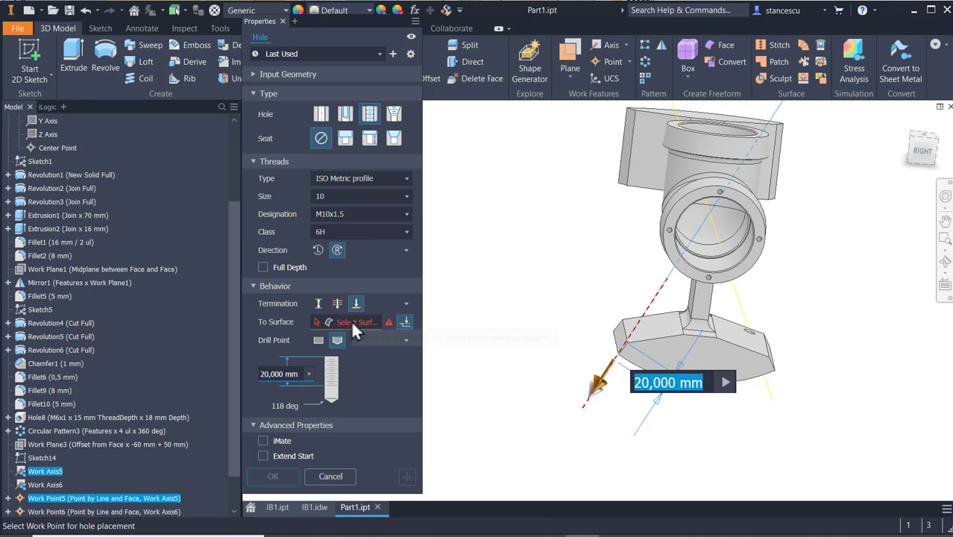
{"action": "left_click", "coordinate": [352, 322]}
{"action": "left_click", "coordinate": [644, 325]}
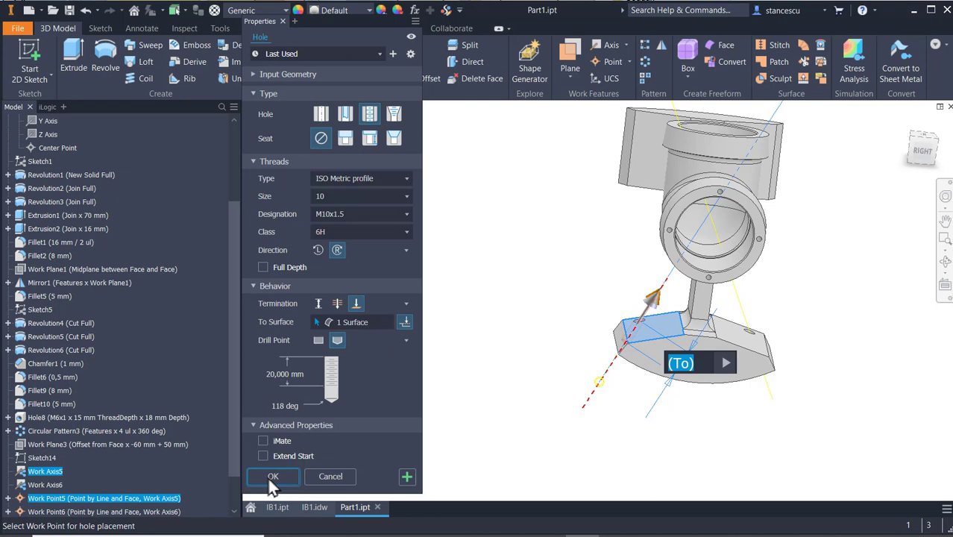
{"action": "left_click", "coordinate": [273, 477]}
Step: Hide both slanted work axes and the two work points used for the lower flange's M10 holes
{"action": "middle_click_drag", "start_coordinate": [742, 435], "coordinate": [631, 404], "text": "shift"}
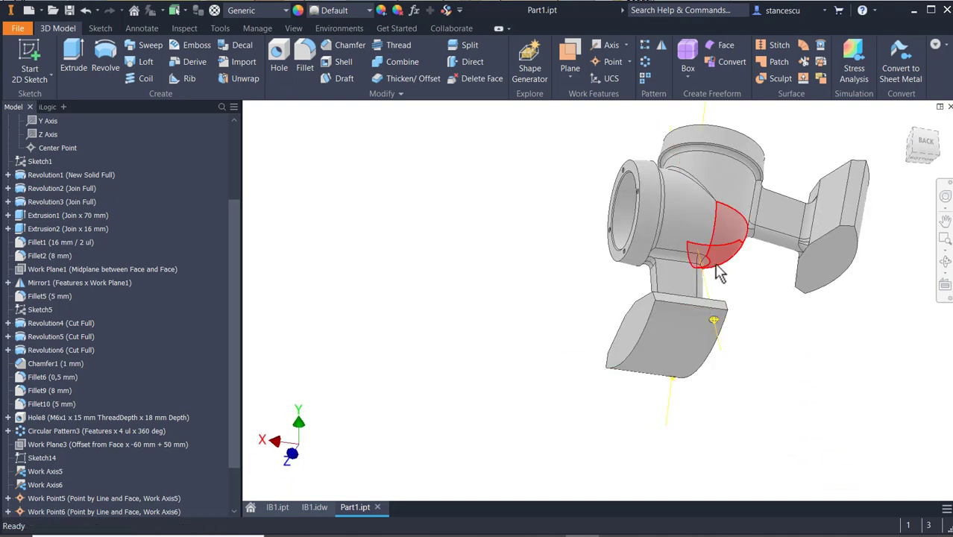
{"action": "scroll", "coordinate": [719, 273], "scroll_direction": "up", "scroll_amount": 3}
{"action": "left_click", "coordinate": [704, 319]}
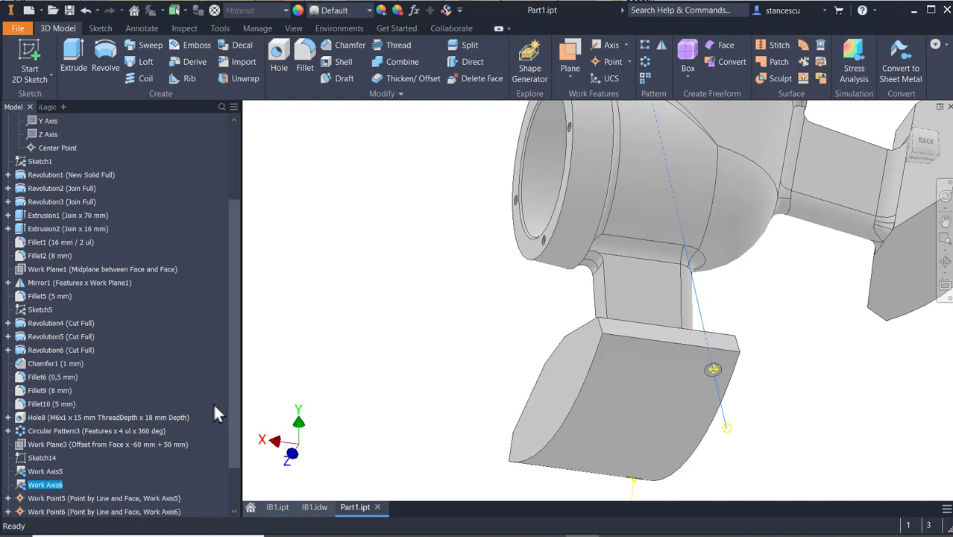
{"action": "left_click", "coordinate": [226, 425]}
{"action": "scroll", "coordinate": [231, 477], "scroll_direction": "down", "scroll_amount": 2}
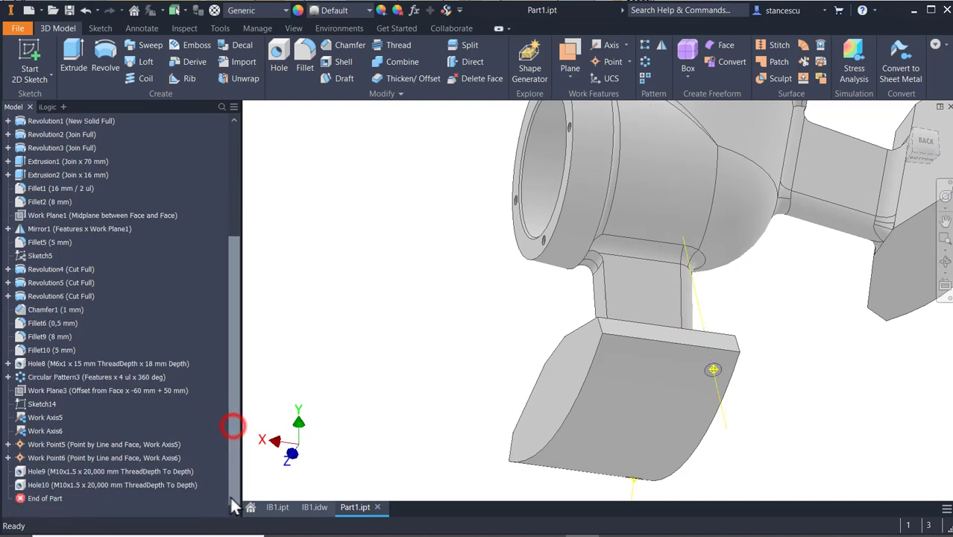
{"action": "left_click", "coordinate": [39, 442]}
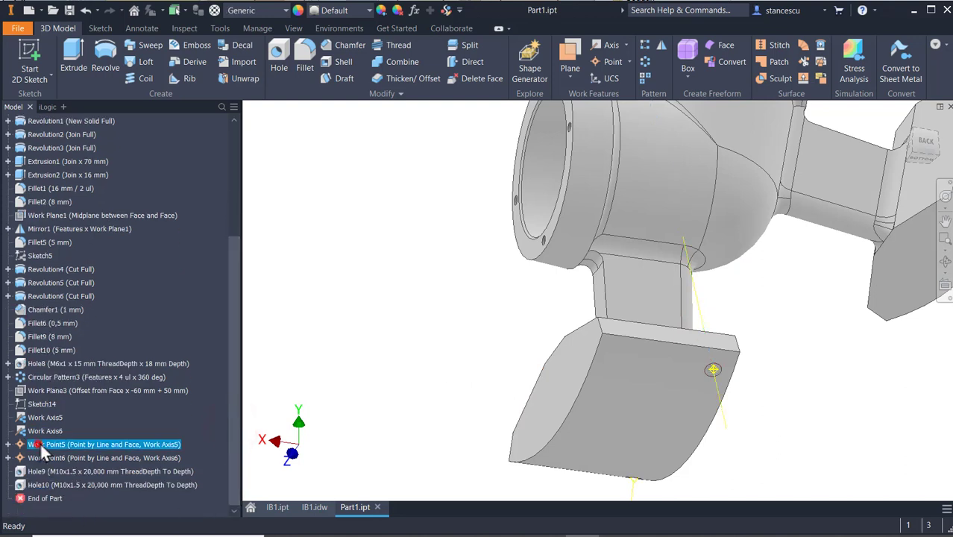
{"action": "left_click", "coordinate": [47, 418]}
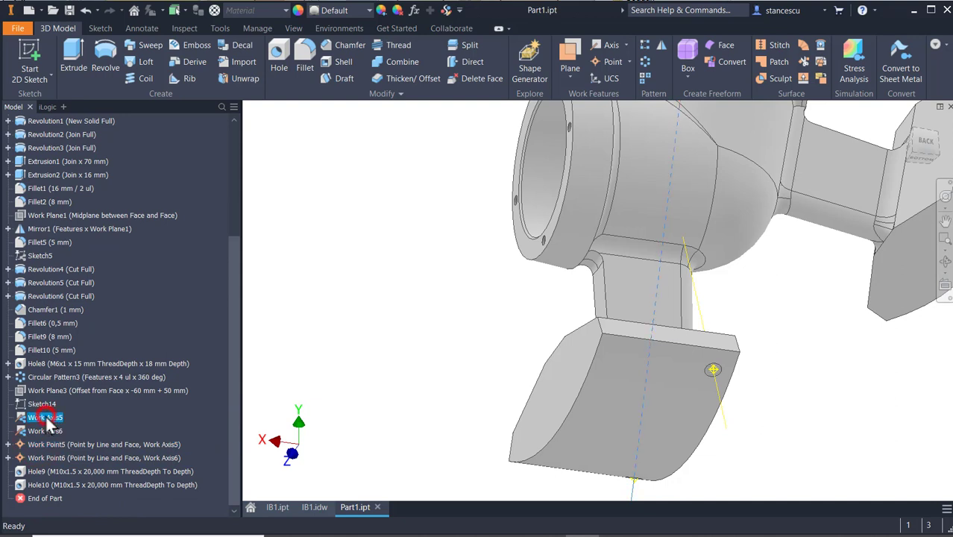
{"action": "left_click", "coordinate": [52, 456], "text": "shift"}
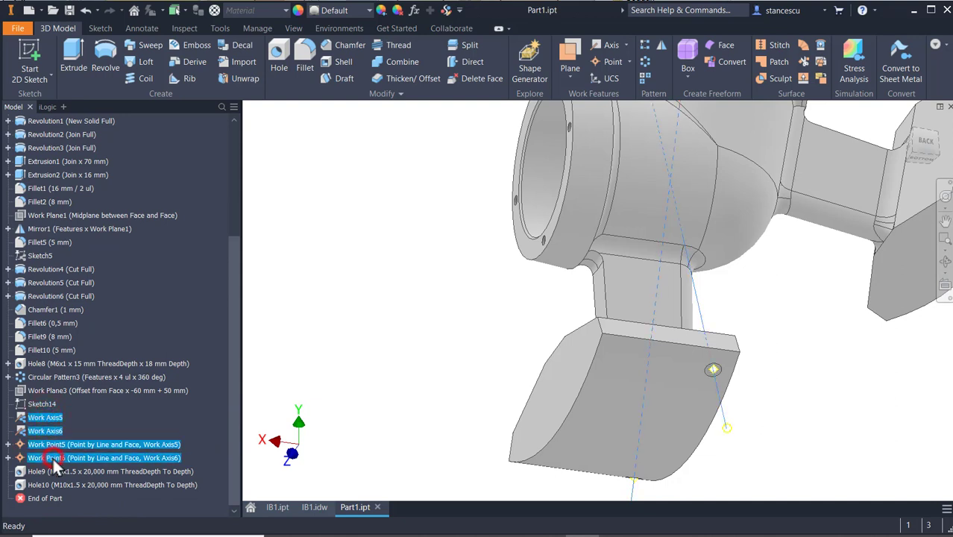
{"action": "right_click", "coordinate": [53, 455]}
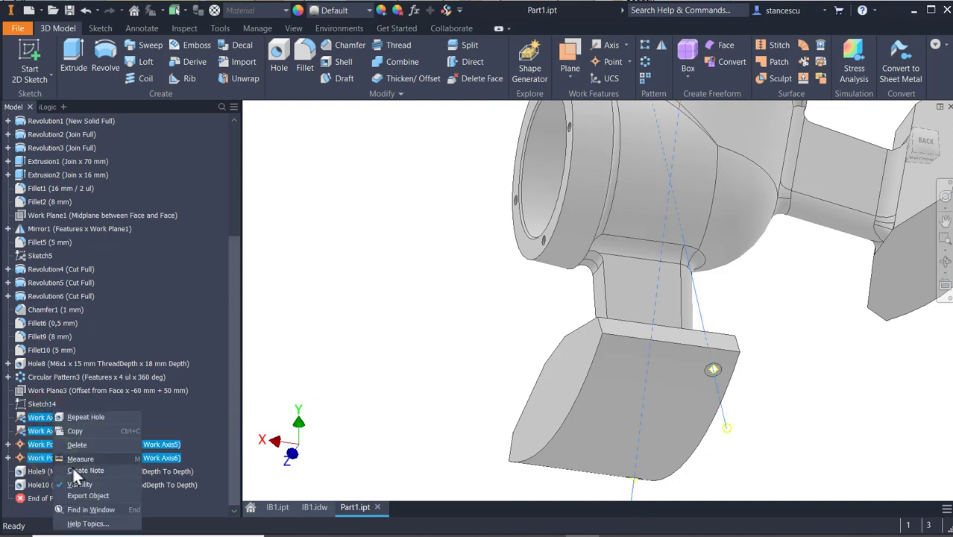
{"action": "left_click", "coordinate": [74, 483]}
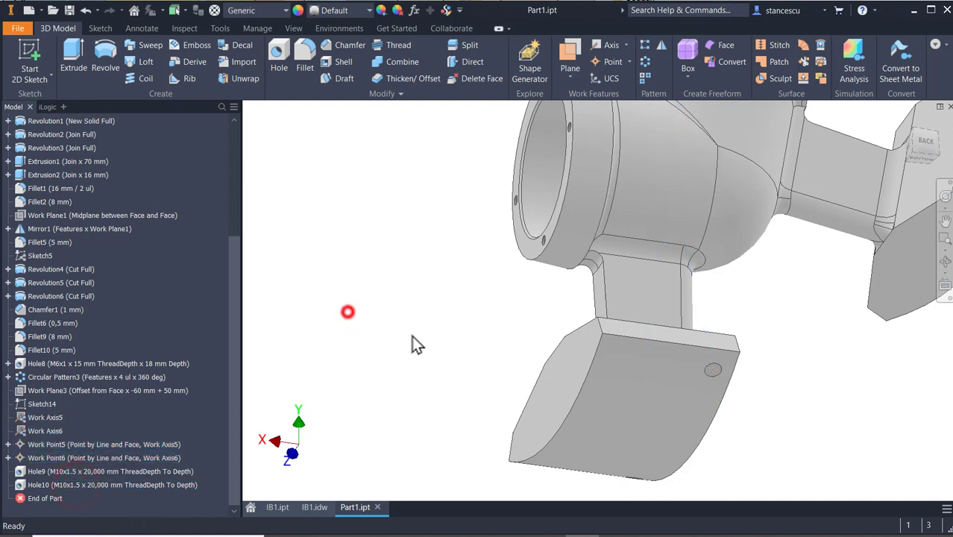
{"action": "scroll", "coordinate": [730, 373], "scroll_direction": "up", "scroll_amount": 3}
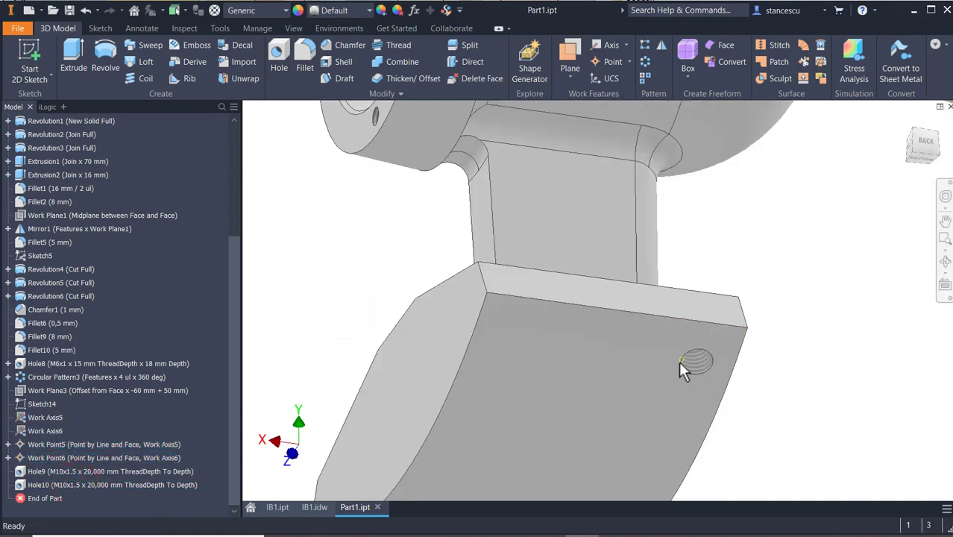
{"action": "scroll", "coordinate": [680, 361], "scroll_direction": "up", "scroll_amount": 2}
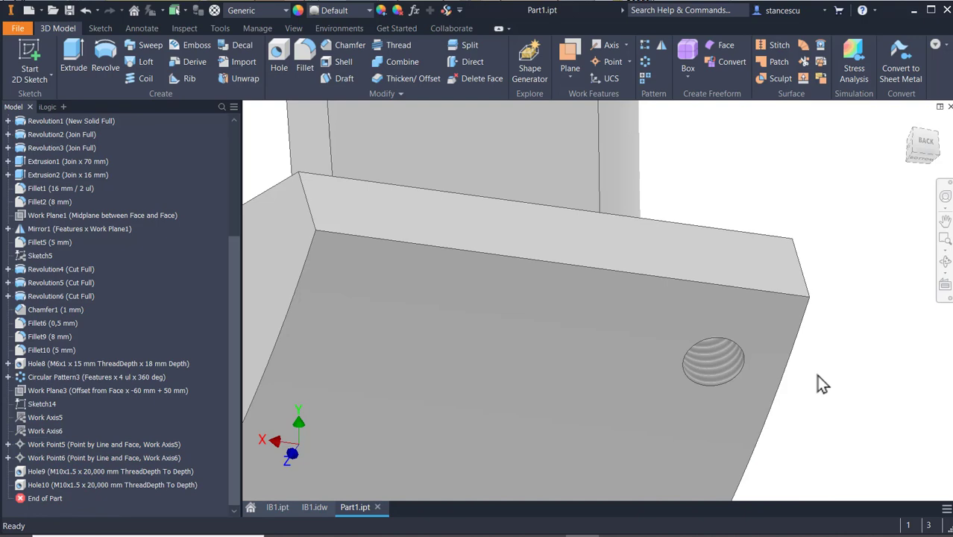
{"action": "key", "text": "F6"}
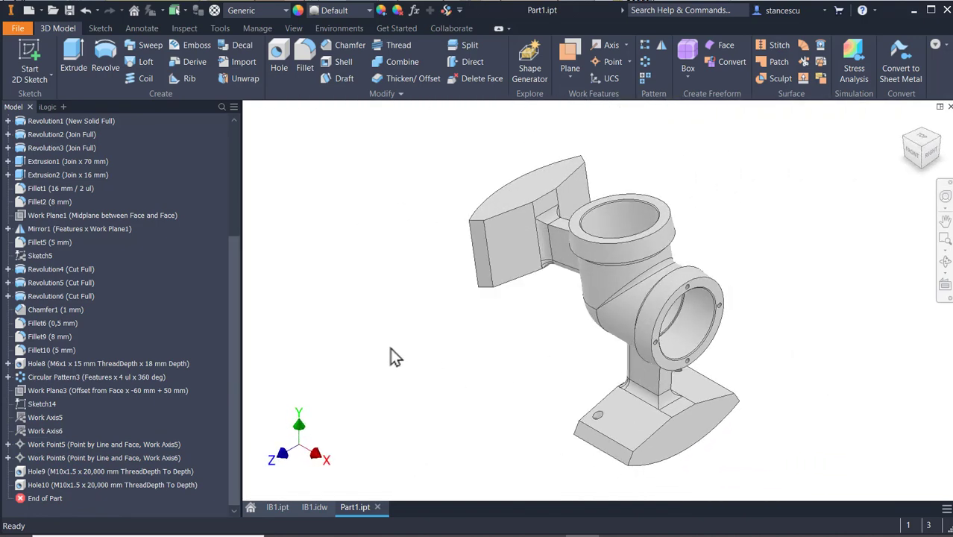
Step: Switch to the IB1.idw drawing and examine section B-B and the side section for the M8 holes' sizes and positions
{"action": "left_click", "coordinate": [305, 506]}
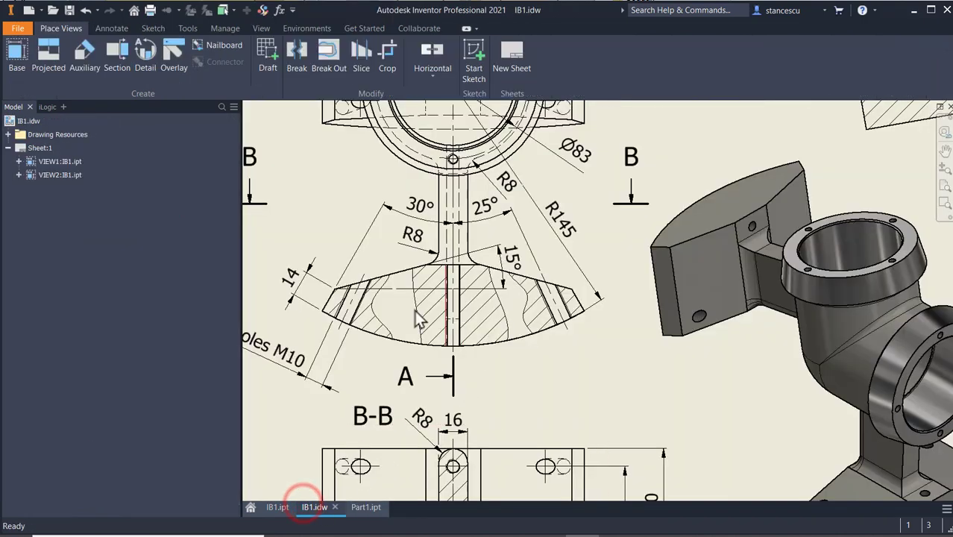
{"action": "middle_click_drag", "start_coordinate": [573, 414], "coordinate": [599, 255]}
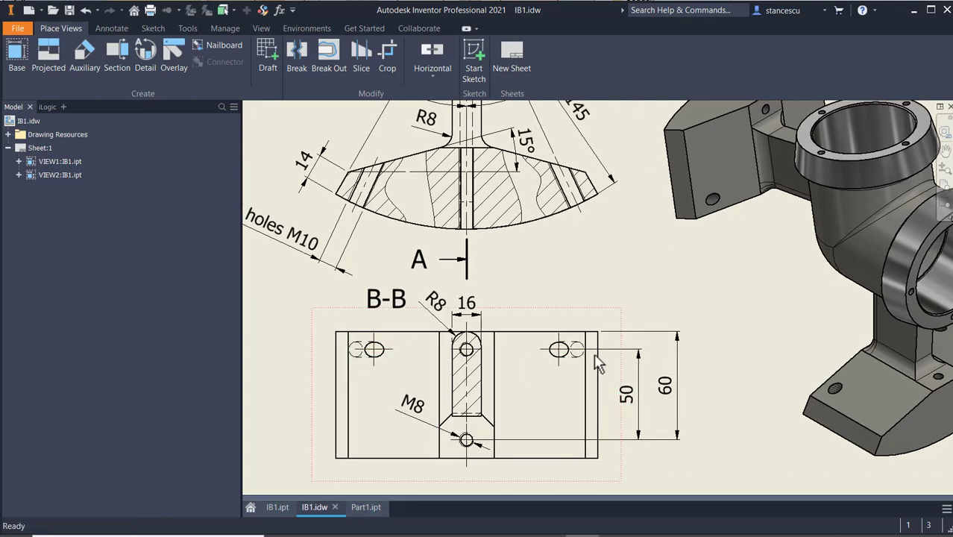
{"action": "mouse_move", "coordinate": [577, 325]}
{"action": "middle_mouse_down"}
{"action": "mouse_move", "coordinate": [417, 407]}
{"action": "mouse_move", "coordinate": [333, 480]}
{"action": "middle_mouse_up"}
{"action": "middle_click_drag", "start_coordinate": [646, 301], "coordinate": [457, 297]}
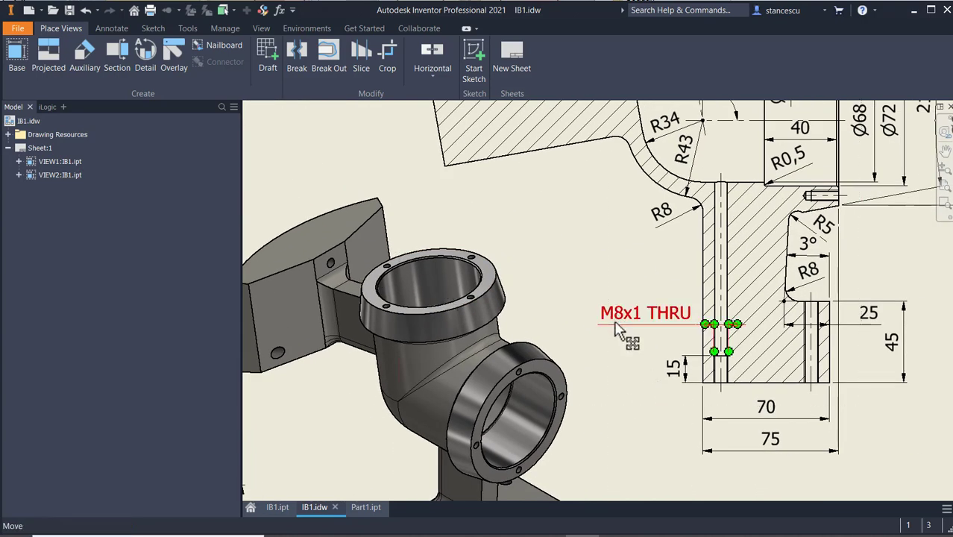
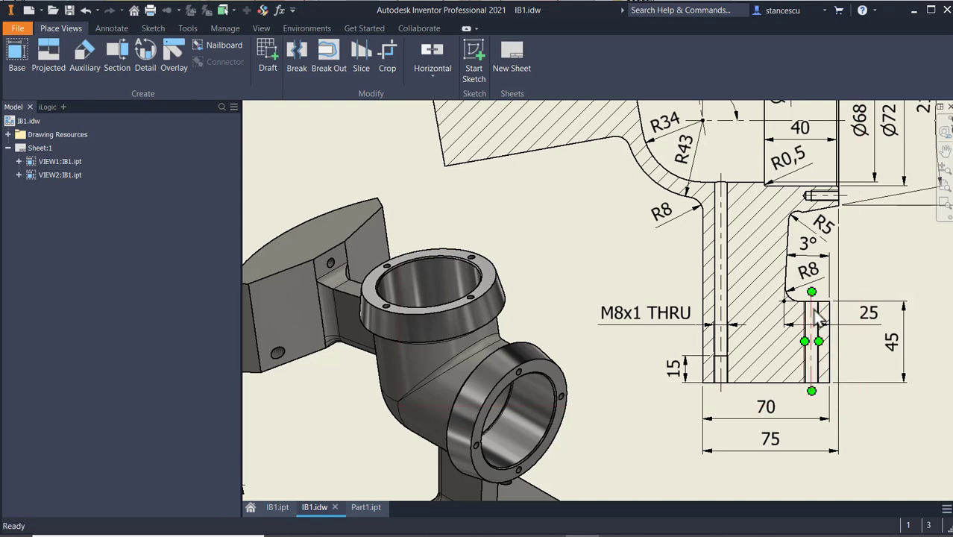
{"action": "mouse_move", "coordinate": [605, 383]}
{"action": "middle_mouse_down"}
{"action": "mouse_move", "coordinate": [725, 284]}
{"action": "mouse_move", "coordinate": [743, 216]}
{"action": "middle_mouse_up"}
{"action": "left_click_drag", "start_coordinate": [500, 323], "coordinate": [563, 281]}
{"action": "middle_click_drag", "start_coordinate": [563, 281], "coordinate": [655, 237]}
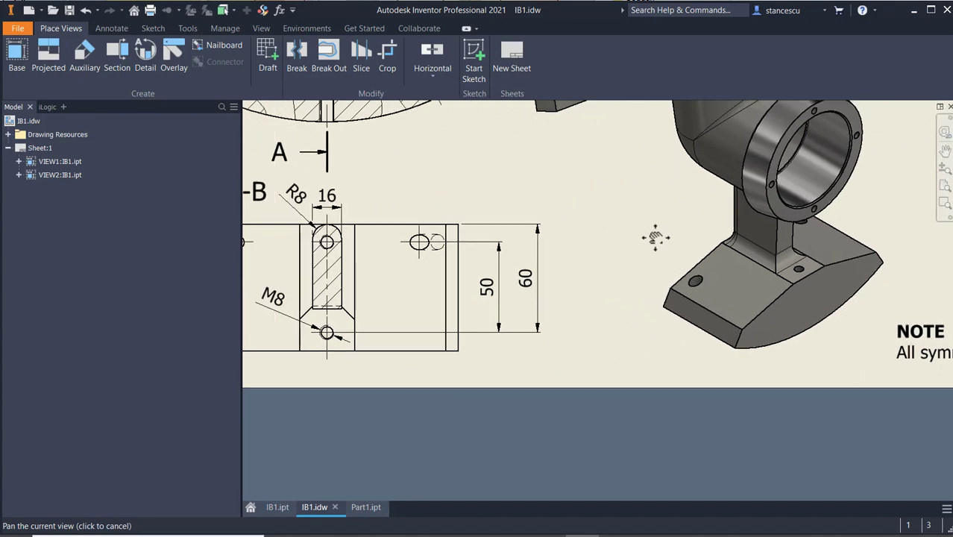
{"action": "scroll", "coordinate": [655, 237], "scroll_direction": "up", "scroll_amount": 3}
{"action": "scroll", "coordinate": [451, 280], "scroll_direction": "down", "scroll_amount": 2}
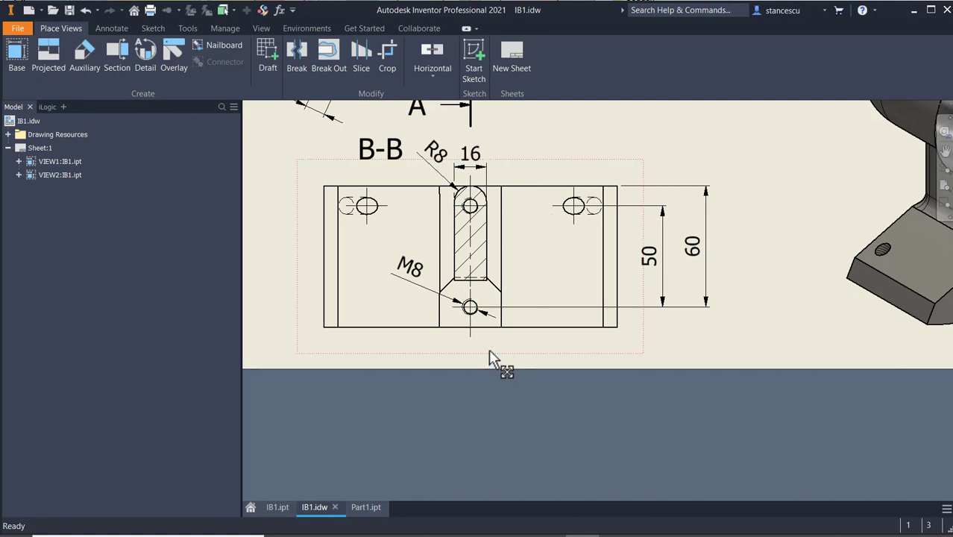
Step: In Part1, start a sketch on the lower flange's small flat upper face with sliced graphics, and place a point on that face
{"action": "left_click", "coordinate": [362, 507]}
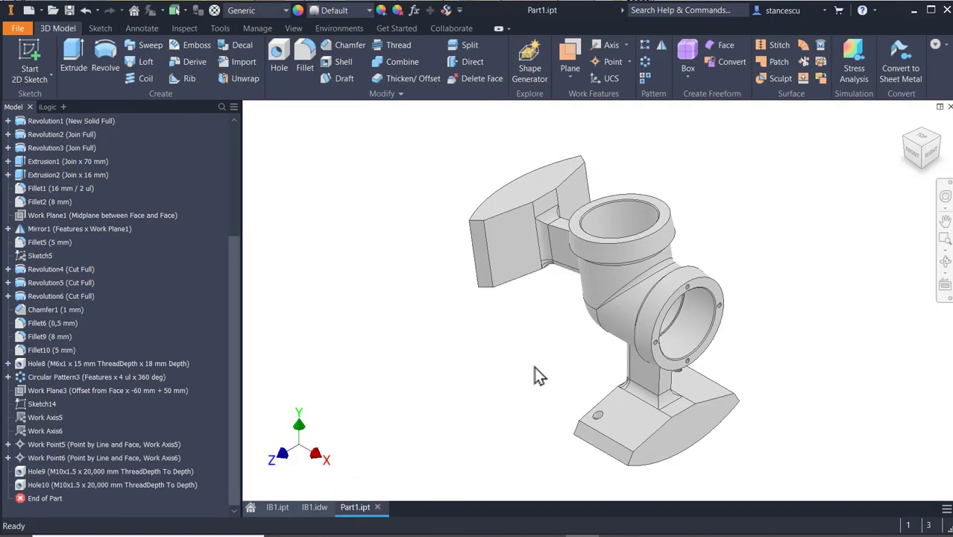
{"action": "scroll", "coordinate": [755, 379], "scroll_direction": "down", "scroll_amount": 3}
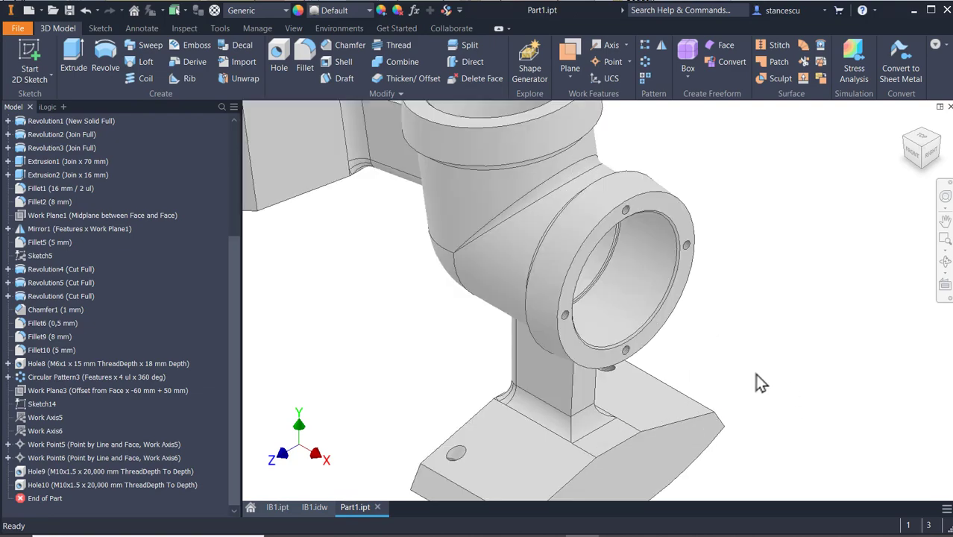
{"action": "left_click", "coordinate": [615, 446]}
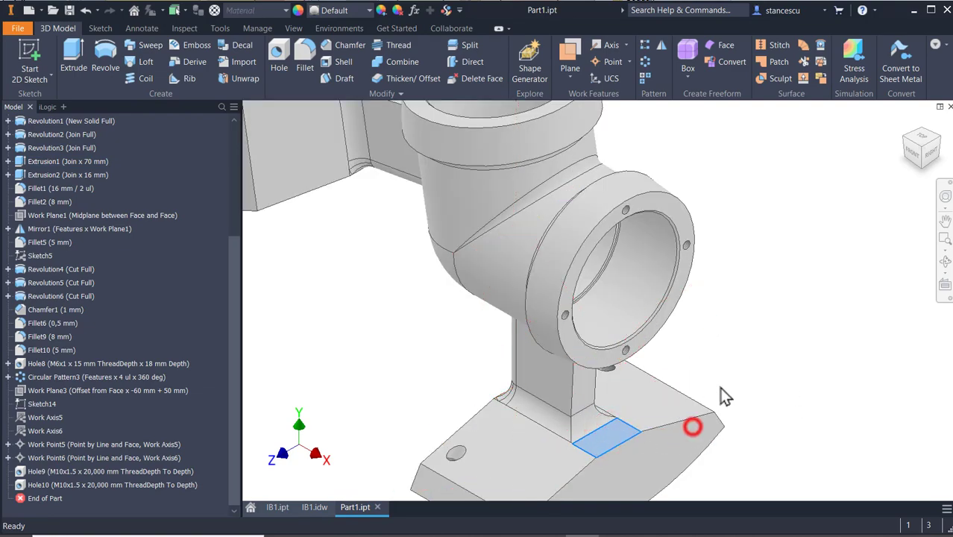
{"action": "key", "text": "s"}
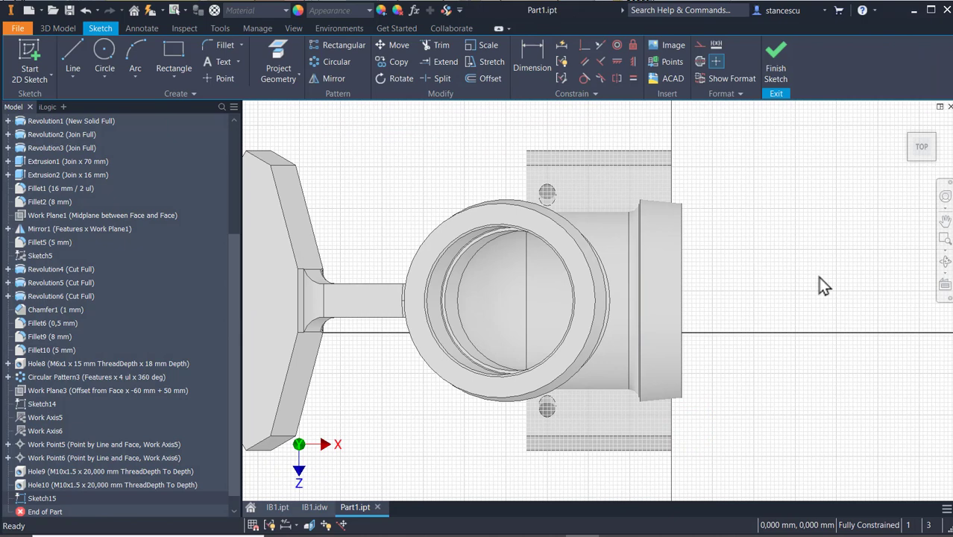
{"action": "key", "text": "F7"}
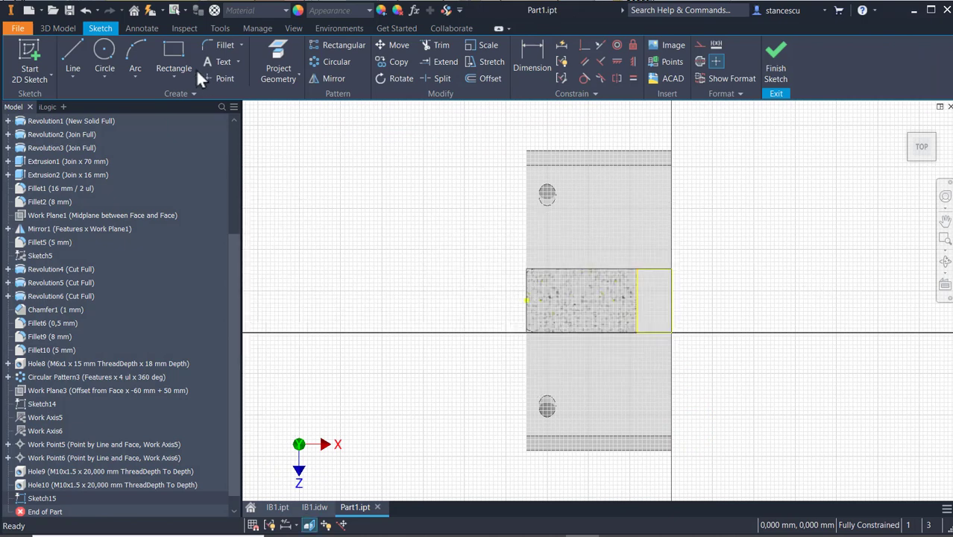
{"action": "left_click", "coordinate": [224, 79]}
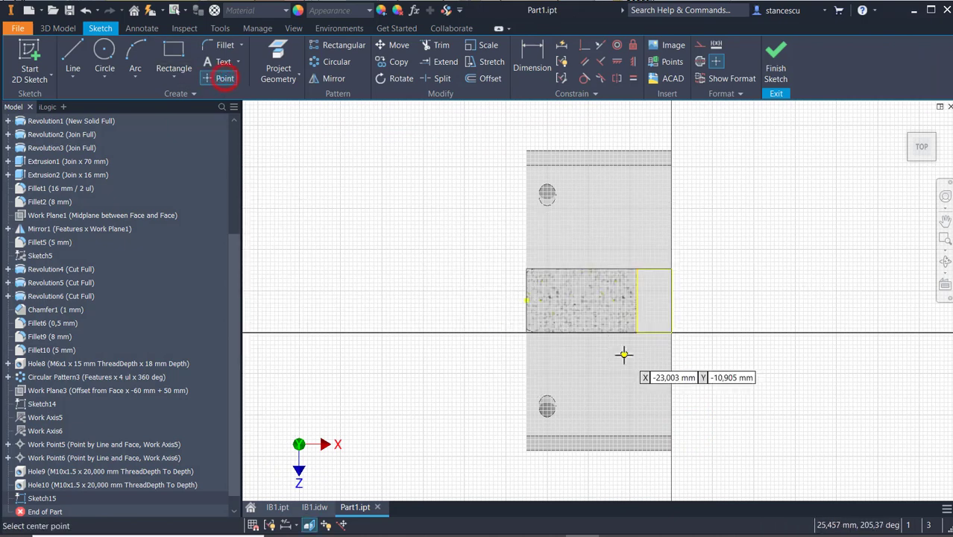
{"action": "left_click", "coordinate": [653, 294]}
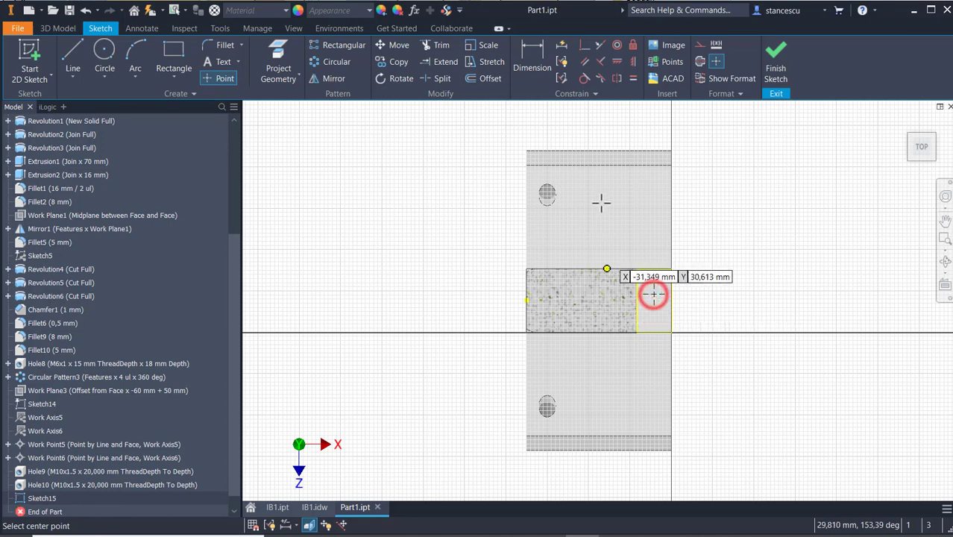
Step: Align the point horizontally with the opposite edge's midpoint, dimension it 60 mm from that midpoint, and finish the sketch
{"action": "left_click", "coordinate": [617, 61]}
{"action": "left_click", "coordinate": [526, 300]}
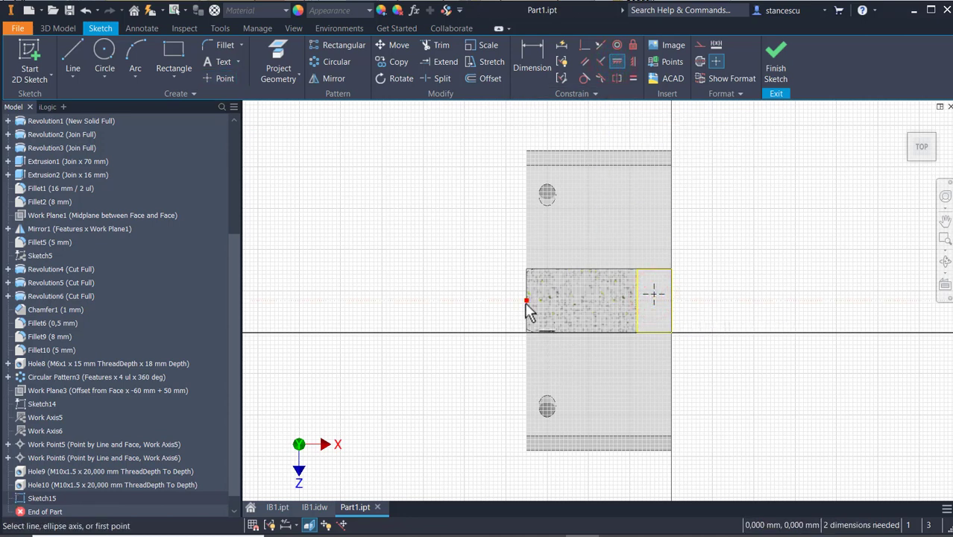
{"action": "left_click", "coordinate": [653, 296]}
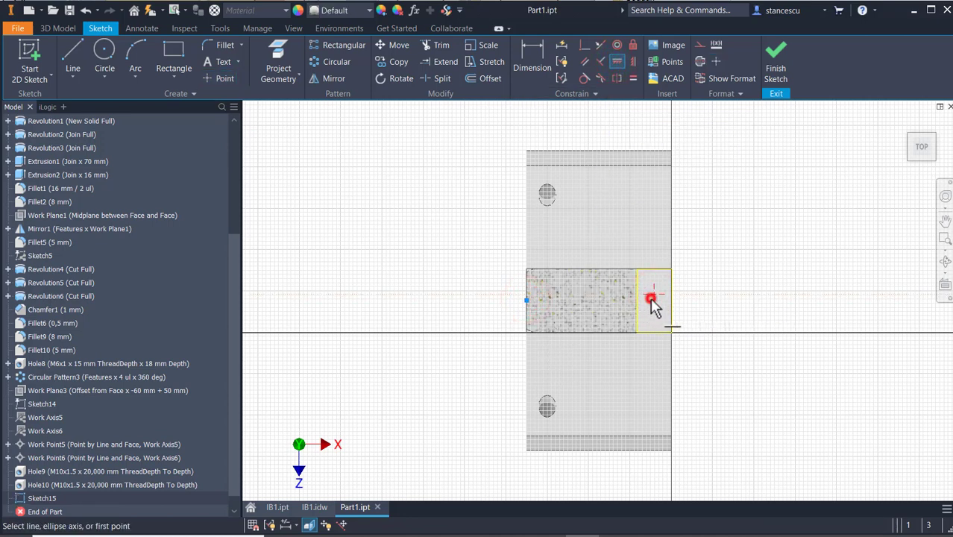
{"action": "left_click", "coordinate": [521, 52]}
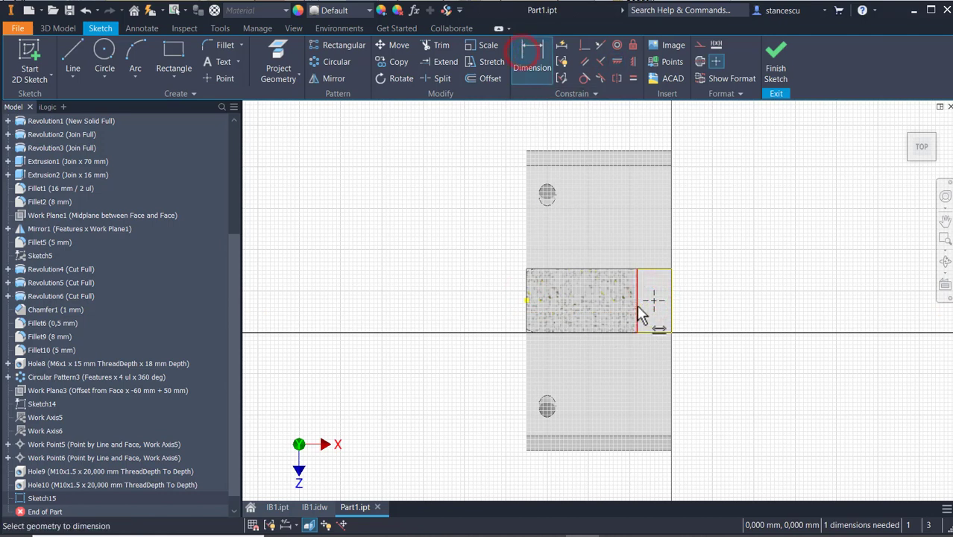
{"action": "left_click", "coordinate": [527, 300]}
{"action": "left_click", "coordinate": [594, 225]}
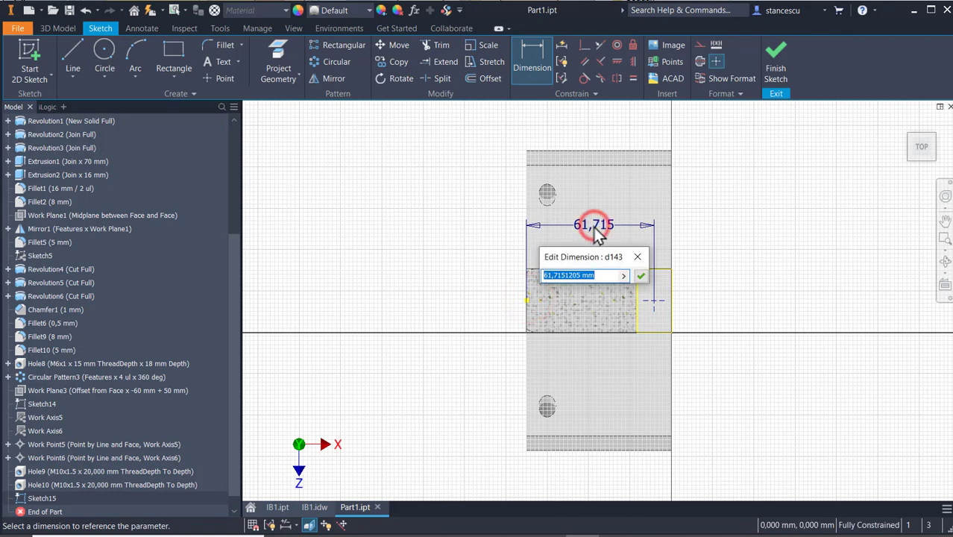
{"action": "type", "text": "60"}
{"action": "key", "text": "Return"}
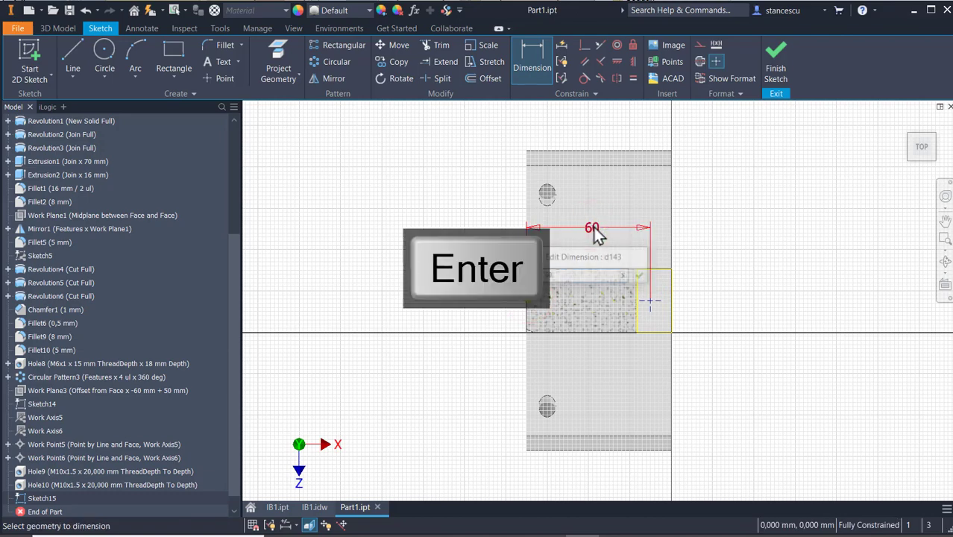
{"action": "left_click", "coordinate": [774, 66]}
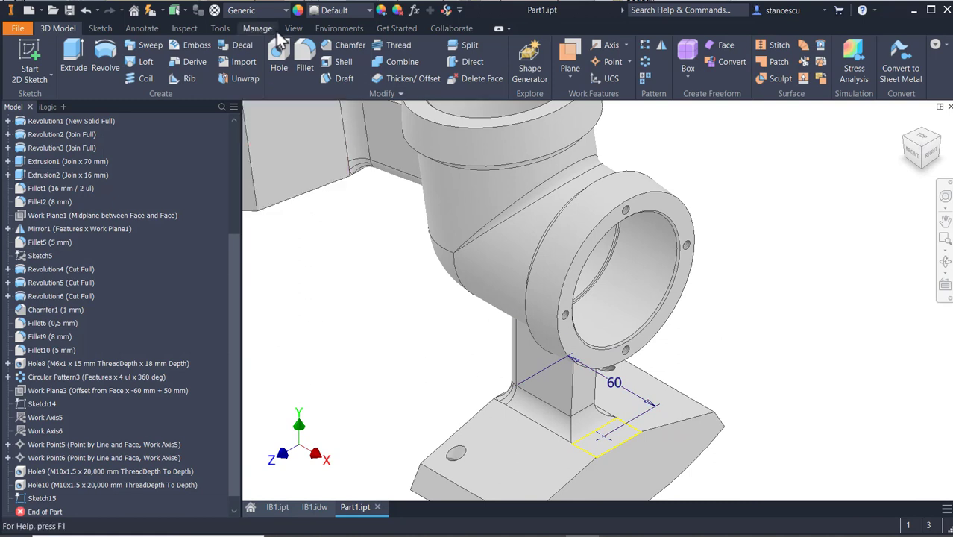
Step: Add an M8x1.25 threaded hole at the sketch point on the lower flange, Through All with full-depth thread
{"action": "left_click", "coordinate": [280, 56]}
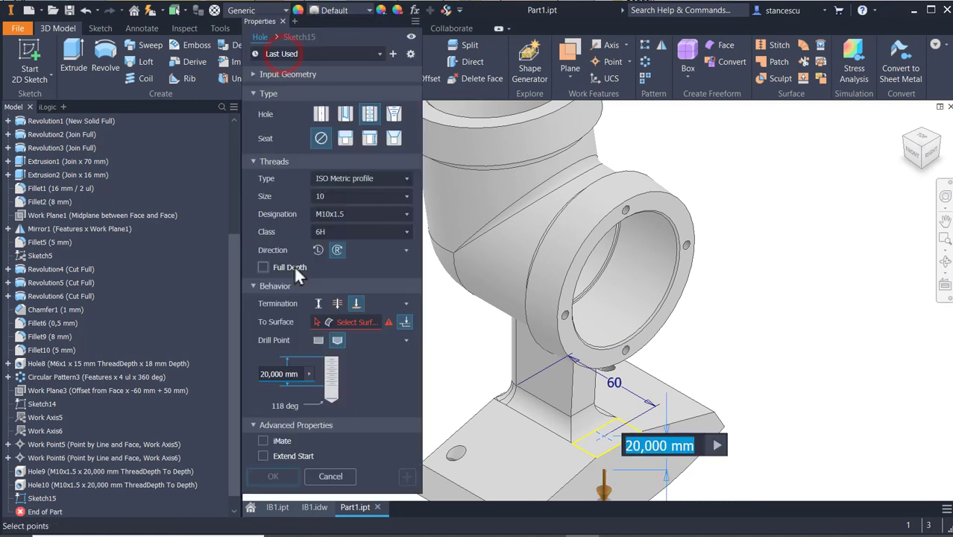
{"action": "left_click", "coordinate": [366, 195]}
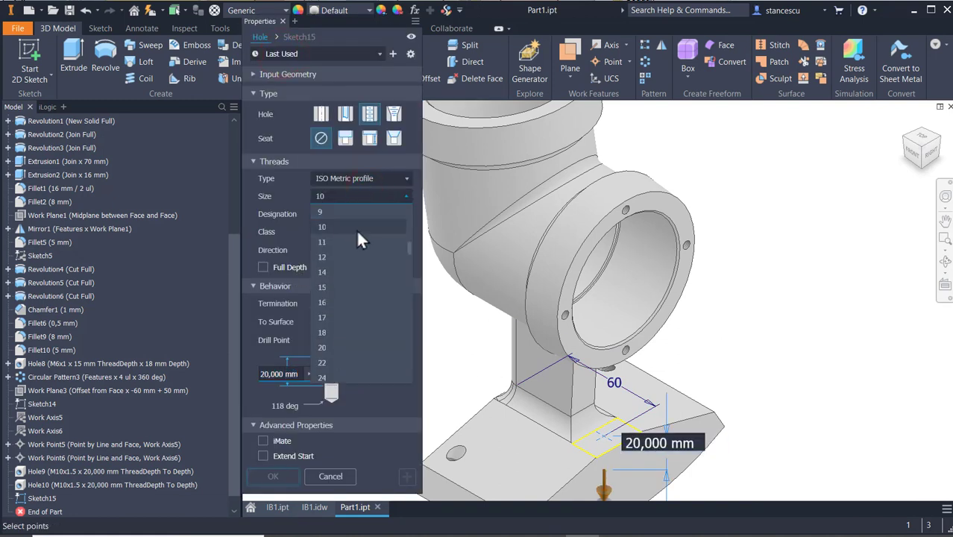
{"action": "scroll", "coordinate": [356, 229], "scroll_direction": "up", "scroll_amount": 1}
{"action": "left_click", "coordinate": [349, 212]}
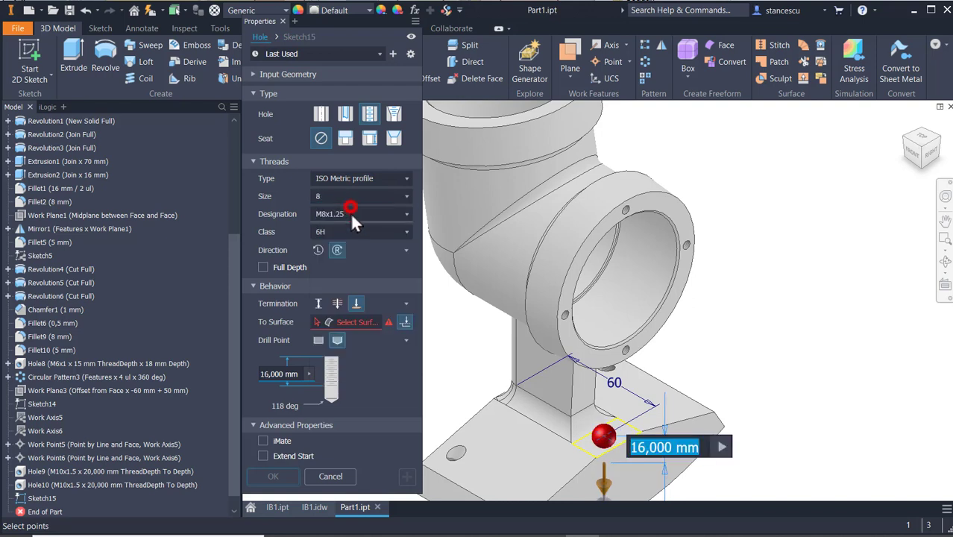
{"action": "left_click", "coordinate": [337, 304]}
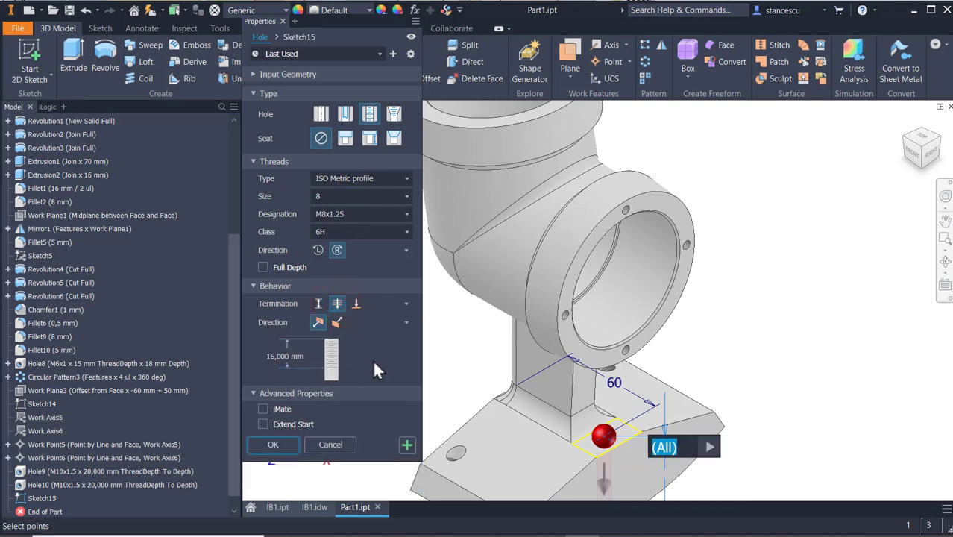
{"action": "left_click", "coordinate": [262, 266]}
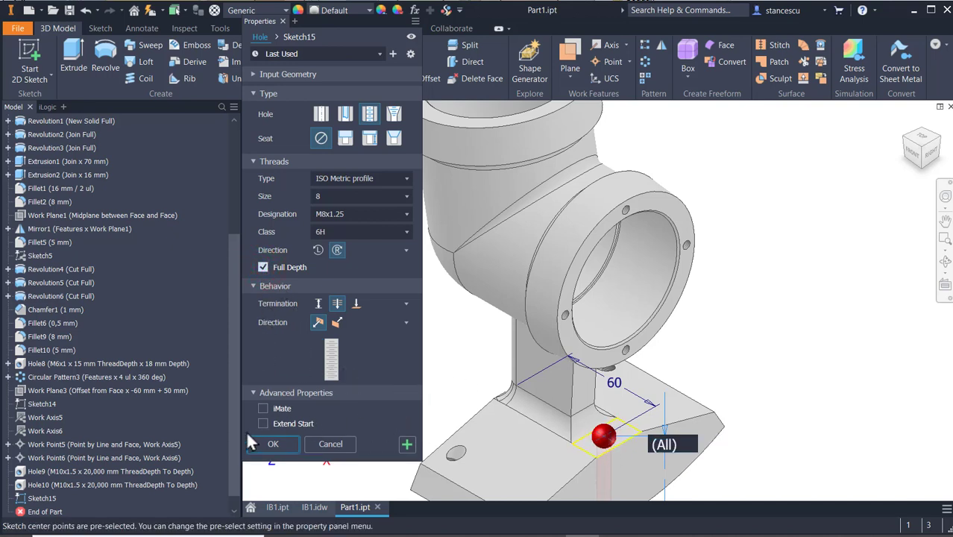
{"action": "left_click", "coordinate": [264, 444]}
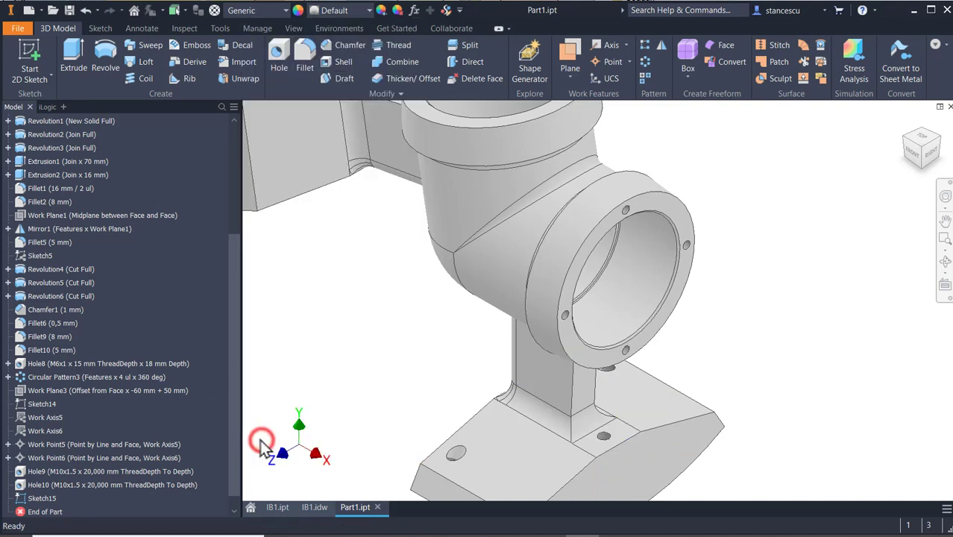
Step: Mirror the M6 hole, its circular pattern, both M10 holes and the M8 hole about Work Plane1
{"action": "scroll", "coordinate": [406, 368], "scroll_direction": "up", "scroll_amount": 2}
{"action": "middle_click_drag", "start_coordinate": [406, 369], "coordinate": [433, 326]}
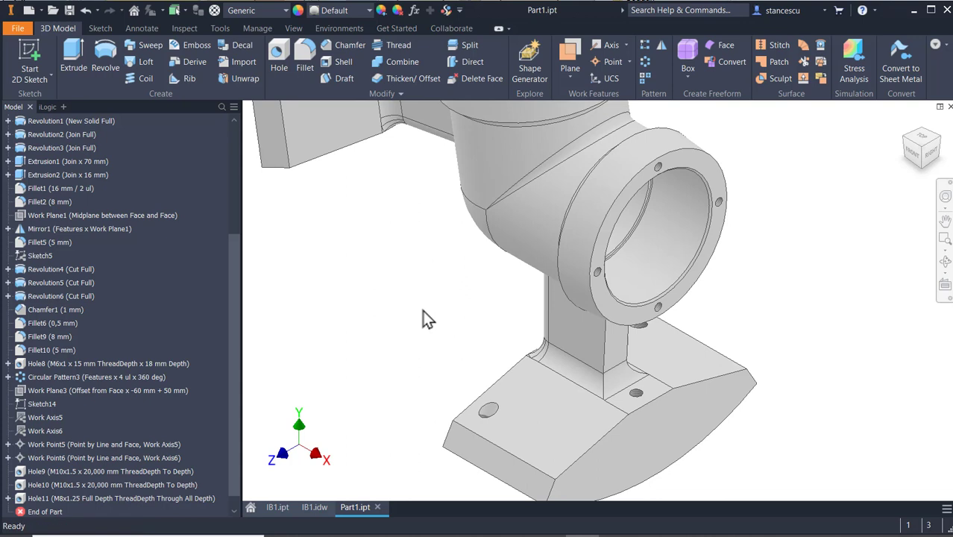
{"action": "scroll", "coordinate": [425, 331], "scroll_direction": "down", "scroll_amount": 2}
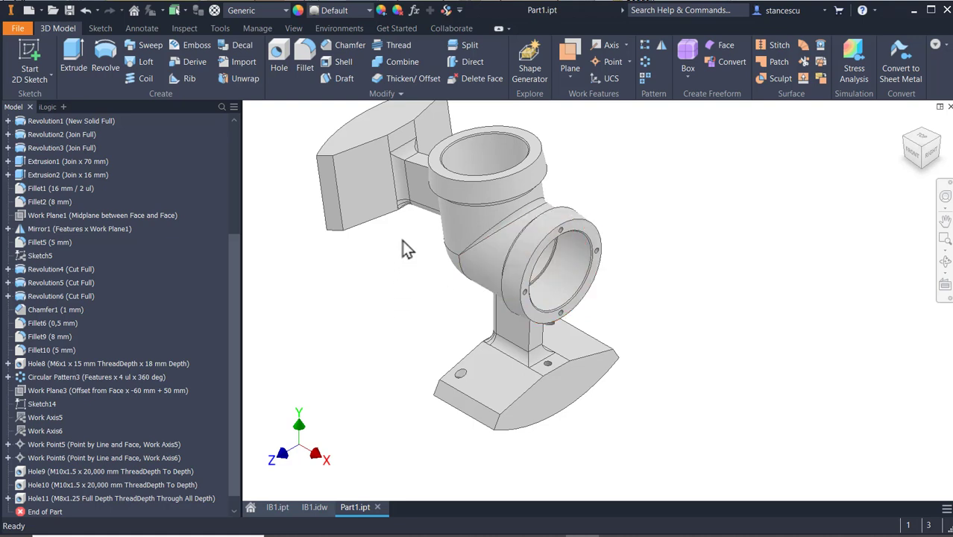
{"action": "middle_click_drag", "start_coordinate": [403, 248], "coordinate": [417, 311]}
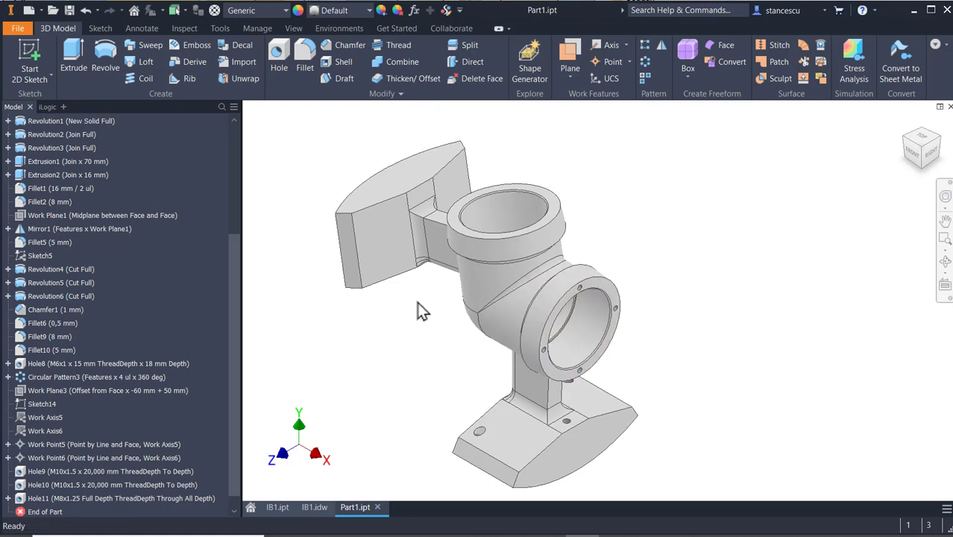
{"action": "key", "text": "F6"}
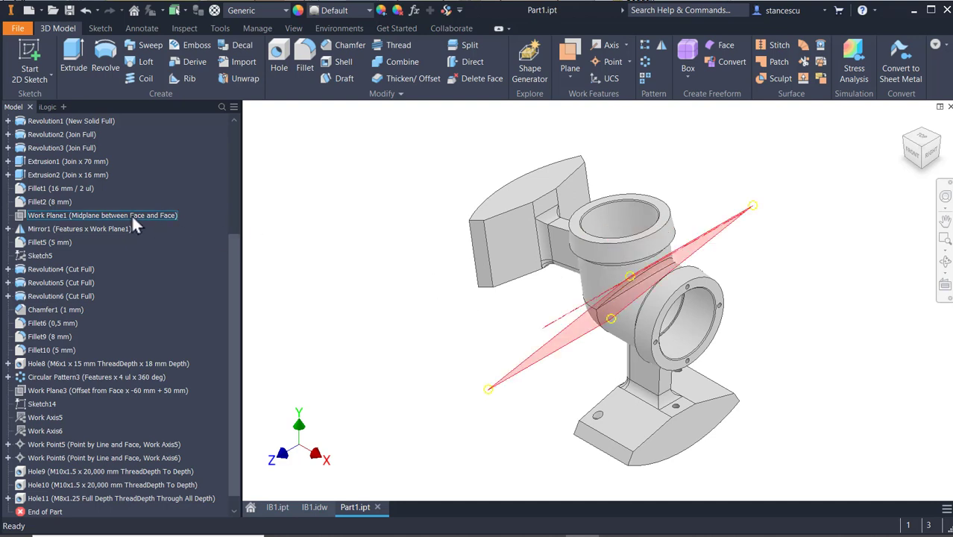
{"action": "left_click", "coordinate": [318, 325]}
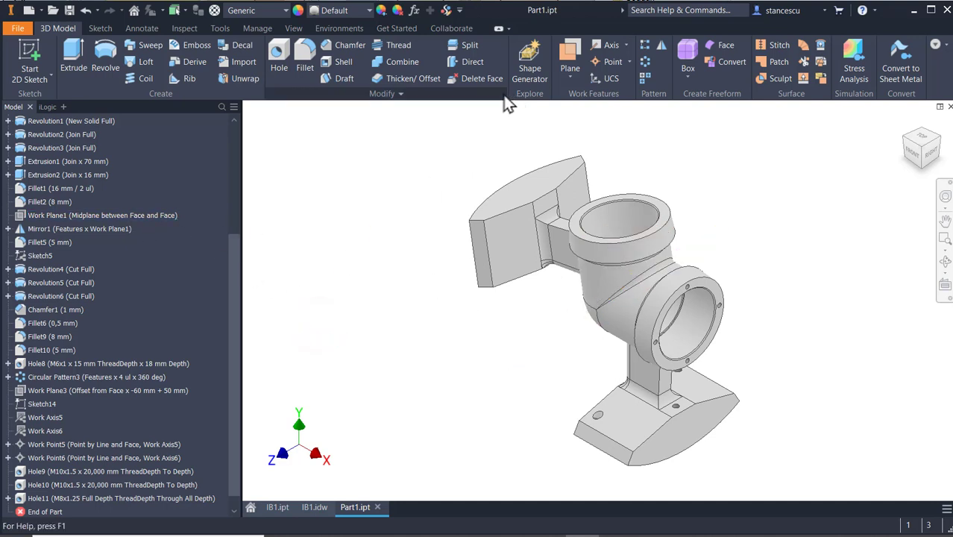
{"action": "left_click", "coordinate": [660, 46]}
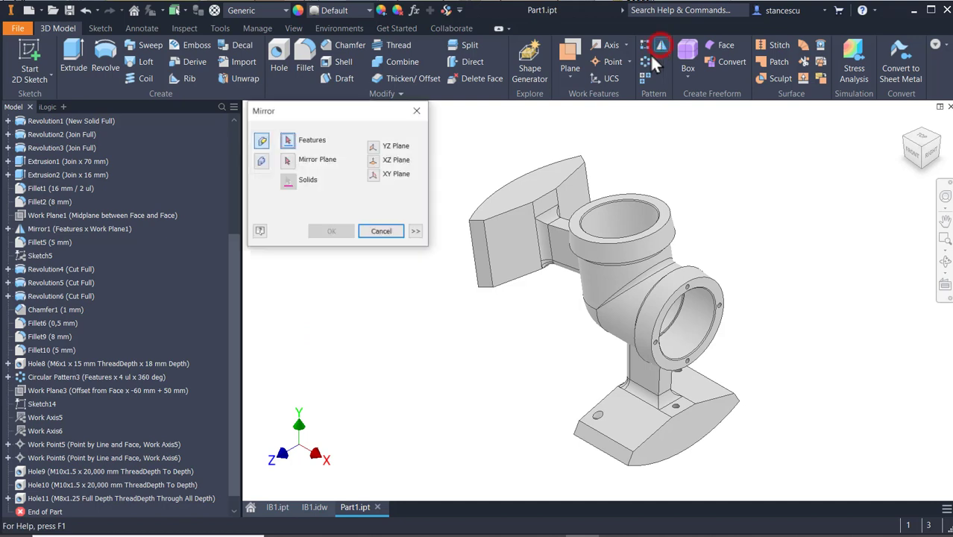
{"action": "left_click", "coordinate": [46, 365]}
{"action": "left_click", "coordinate": [46, 377]}
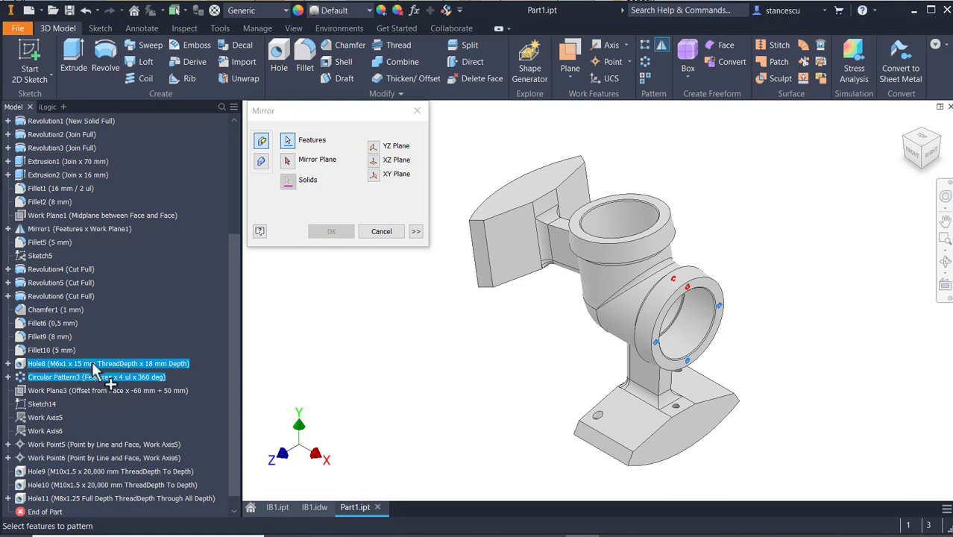
{"action": "scroll", "coordinate": [95, 403], "scroll_direction": "down", "scroll_amount": 1}
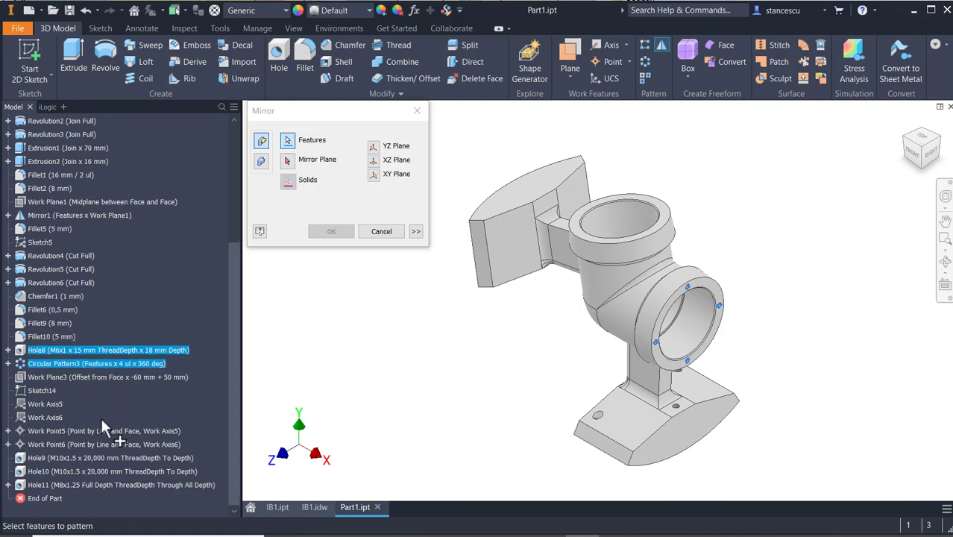
{"action": "left_click", "coordinate": [61, 457]}
{"action": "left_click", "coordinate": [58, 471]}
{"action": "left_click", "coordinate": [63, 484]}
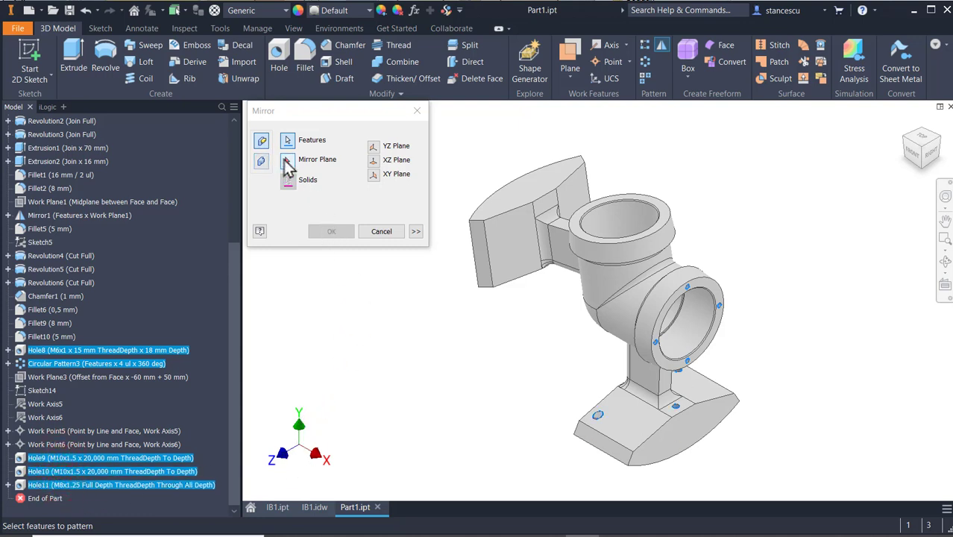
{"action": "left_click", "coordinate": [287, 161]}
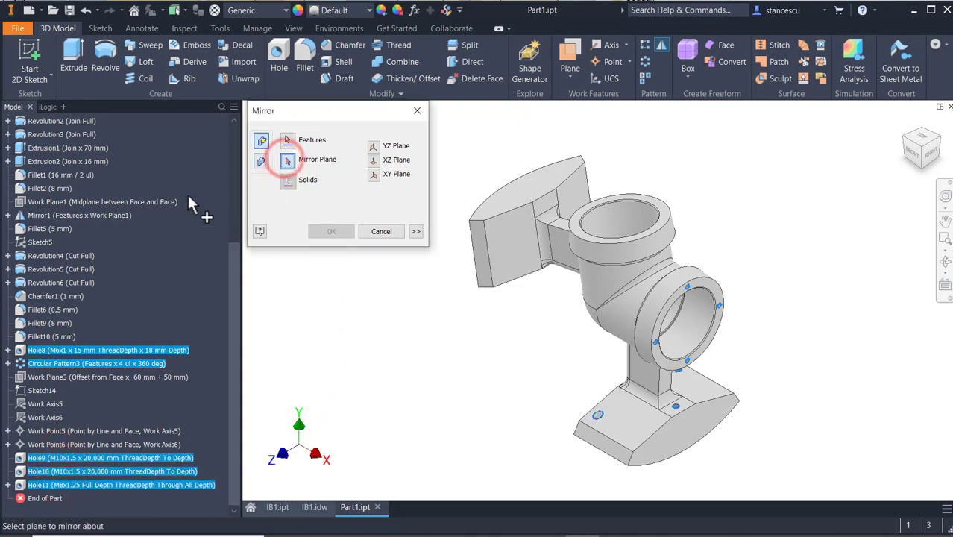
{"action": "left_click", "coordinate": [121, 204]}
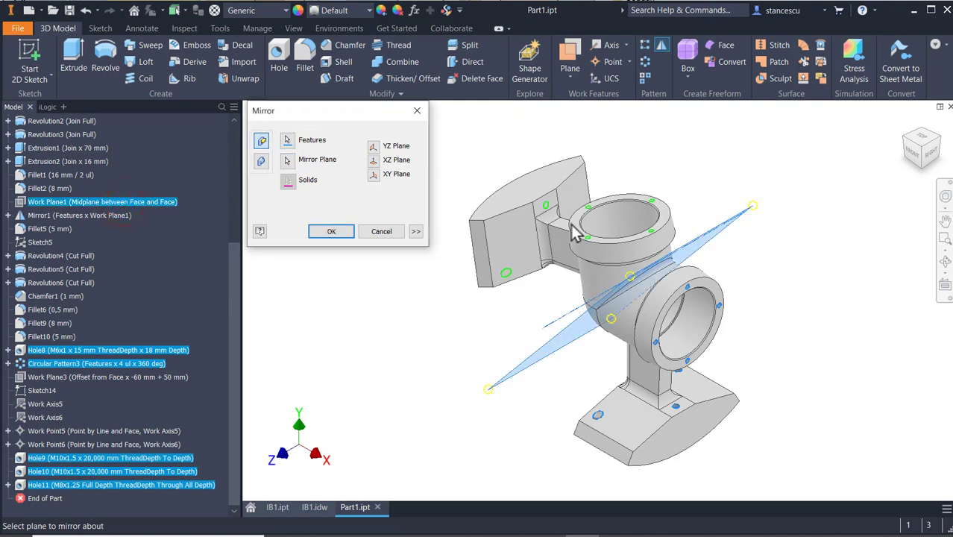
{"action": "left_click", "coordinate": [342, 235]}
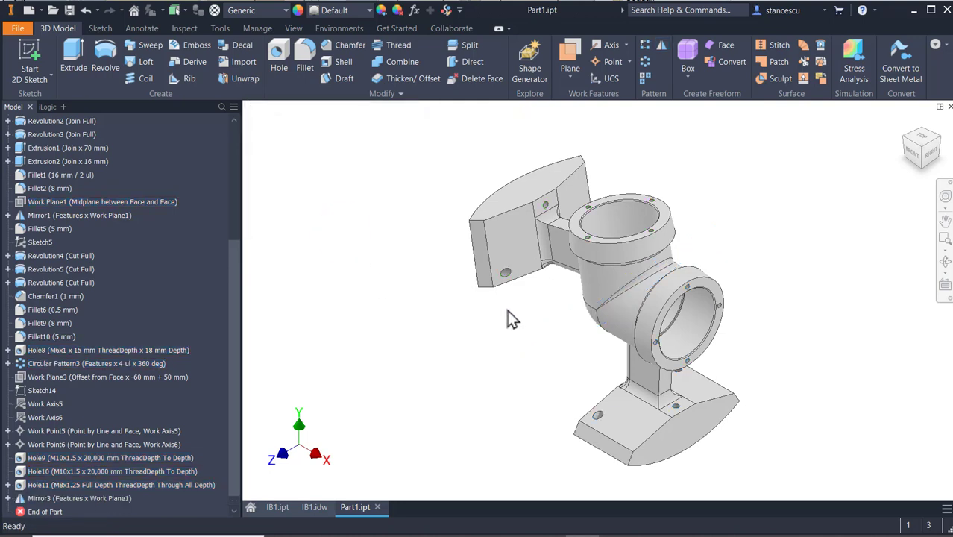
Step: Switch to the IB1.idw drawing and examine the side section for the M8x1 through hole's callout and position
{"action": "middle_click_drag", "start_coordinate": [506, 319], "coordinate": [547, 320], "text": "shift"}
{"action": "middle_click_drag", "start_coordinate": [605, 407], "coordinate": [570, 379], "text": "shift"}
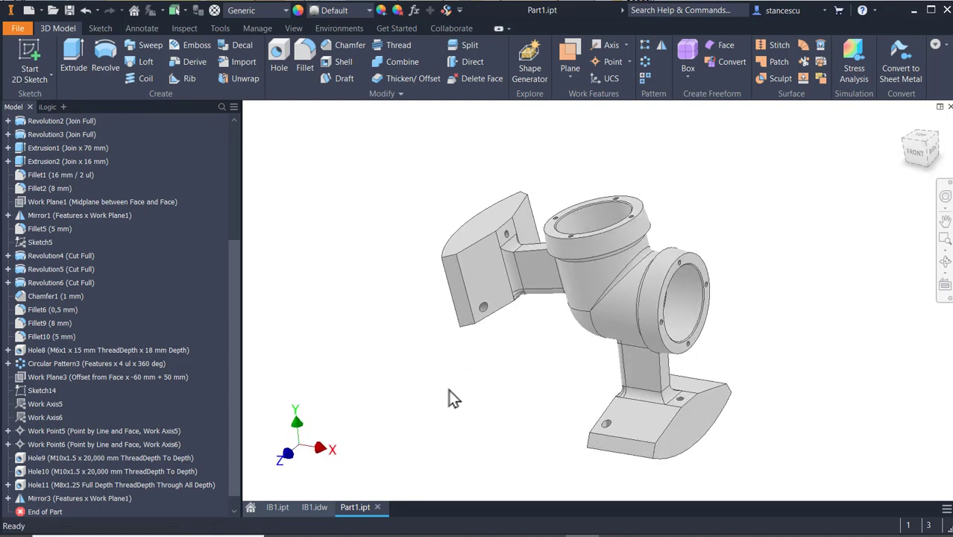
{"action": "left_click", "coordinate": [313, 506]}
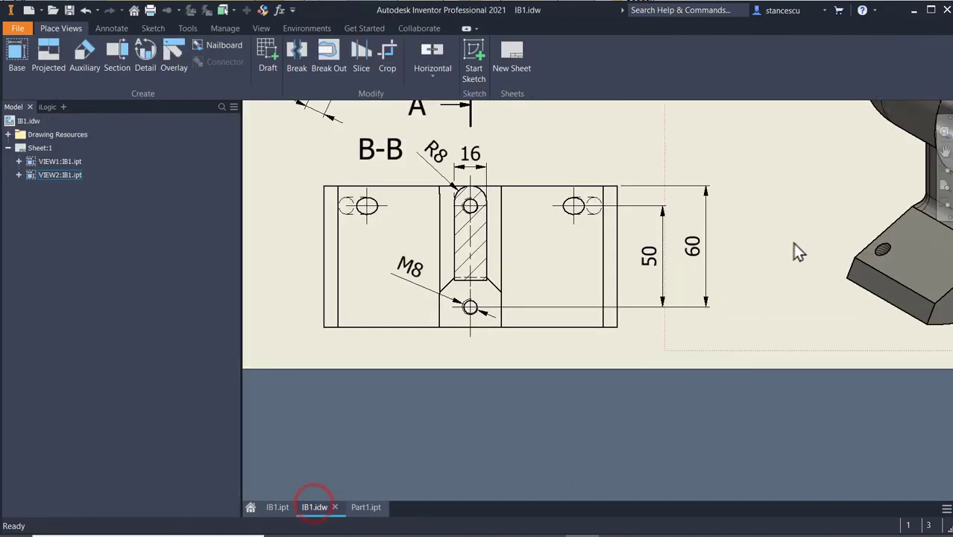
{"action": "scroll", "coordinate": [793, 249], "scroll_direction": "up", "scroll_amount": 5}
{"action": "mouse_move", "coordinate": [728, 335]}
{"action": "middle_mouse_down"}
{"action": "mouse_move", "coordinate": [416, 402]}
{"action": "mouse_move", "coordinate": [434, 421]}
{"action": "middle_mouse_up"}
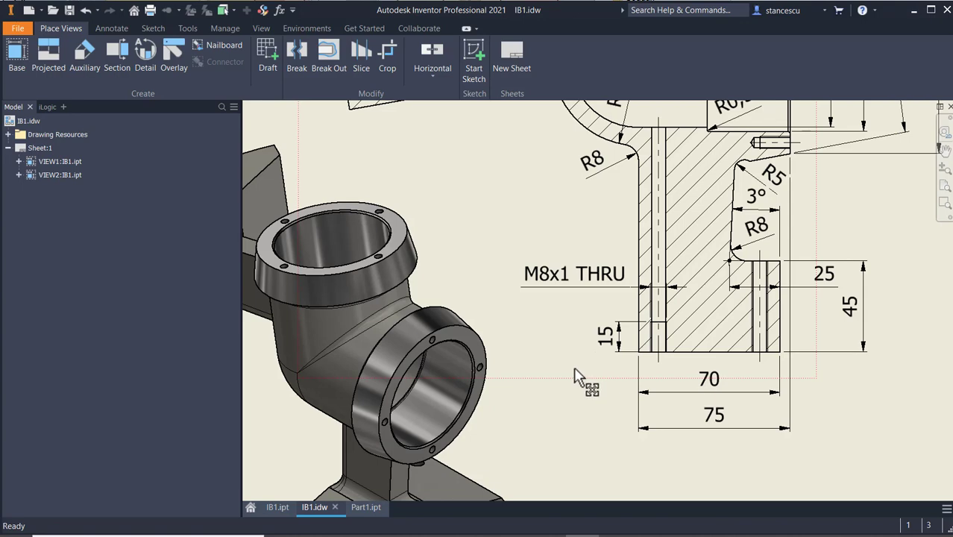
{"action": "middle_click_drag", "start_coordinate": [574, 375], "coordinate": [626, 328]}
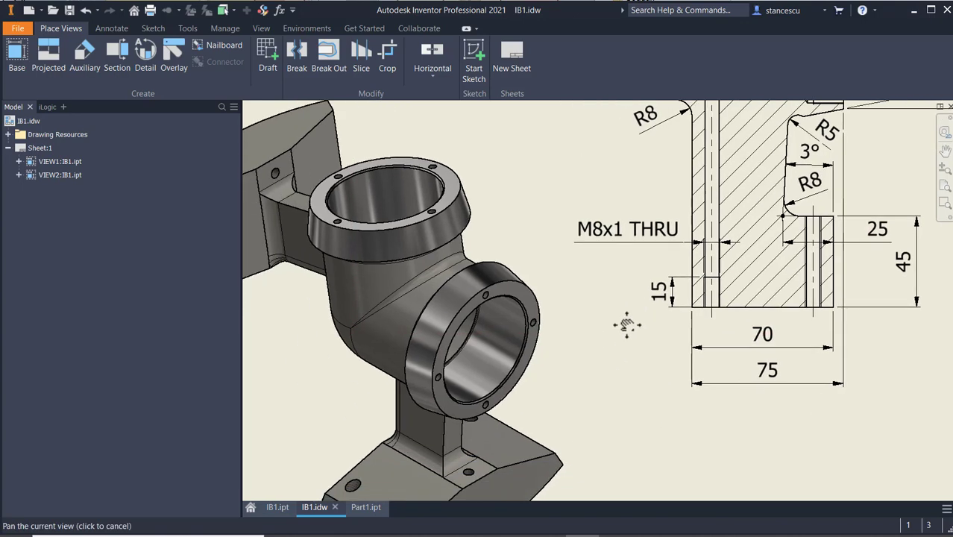
Step: In Part1, start a sketch on Work Plane3 with sliced graphics
{"action": "left_click", "coordinate": [362, 508]}
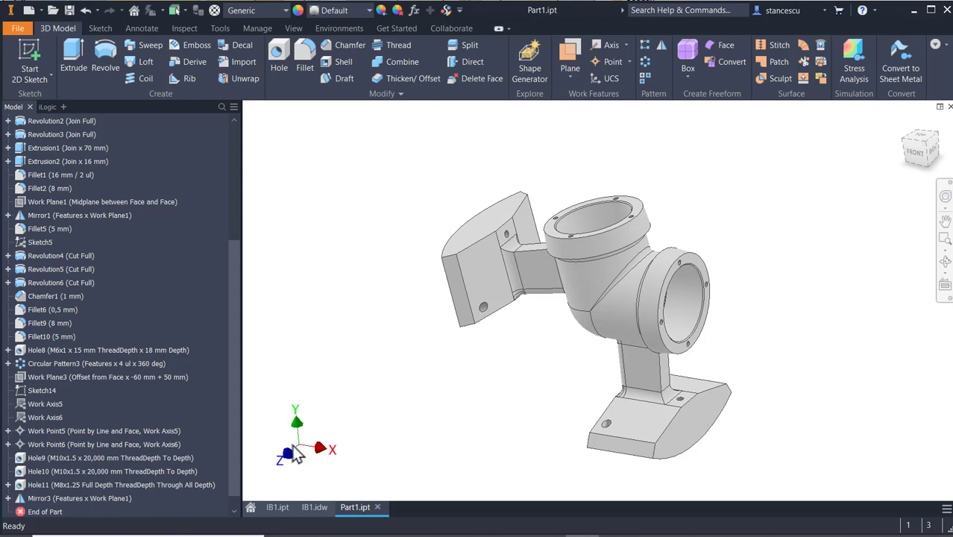
{"action": "scroll", "coordinate": [145, 402], "scroll_direction": "down", "scroll_amount": 1}
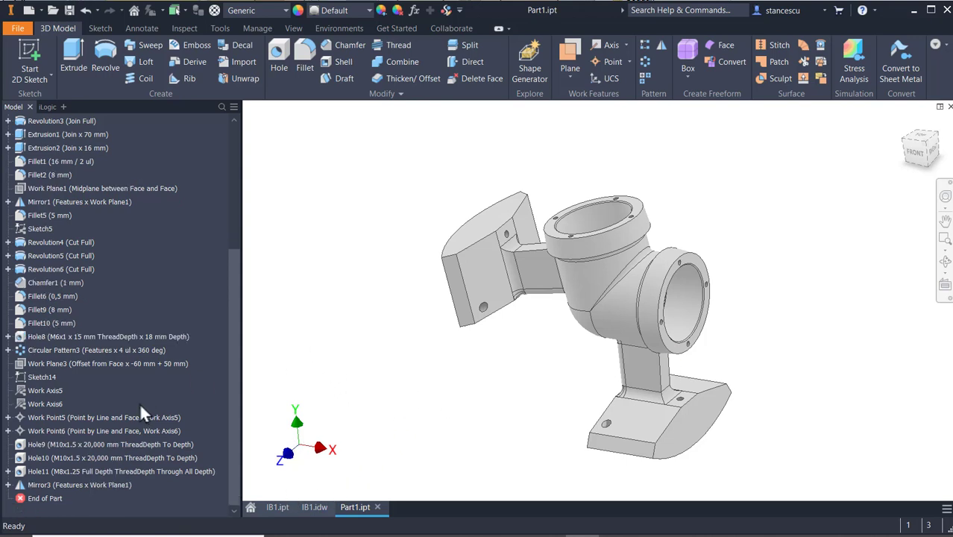
{"action": "left_click", "coordinate": [57, 363]}
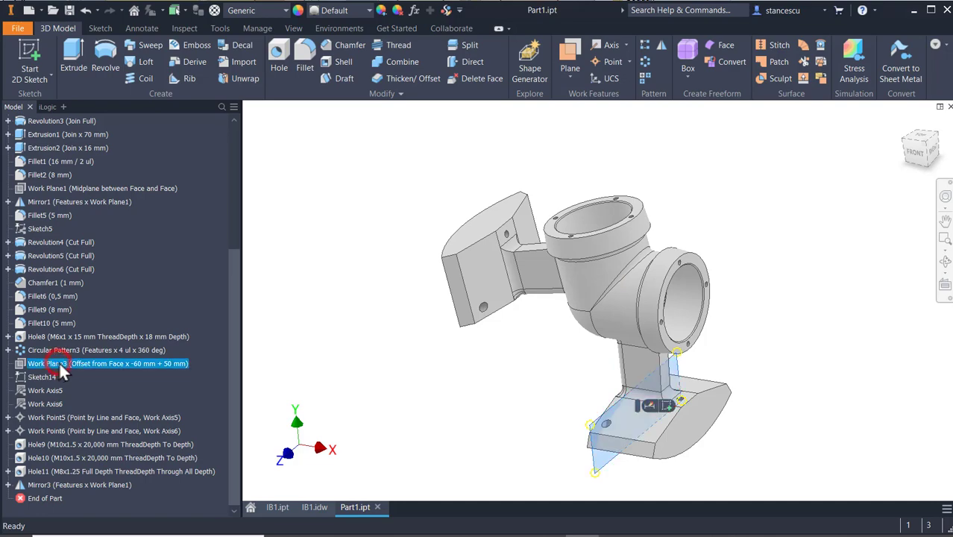
{"action": "left_click", "coordinate": [666, 406]}
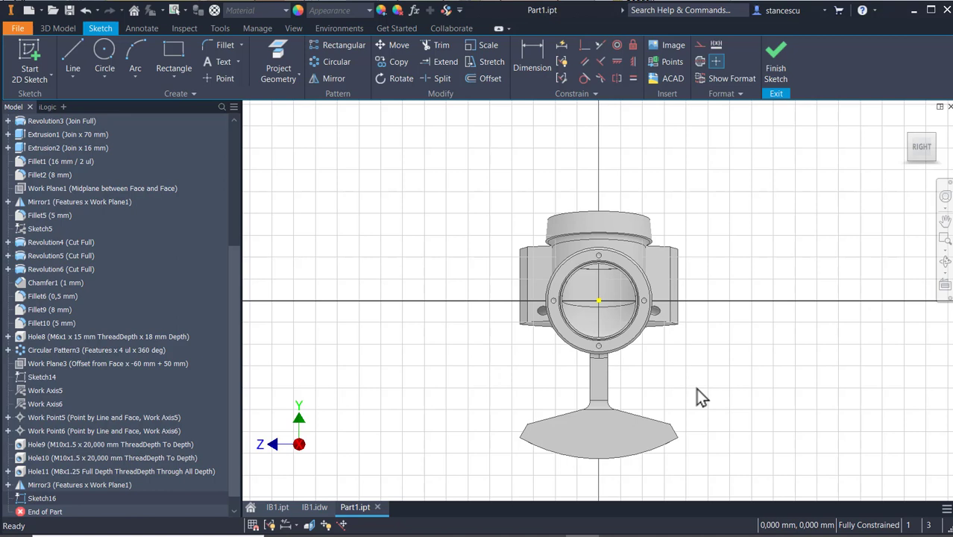
{"action": "key", "text": "F7"}
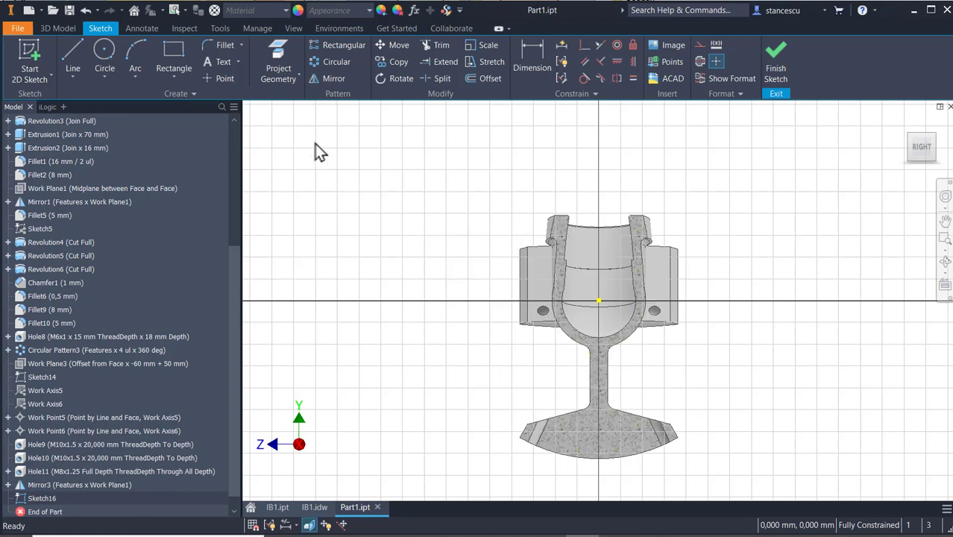
Step: Draw a vertical line from the origin to the lower flange's bottom arc and finish the sketch
{"action": "left_click", "coordinate": [79, 54]}
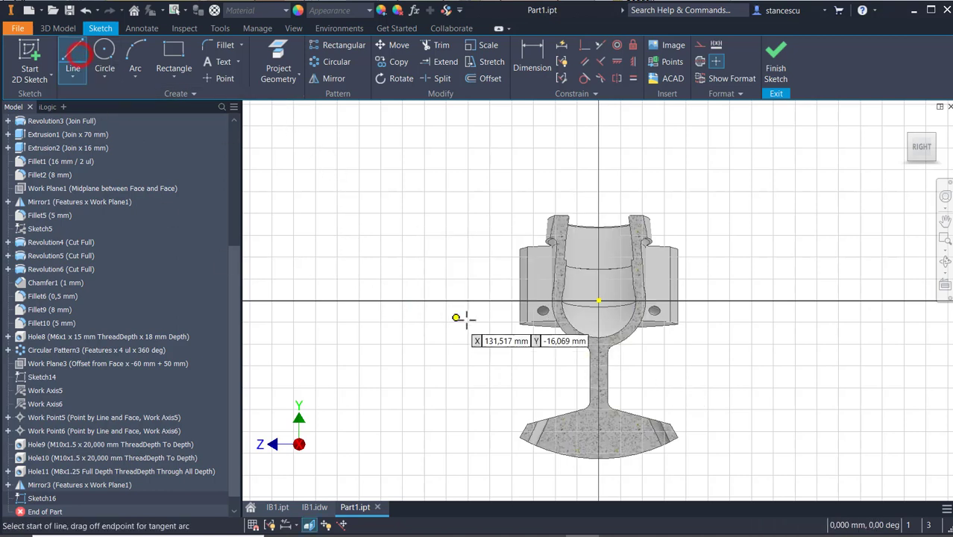
{"action": "left_click", "coordinate": [598, 299]}
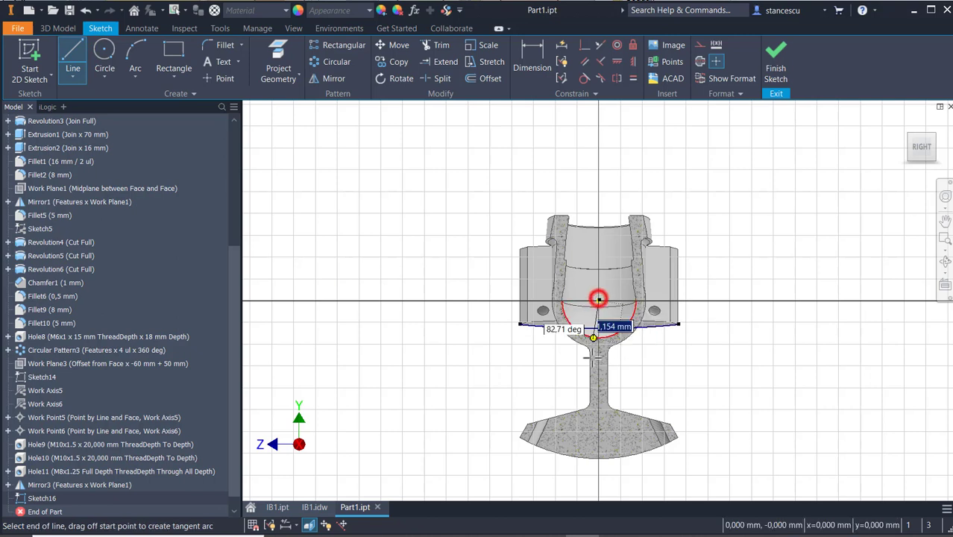
{"action": "double_click", "coordinate": [597, 456]}
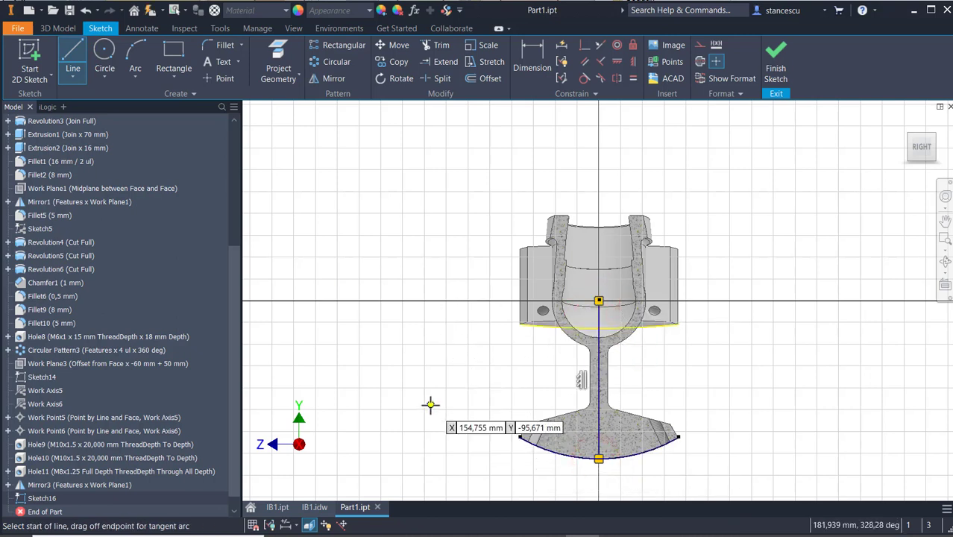
{"action": "key", "text": "Escape"}
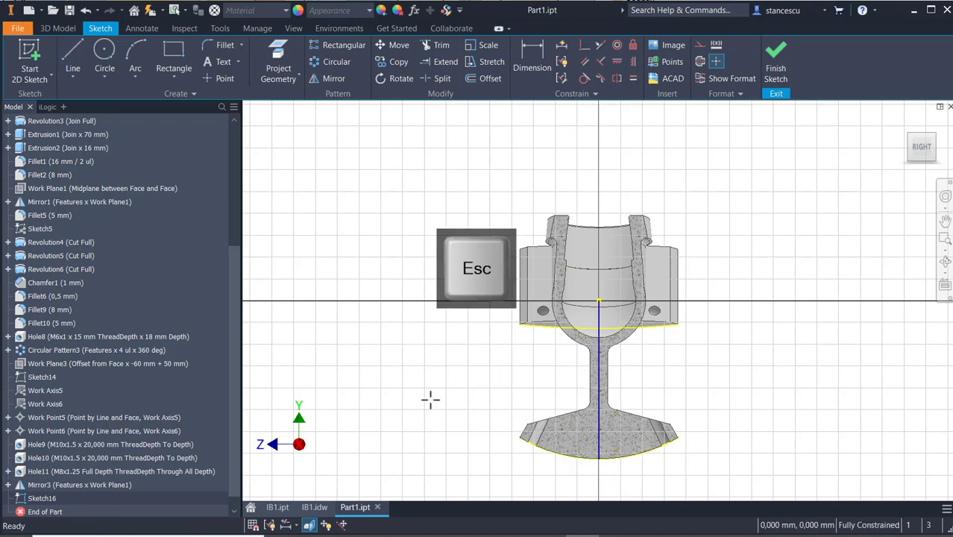
{"action": "left_click", "coordinate": [775, 60]}
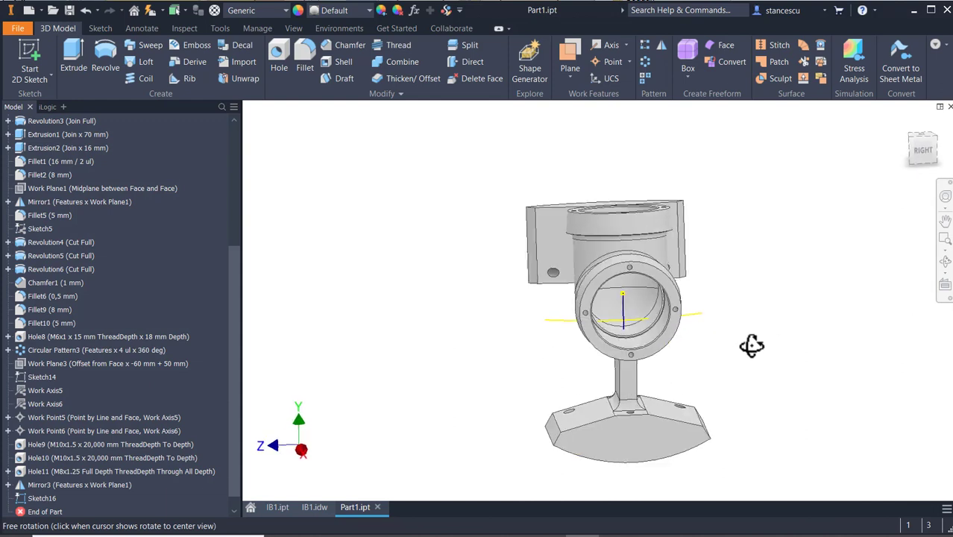
Step: Create a work axis along the sketched vertical line and a work point where it meets the lower flange's curved bottom face
{"action": "left_click", "coordinate": [603, 47]}
{"action": "left_click", "coordinate": [625, 302]}
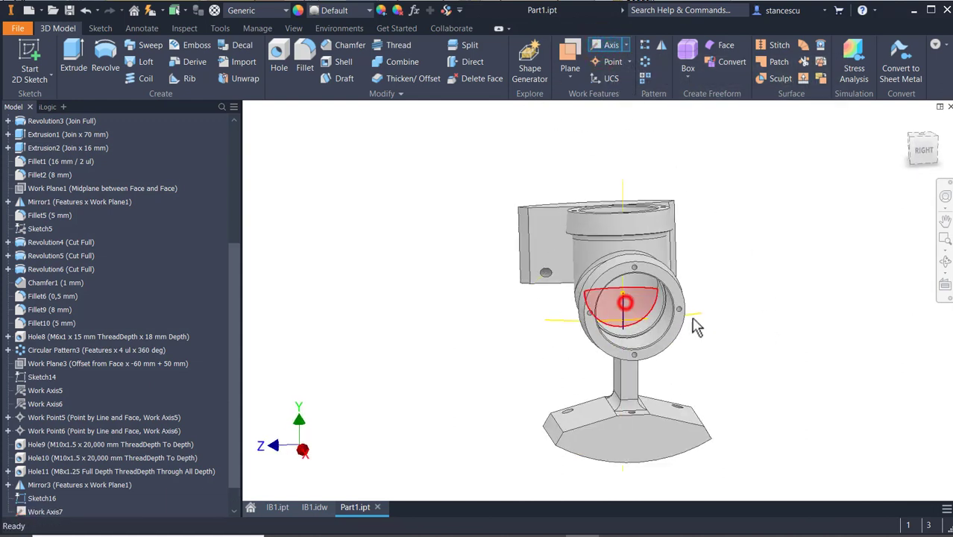
{"action": "middle_click_drag", "start_coordinate": [754, 322], "coordinate": [763, 276], "text": "shift"}
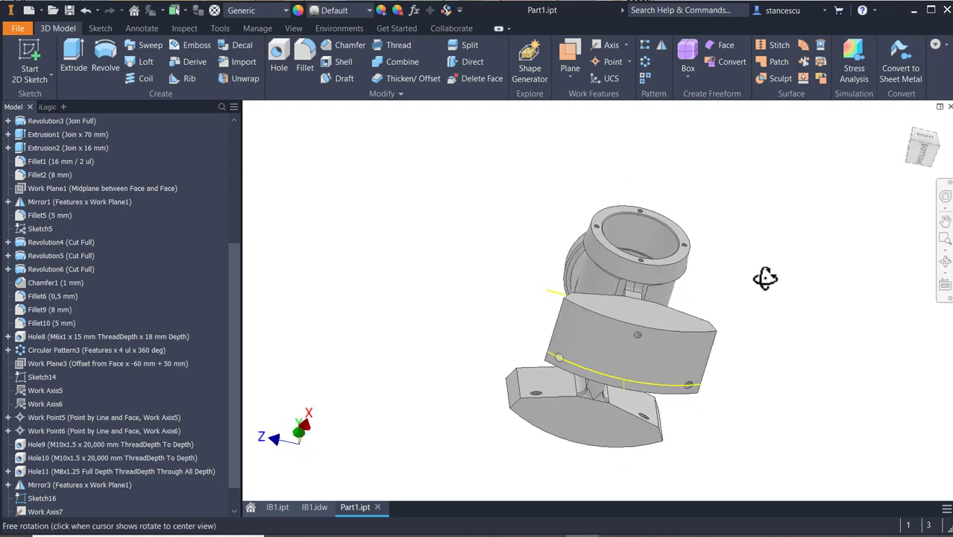
{"action": "left_click", "coordinate": [595, 61]}
{"action": "left_click", "coordinate": [584, 343]}
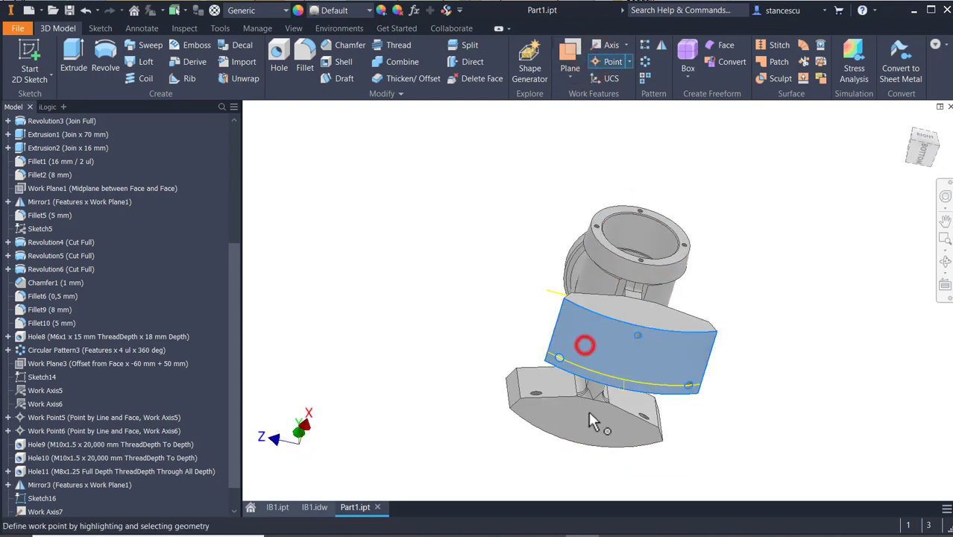
{"action": "left_click", "coordinate": [628, 399]}
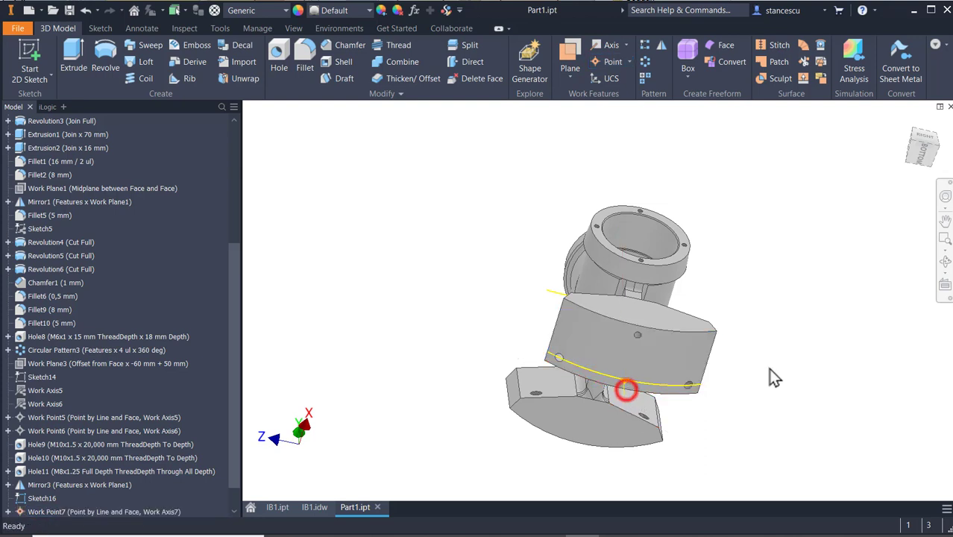
Step: Hide Work Point7 and Sketch16 in the model
{"action": "left_click_drag", "start_coordinate": [235, 415], "coordinate": [229, 483]}
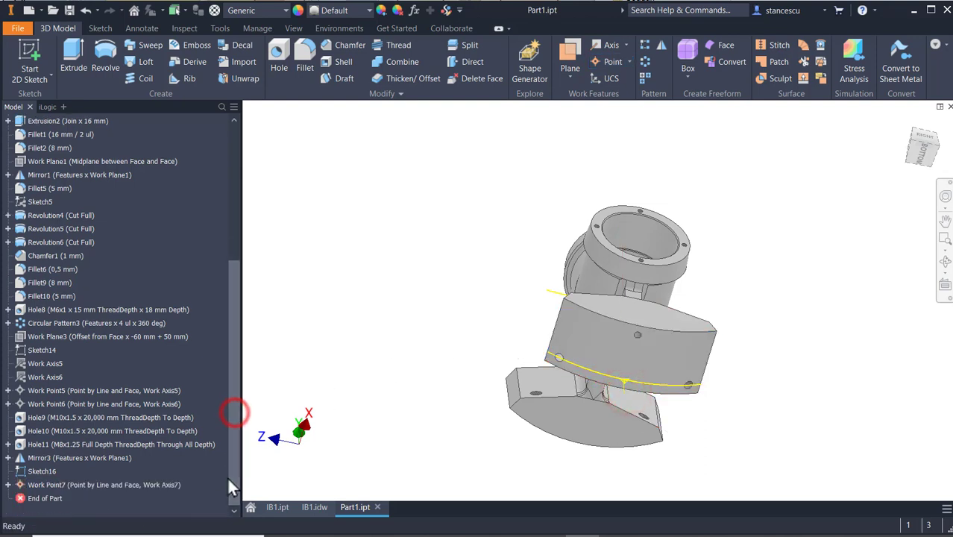
{"action": "right_click", "coordinate": [51, 486]}
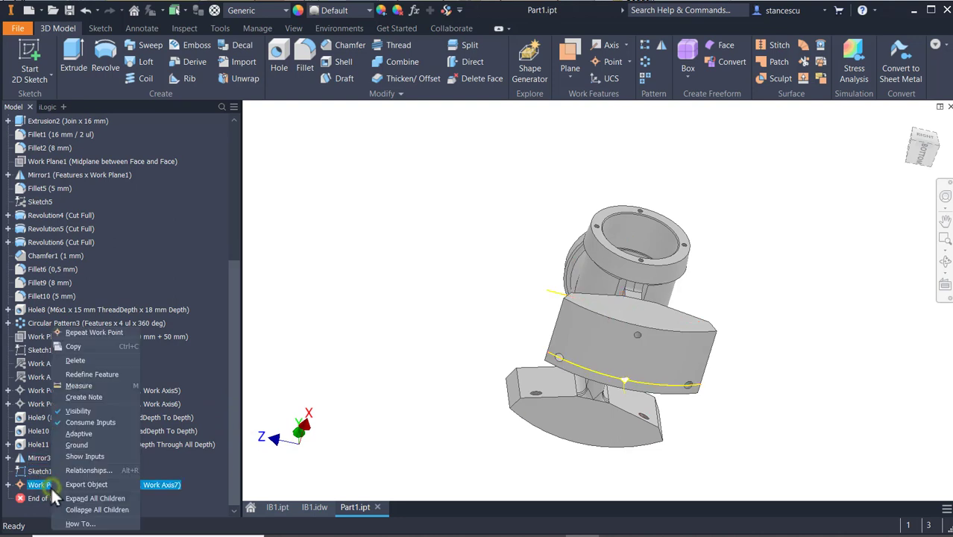
{"action": "left_click", "coordinate": [74, 412]}
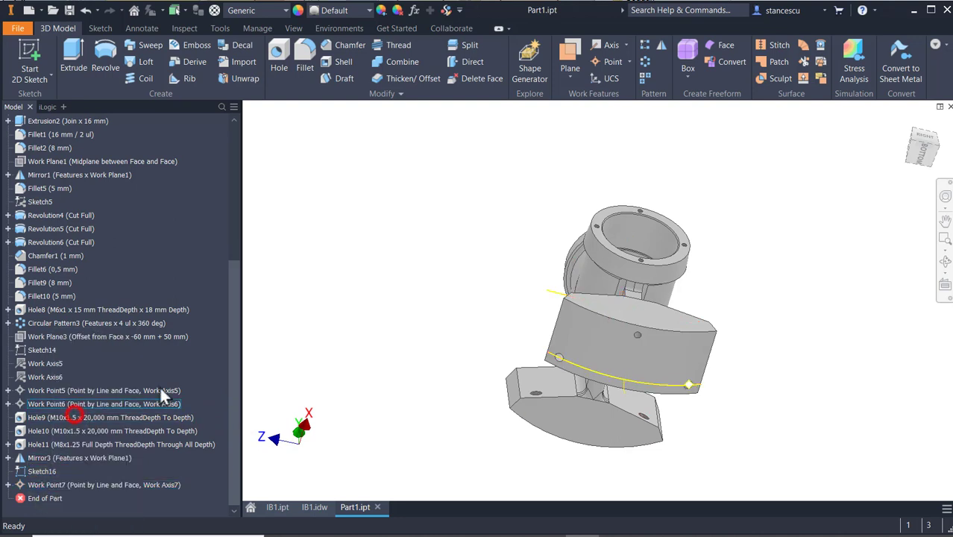
{"action": "right_click", "coordinate": [30, 472]}
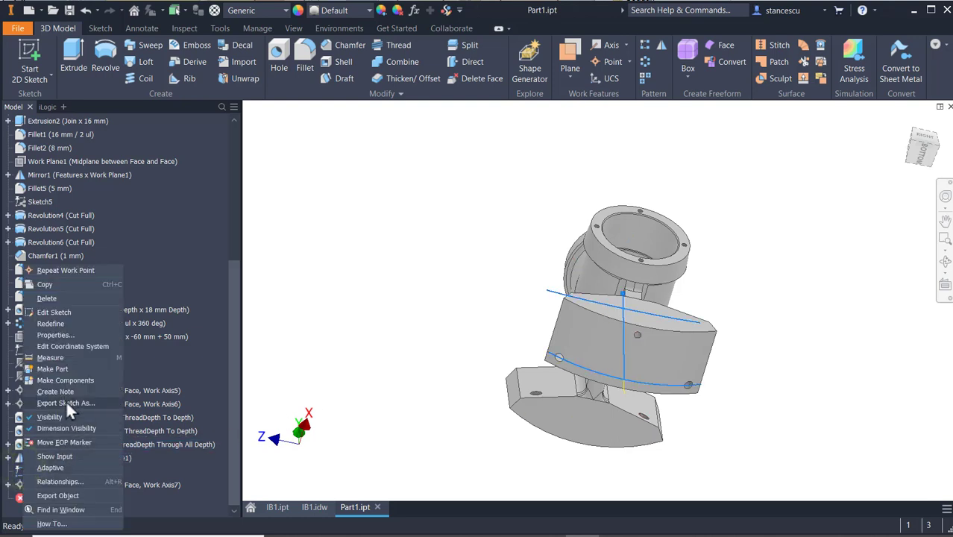
{"action": "left_click", "coordinate": [54, 417]}
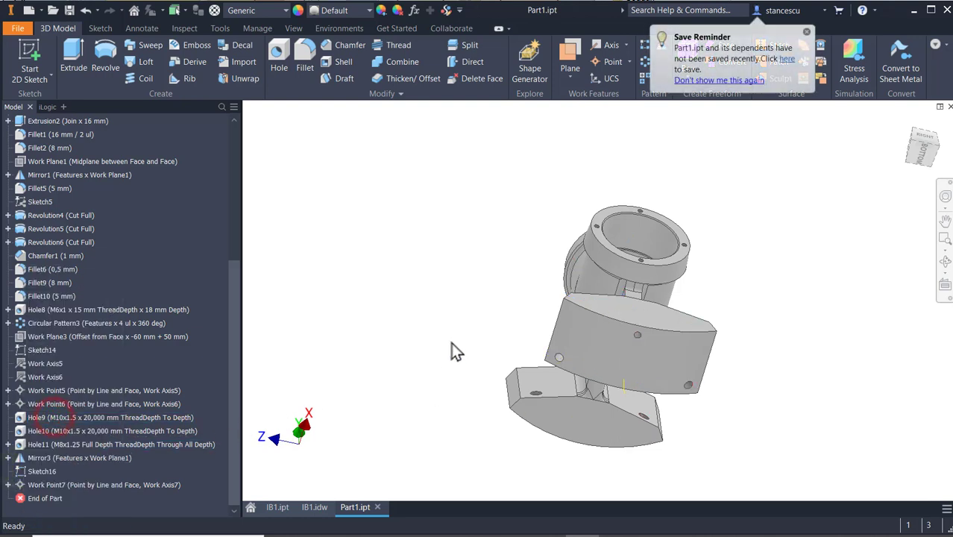
Step: Make Work Point7 on the lower flange's bottom face visible again
{"action": "middle_click_drag", "start_coordinate": [455, 324], "coordinate": [460, 306], "text": "shift"}
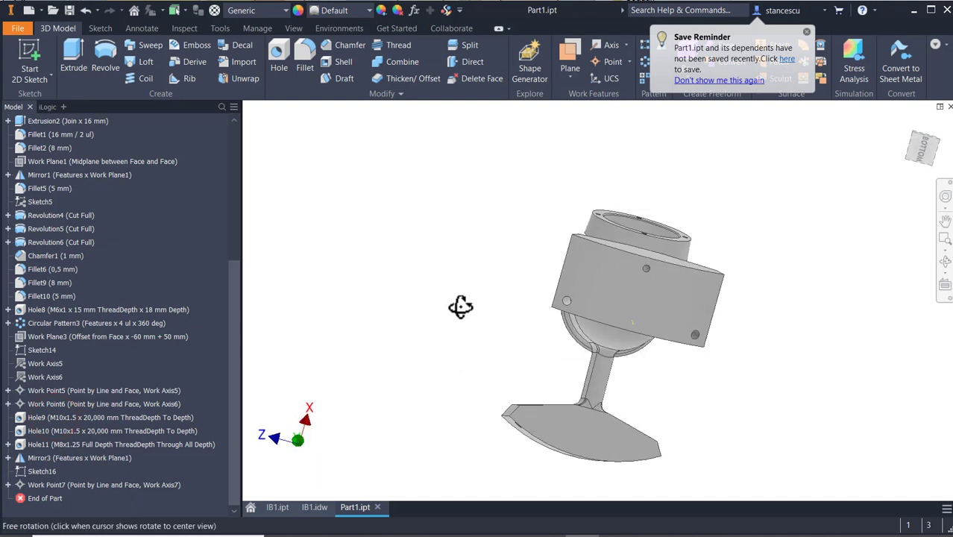
{"action": "scroll", "coordinate": [611, 319], "scroll_direction": "up", "scroll_amount": 3}
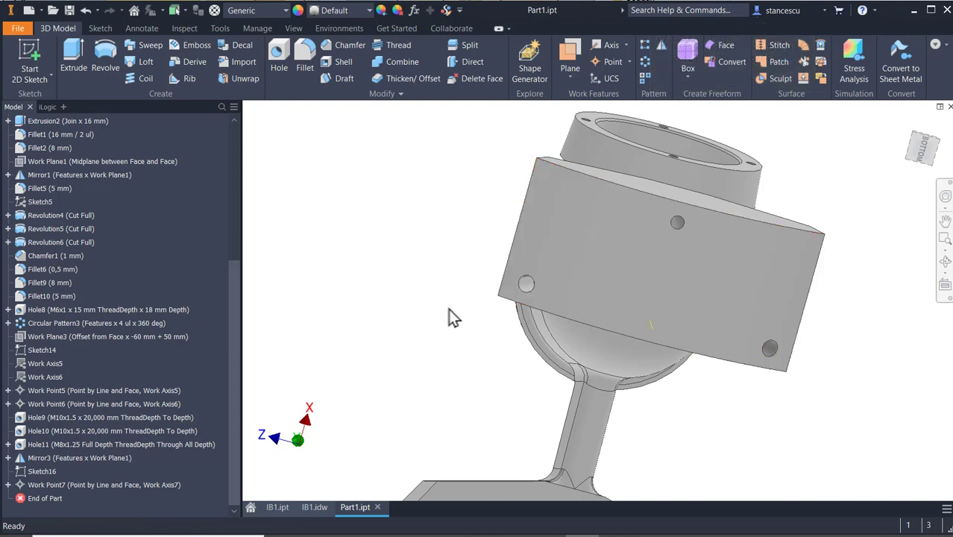
{"action": "right_click", "coordinate": [36, 483]}
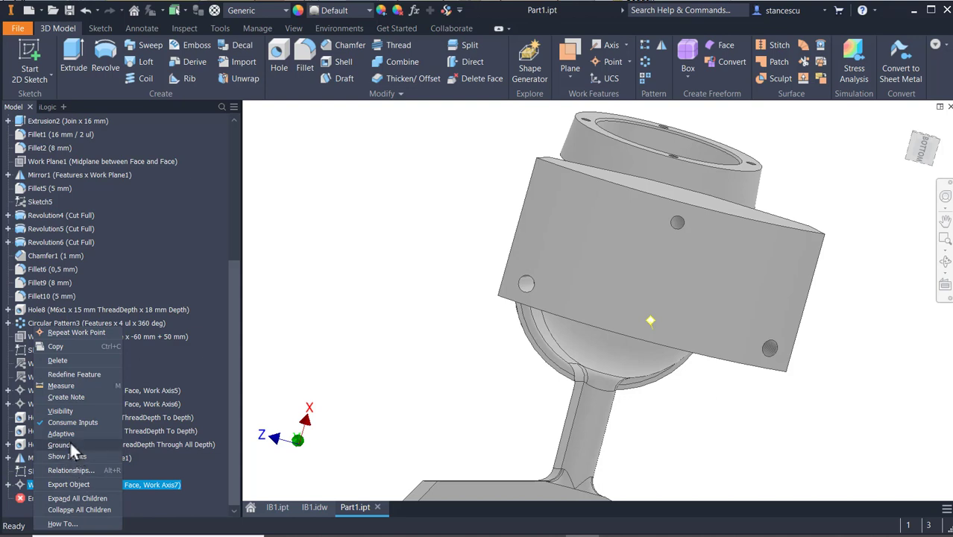
{"action": "left_click", "coordinate": [73, 410]}
{"action": "left_click", "coordinate": [359, 316]}
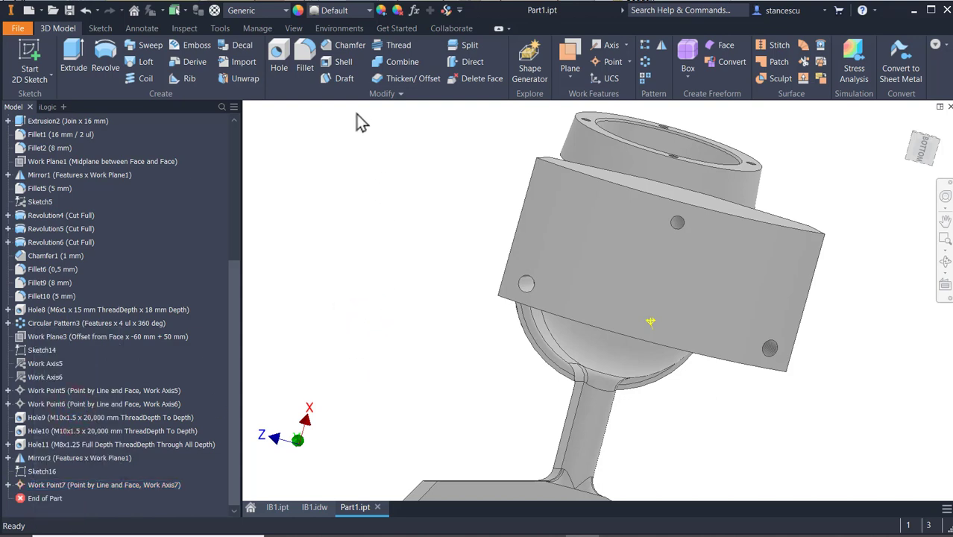
Step: Set up a threaded through-all hole with designation M8x1 and a 15 mm thread depth instead of full depth
{"action": "left_click", "coordinate": [285, 55]}
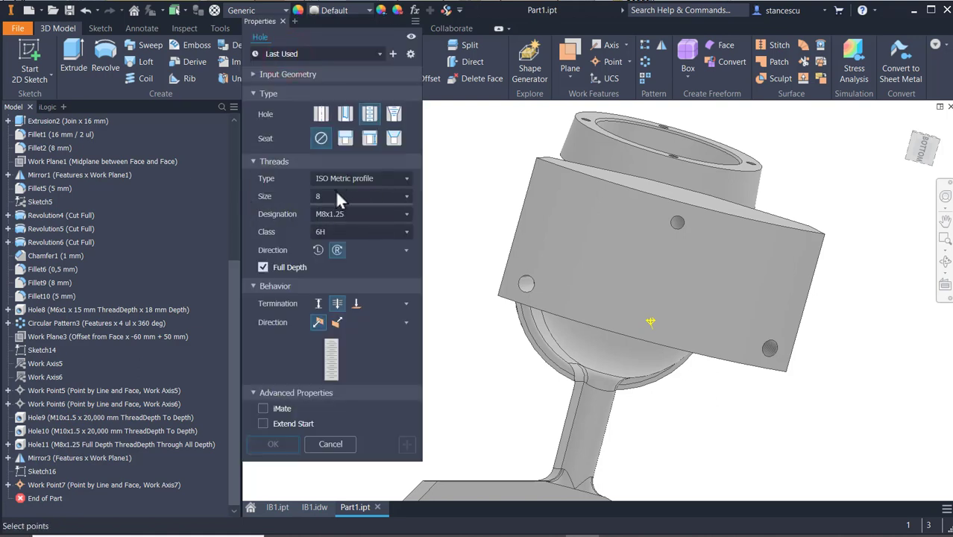
{"action": "left_click", "coordinate": [355, 213]}
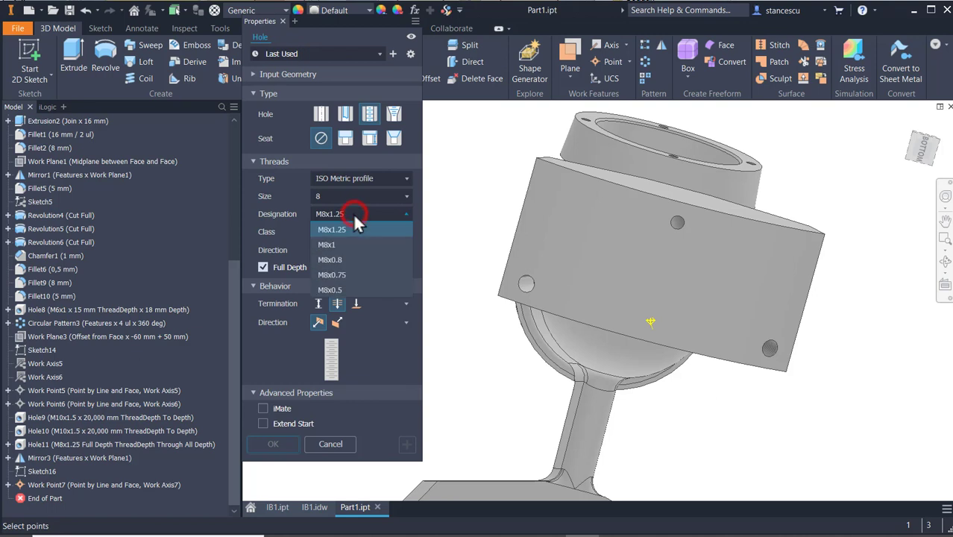
{"action": "left_click", "coordinate": [336, 244]}
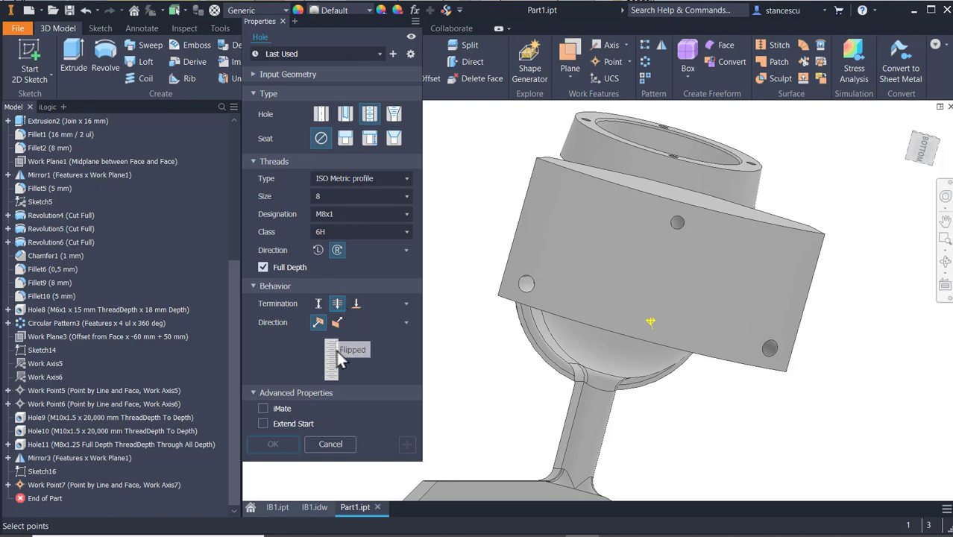
{"action": "left_click", "coordinate": [263, 267]}
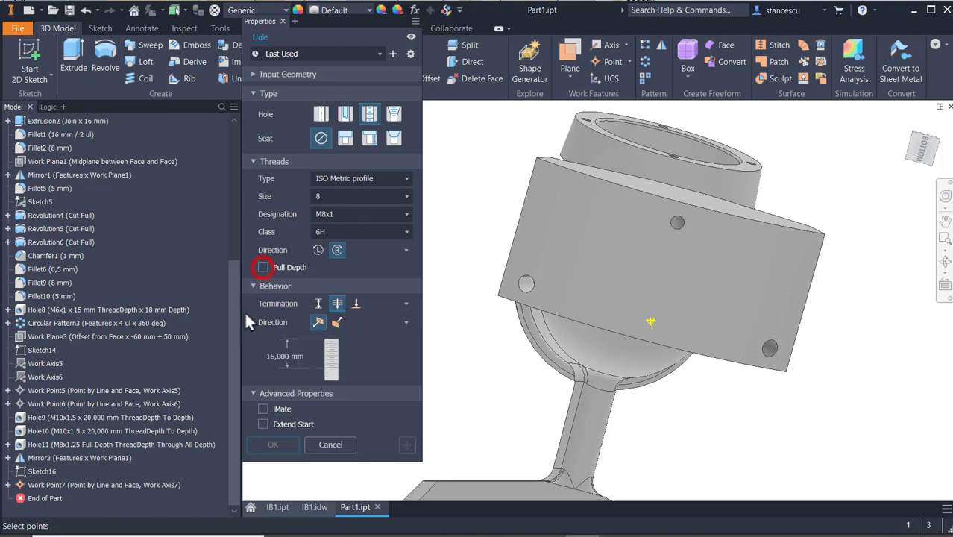
{"action": "left_click", "coordinate": [275, 355]}
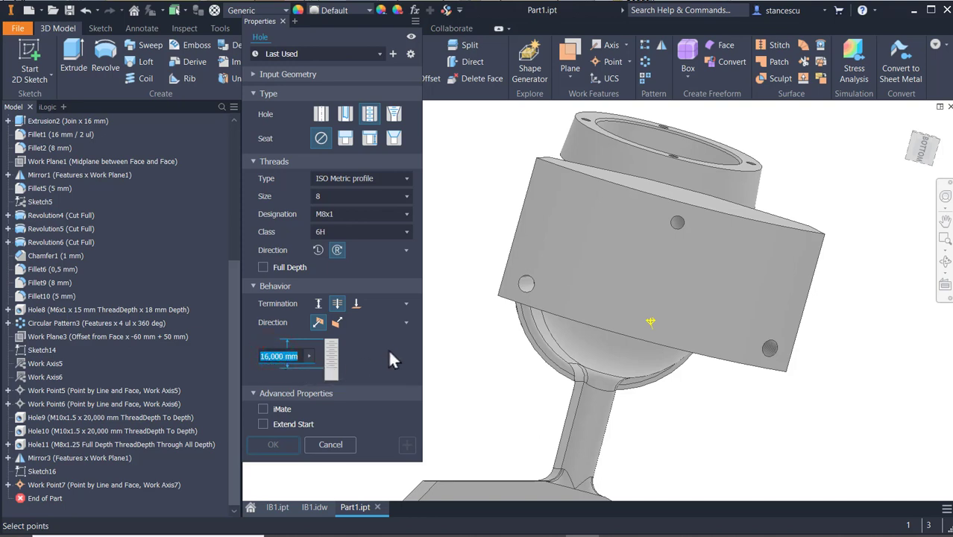
{"action": "type", "text": "15"}
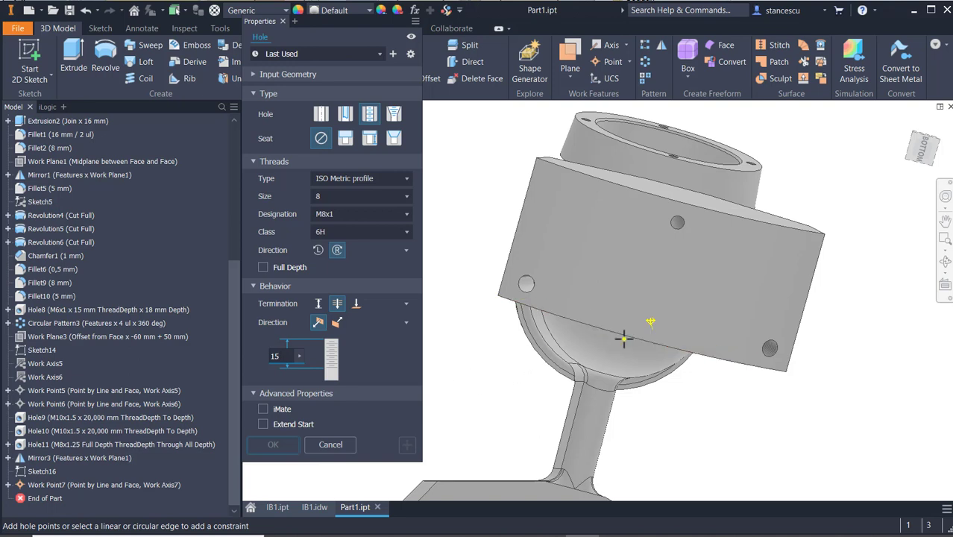
Step: Place the hole at Work Point7, directed along the vertical work axis up through the lower flange's web, and create it
{"action": "left_click", "coordinate": [650, 323]}
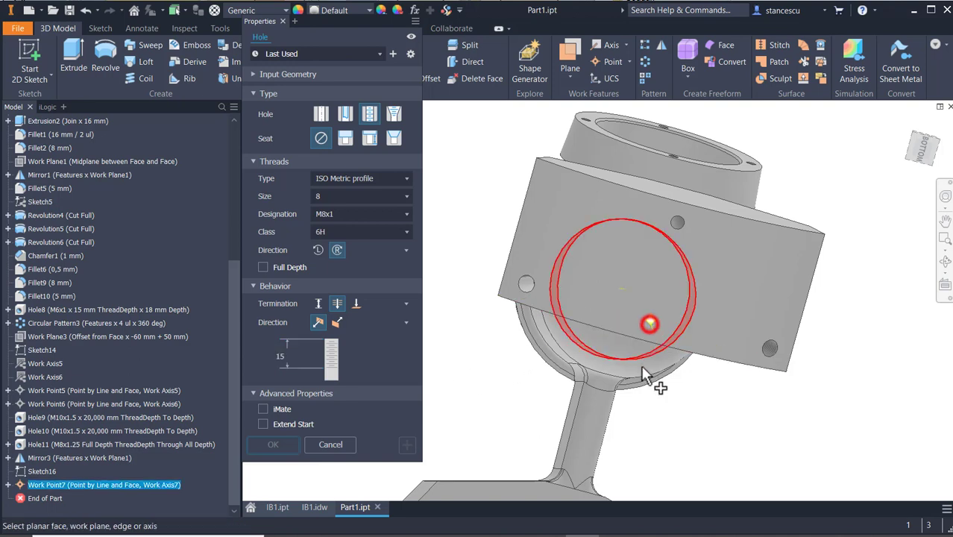
{"action": "left_click", "coordinate": [650, 335]}
{"action": "left_click", "coordinate": [650, 328]}
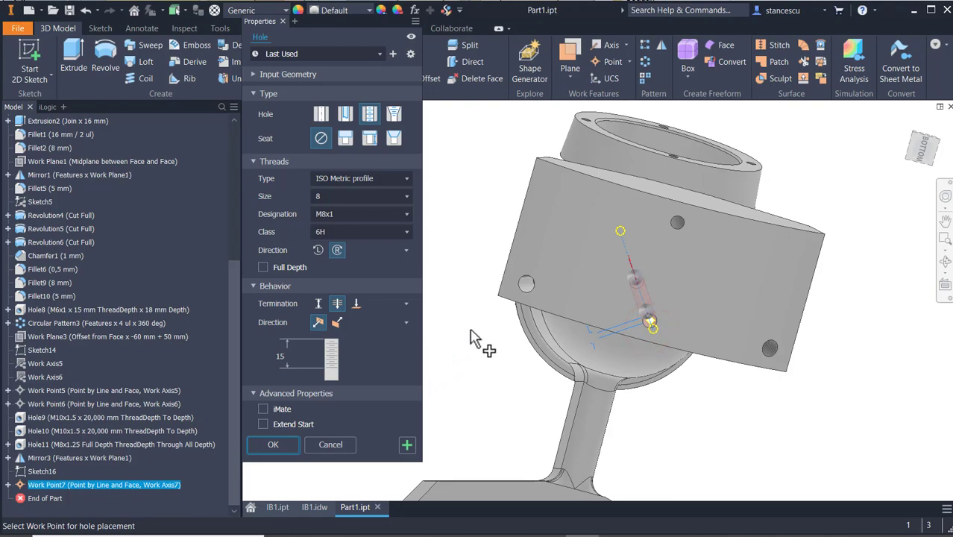
{"action": "middle_click_drag", "start_coordinate": [469, 337], "coordinate": [525, 385], "text": "shift"}
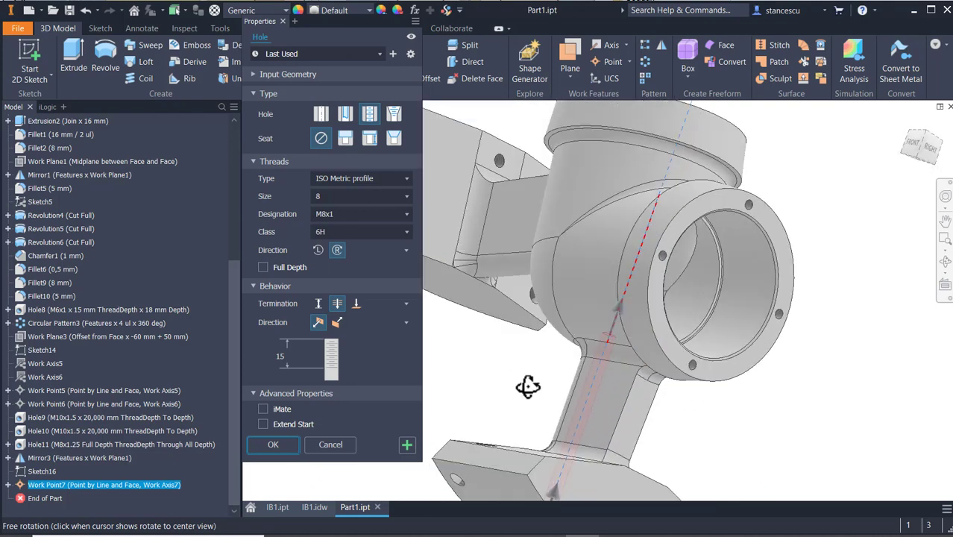
{"action": "left_click", "coordinate": [270, 445]}
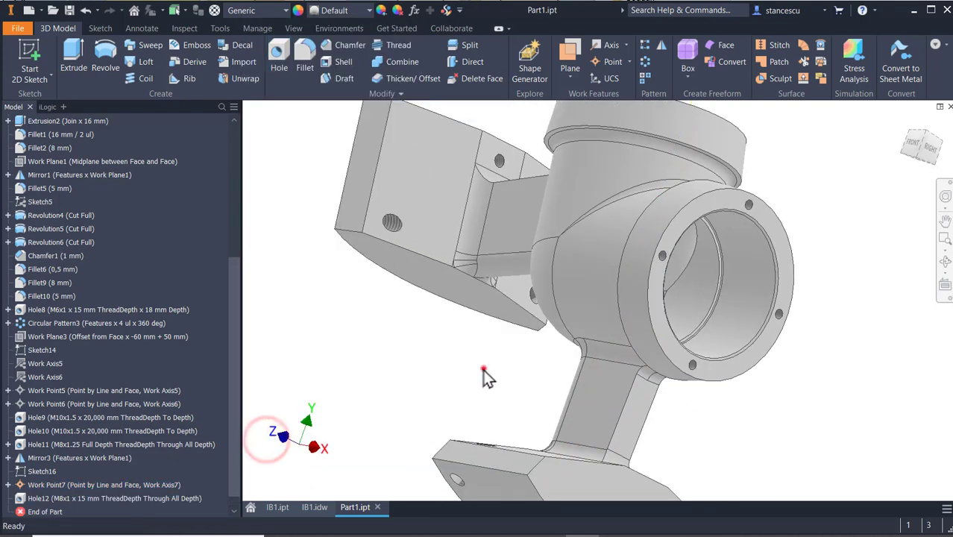
Step: Hide the work axis that is visible in the upper flange's bore
{"action": "key", "text": "F6"}
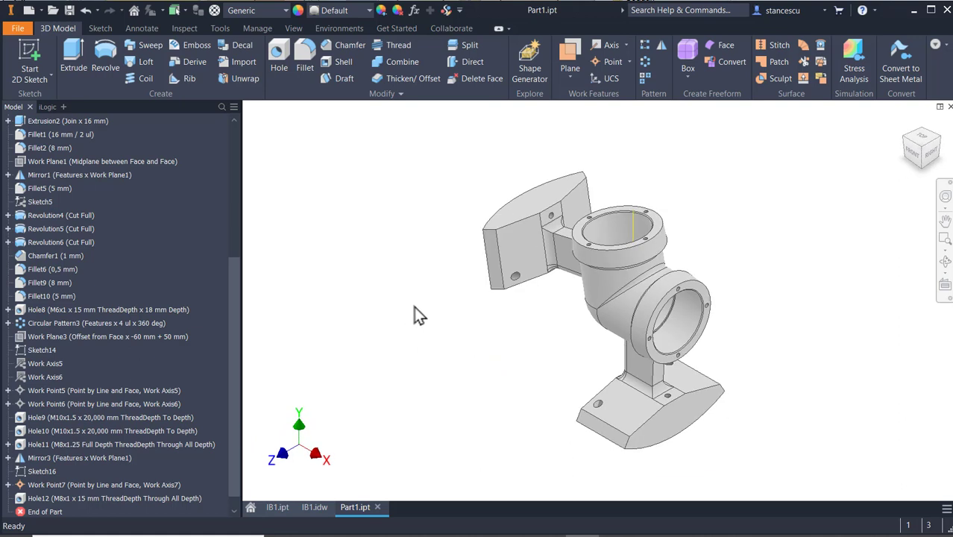
{"action": "right_click", "coordinate": [636, 220]}
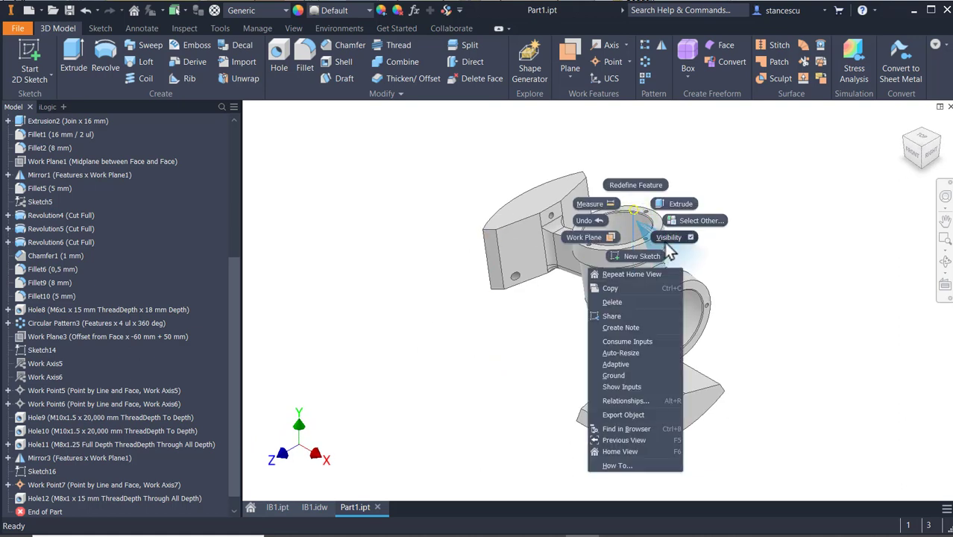
{"action": "left_click", "coordinate": [665, 239]}
Step: Hide the work point at the centre of the new M8x1 hole on the flange's bottom face
{"action": "middle_click_drag", "start_coordinate": [780, 424], "coordinate": [793, 354], "text": "shift"}
{"action": "scroll", "coordinate": [624, 399], "scroll_direction": "down", "scroll_amount": 5}
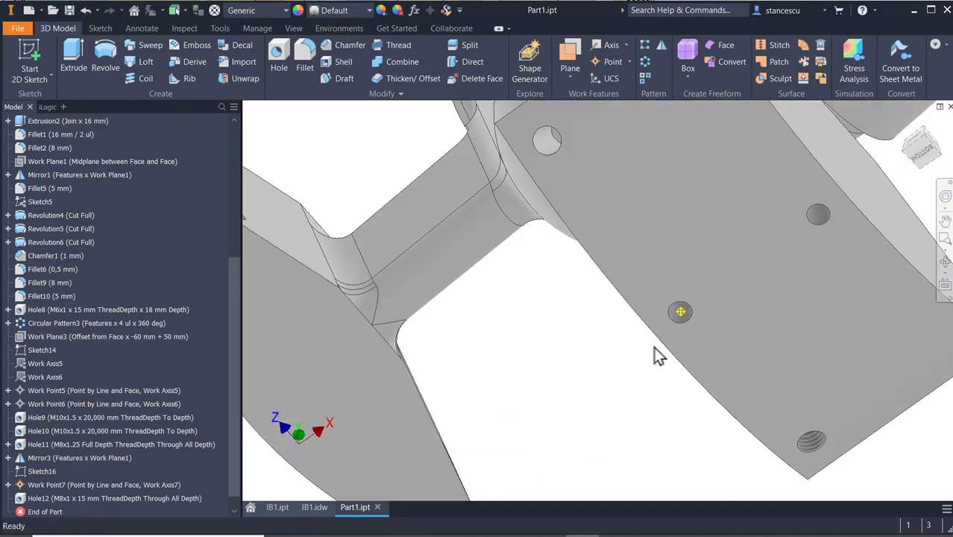
{"action": "right_click", "coordinate": [680, 315]}
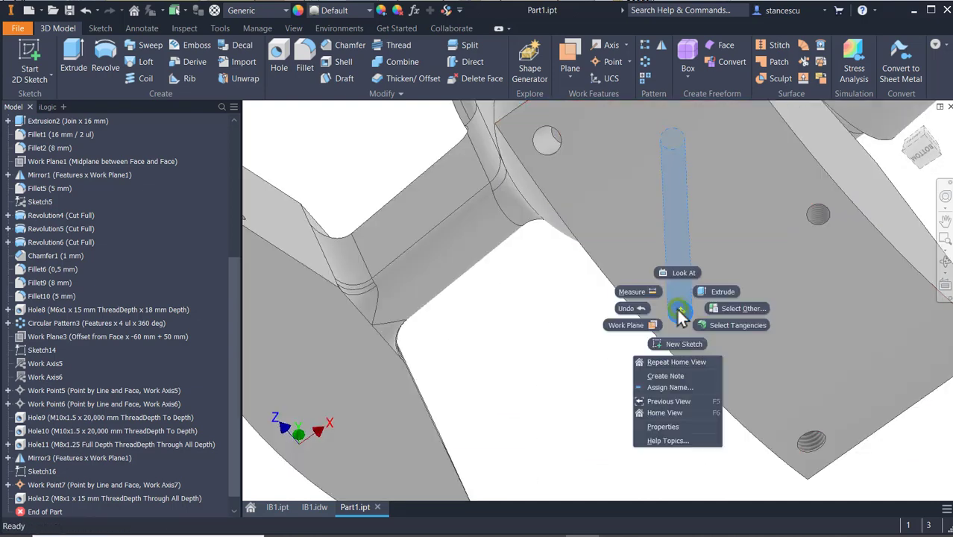
{"action": "left_click", "coordinate": [588, 367]}
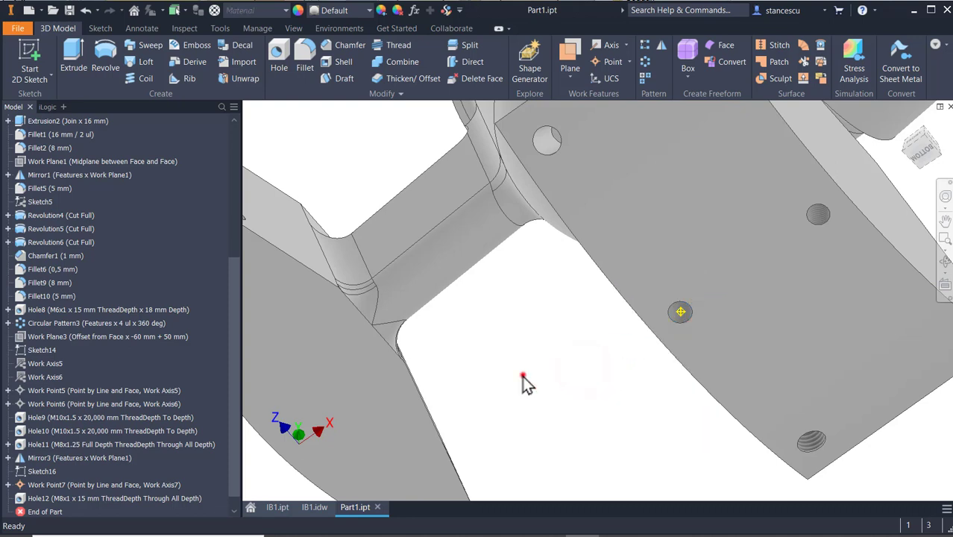
{"action": "left_click", "coordinate": [521, 376]}
{"action": "right_click", "coordinate": [681, 313]}
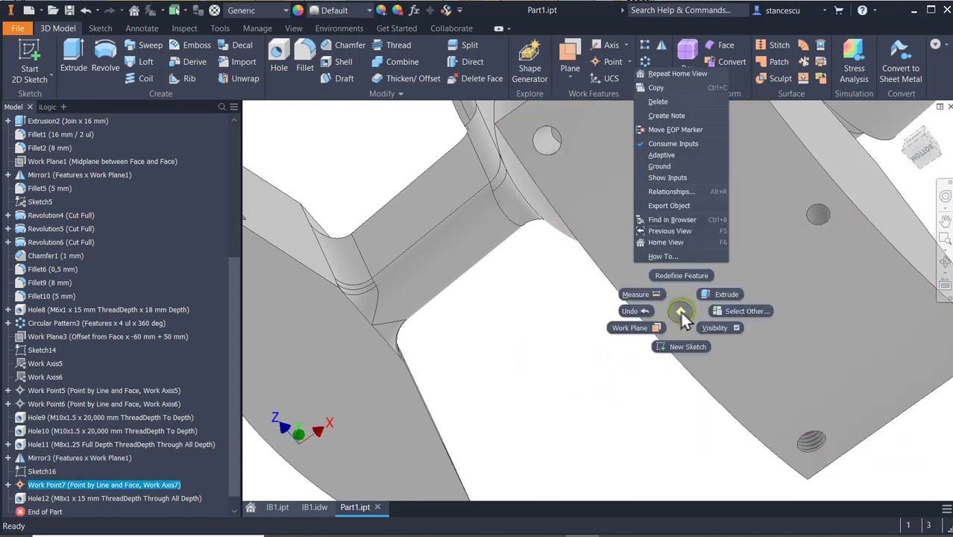
{"action": "left_click", "coordinate": [713, 328]}
{"action": "left_click", "coordinate": [547, 385]}
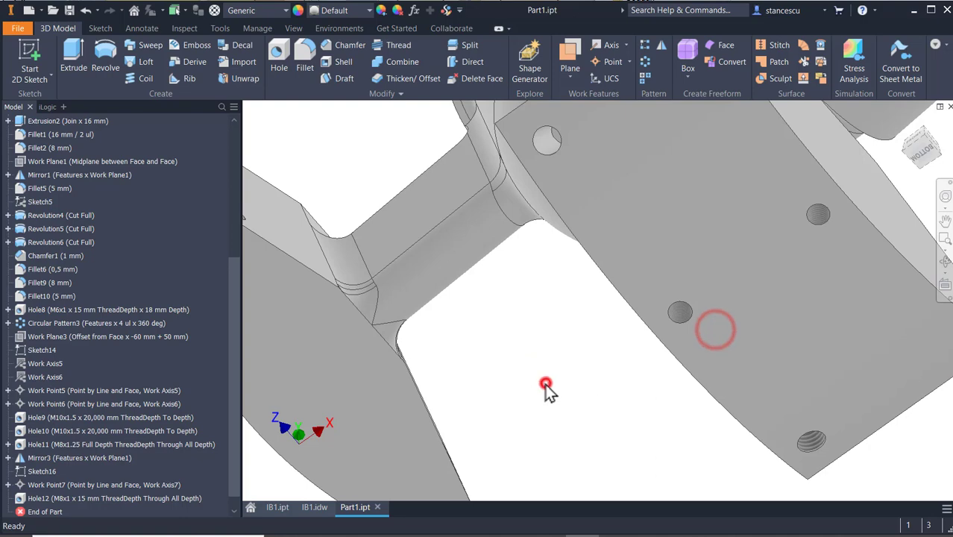
Step: Assign the Steel, Cast material to the part
{"action": "key", "text": "F6"}
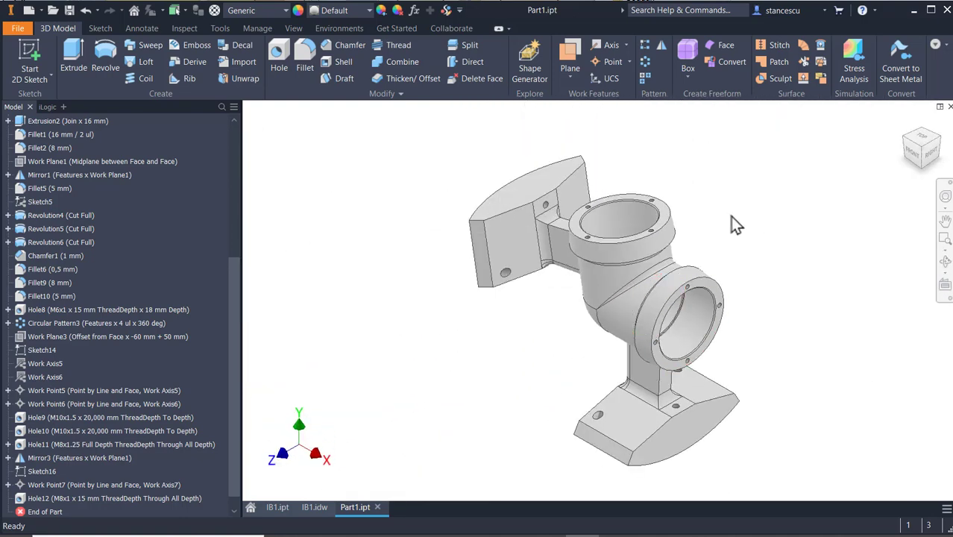
{"action": "middle_click_drag", "start_coordinate": [771, 342], "coordinate": [854, 307], "text": "shift"}
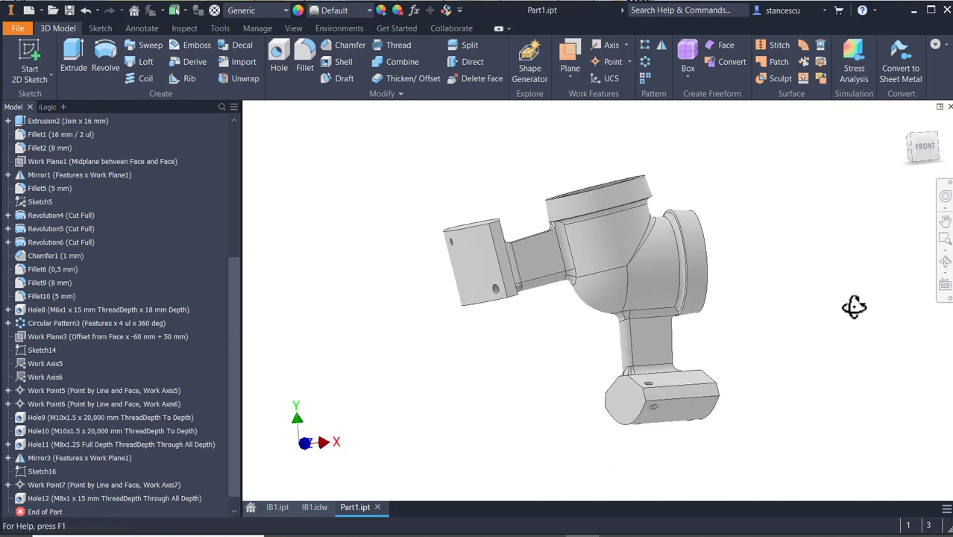
{"action": "middle_click_drag", "start_coordinate": [788, 293], "coordinate": [723, 289], "text": "shift"}
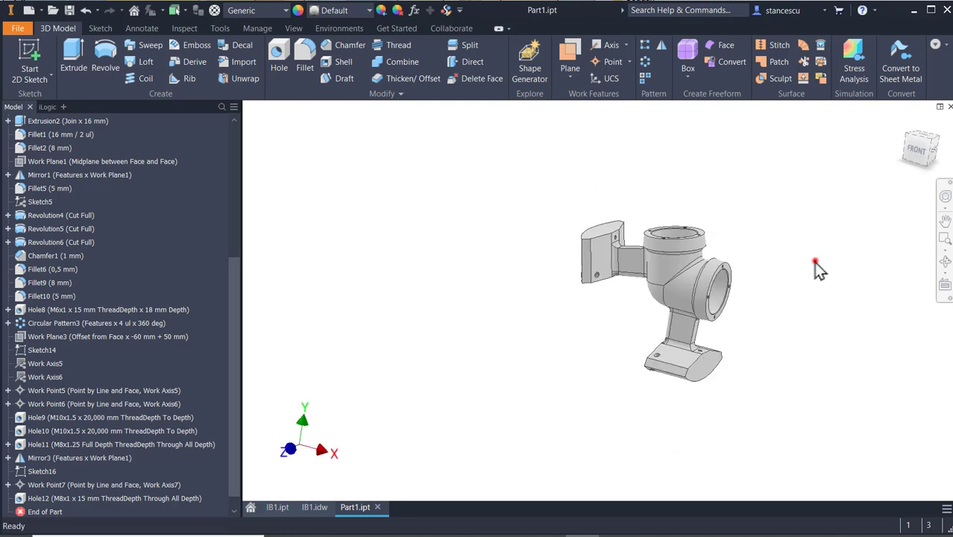
{"action": "key", "text": "F6"}
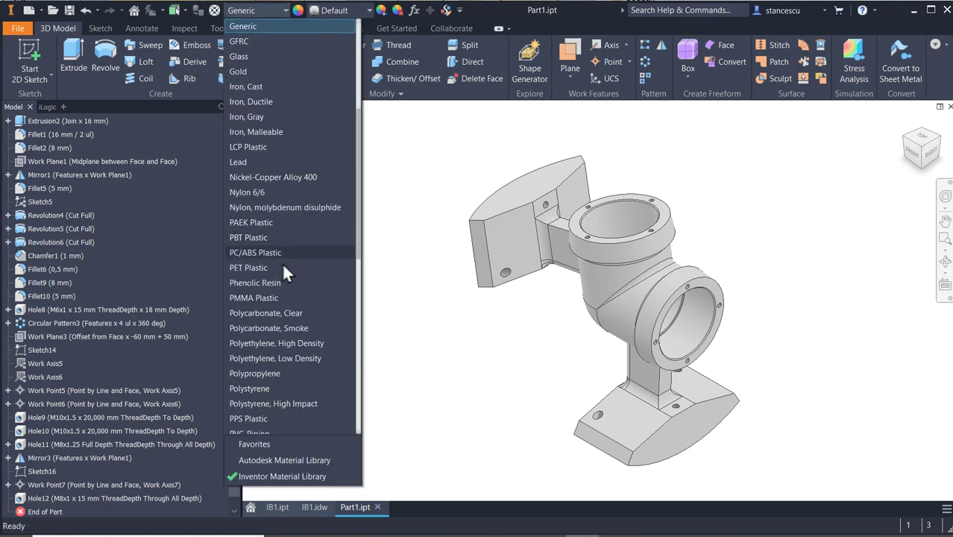
{"action": "scroll", "coordinate": [280, 253], "scroll_direction": "down", "scroll_amount": 5}
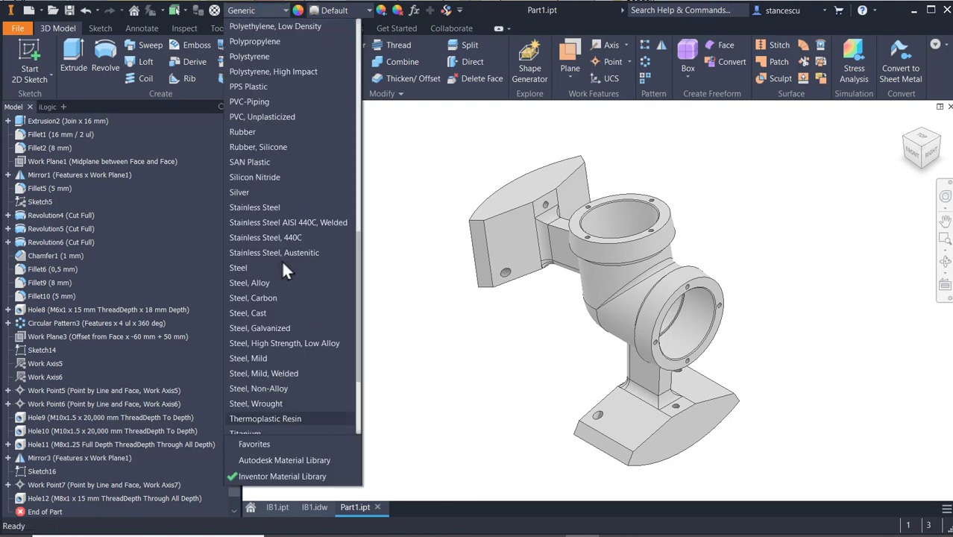
{"action": "left_click", "coordinate": [261, 310]}
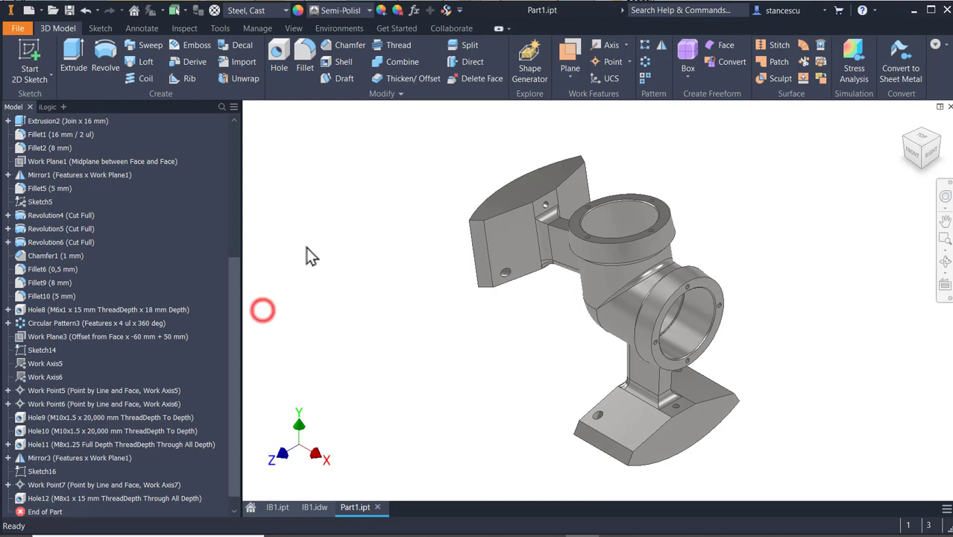
Step: Change the whole part's appearance to Steel - Cast
{"action": "left_click", "coordinate": [340, 12]}
{"action": "scroll", "coordinate": [388, 267], "scroll_direction": "down", "scroll_amount": 2}
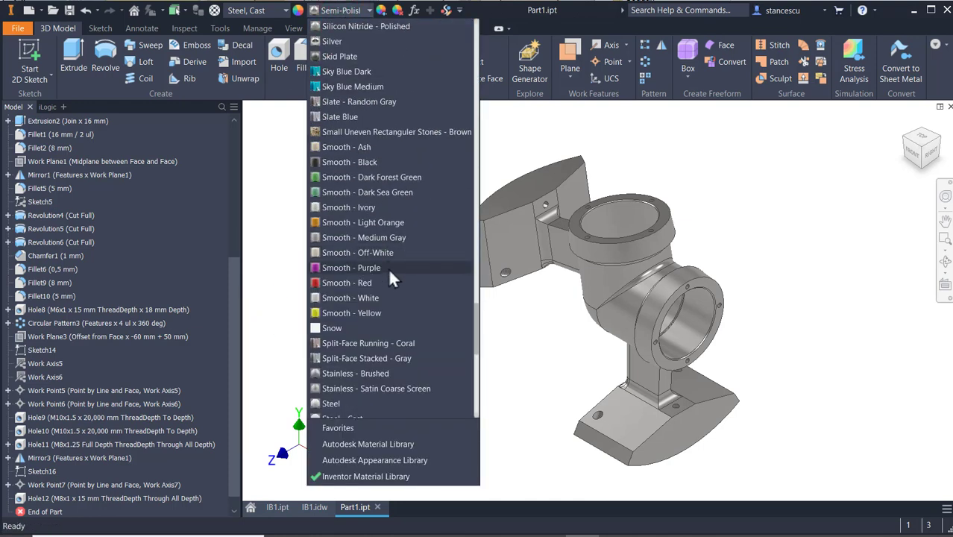
{"action": "left_click", "coordinate": [361, 401]}
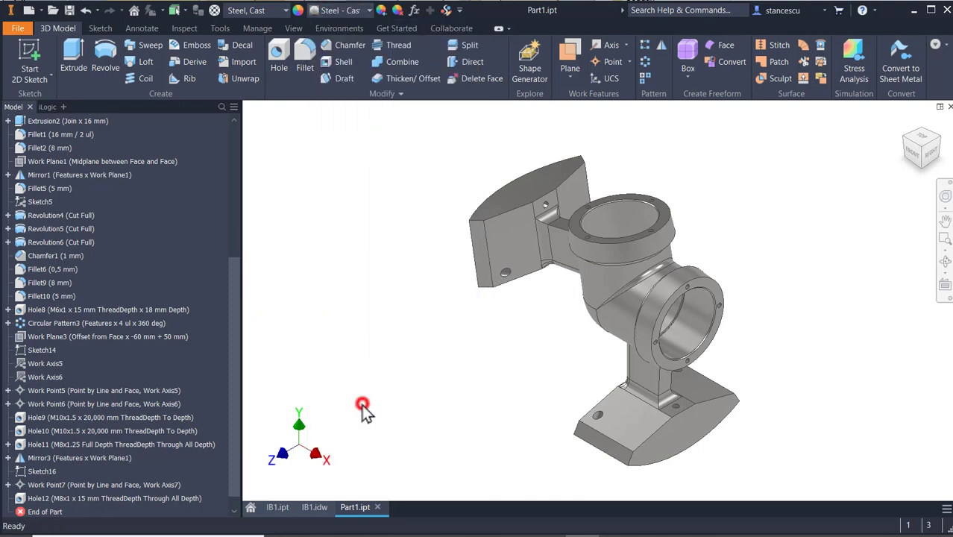
Step: Select the upper flange's end face, inner chamfer, bore and outer rim face for an appearance override
{"action": "scroll", "coordinate": [610, 284], "scroll_direction": "down", "scroll_amount": 3}
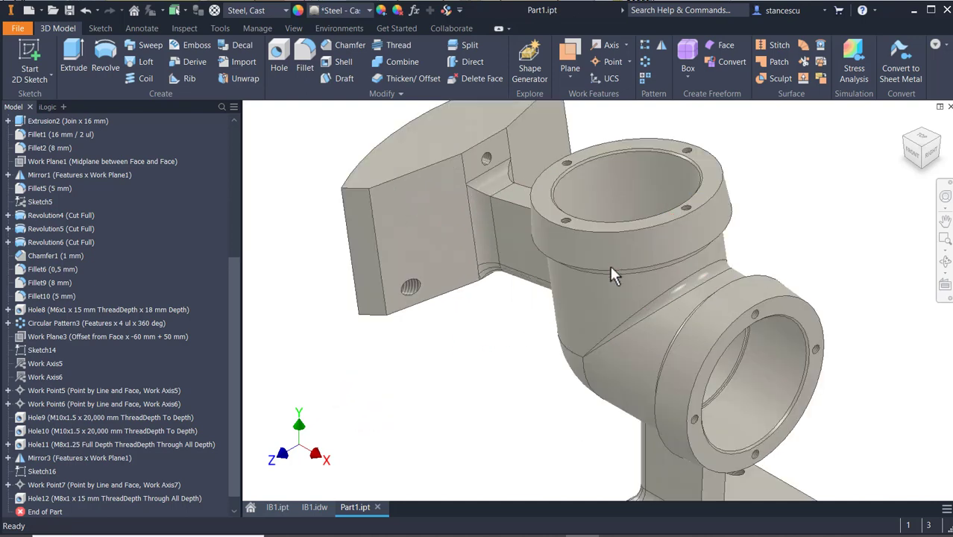
{"action": "left_click", "coordinate": [548, 194]}
{"action": "scroll", "coordinate": [628, 158], "scroll_direction": "down", "scroll_amount": 5}
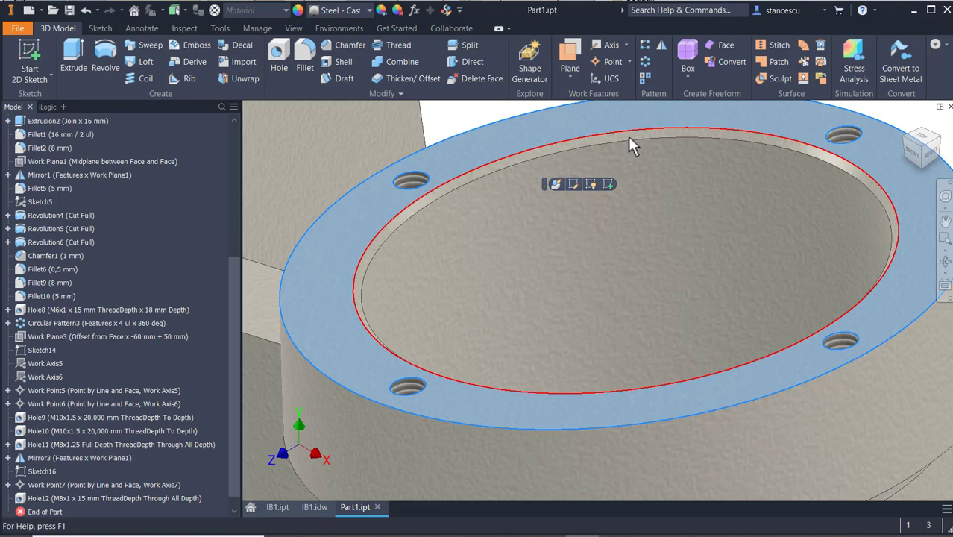
{"action": "scroll", "coordinate": [632, 158], "scroll_direction": "down", "scroll_amount": 5}
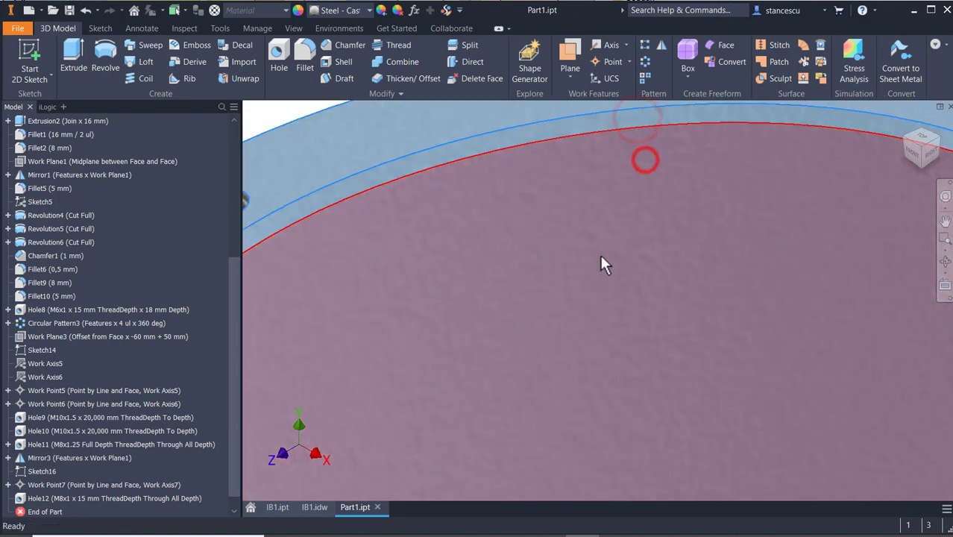
{"action": "scroll", "coordinate": [599, 257], "scroll_direction": "up", "scroll_amount": 10}
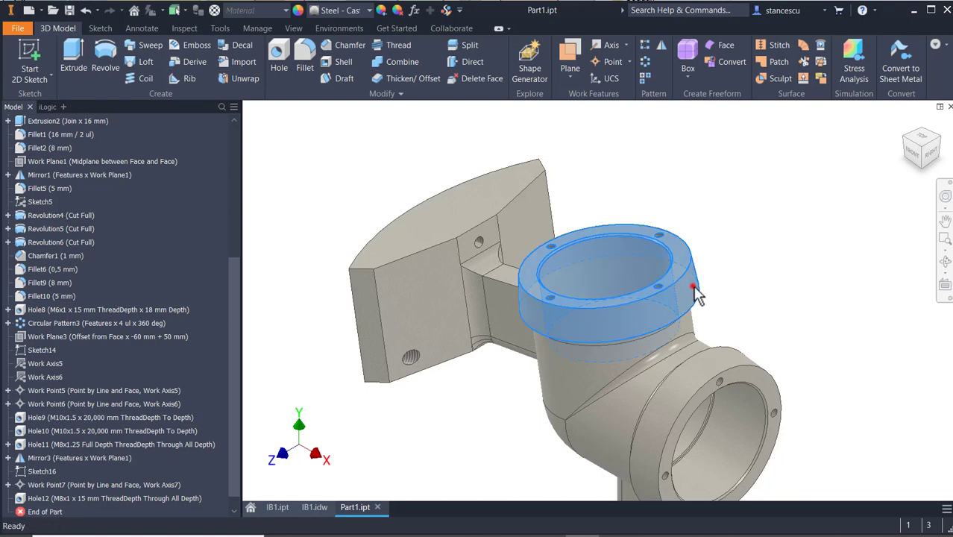
Step: Add the front flange's outer rim, end face, chamfer and bore faces to the selection
{"action": "left_click", "coordinate": [735, 359], "text": "ctrl"}
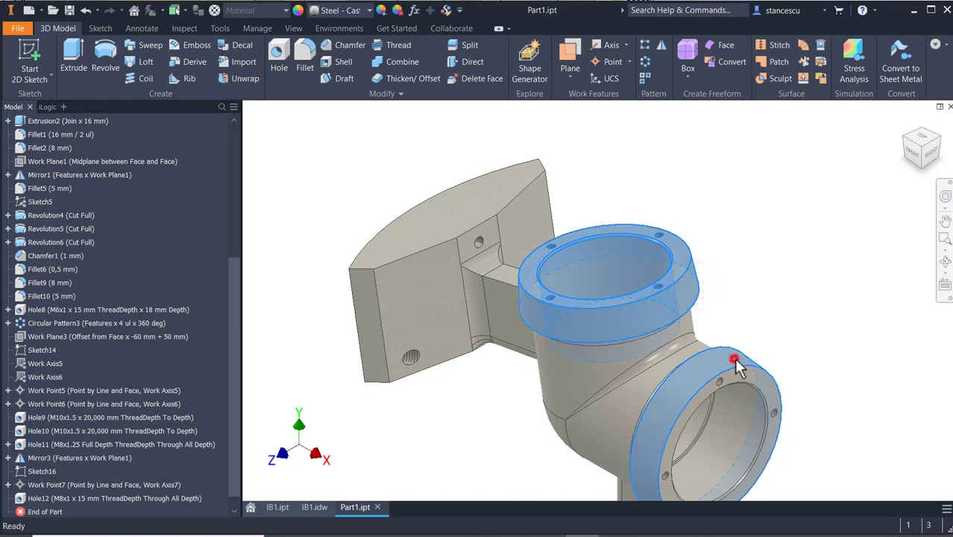
{"action": "middle_click_drag", "start_coordinate": [878, 396], "coordinate": [870, 346], "text": "shift"}
{"action": "scroll", "coordinate": [770, 361], "scroll_direction": "down", "scroll_amount": 10}
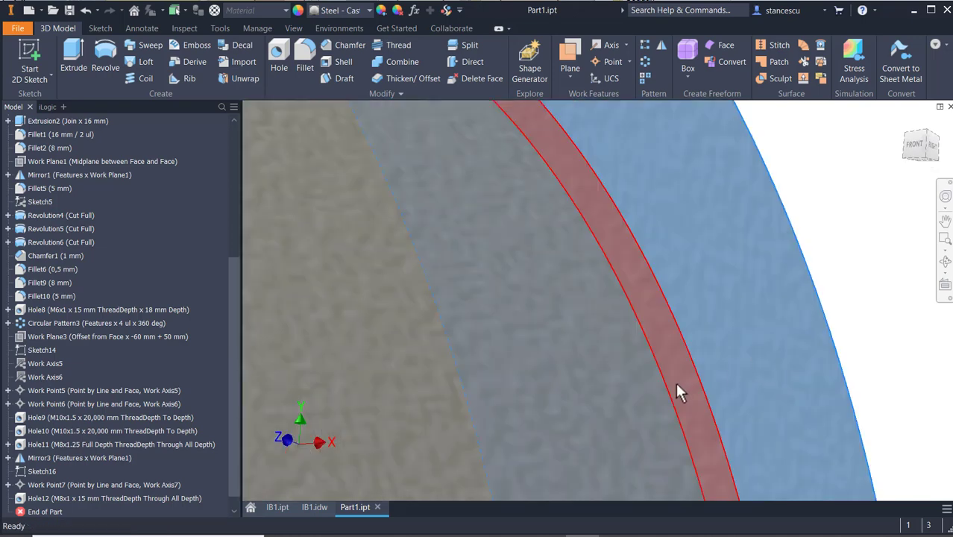
{"action": "left_click", "coordinate": [676, 369], "text": "ctrl"}
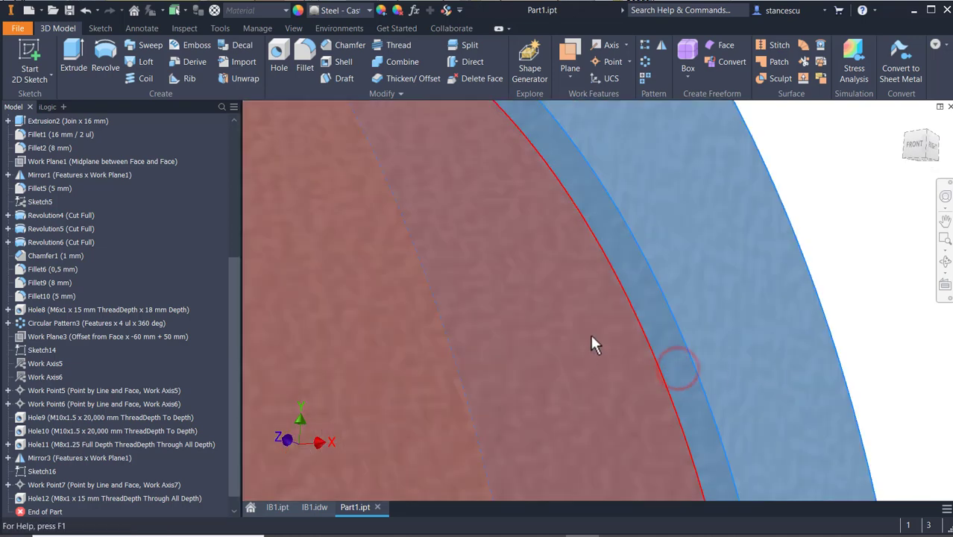
{"action": "left_click", "coordinate": [590, 334], "text": "ctrl"}
{"action": "scroll", "coordinate": [850, 282], "scroll_direction": "up", "scroll_amount": 10}
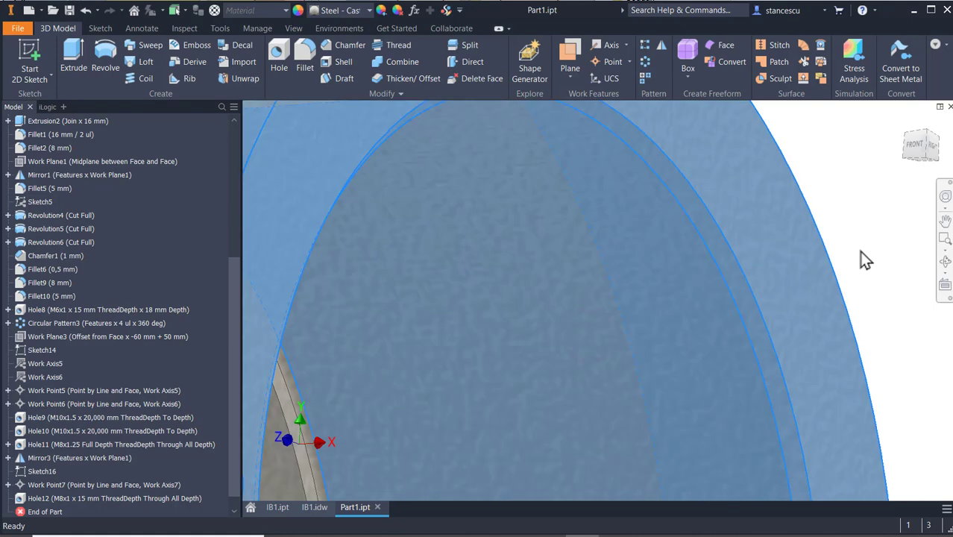
Step: Add the narrow fillet and shoulder faces at the inner ends of both flange bores to the selection
{"action": "scroll", "coordinate": [734, 339], "scroll_direction": "down", "scroll_amount": 10}
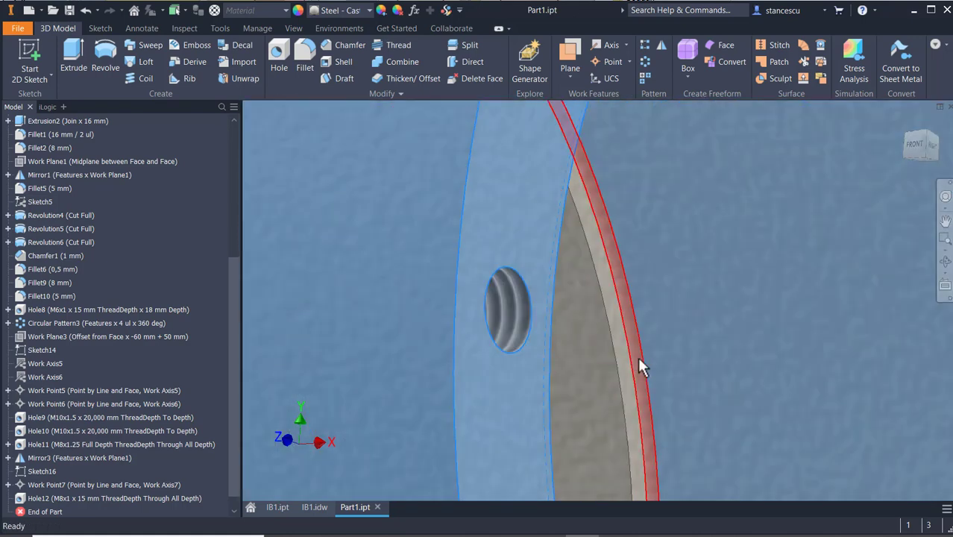
{"action": "middle_click_drag", "start_coordinate": [637, 357], "coordinate": [629, 357], "text": "shift"}
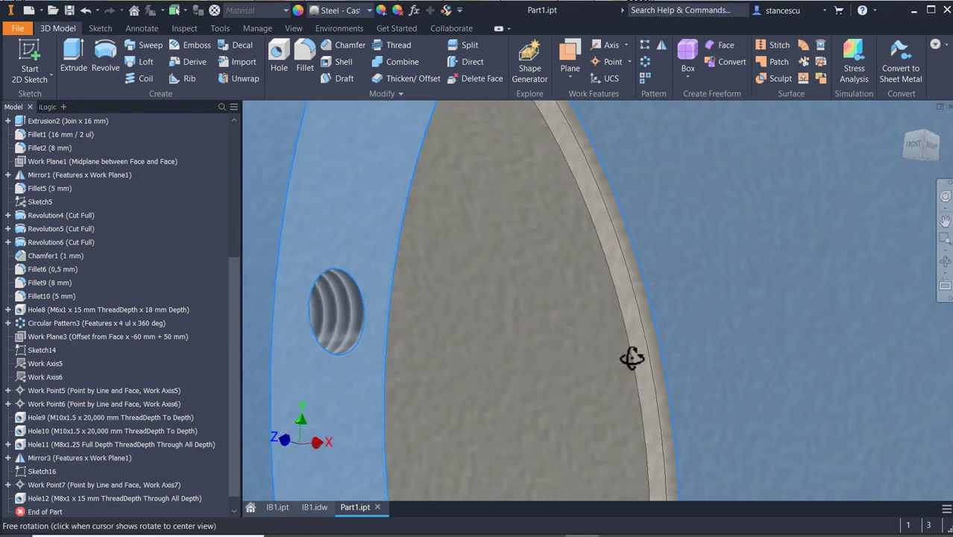
{"action": "left_click", "coordinate": [654, 342]}
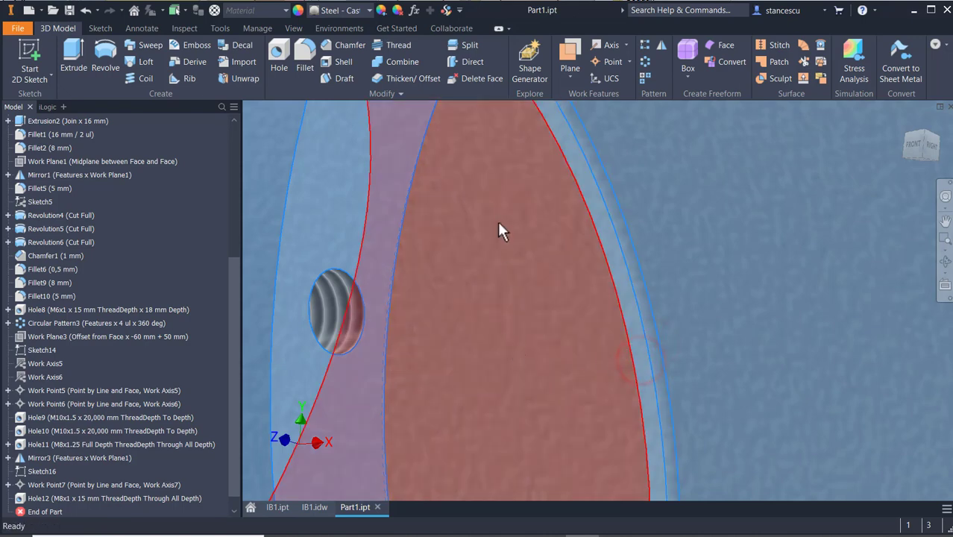
{"action": "middle_click_drag", "start_coordinate": [499, 227], "coordinate": [570, 298]}
{"action": "middle_click_drag", "start_coordinate": [464, 235], "coordinate": [503, 287], "text": "shift"}
{"action": "middle_click_drag", "start_coordinate": [490, 240], "coordinate": [546, 247], "text": "shift"}
{"action": "scroll", "coordinate": [546, 249], "scroll_direction": "up", "scroll_amount": 5}
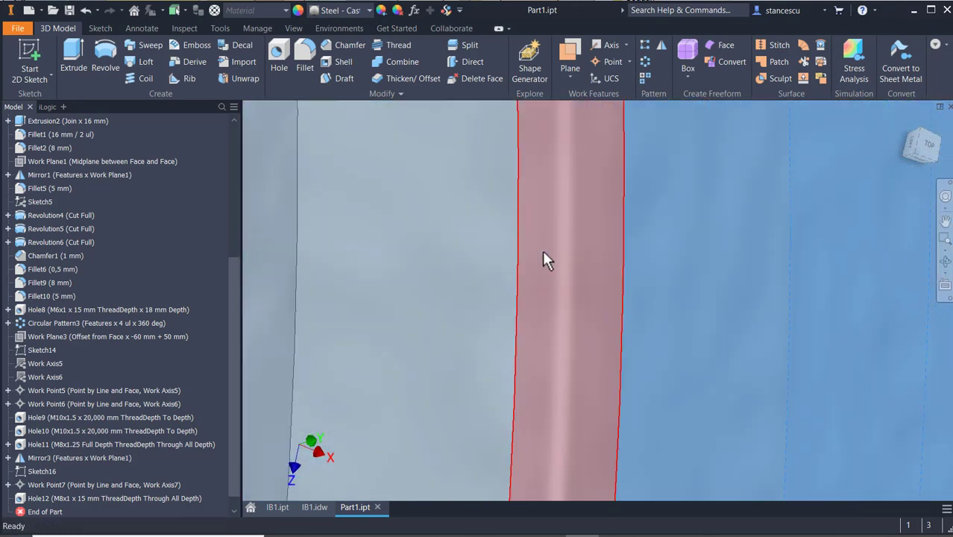
{"action": "left_click", "coordinate": [569, 247]}
{"action": "left_click", "coordinate": [449, 265]}
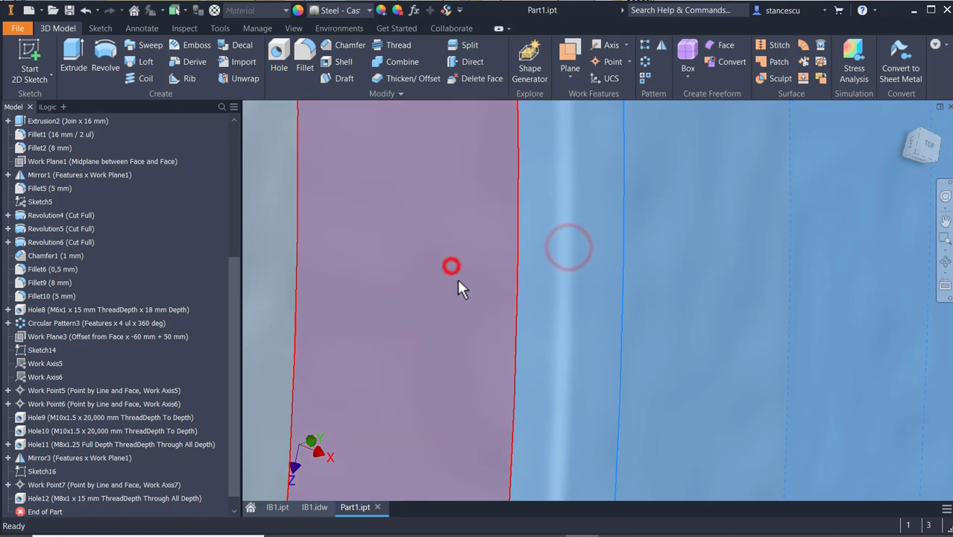
{"action": "scroll", "coordinate": [447, 282], "scroll_direction": "down", "scroll_amount": 5}
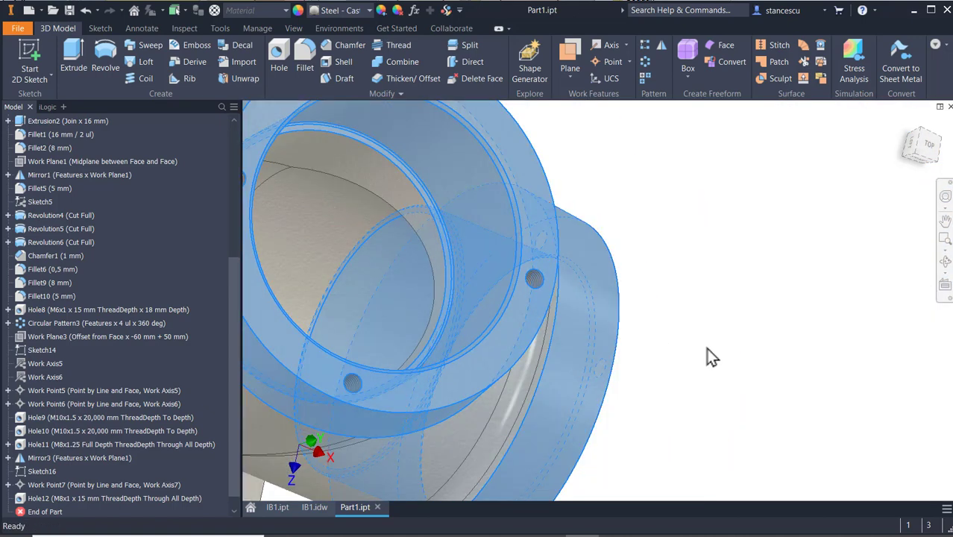
Step: Add the outer faces of both mounting feet to the selection and give all selected faces the Steel - Polished appearance
{"action": "middle_click_drag", "start_coordinate": [708, 355], "coordinate": [791, 287], "text": "shift"}
{"action": "left_click", "coordinate": [403, 322]}
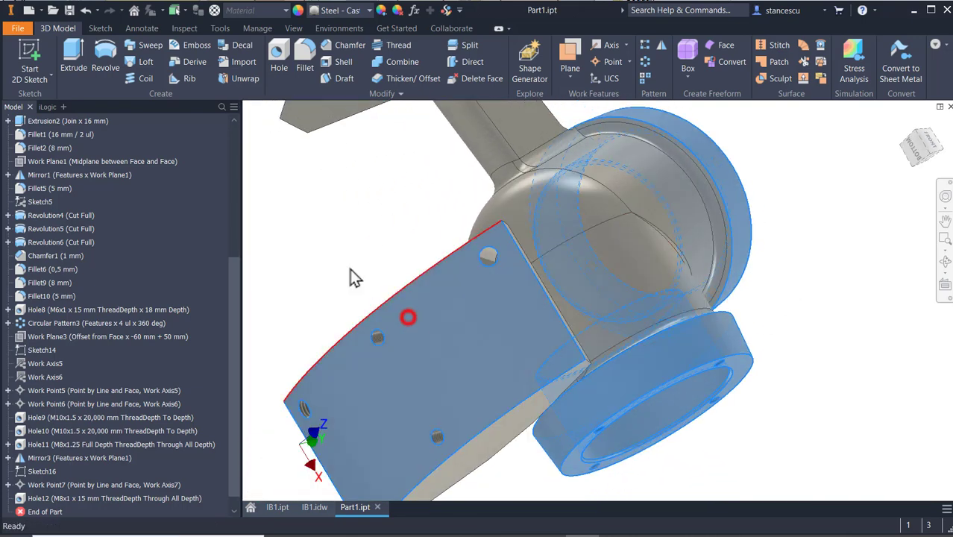
{"action": "middle_click_drag", "start_coordinate": [355, 277], "coordinate": [431, 204], "text": "shift"}
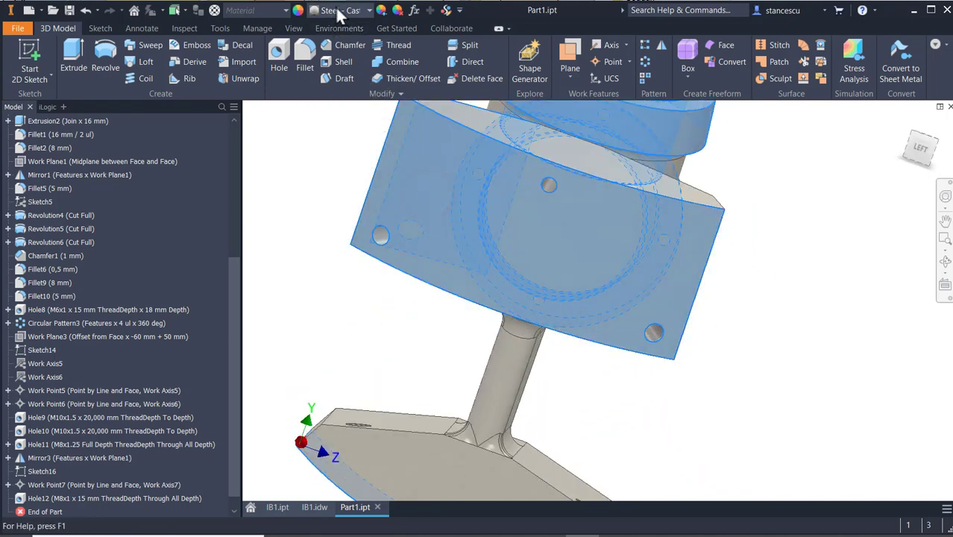
{"action": "left_click", "coordinate": [333, 10]}
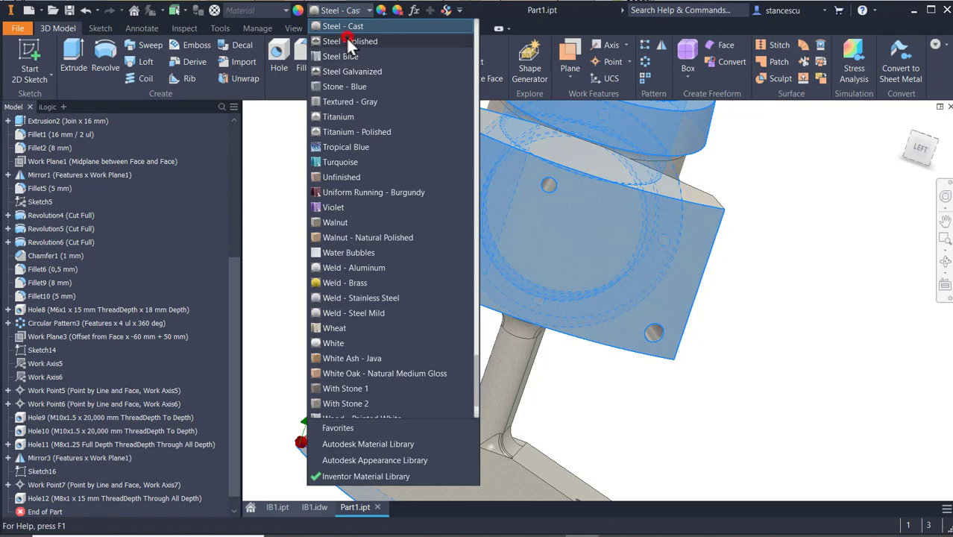
{"action": "left_click", "coordinate": [348, 41]}
{"action": "left_click", "coordinate": [775, 297]}
{"action": "key", "text": "F6"}
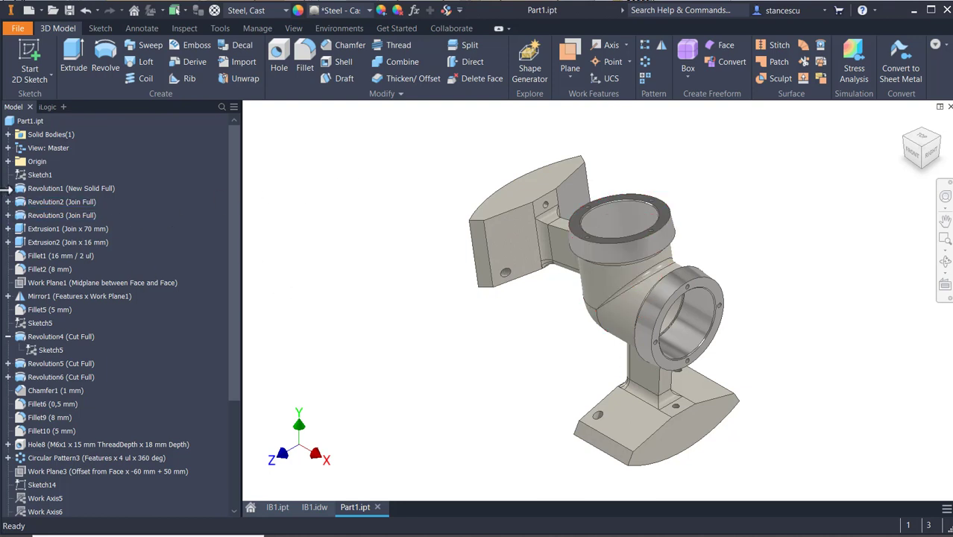
Step: Open Sketch1 under Revolution1 for editing
{"action": "left_click", "coordinate": [8, 188]}
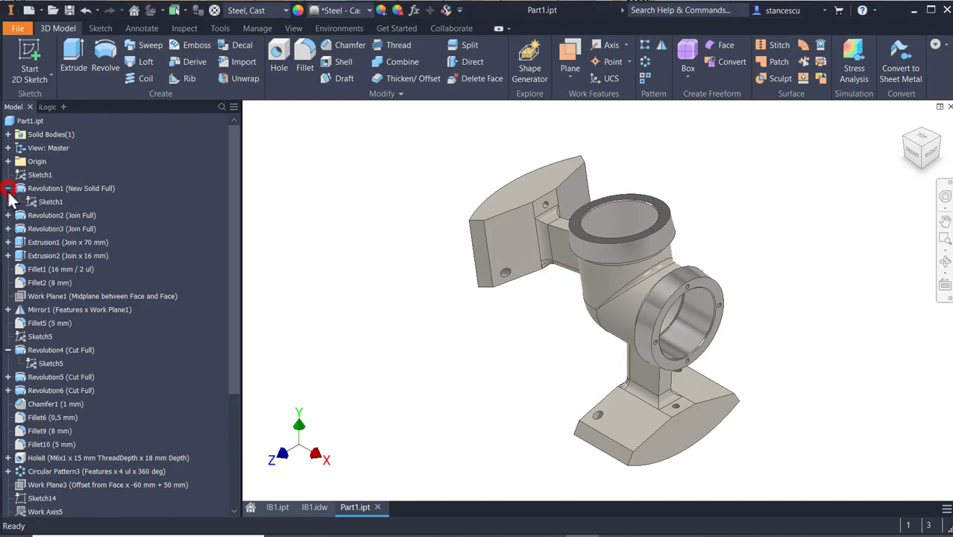
{"action": "double_click", "coordinate": [29, 202]}
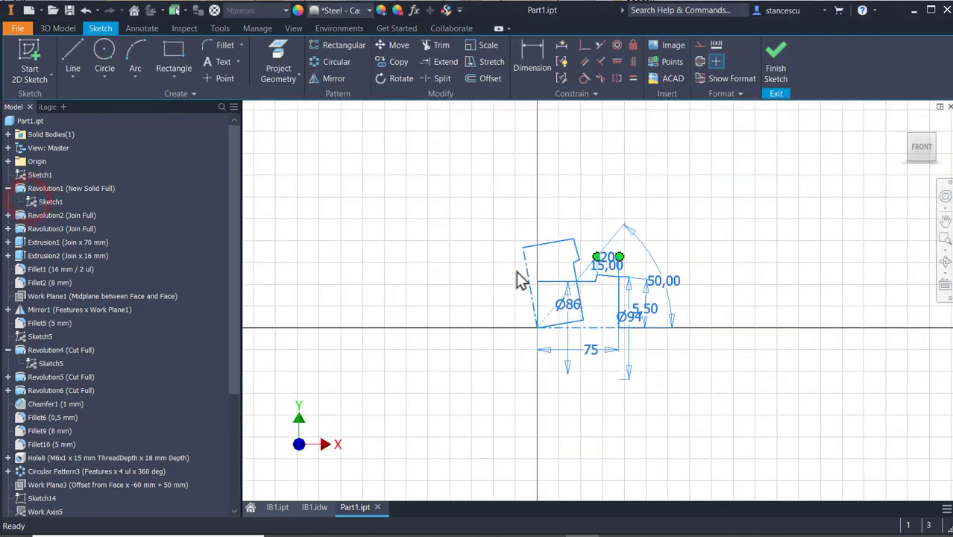
{"action": "scroll", "coordinate": [601, 288], "scroll_direction": "up", "scroll_amount": 5}
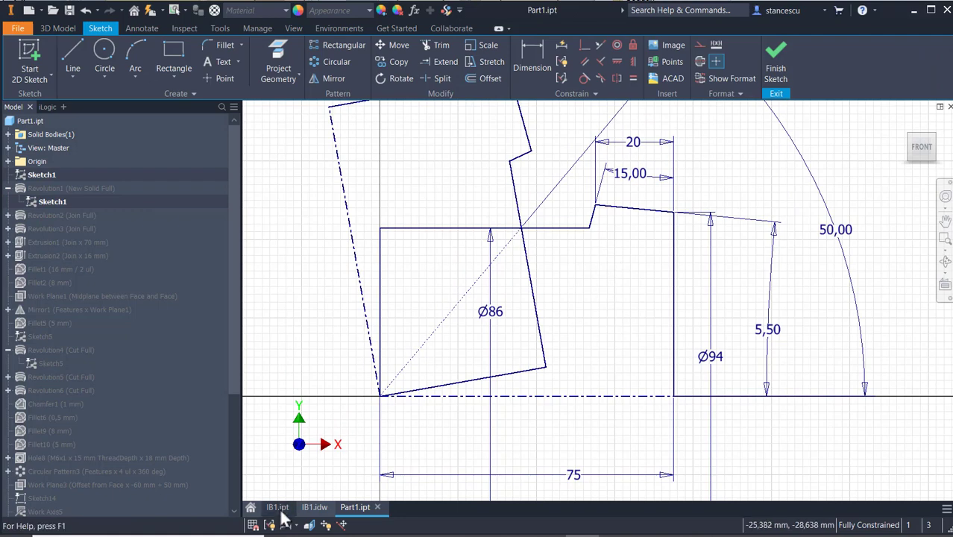
Step: Check the flange taper in section A-A of IB1.idw, set the taper angle dimension in Part1's Sketch1 to 21 deg / 2 ul and finish the sketch
{"action": "left_click", "coordinate": [307, 507]}
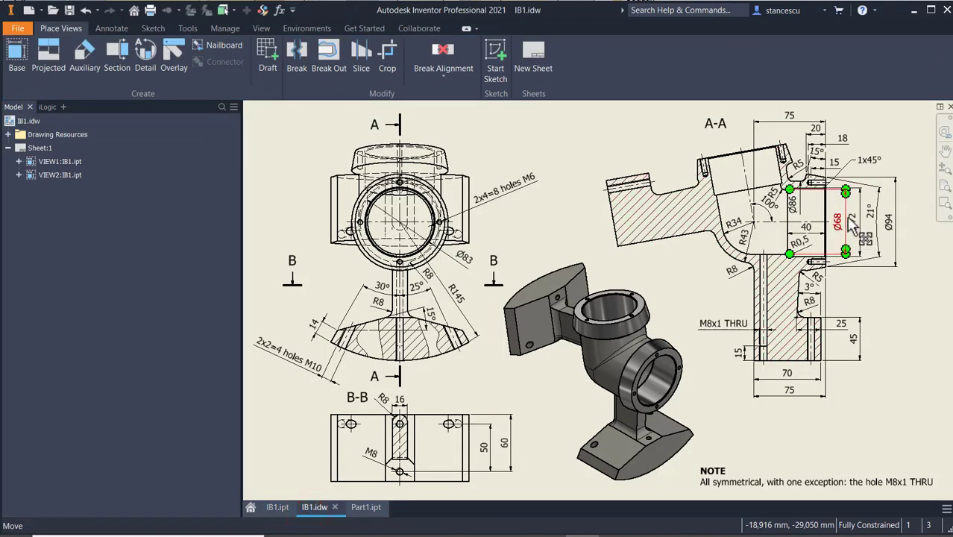
{"action": "scroll", "coordinate": [883, 215], "scroll_direction": "up", "scroll_amount": 3}
{"action": "left_click", "coordinate": [887, 213]}
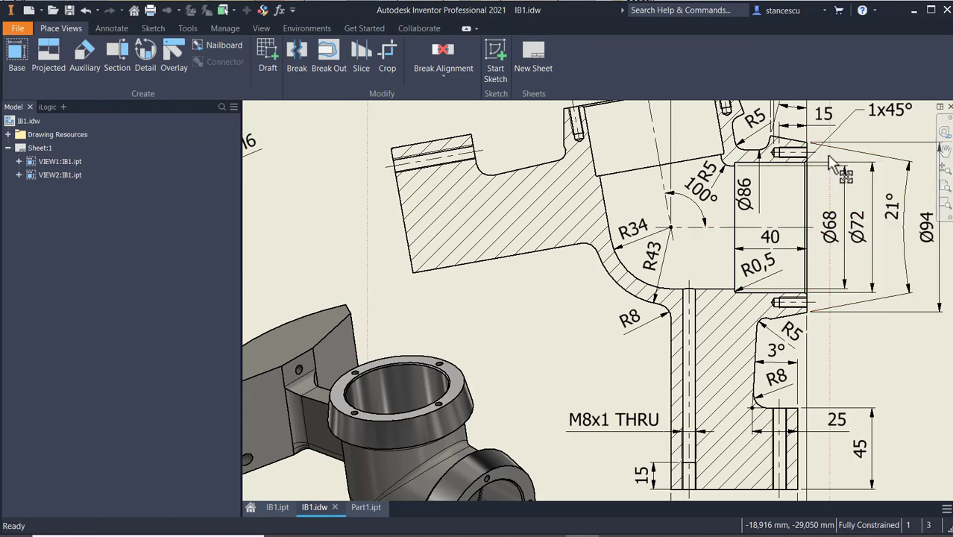
{"action": "left_click", "coordinate": [366, 508]}
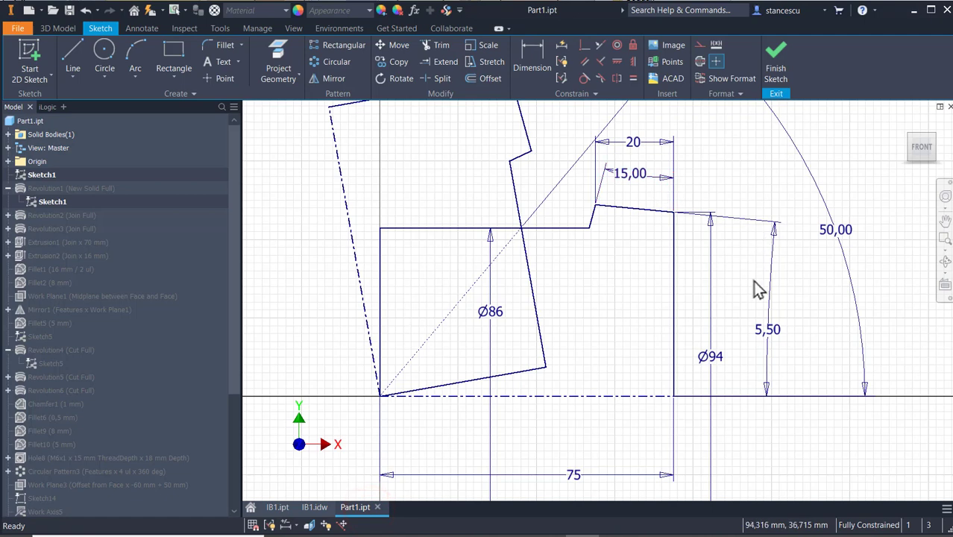
{"action": "double_click", "coordinate": [774, 342]}
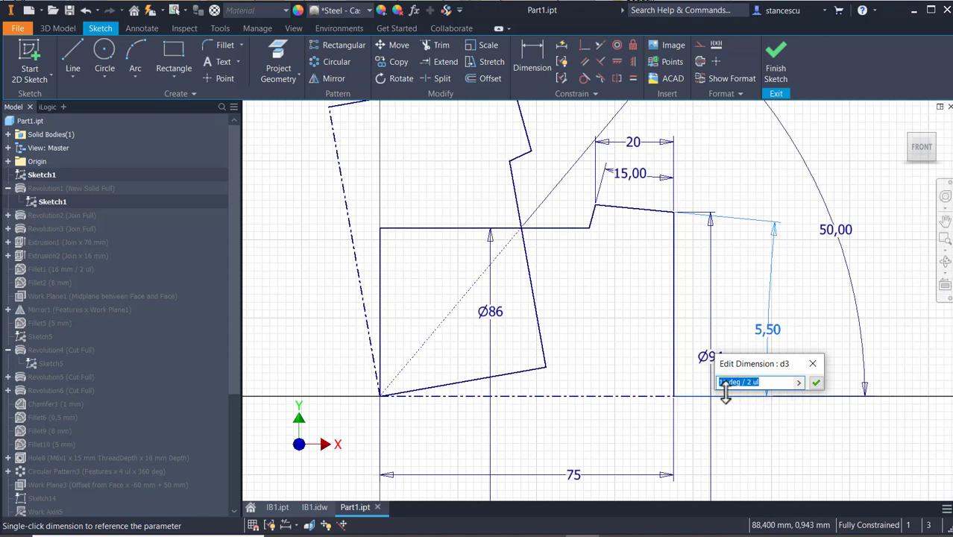
{"action": "left_click", "coordinate": [722, 381]}
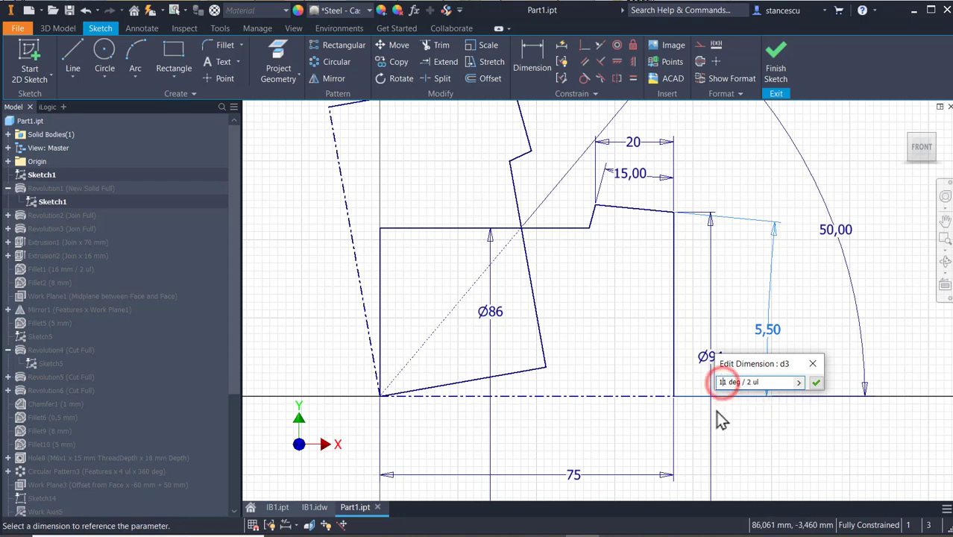
{"action": "key", "text": "BackSpace"}
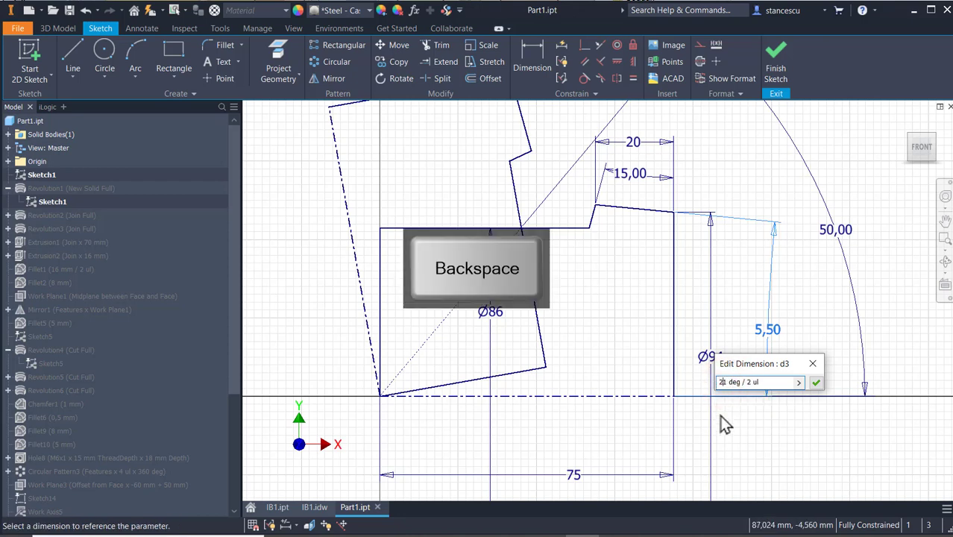
{"action": "left_click", "coordinate": [814, 383]}
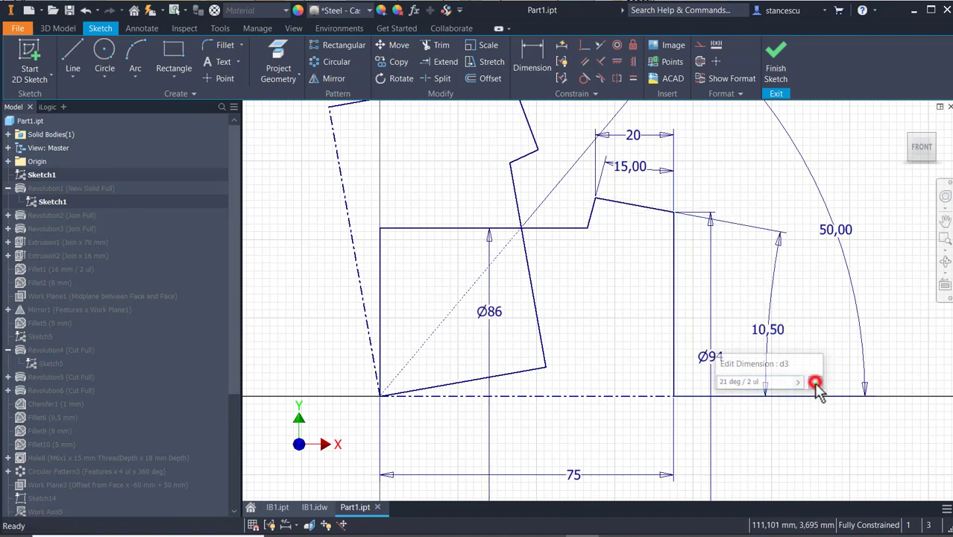
{"action": "left_click", "coordinate": [776, 61]}
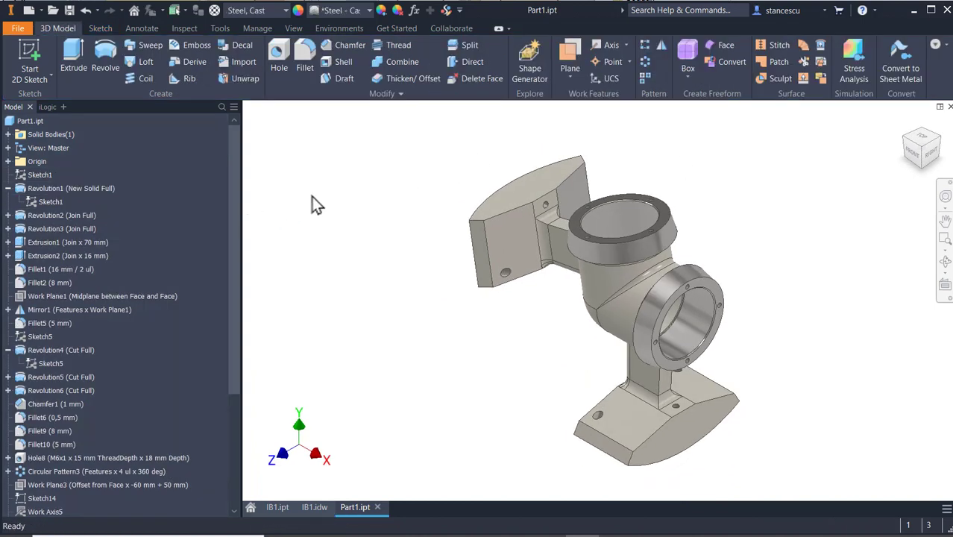
Step: Calculate the mass, area and volume of Part1 in the physical iProperties, then close them and clear the selection
{"action": "left_click", "coordinate": [29, 122]}
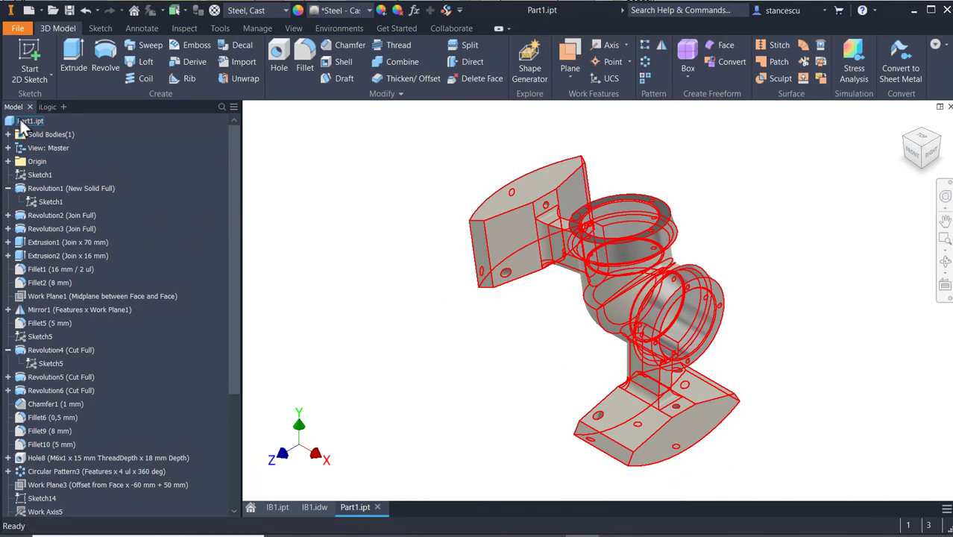
{"action": "right_click", "coordinate": [21, 121]}
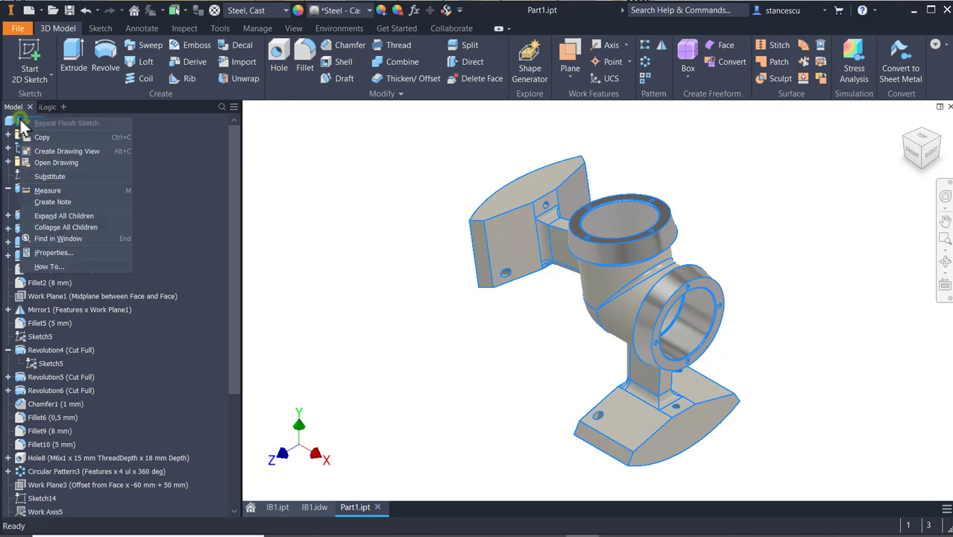
{"action": "left_click", "coordinate": [66, 250]}
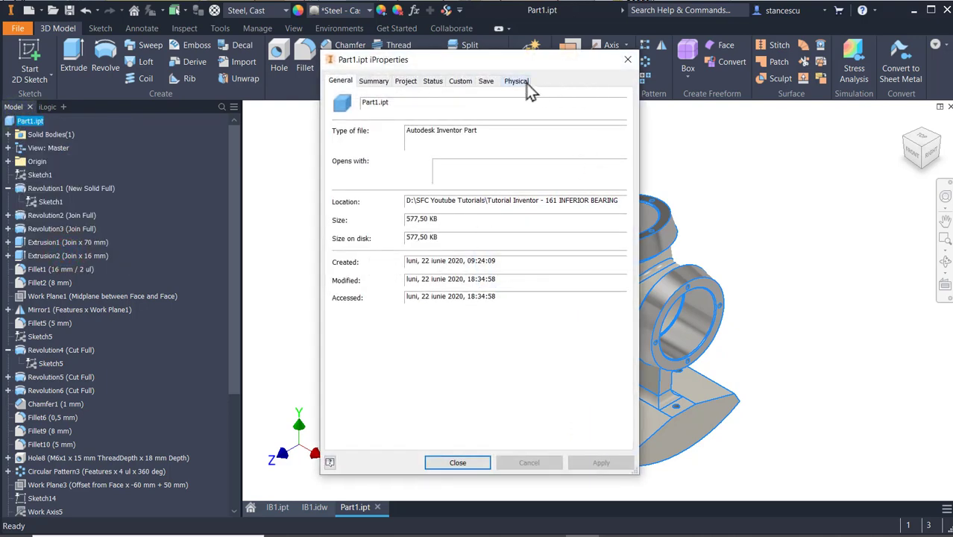
{"action": "left_click", "coordinate": [521, 82]}
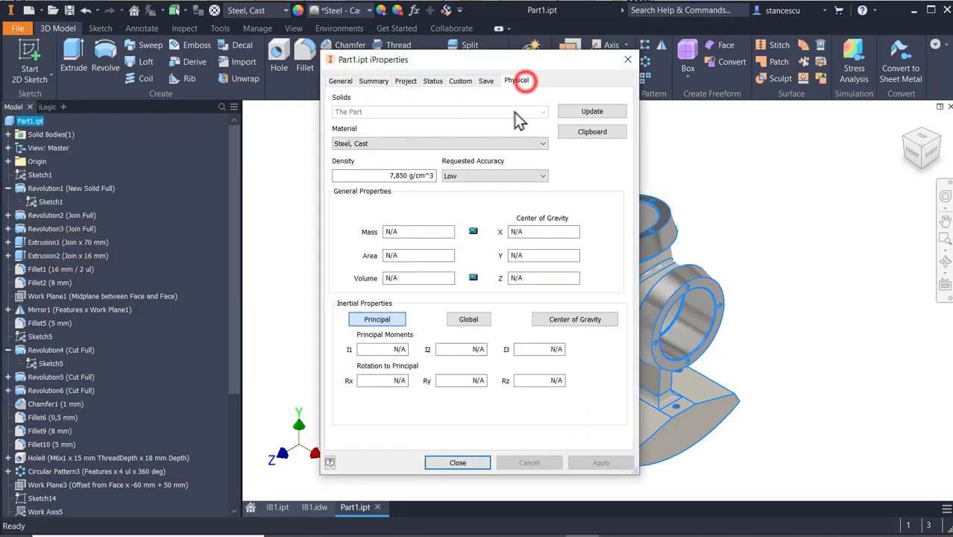
{"action": "left_click", "coordinate": [579, 111]}
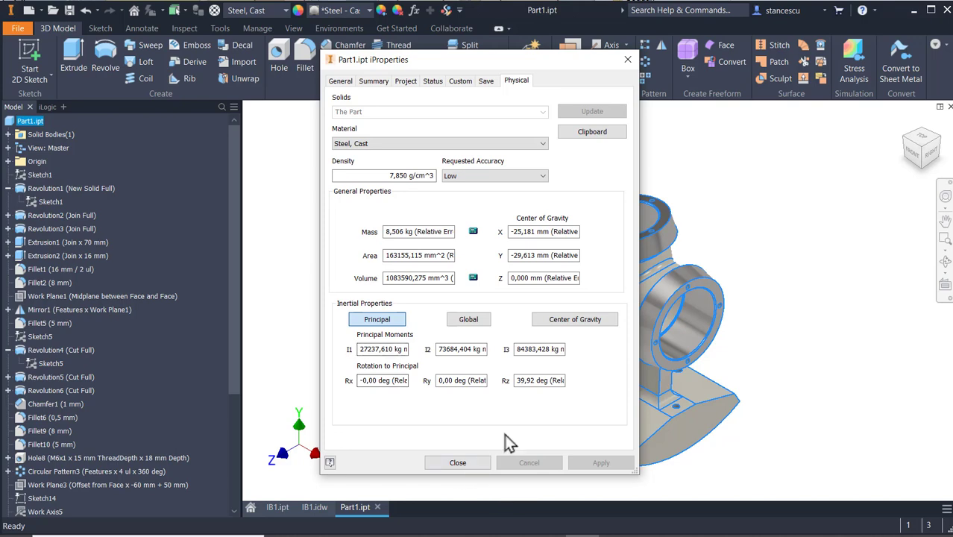
{"action": "left_click", "coordinate": [457, 463]}
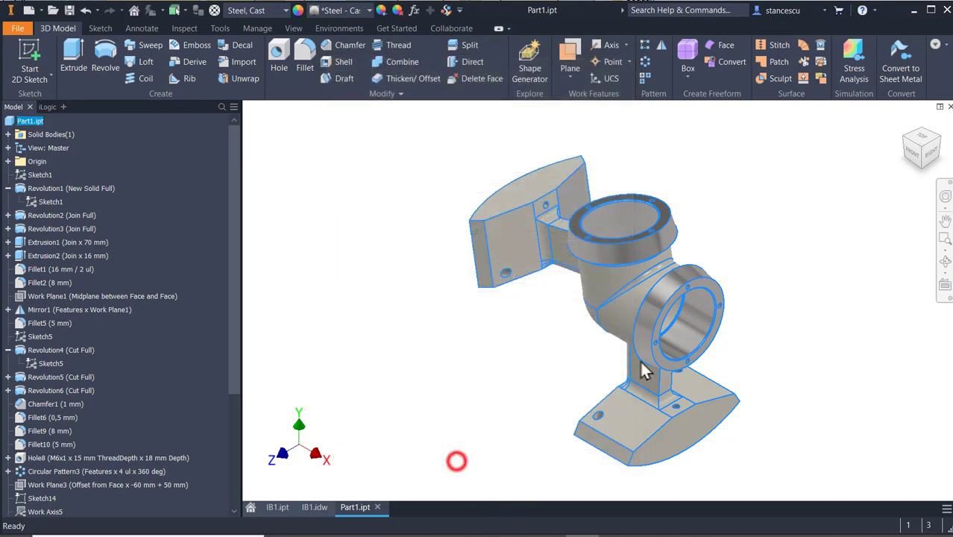
{"action": "left_click", "coordinate": [760, 250]}
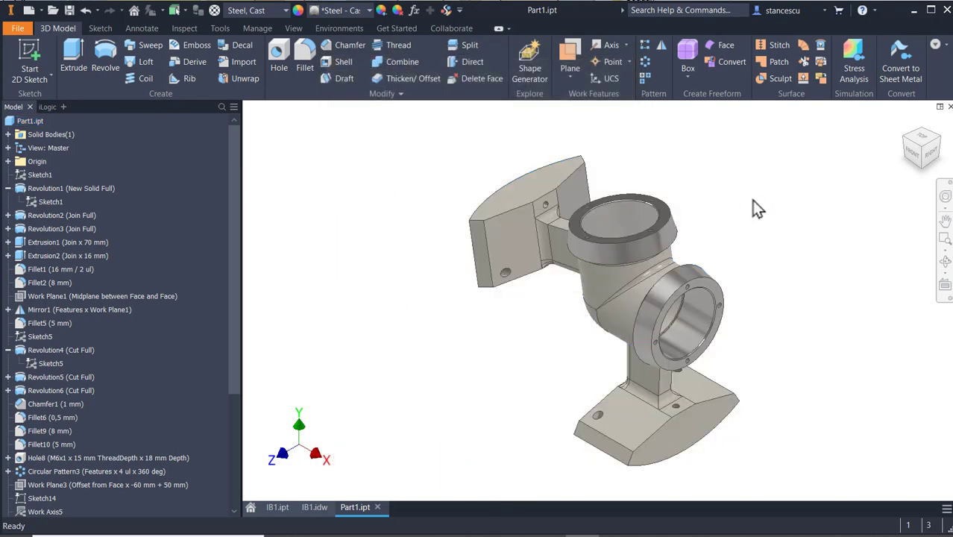